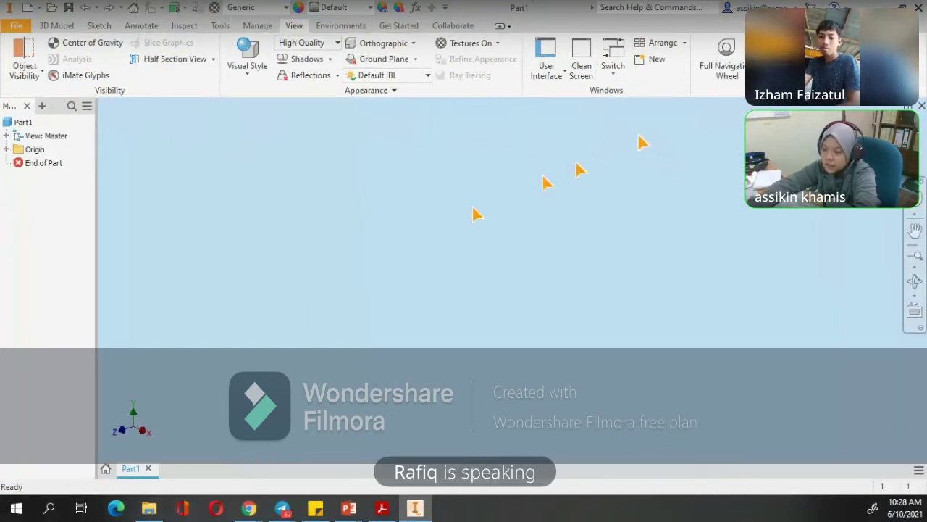
Switch to the PowerPoint slide show to review the User Interface slide, and return to Inventor
mouse_move(353, 512)
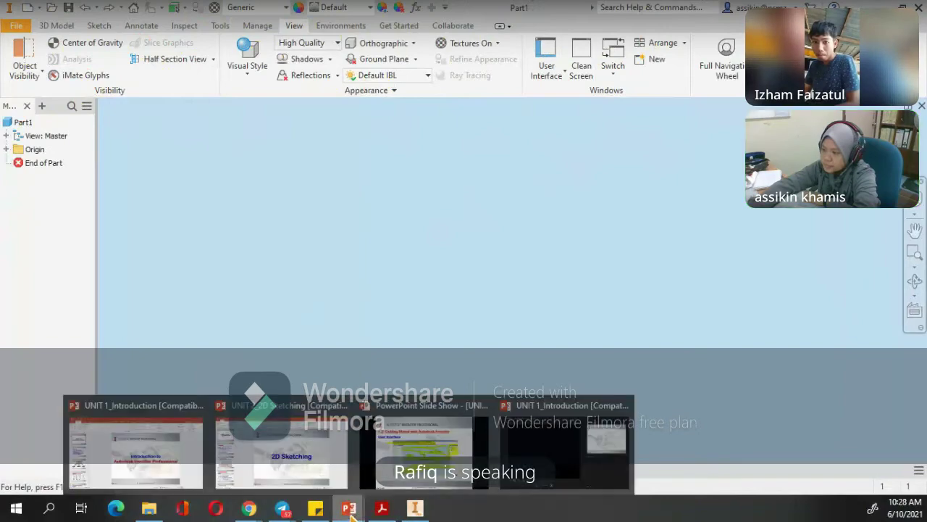
left_click(485, 446)
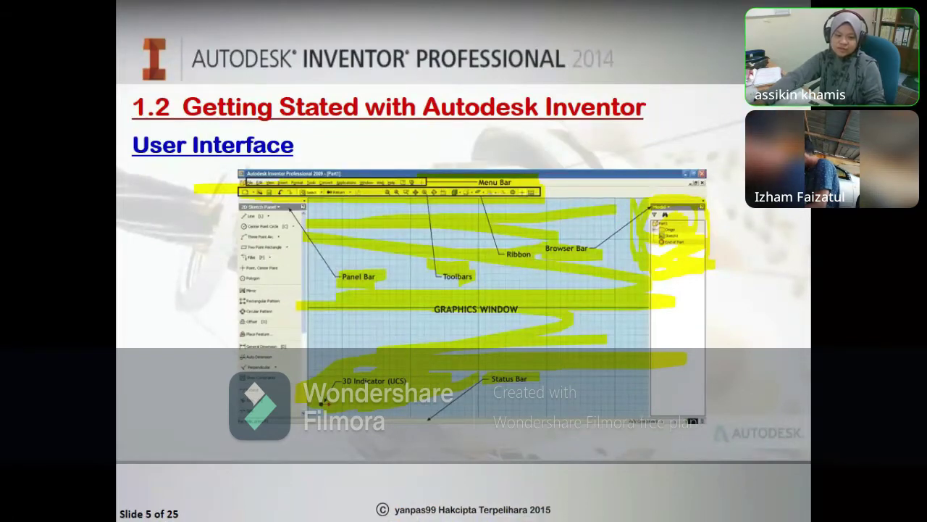
key("alt+Tab")
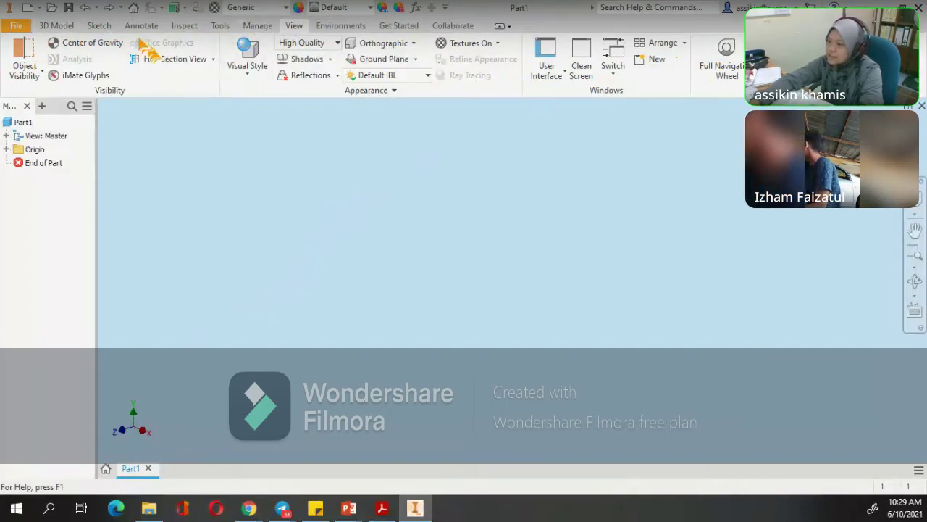
Examine the circle and arc variants among the sketch tools and the planes, axes and centre point in the part's Origin folder
left_click(394, 90)
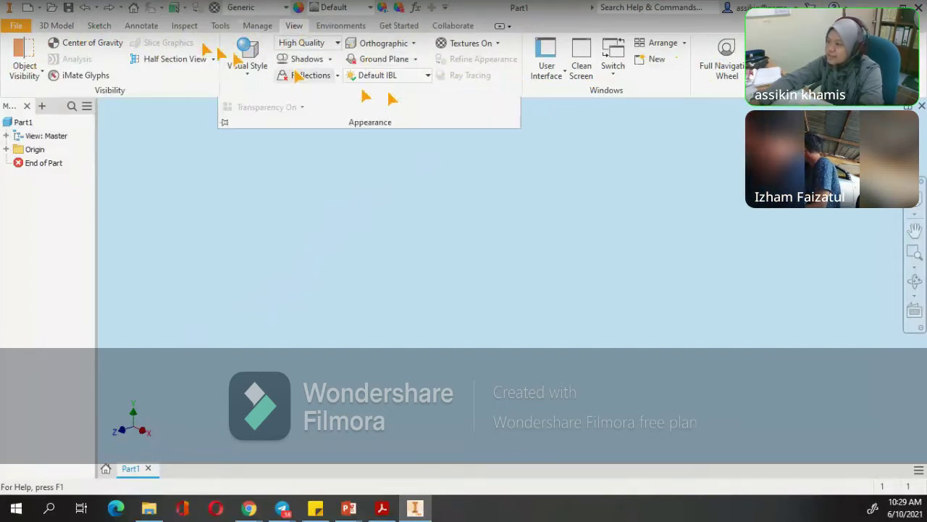
left_click(99, 25)
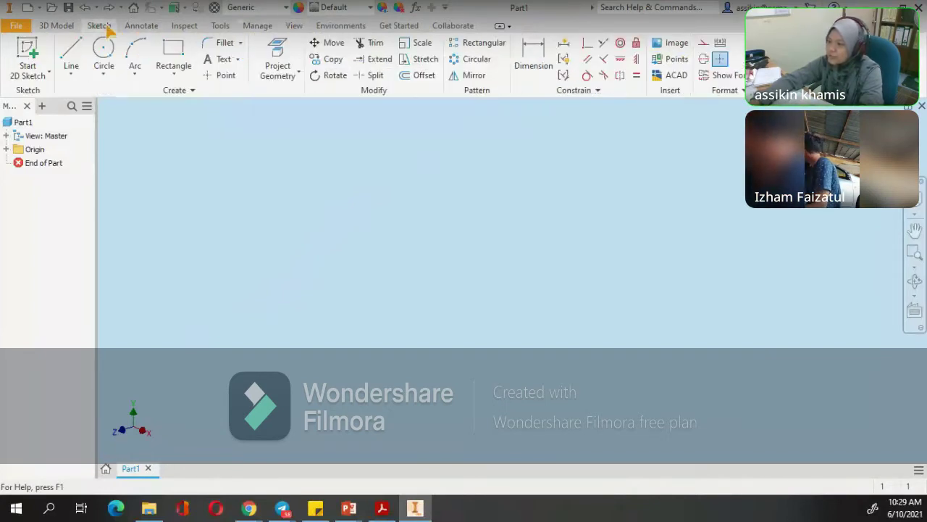
left_click(105, 75)
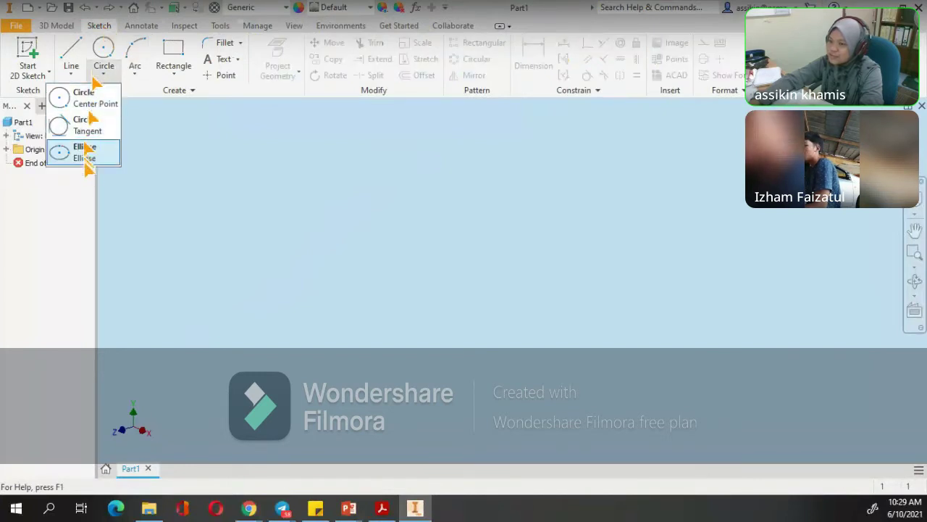
left_click(135, 75)
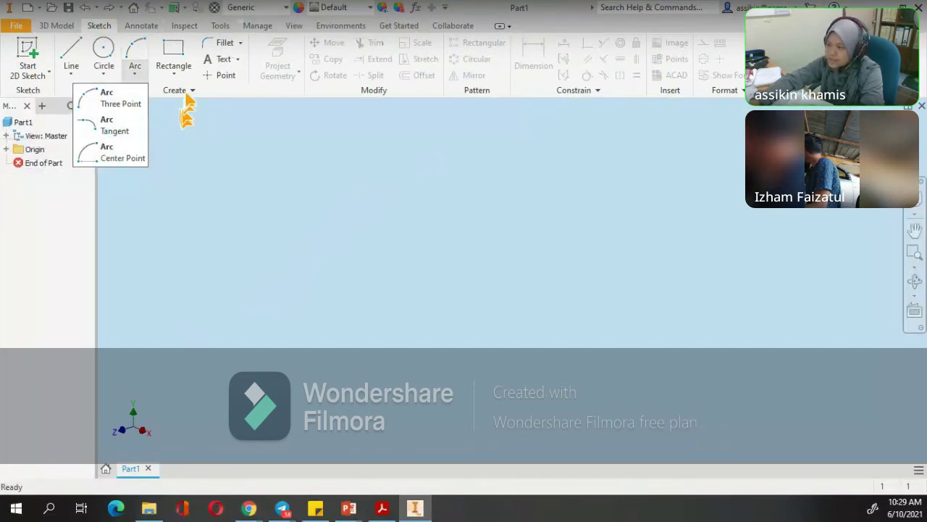
left_click(234, 92)
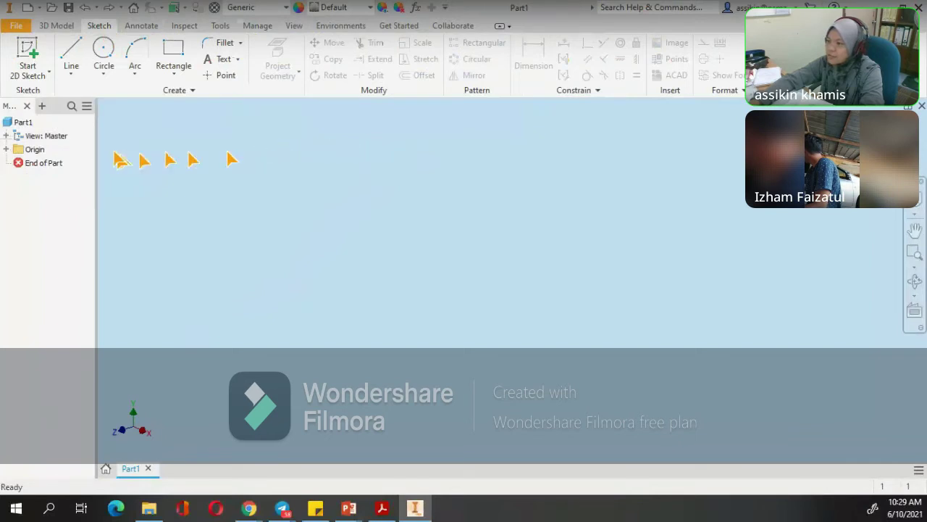
left_click(43, 135)
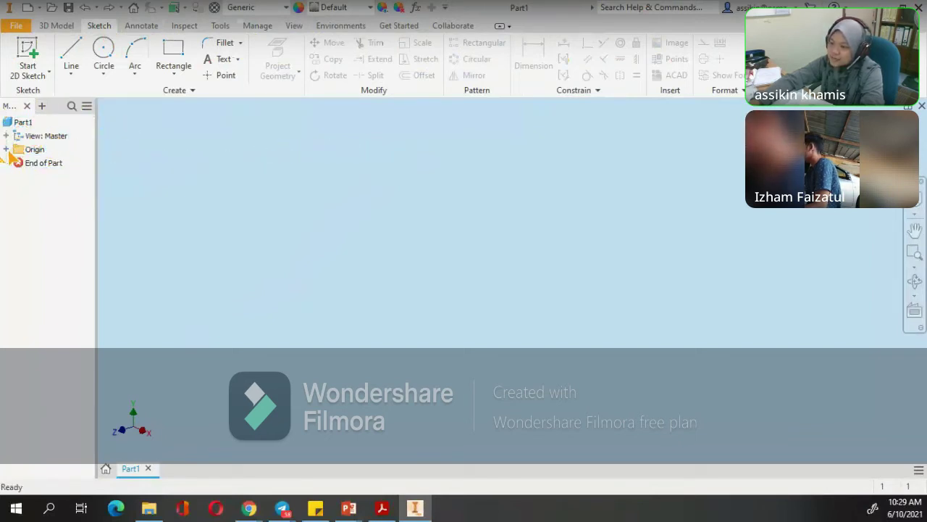
left_click(6, 149)
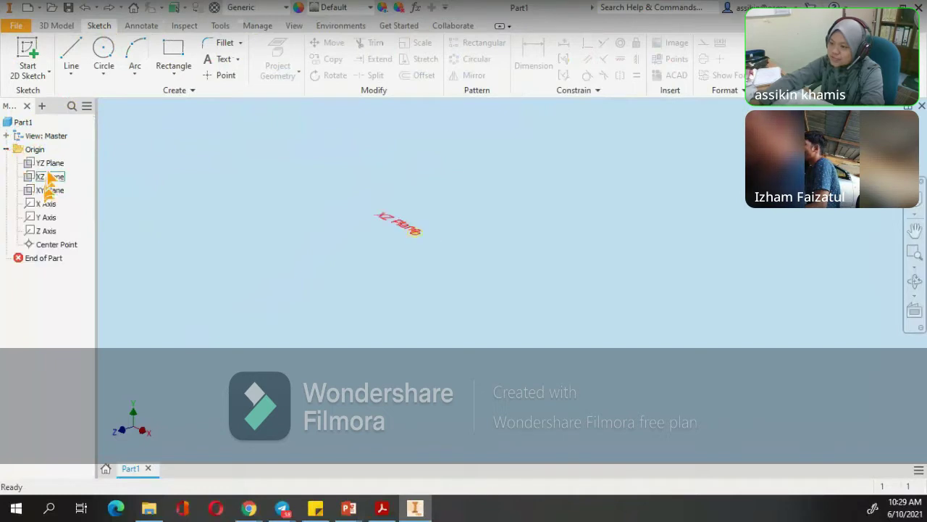
left_click(48, 244)
left_click(35, 148)
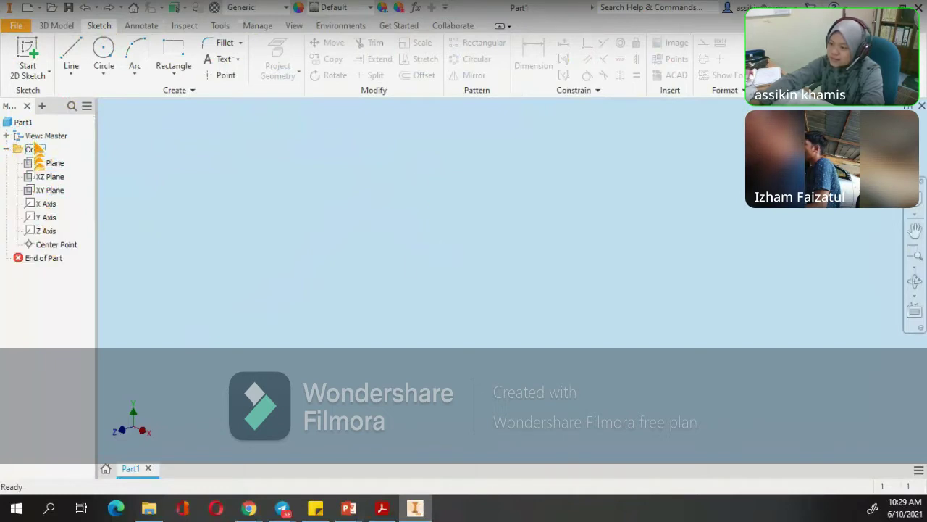
left_click(6, 149)
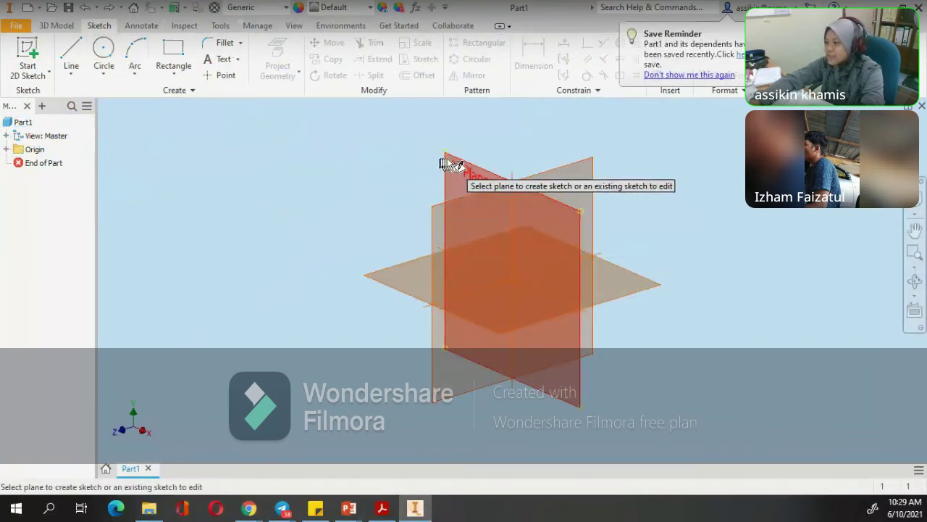
Draw a centre-point circle at the origin in a new sketch on the XY plane and finish the sketch
left_click(451, 161)
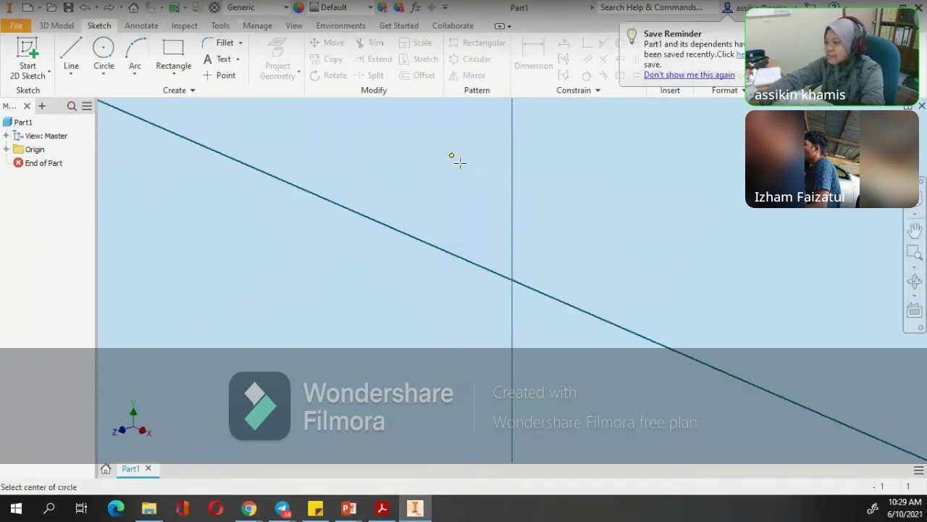
left_click(513, 279)
left_click(527, 176)
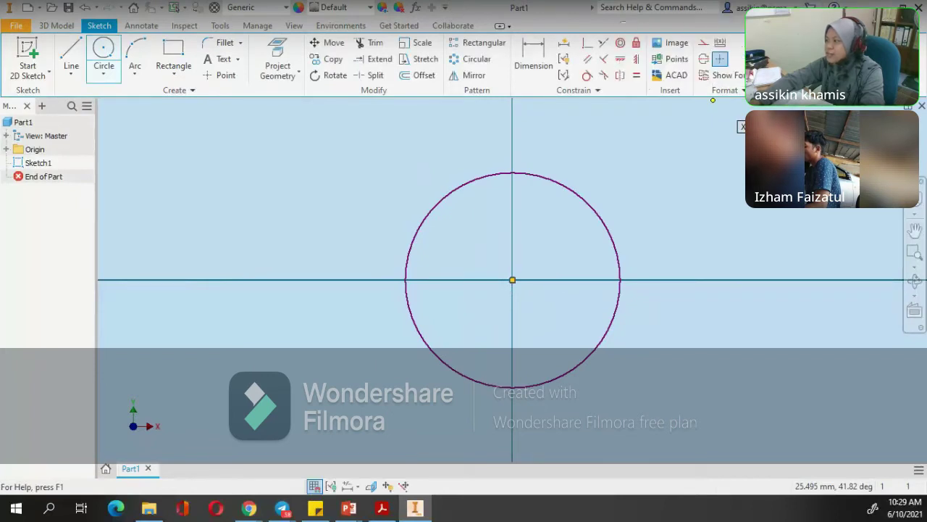
left_click(772, 61)
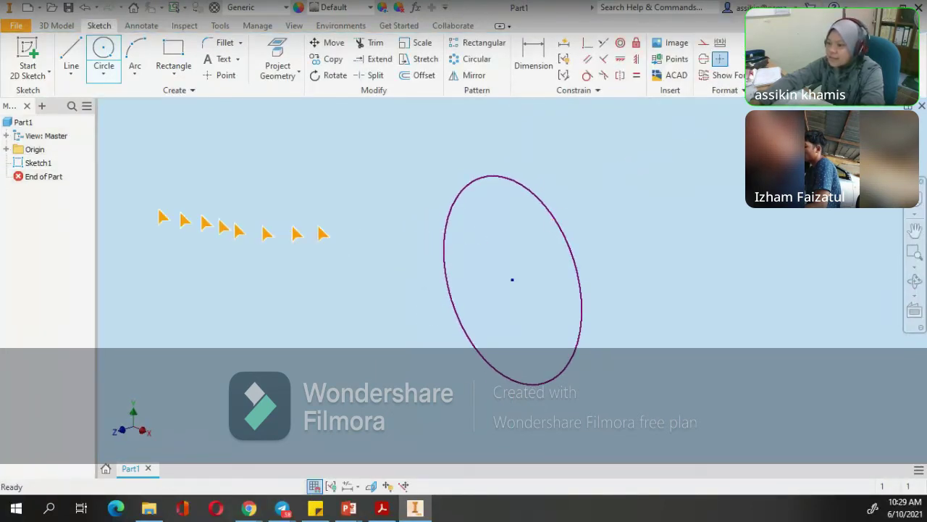
Delete the finished circle sketch from the part
left_click(36, 163)
left_click(34, 164)
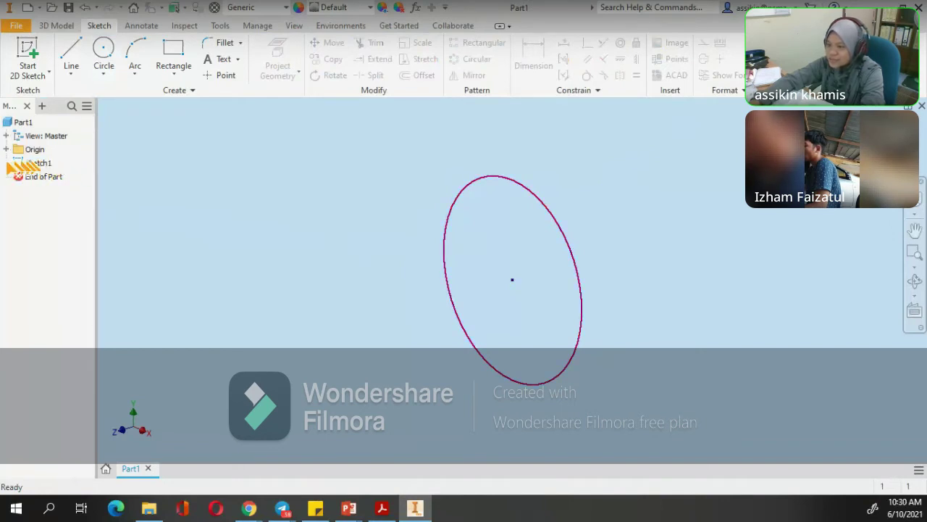
key("Escape")
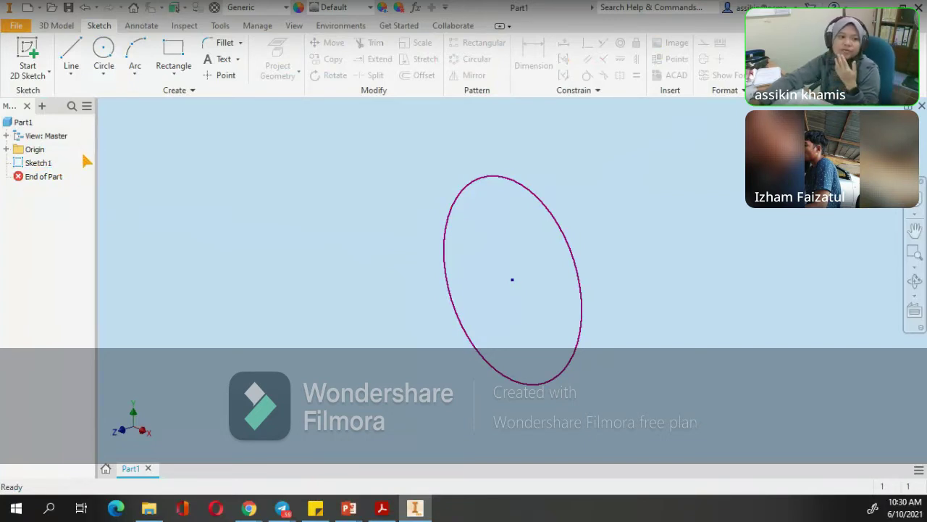
left_click(29, 166)
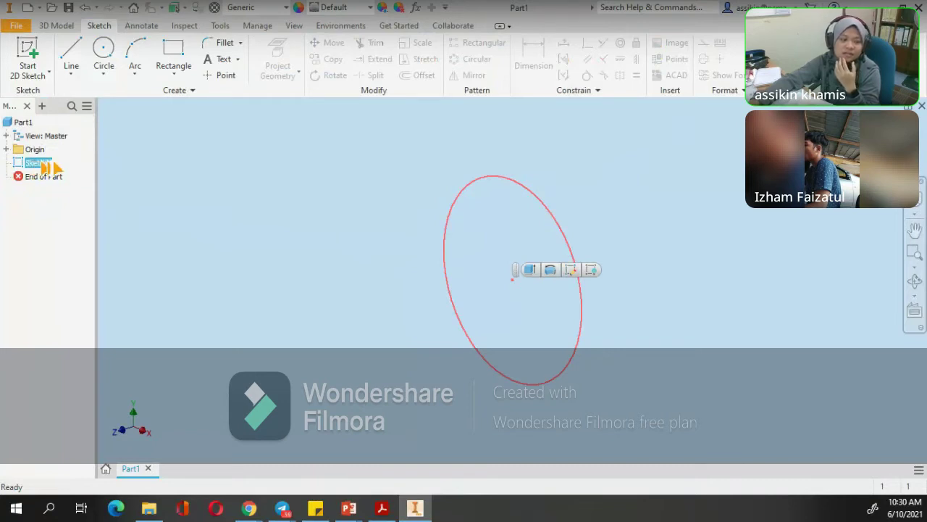
right_click(56, 168)
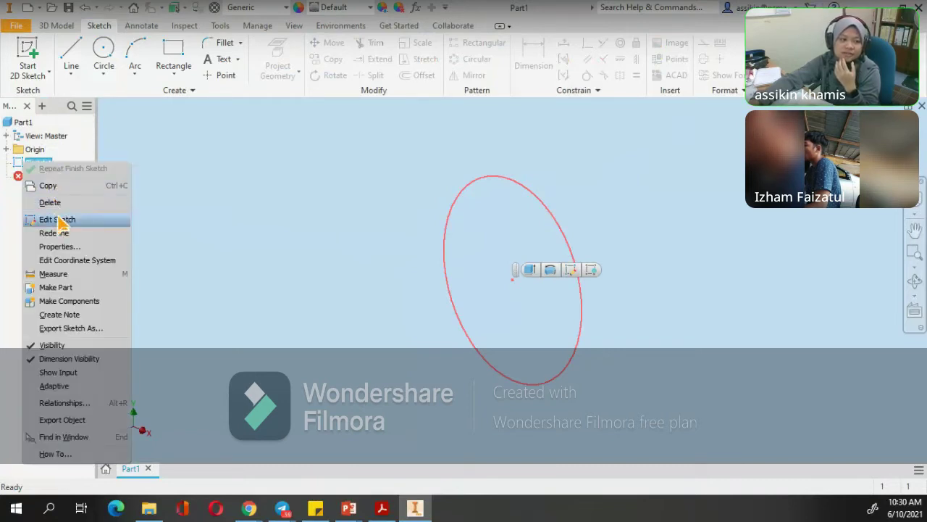
key("Escape")
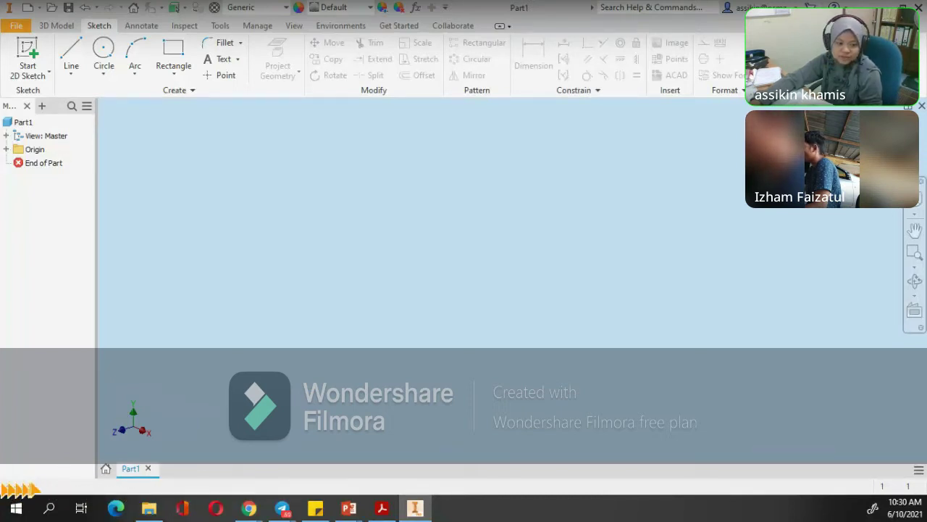
Create a new sketch on the XY plane with a centre-point circle at the origin, and finish the sketch
left_click(105, 60)
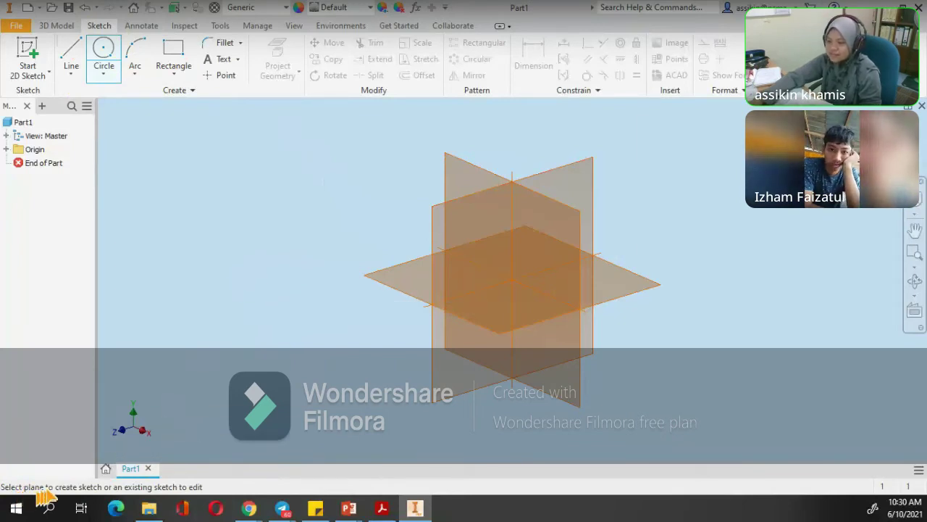
left_click(474, 165)
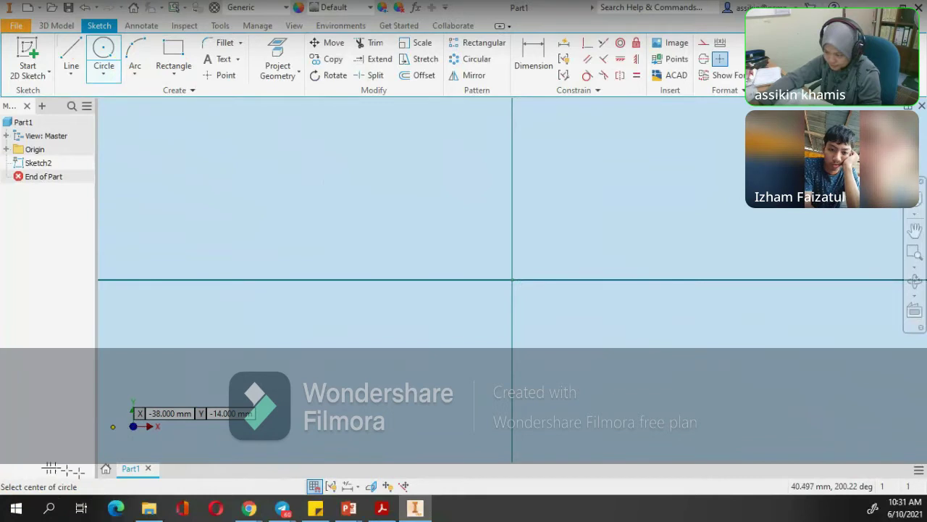
left_click(512, 280)
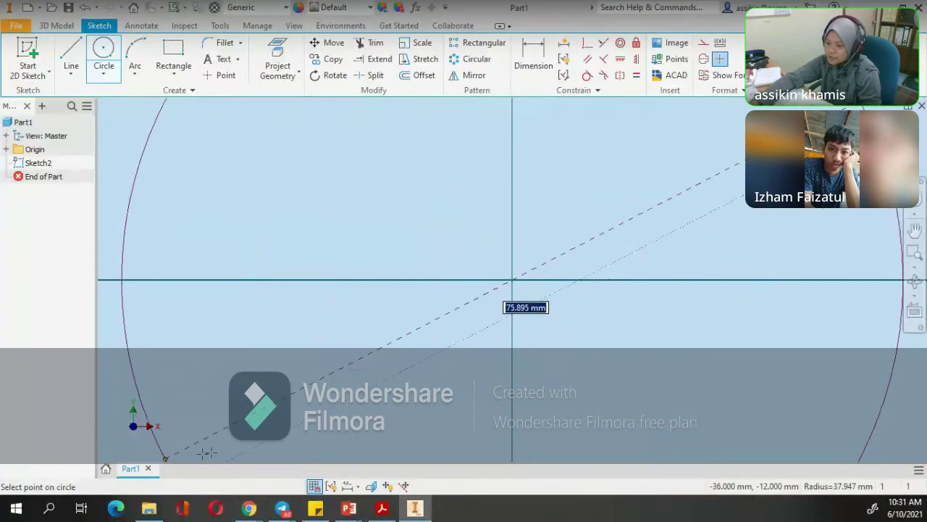
left_click(578, 230)
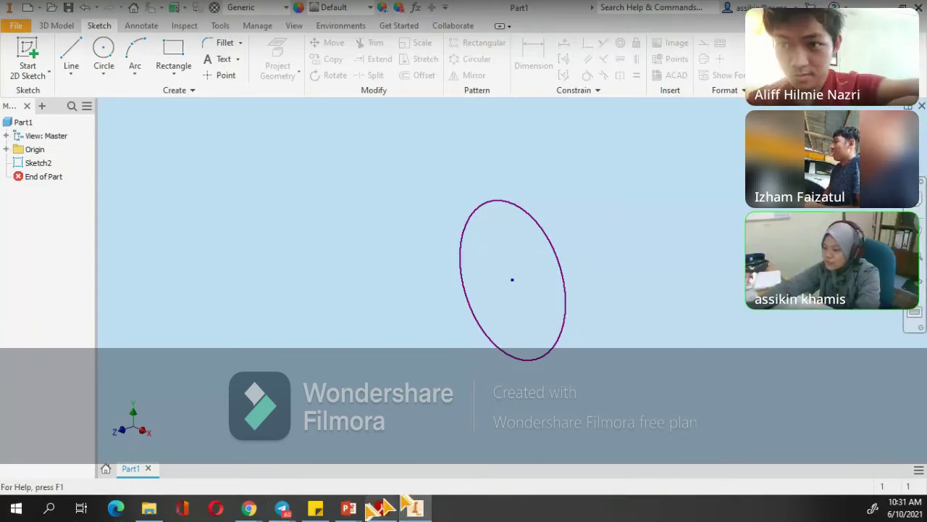
Switch to the UNIT 1_Introduction presentation in PowerPoint to review slide 6 on the user interface, and return to Inventor
mouse_move(350, 507)
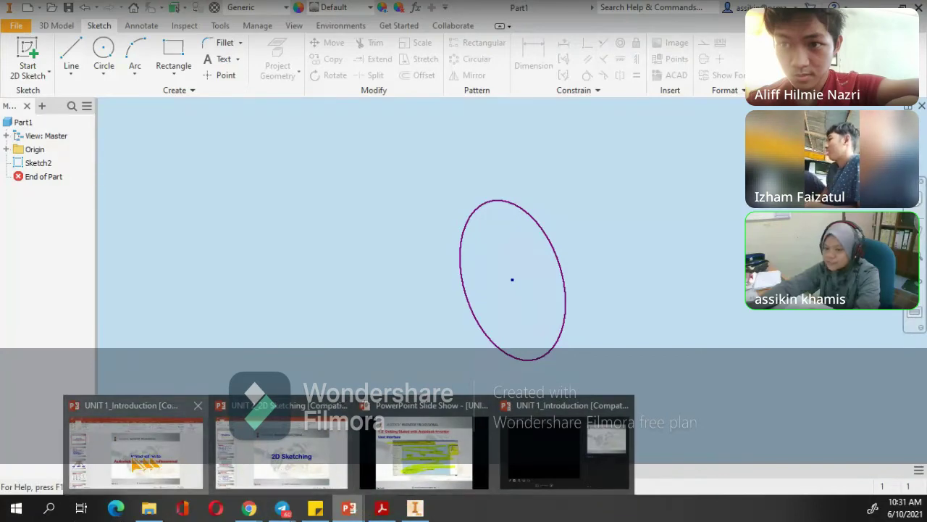
left_click(136, 456)
left_click_drag(69, 427, 65, 345)
left_click(76, 221)
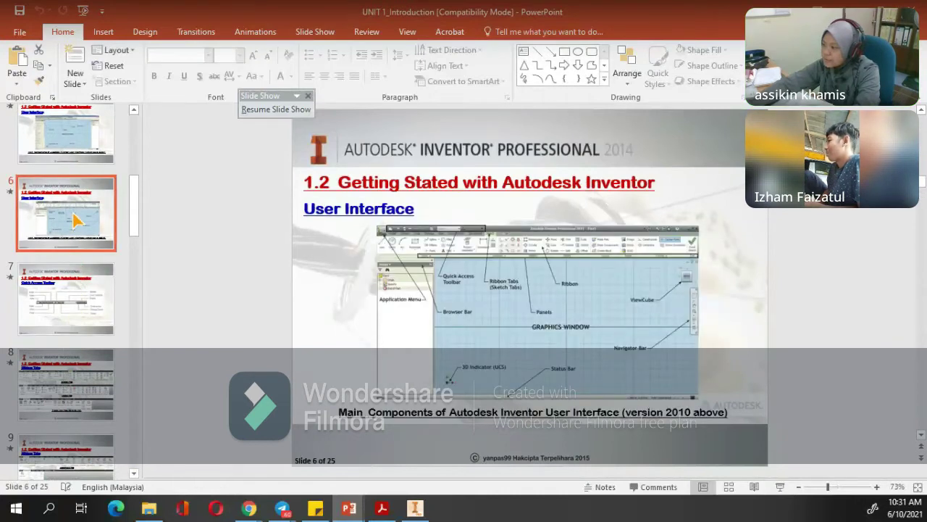
left_click_drag(81, 210, 544, 398)
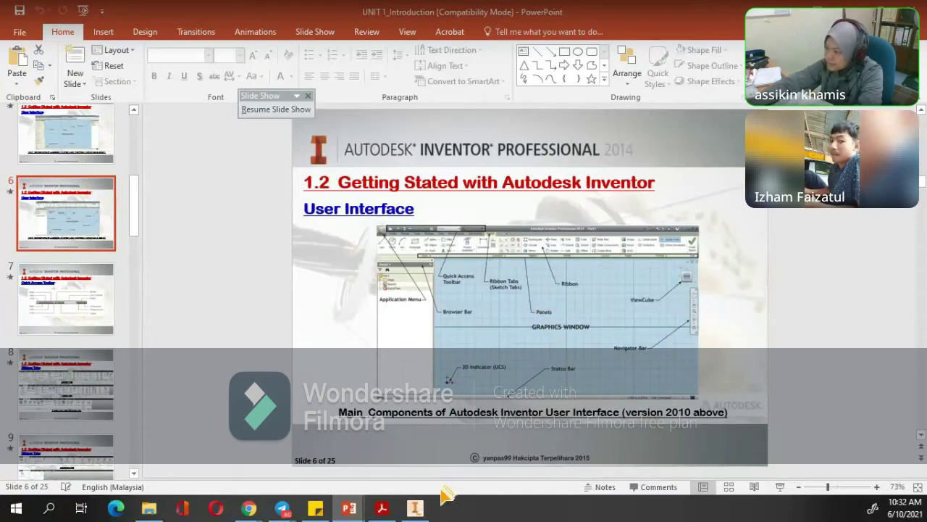
mouse_move(414, 511)
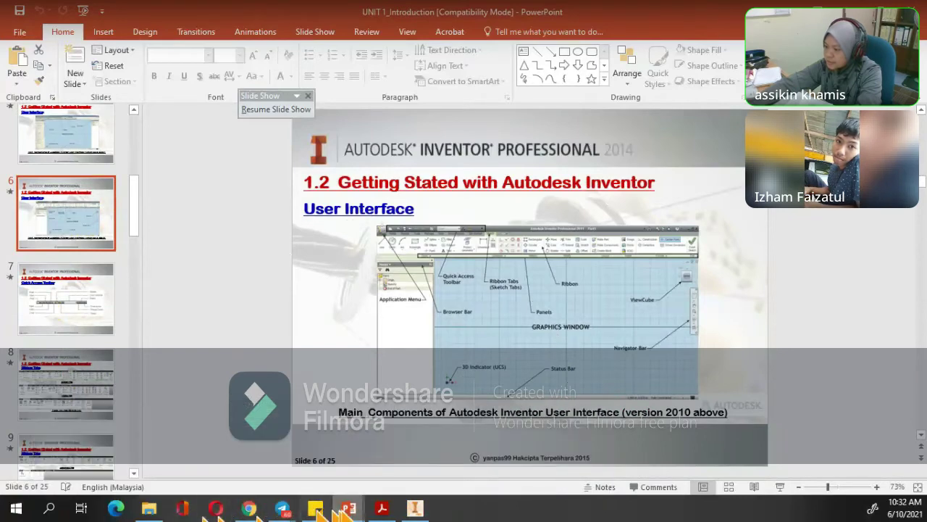
left_click(417, 509)
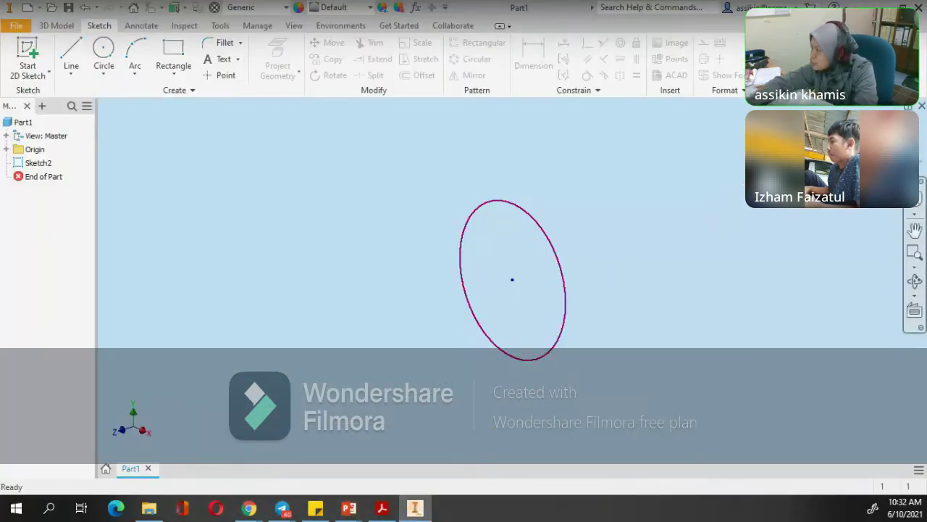
Extrude the circle 10 mm into a solid cylinder
key("Page_Up")
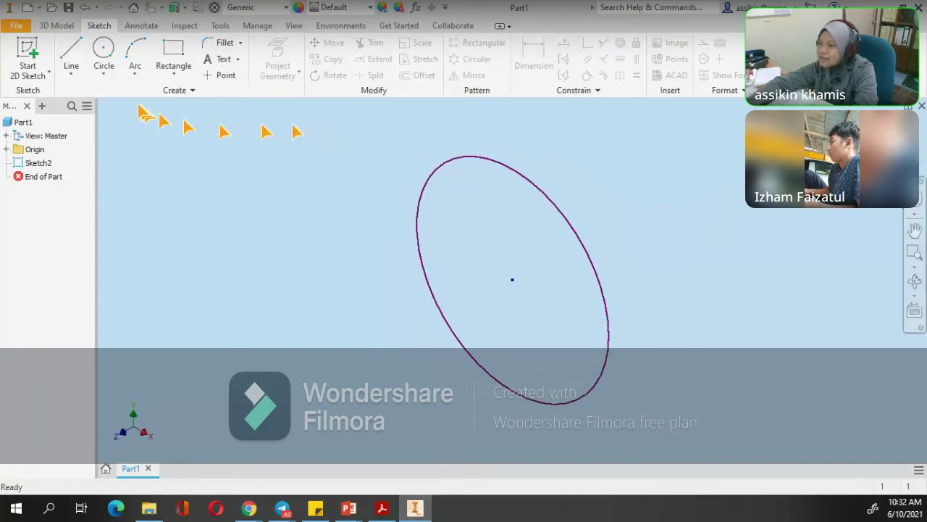
left_click(58, 26)
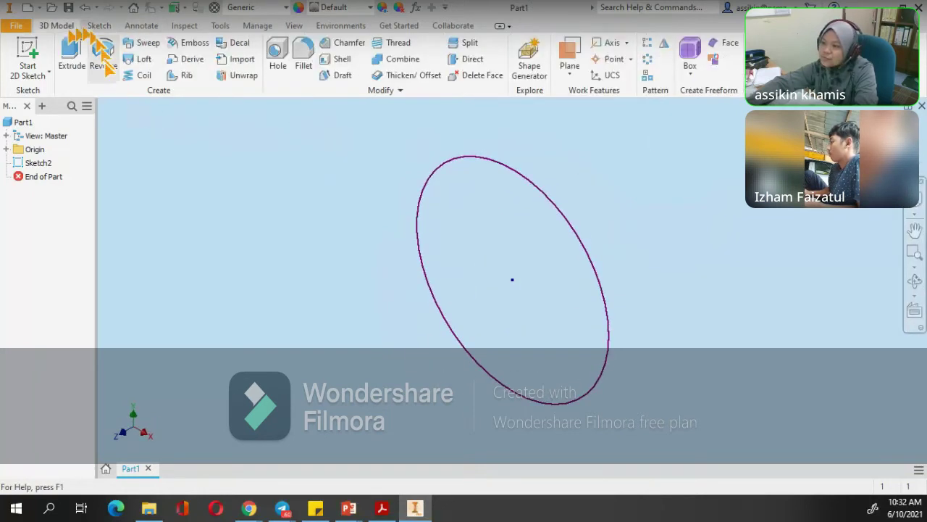
left_click(72, 58)
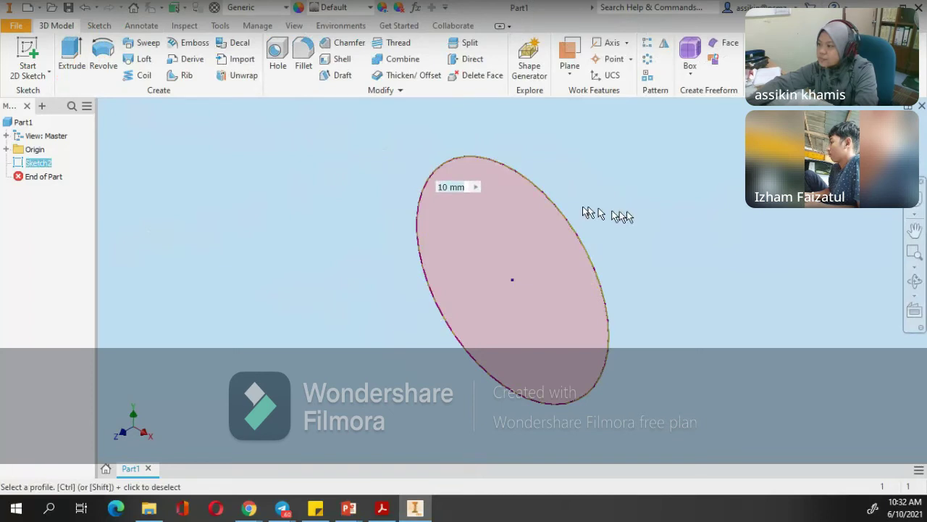
key("Return")
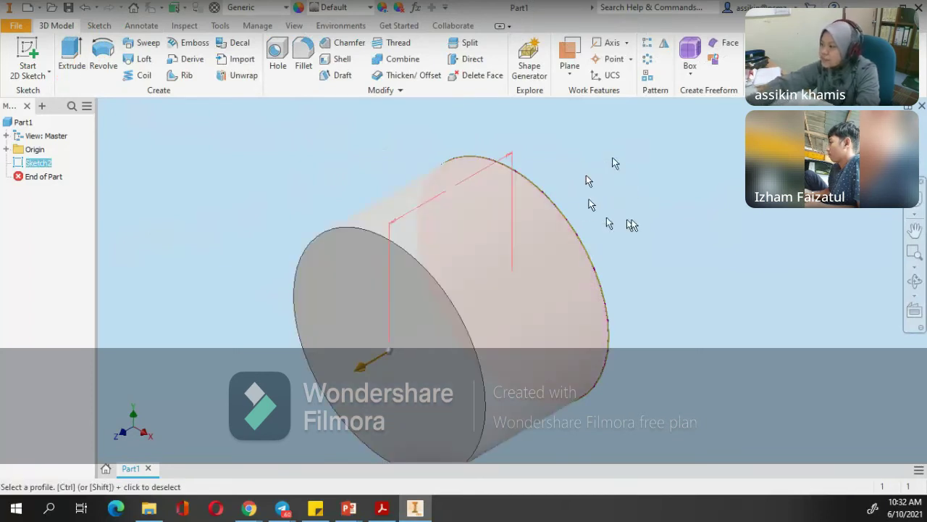
scroll(589, 259, "up", 3)
scroll(600, 252, "down", 4)
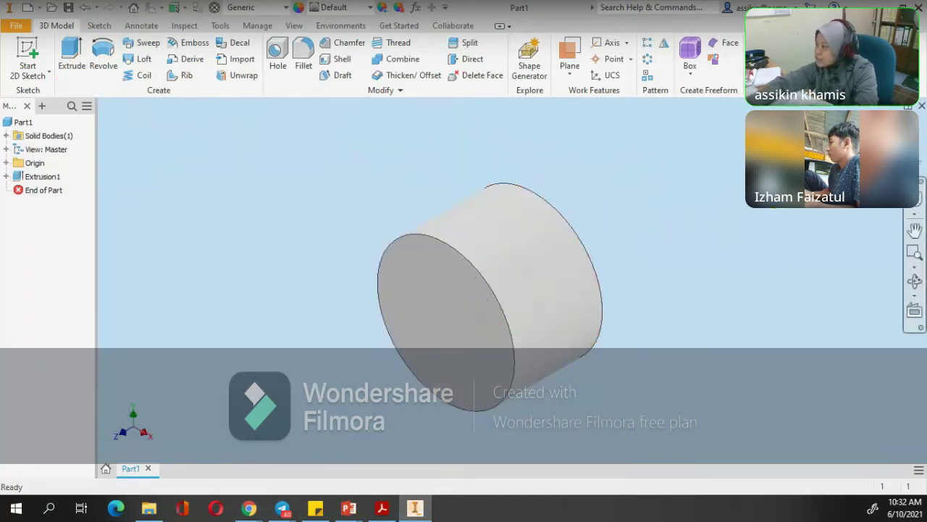
scroll(351, 403, "up", 1)
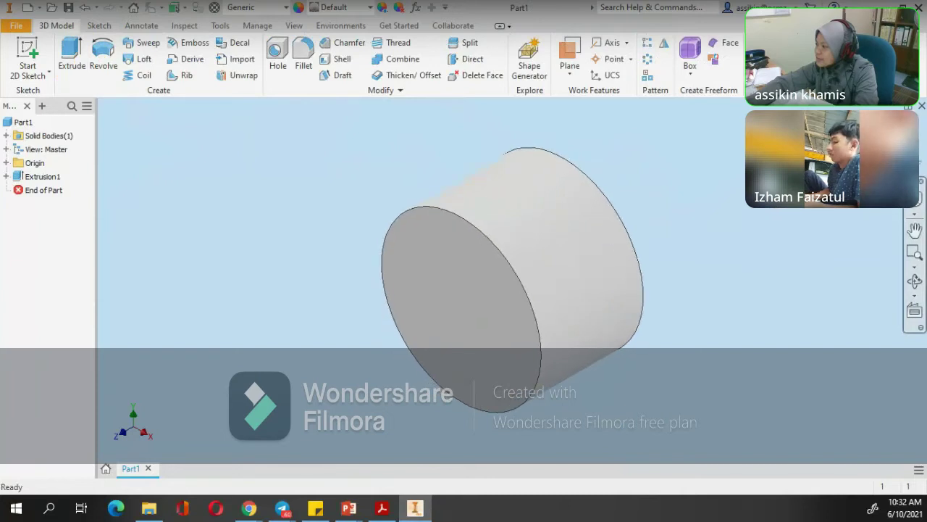
Rotate the view around the extruded cylinder to examine it from different directions
left_click(921, 151)
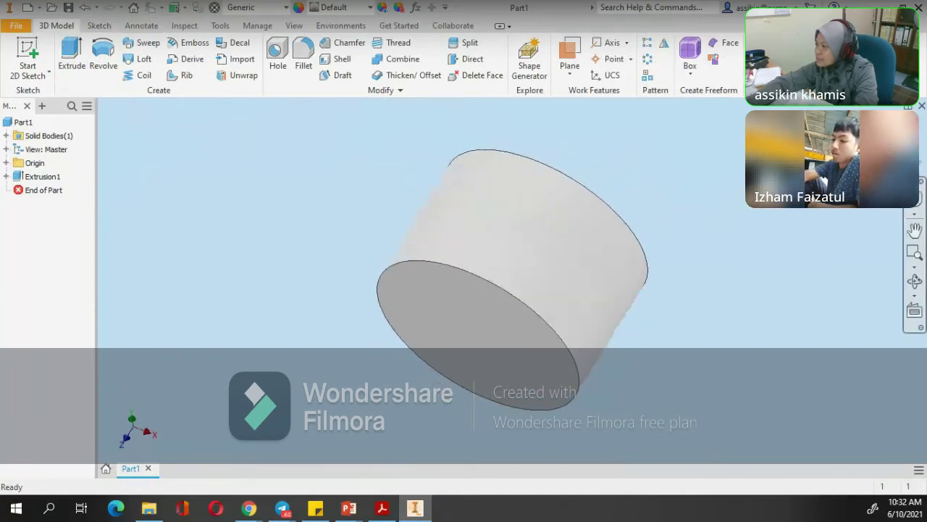
left_click(921, 151)
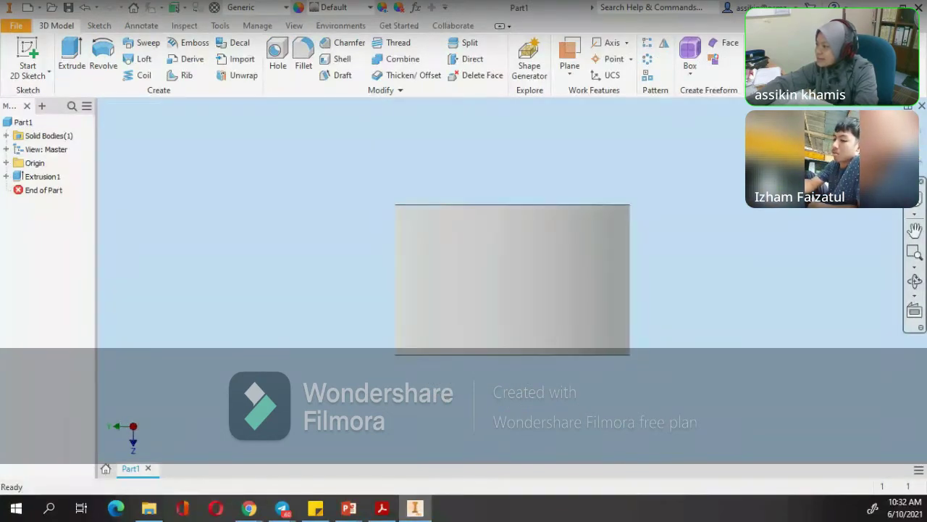
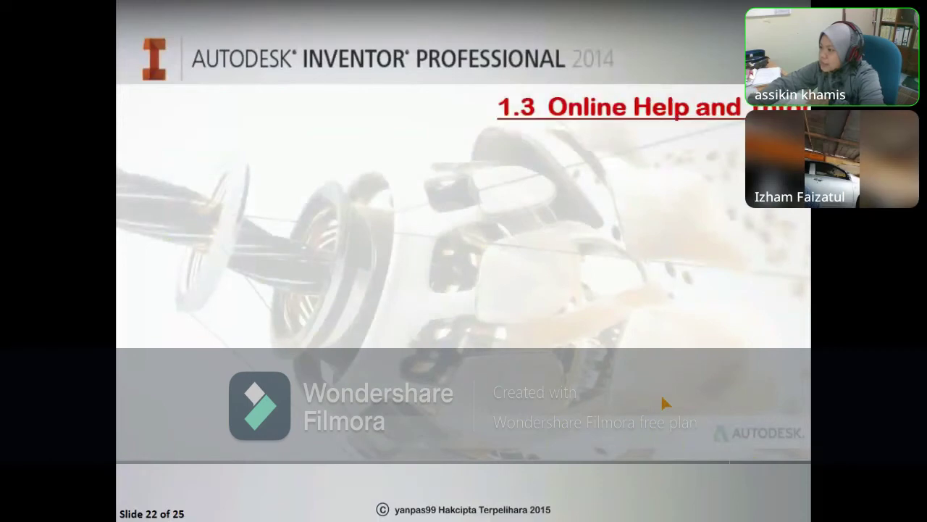
Review slides 22 to 25 on online help and tutorials, and end the slide show on slide 24, discarding the ink annotations
key("Right")
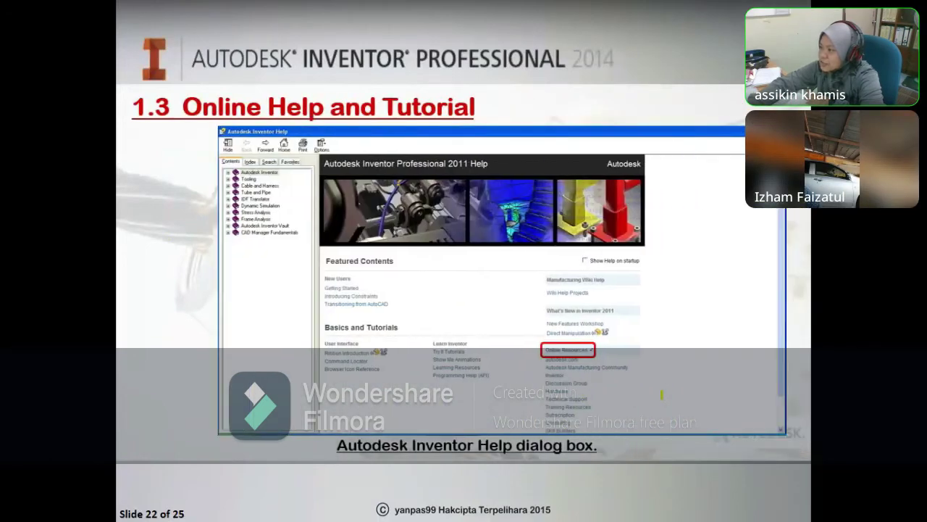
key("Right")
key("Right")
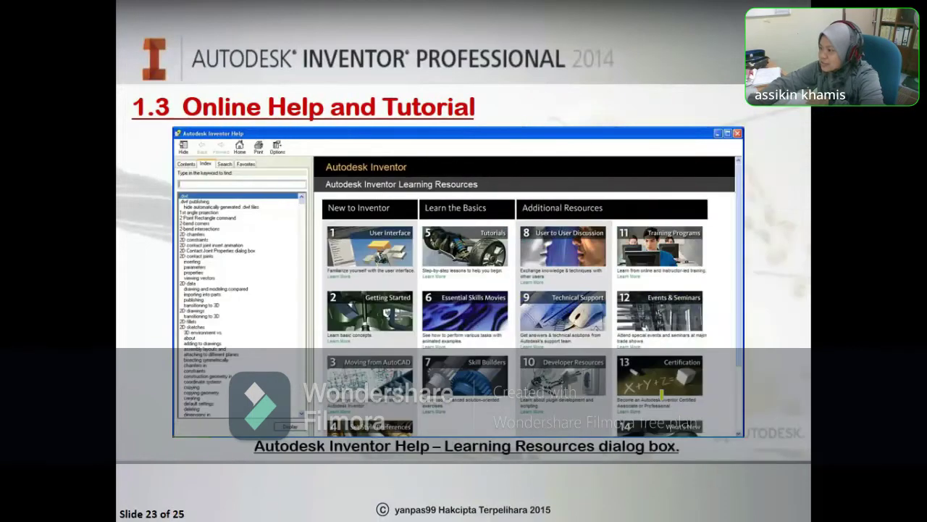
key("Right")
key("Right")
key("Right")
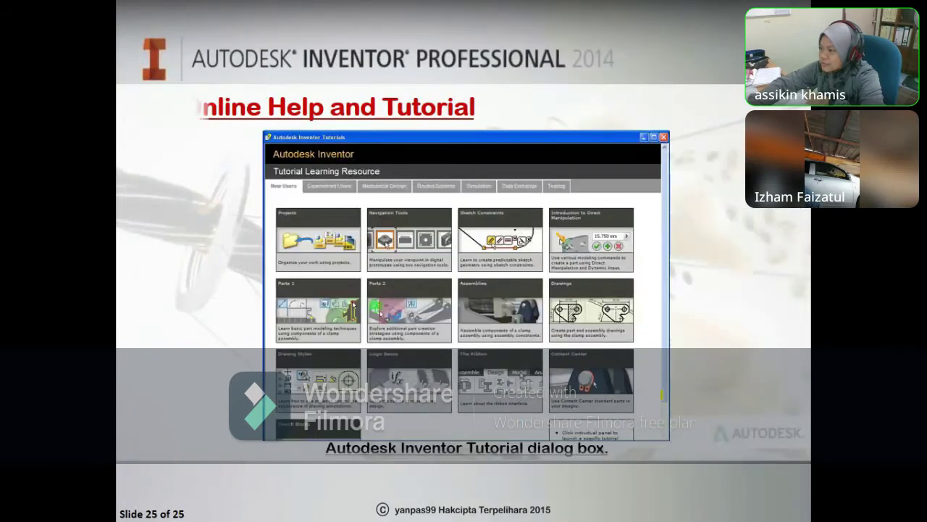
key("Right")
key("Left")
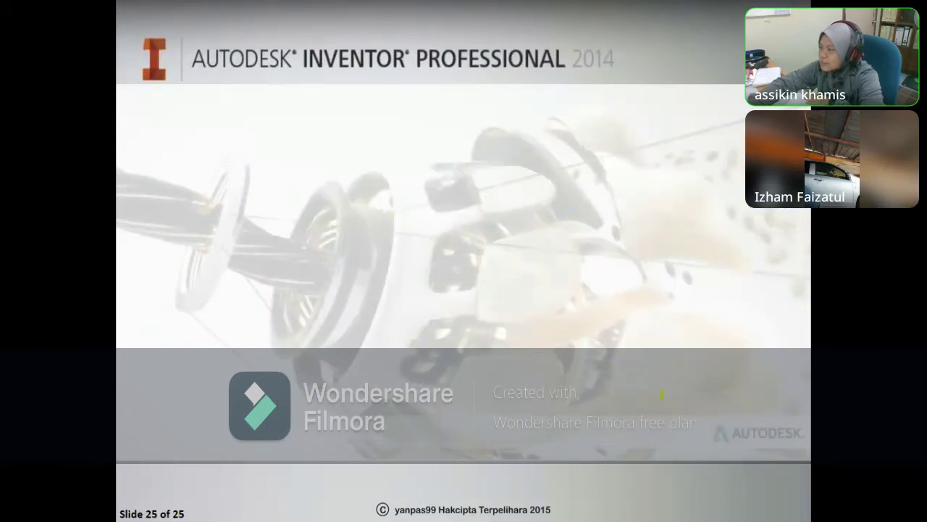
key("Left")
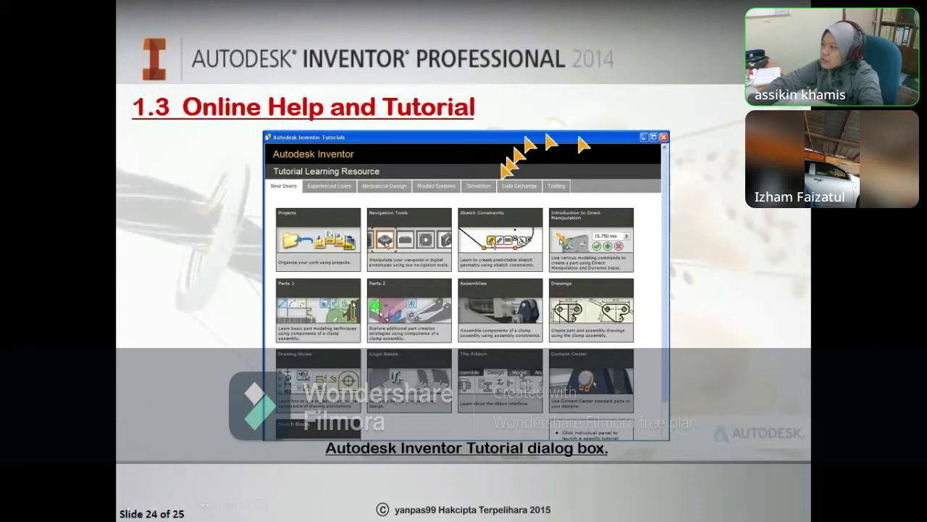
key("Escape")
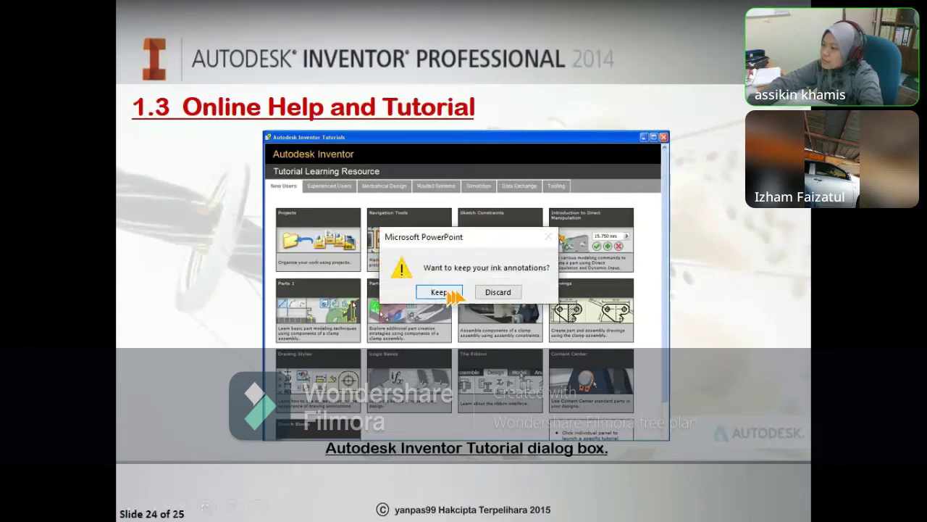
left_click(498, 292)
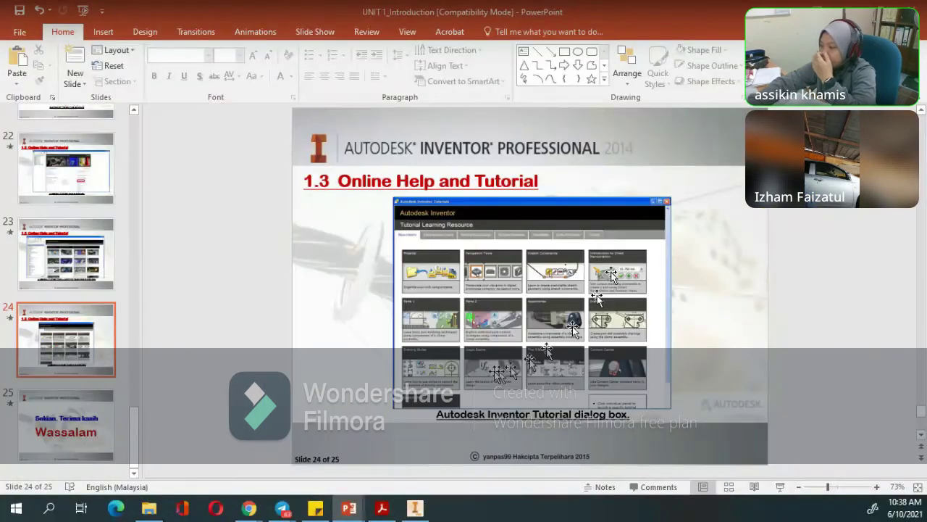
Switch to Inventor, examine the available Help options, and close them without choosing one
key("alt+Tab")
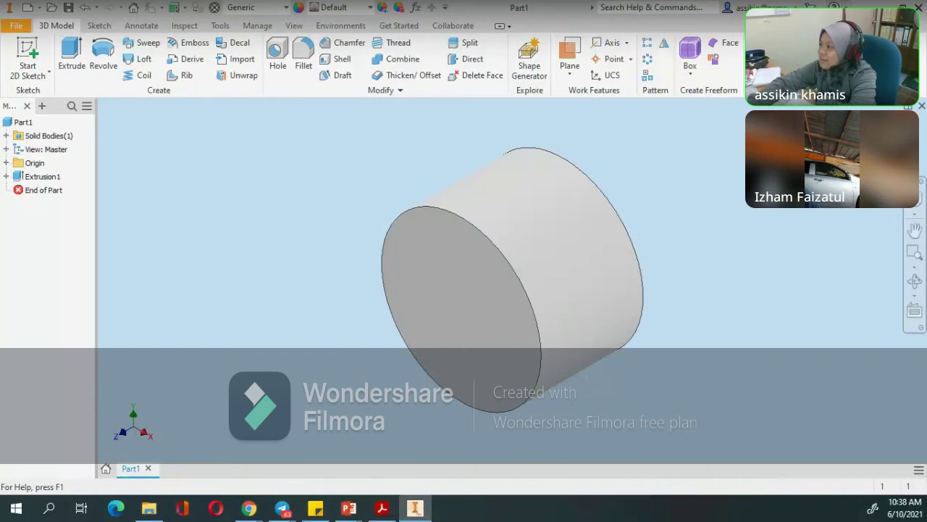
left_click(846, 7)
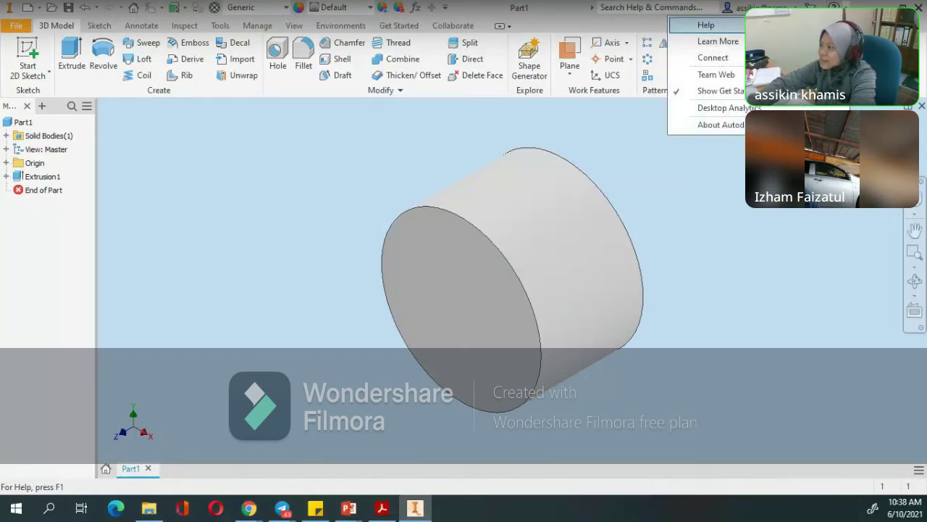
mouse_move(706, 25)
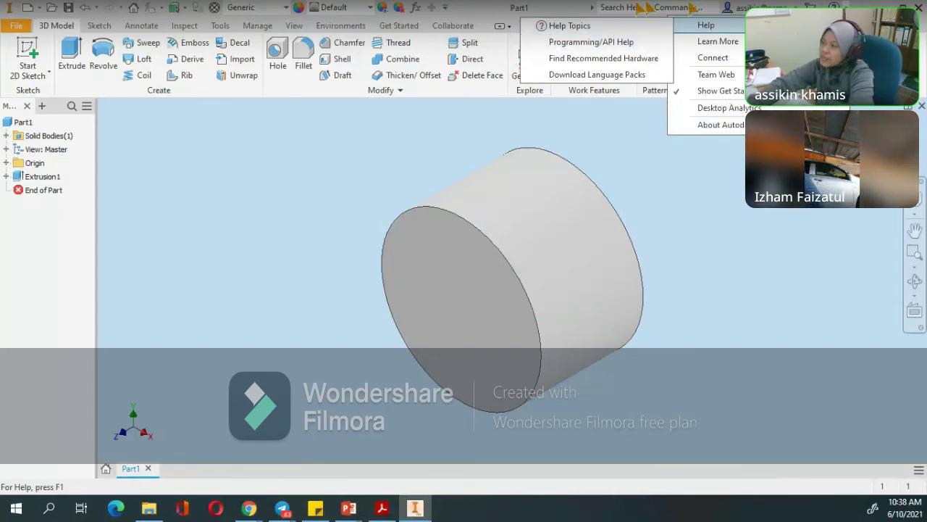
left_click(684, 172)
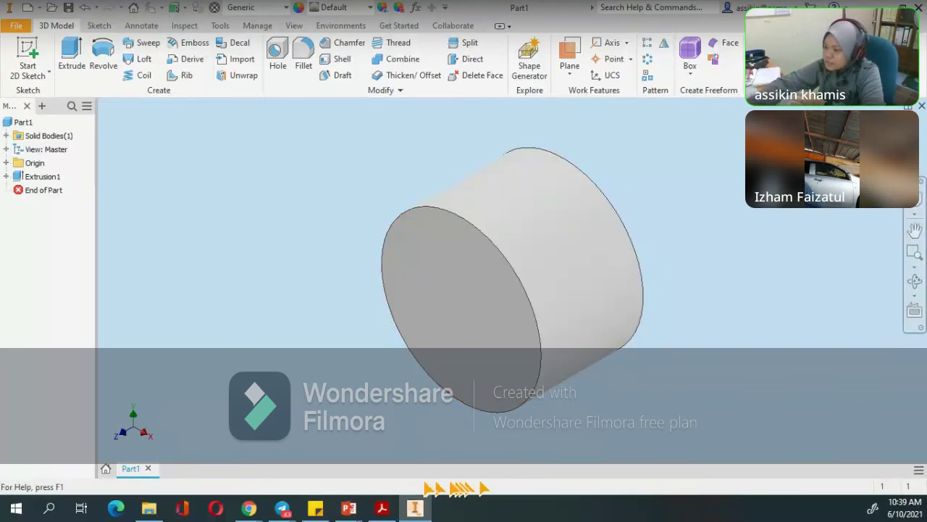
Switch to the UNIT 1_Introduction presentation in PowerPoint and close it without saving the changes
mouse_move(350, 511)
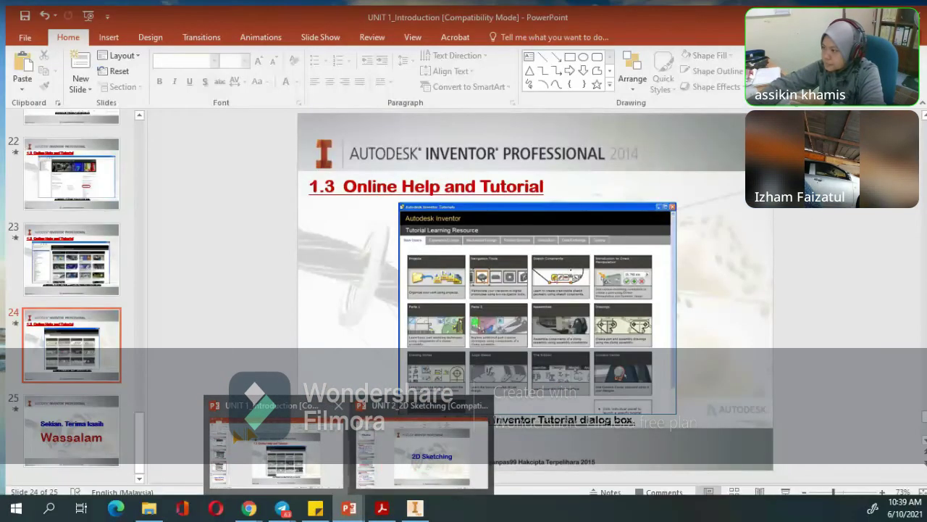
left_click(309, 412)
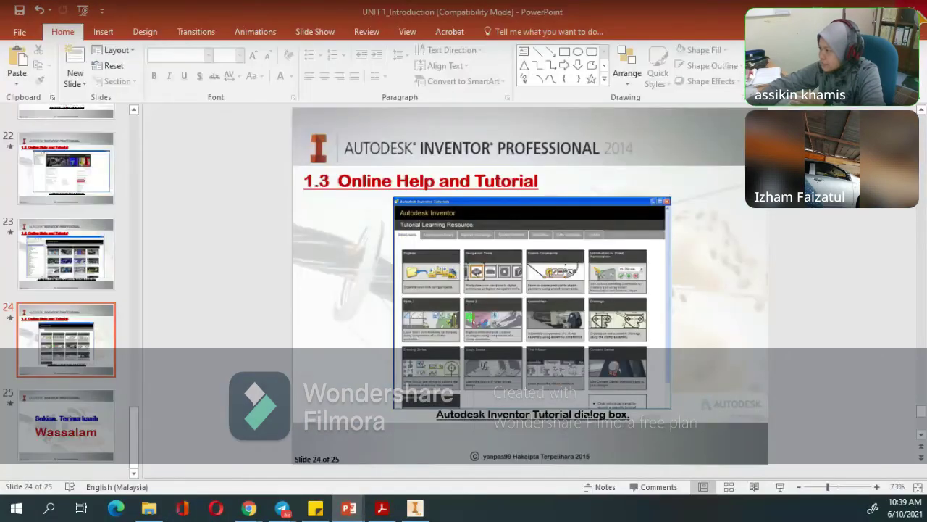
left_click(917, 10)
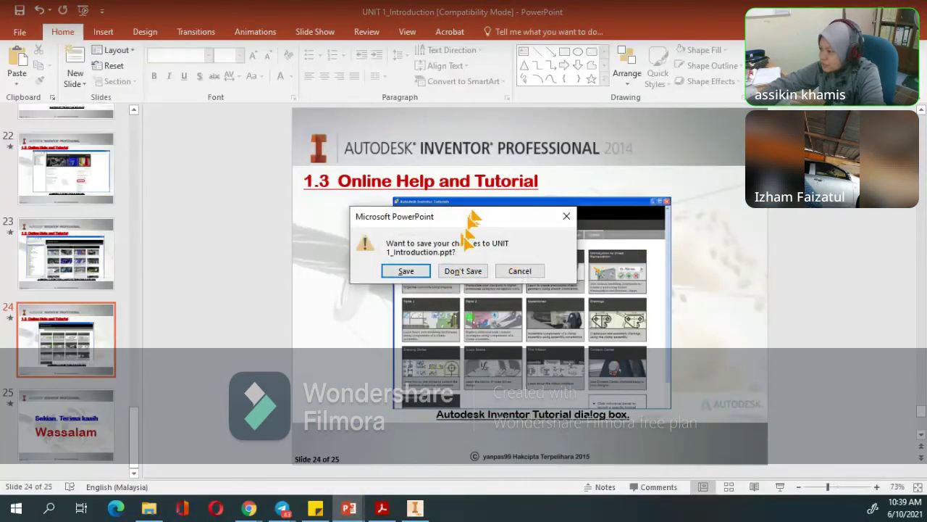
left_click(466, 270)
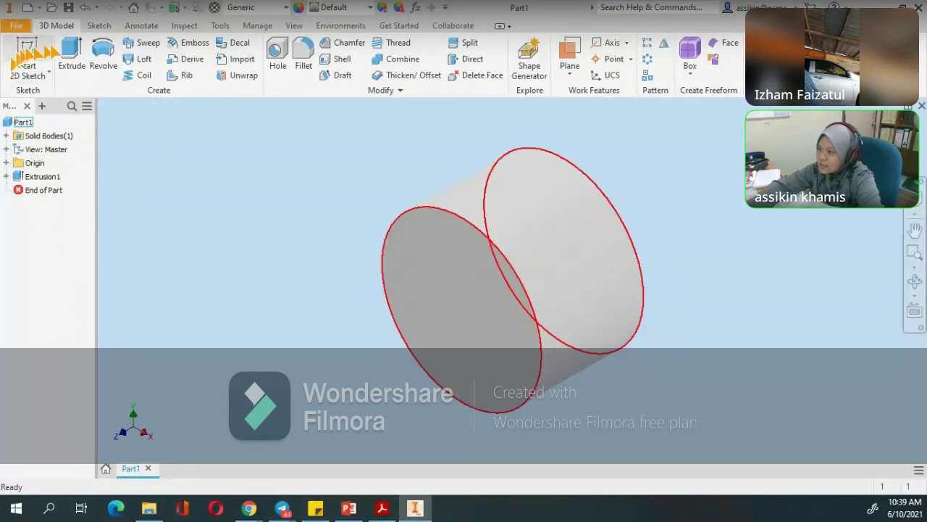
Close the Part1 document in Inventor without saving the cylinder
left_click(134, 7)
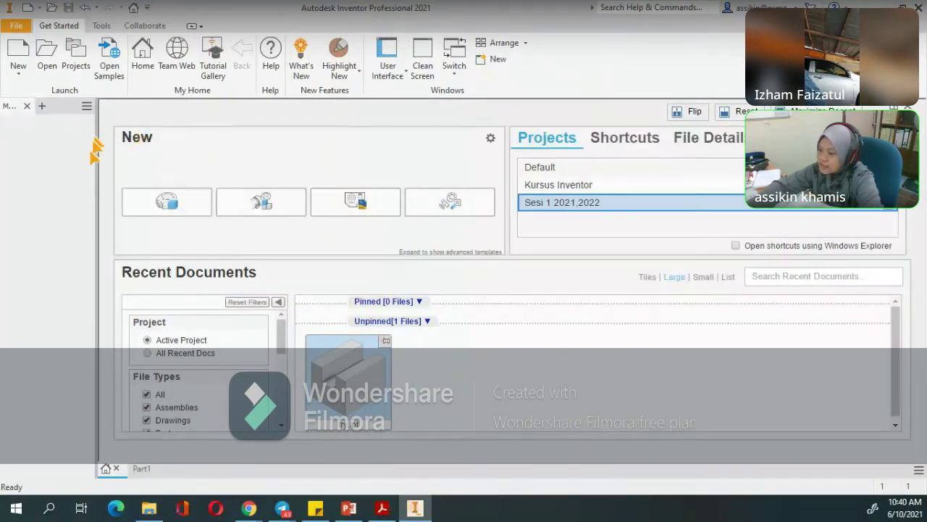
left_click(131, 469)
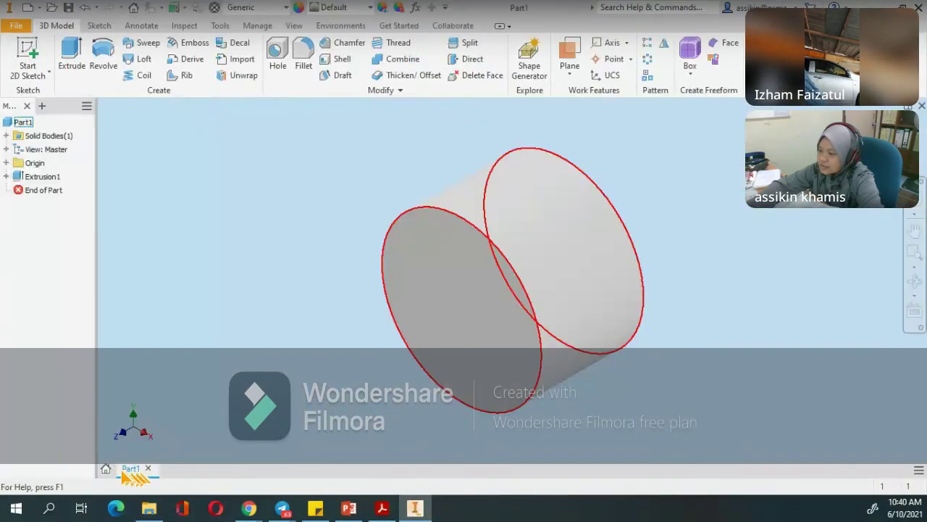
left_click(920, 107)
left_click(456, 285)
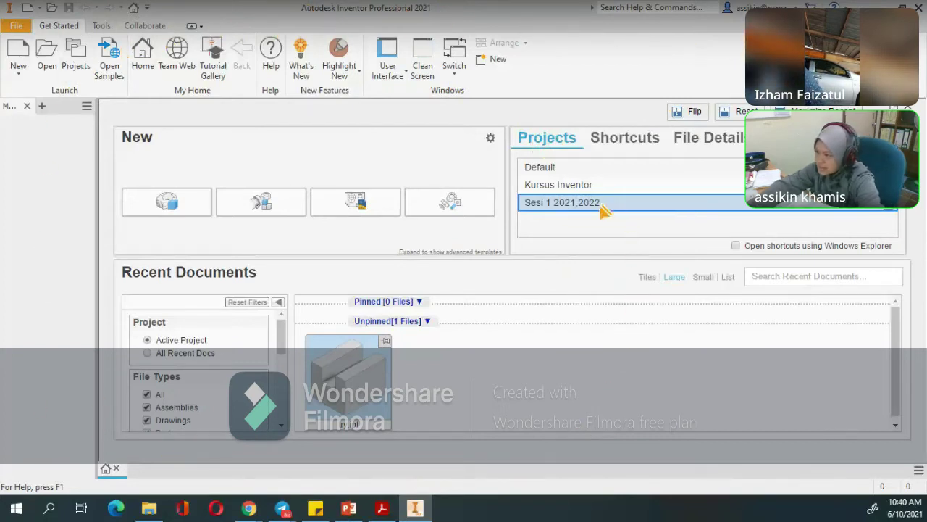
Open the Tutorial Gallery, browse the available tutorials, and check the Highlight New options
left_click(213, 66)
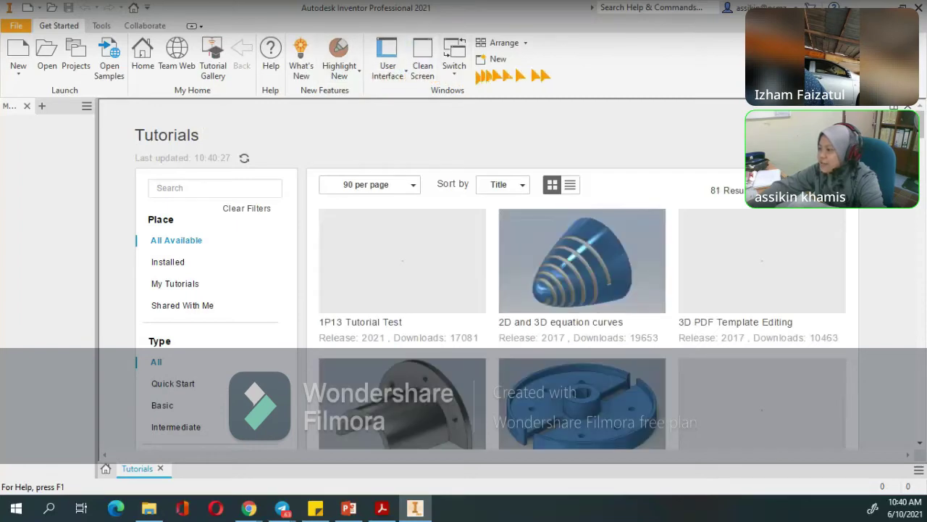
scroll(639, 303, "down", 5)
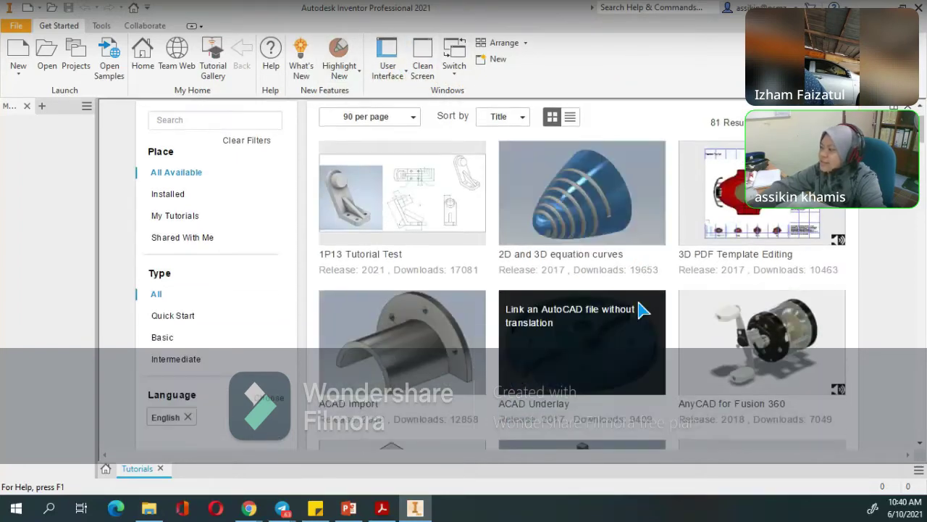
scroll(641, 308, "down", 4)
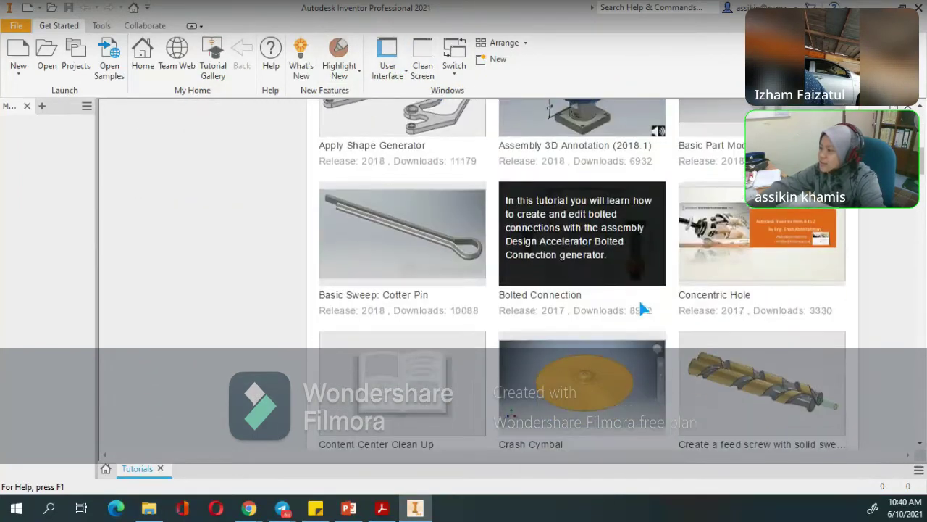
scroll(643, 307, "up", 6)
scroll(641, 308, "up", 3)
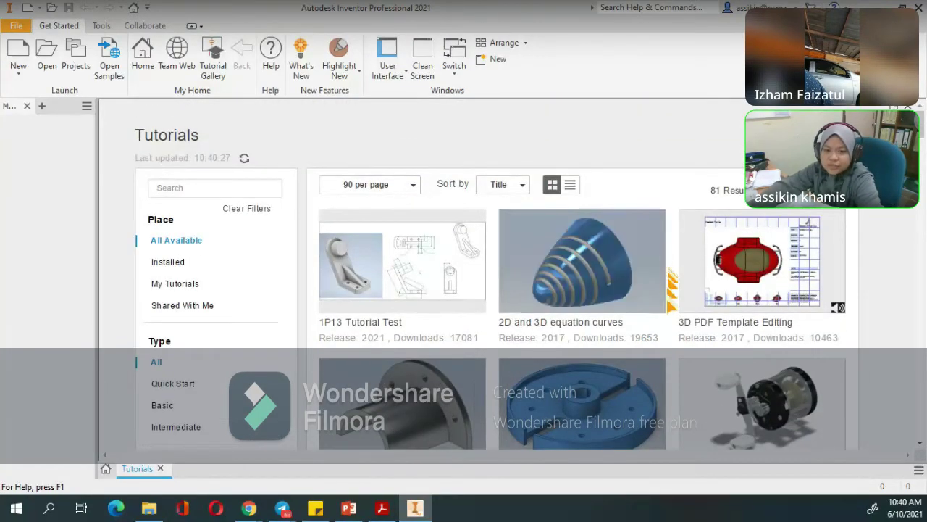
mouse_move(667, 305)
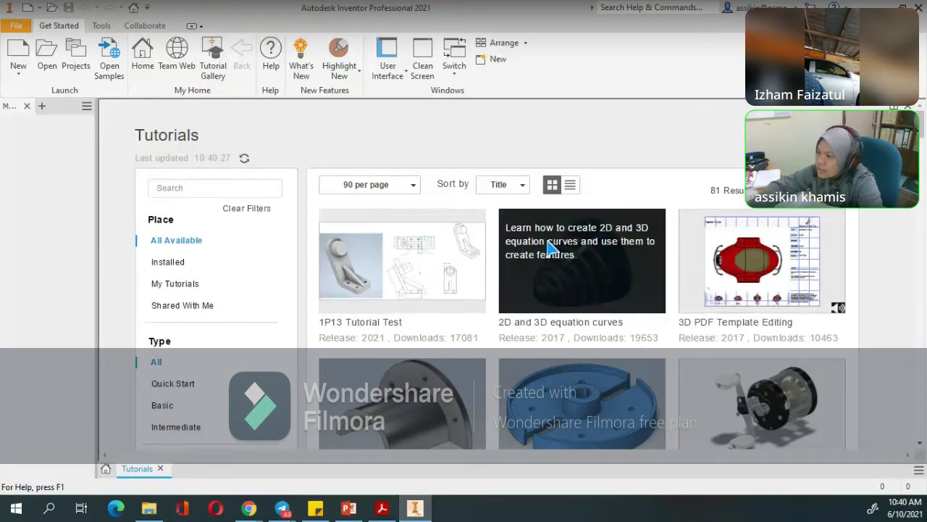
left_click(356, 80)
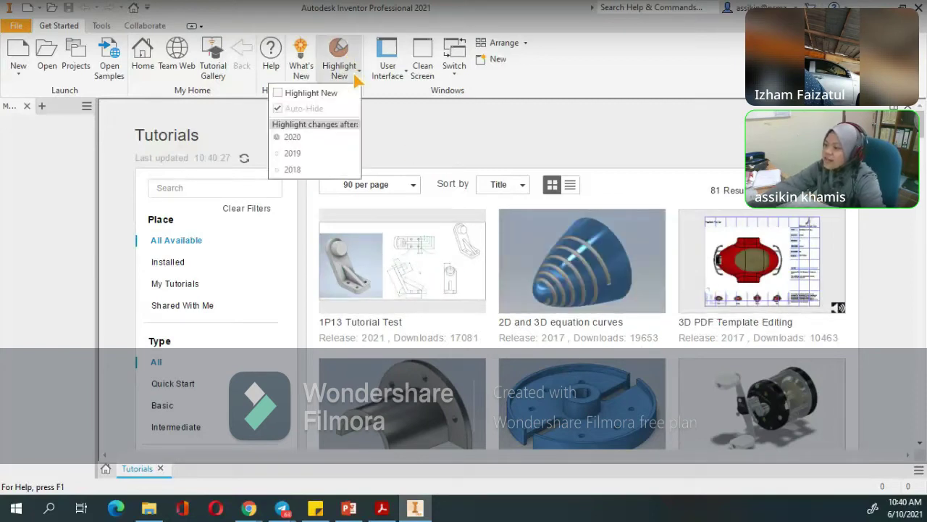
left_click(670, 102)
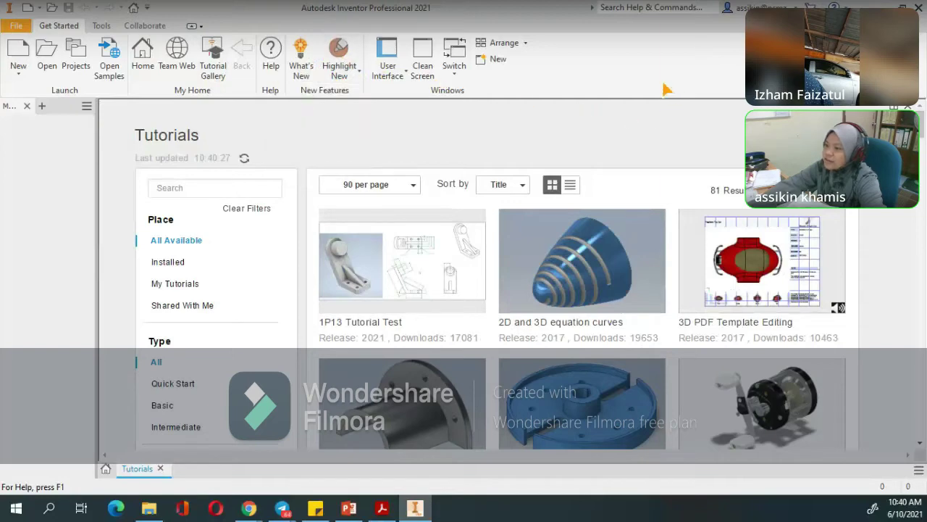
Return to the Home screen and create a new part document
left_click(144, 58)
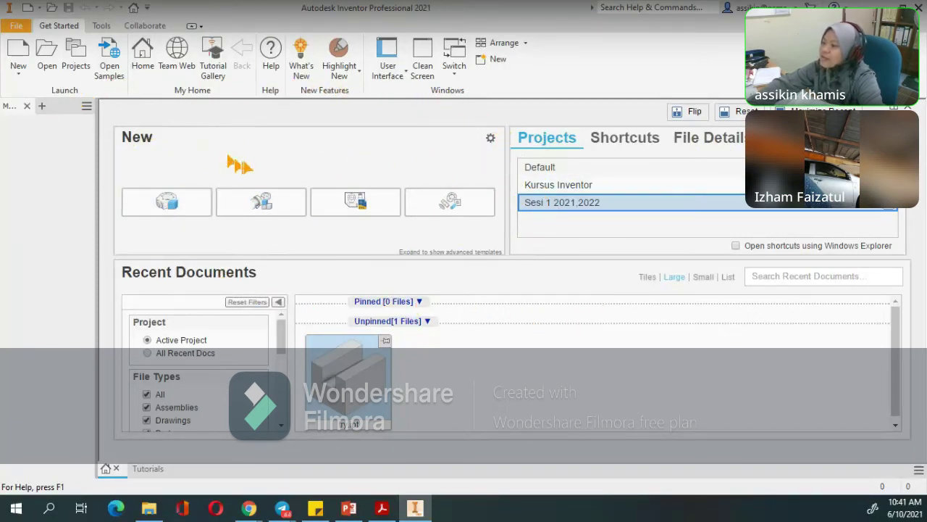
scroll(500, 319, "down", 1)
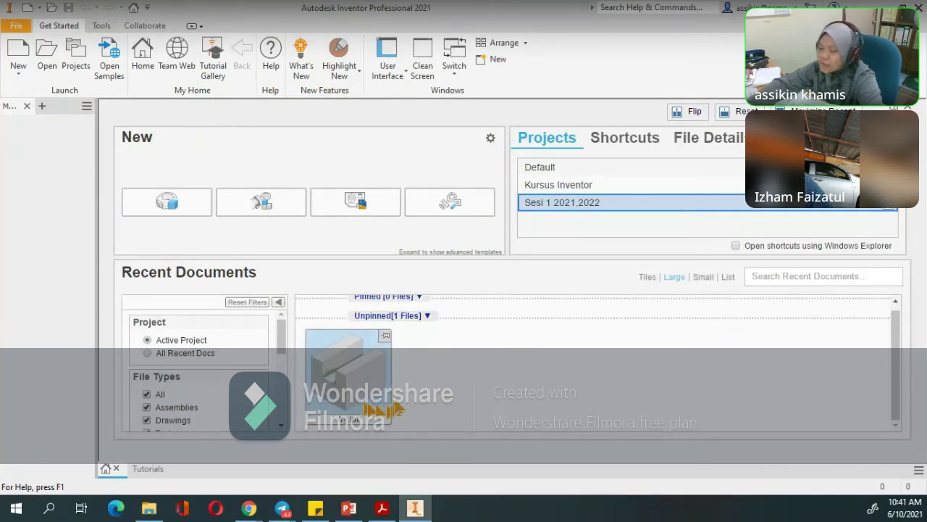
mouse_move(354, 376)
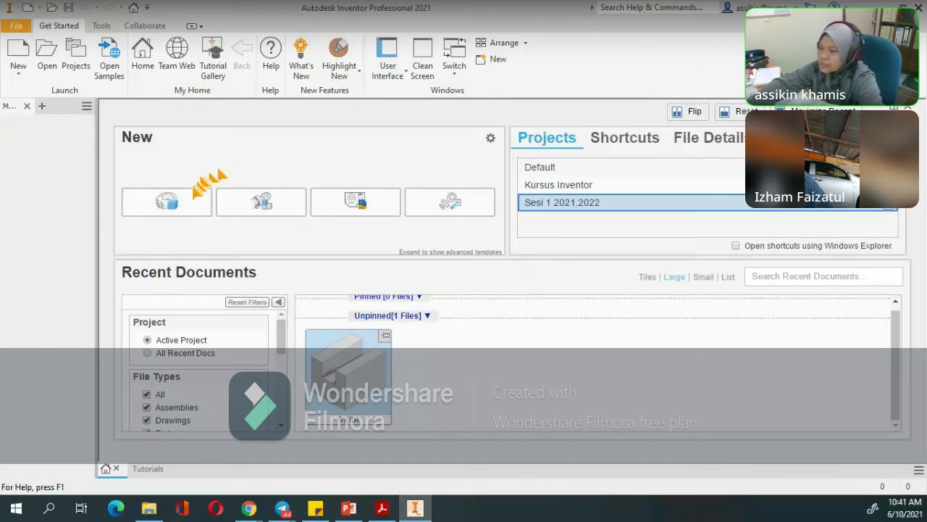
left_click(187, 207)
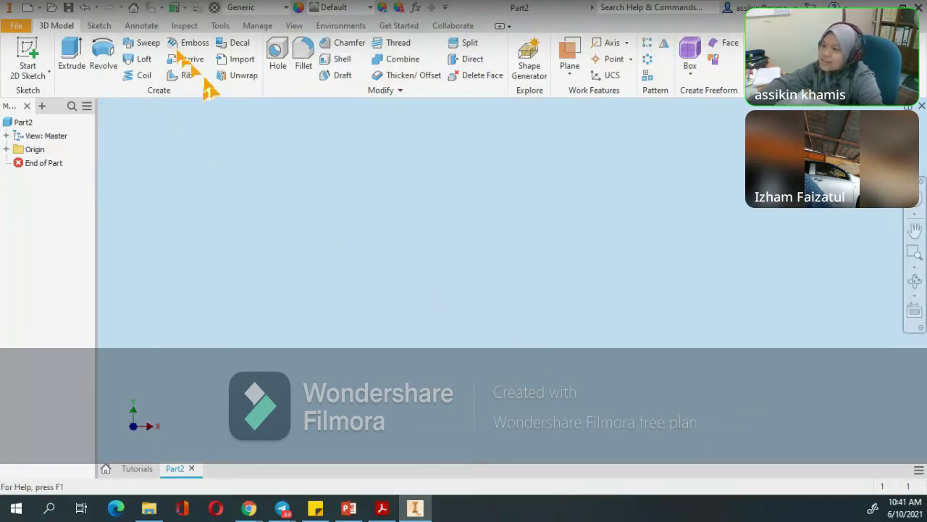
Return to the Home screen and look through the available new-file options, including the Create New File template dialog
left_click(133, 8)
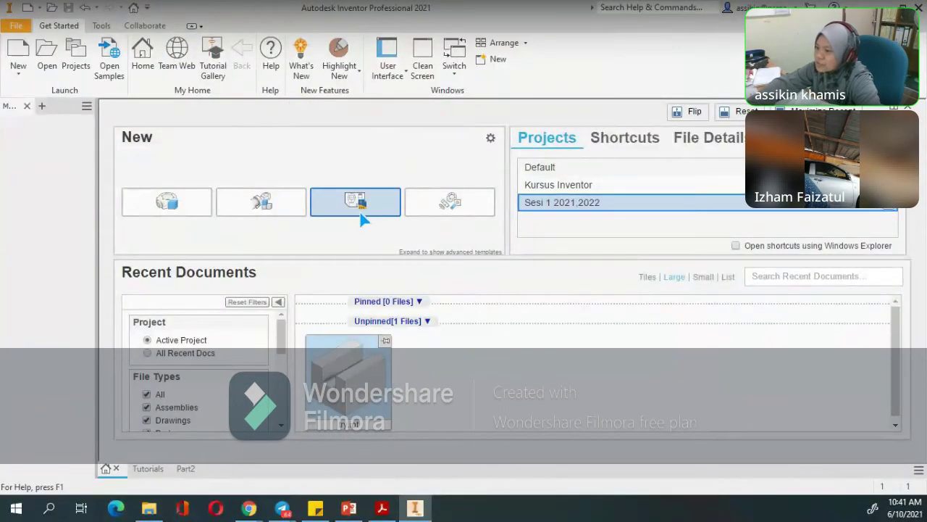
left_click(22, 78)
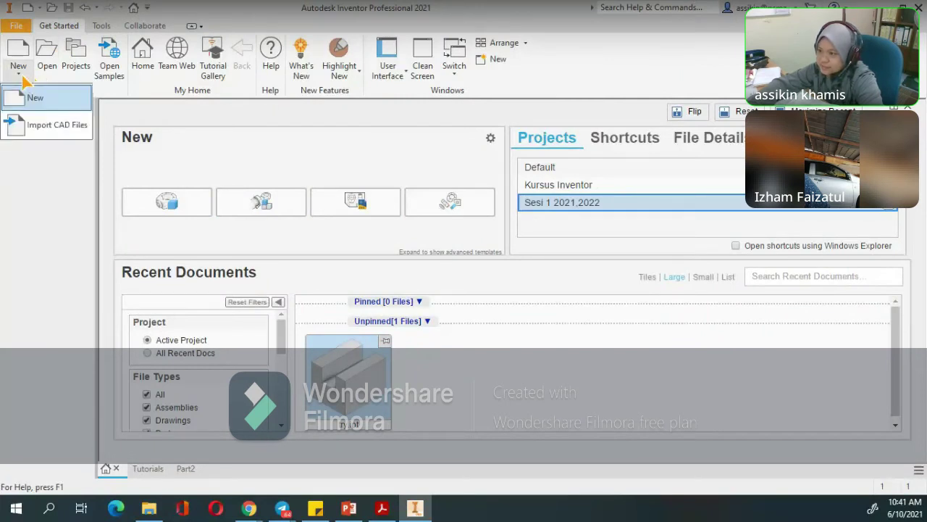
left_click(40, 9)
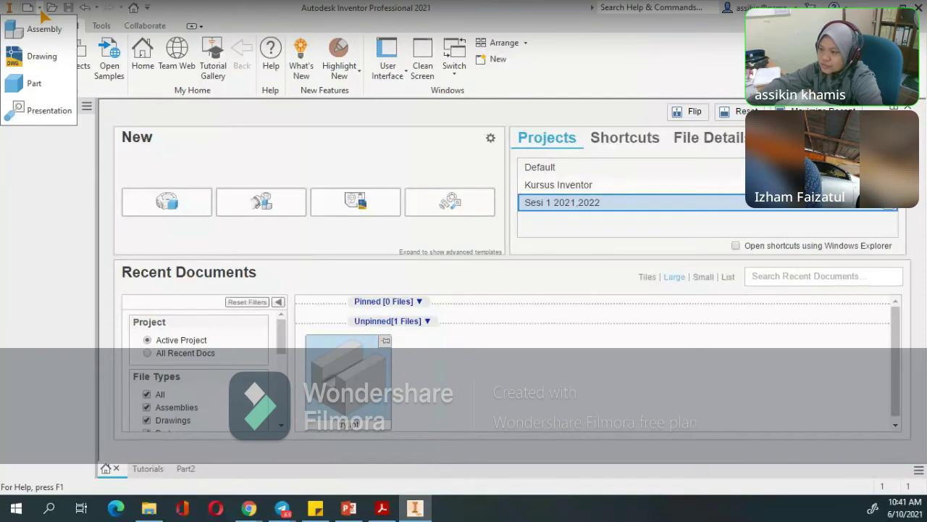
left_click(40, 8)
left_click(39, 9)
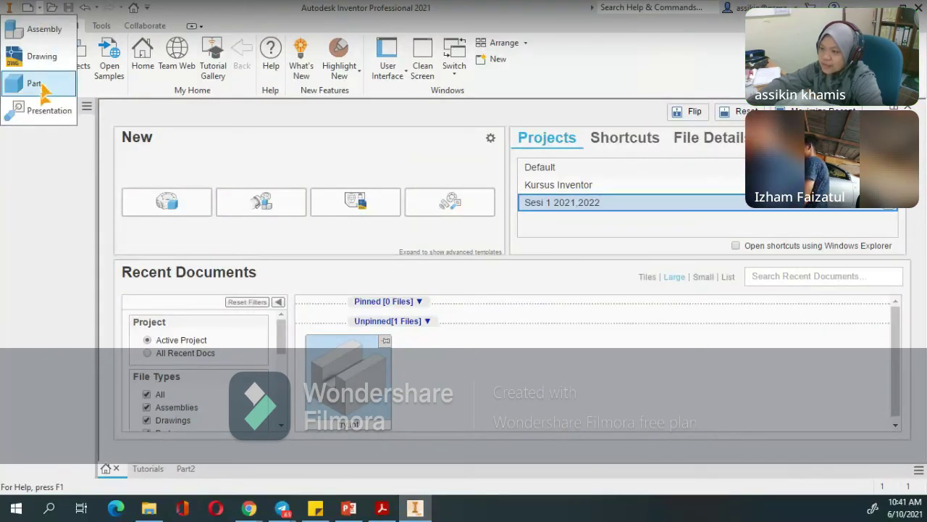
left_click(41, 9)
left_click(22, 75)
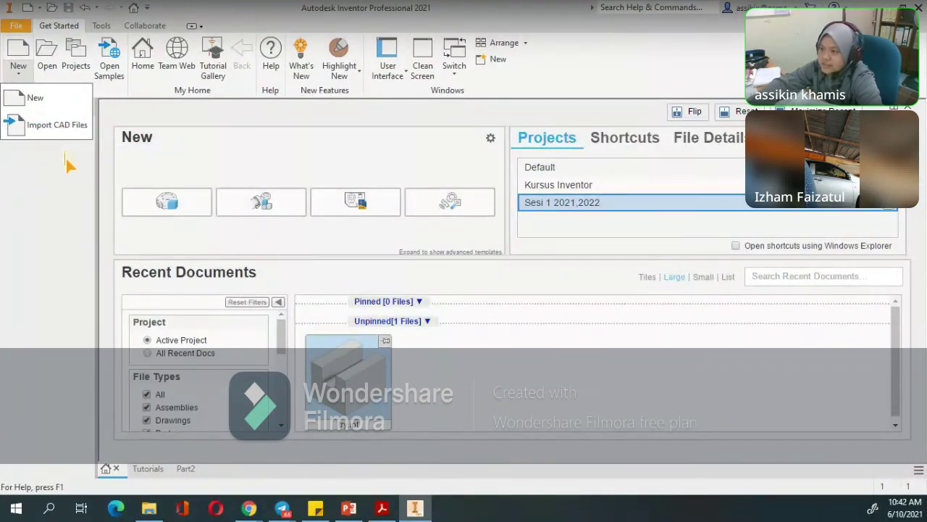
left_click(38, 107)
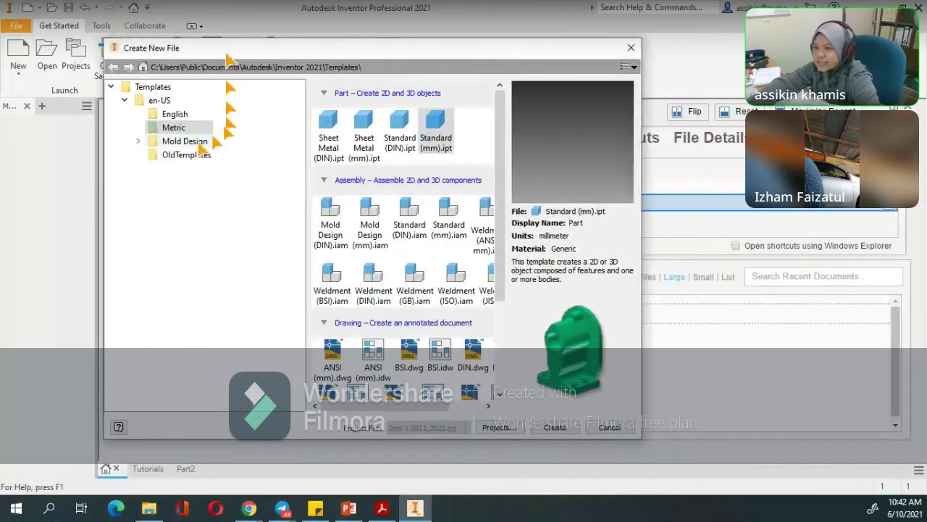
left_click(631, 48)
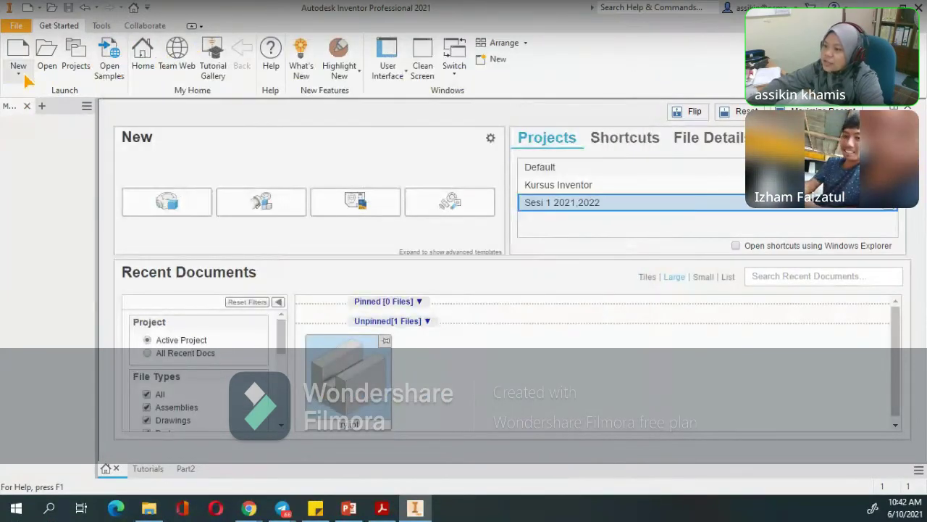
Reopen the Create New File dialog and show the Metric templates in the en-US folder
left_click(21, 75)
left_click(28, 96)
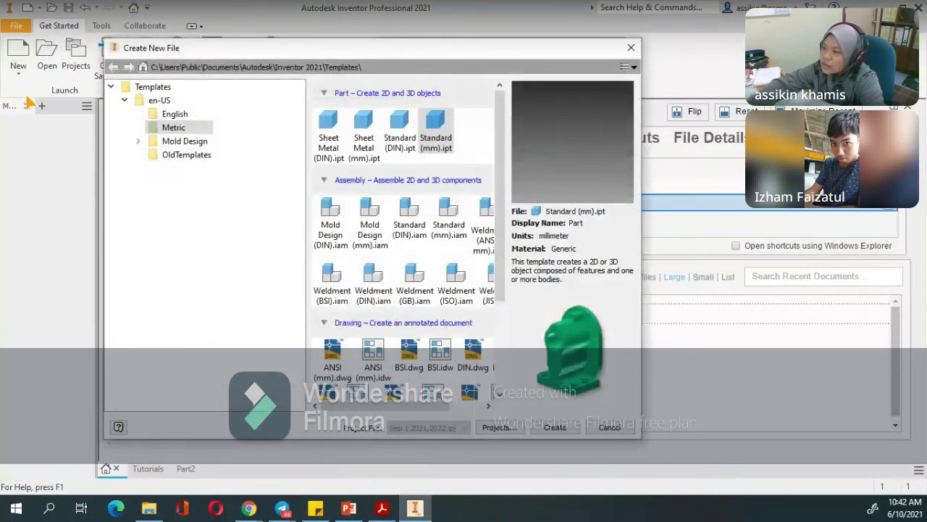
left_click(124, 101)
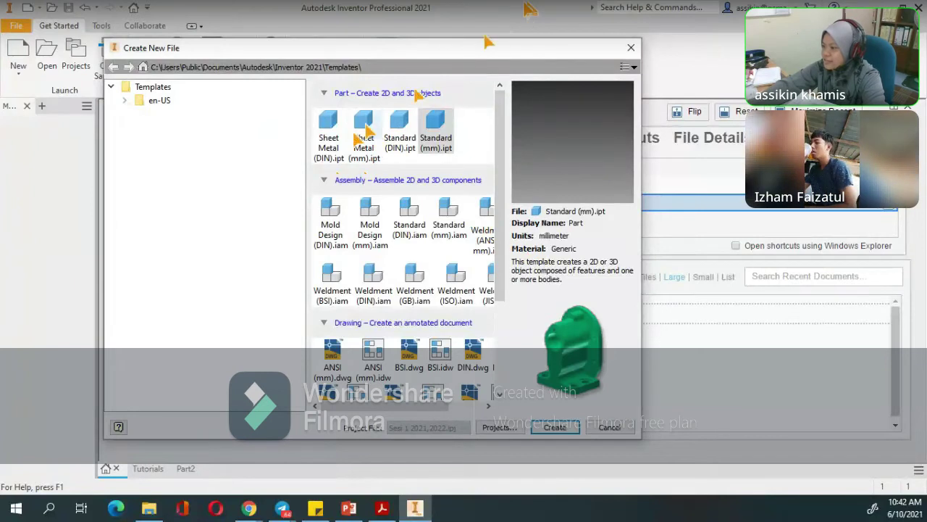
left_click(126, 101)
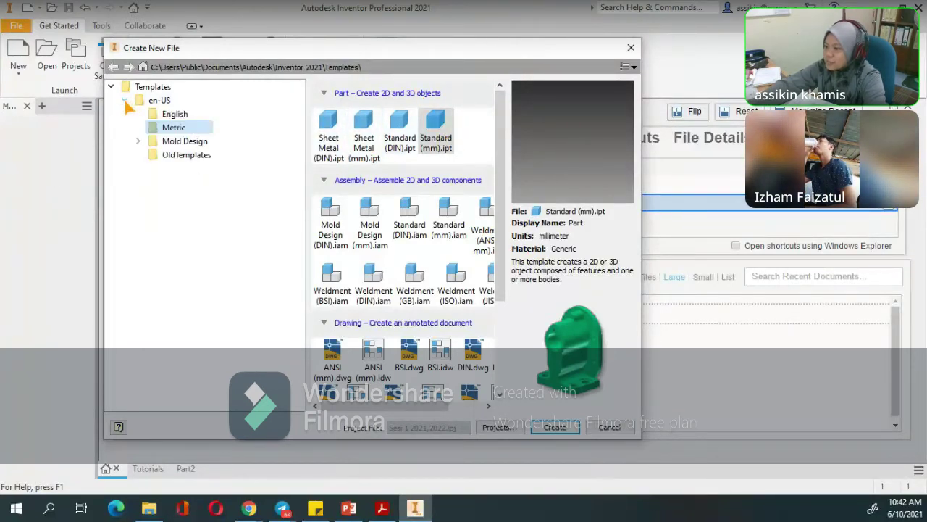
left_click(160, 127)
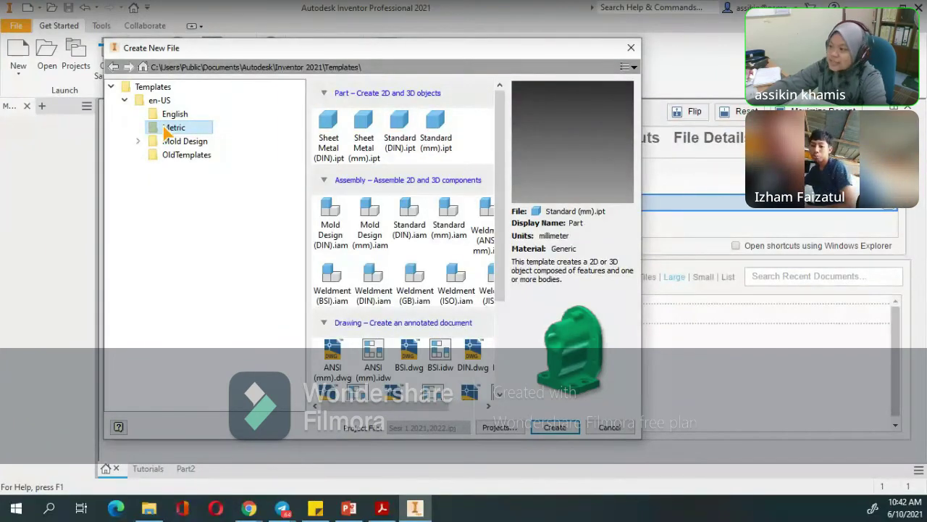
Examine the Part, Assembly, Drawing and Presentation template groups in the Metric folder
scroll(476, 307, "down", 5)
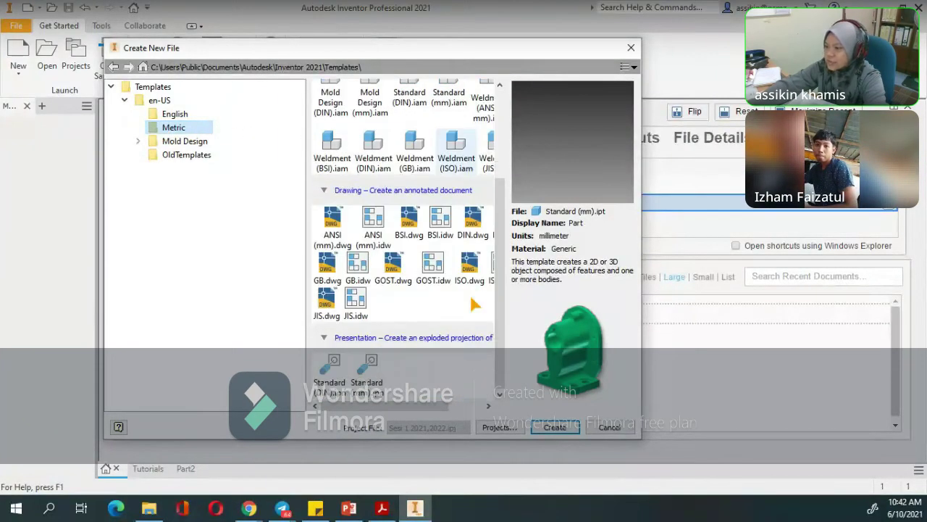
scroll(472, 304, "up", 5)
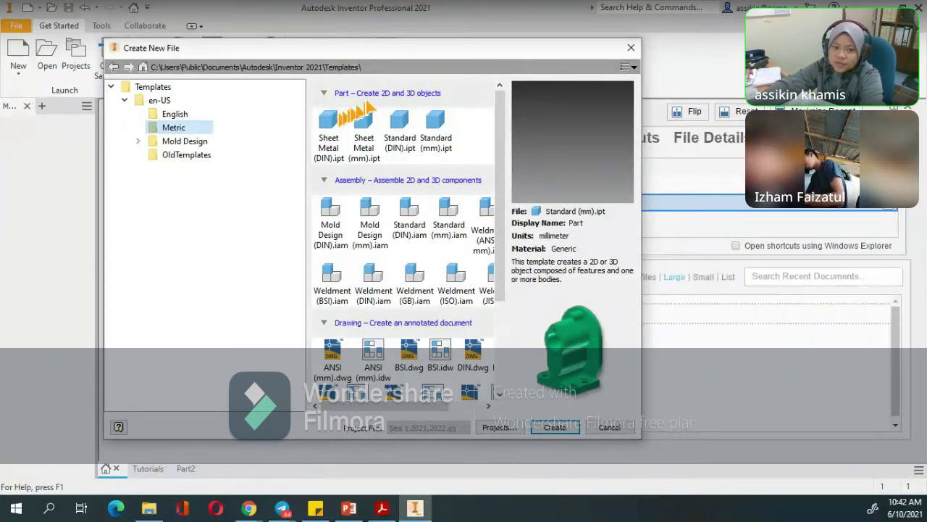
scroll(437, 301, "down", 3)
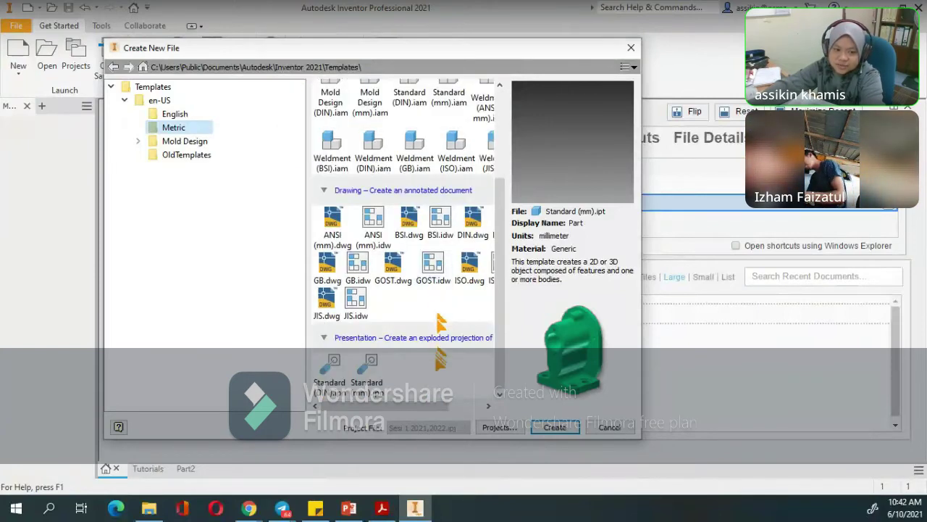
scroll(439, 366, "up", 3)
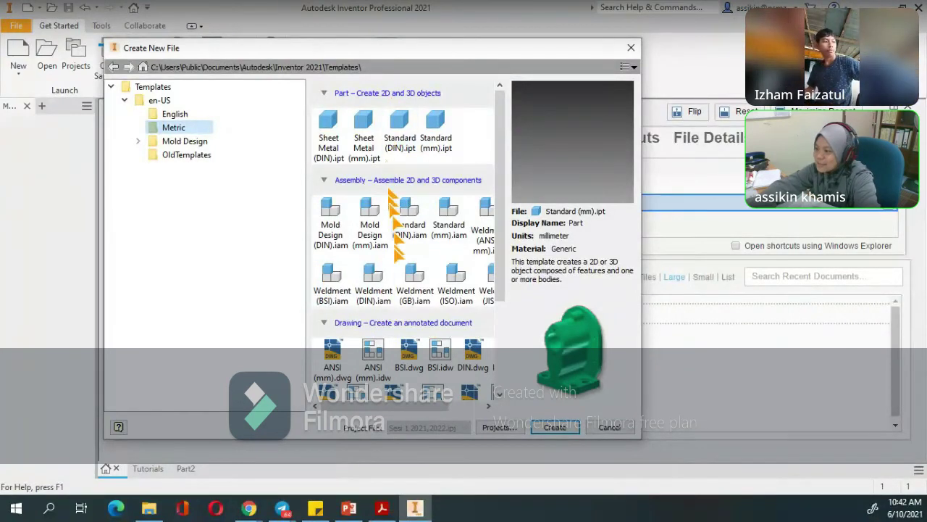
scroll(391, 270, "down", 2)
scroll(391, 270, "down", 1)
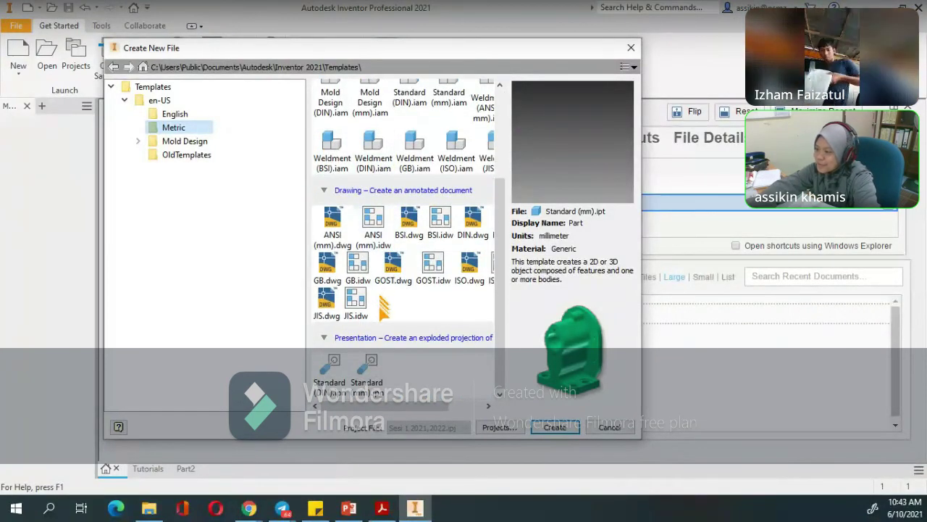
scroll(381, 310, "up", 3)
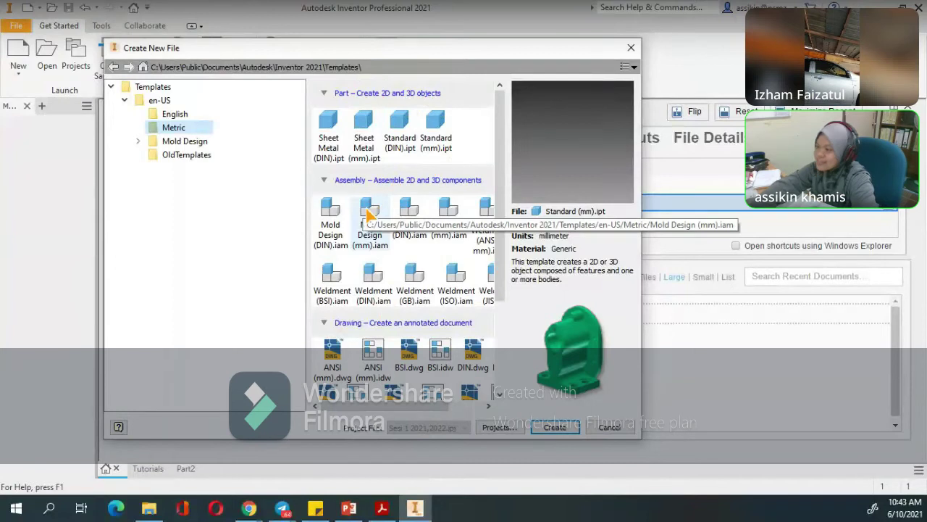
scroll(369, 212, "down", 3)
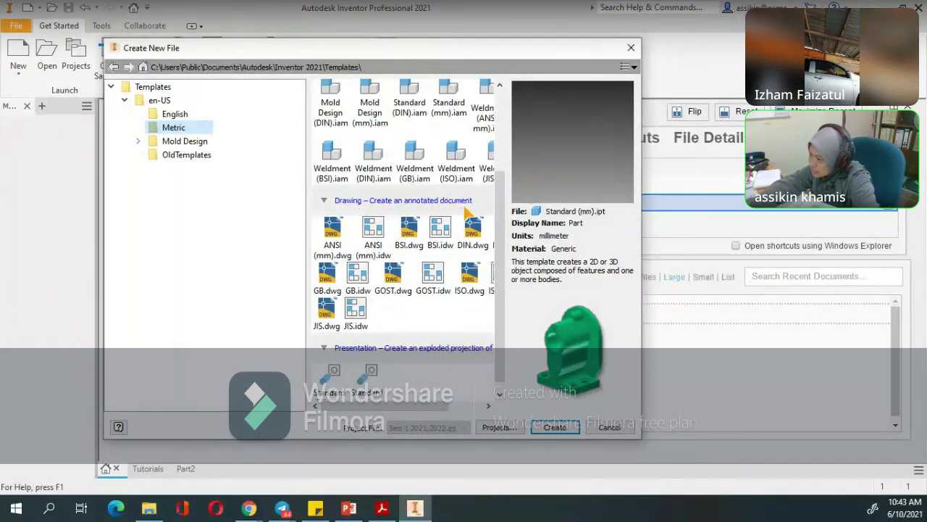
scroll(471, 231, "down", 1)
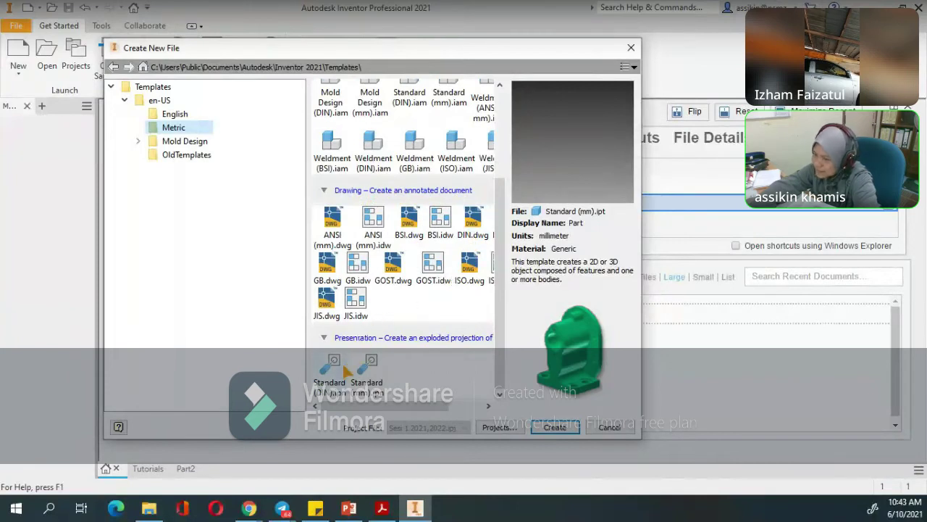
scroll(355, 360, "up", 5)
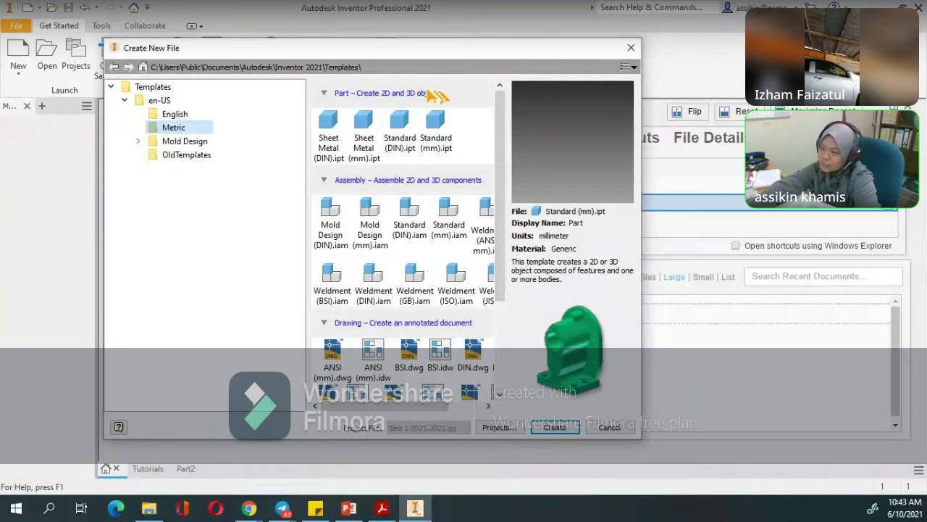
scroll(340, 324, "down", 3)
scroll(395, 313, "up", 3)
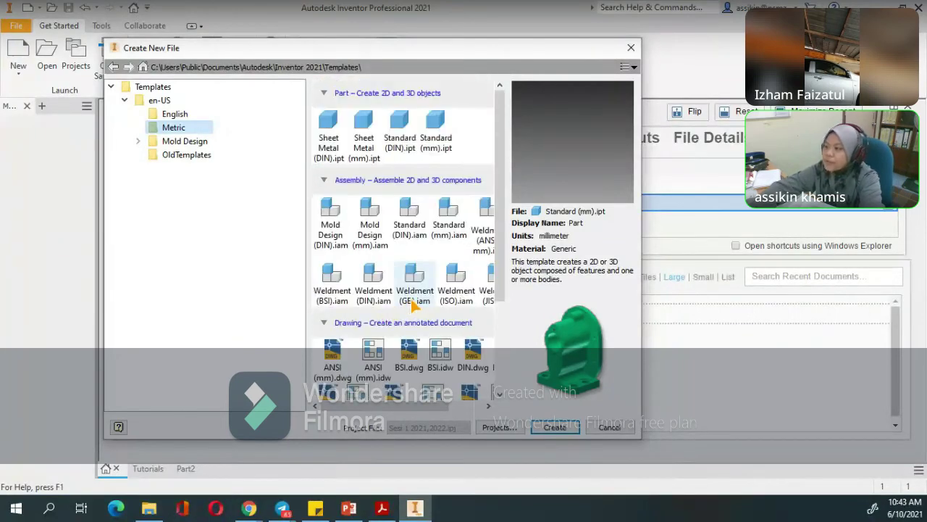
Check the descriptions of the Sheet Metal (DIN) and Sheet Metal (mm) templates, and create a part from Standard (mm).ipt
left_click(333, 134)
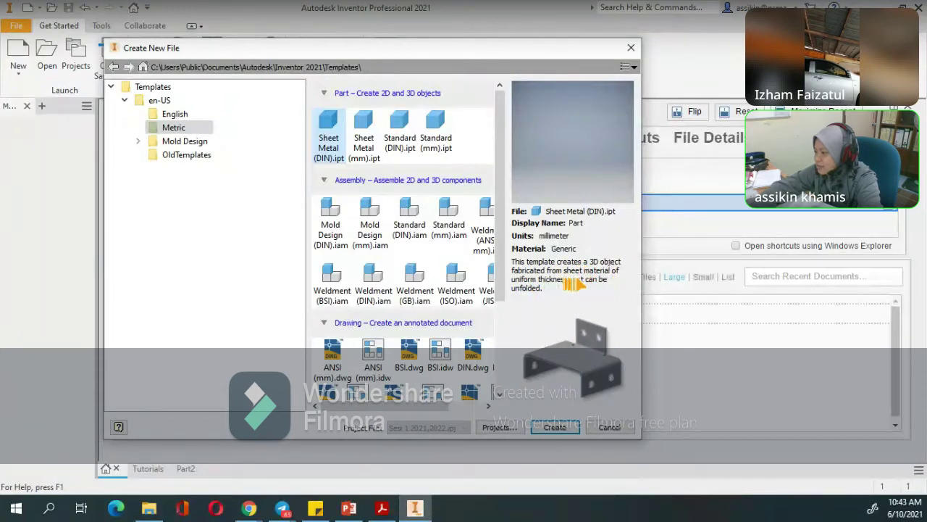
left_click(372, 142)
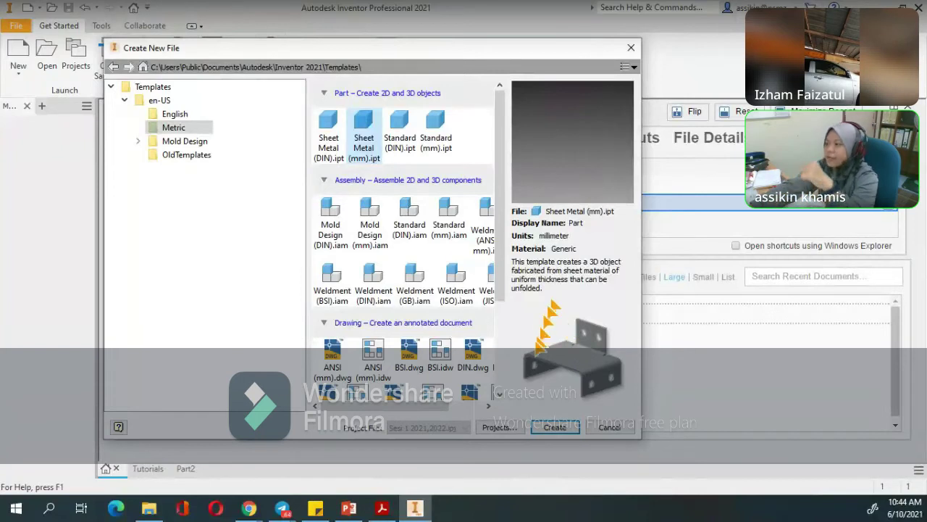
left_click(449, 138)
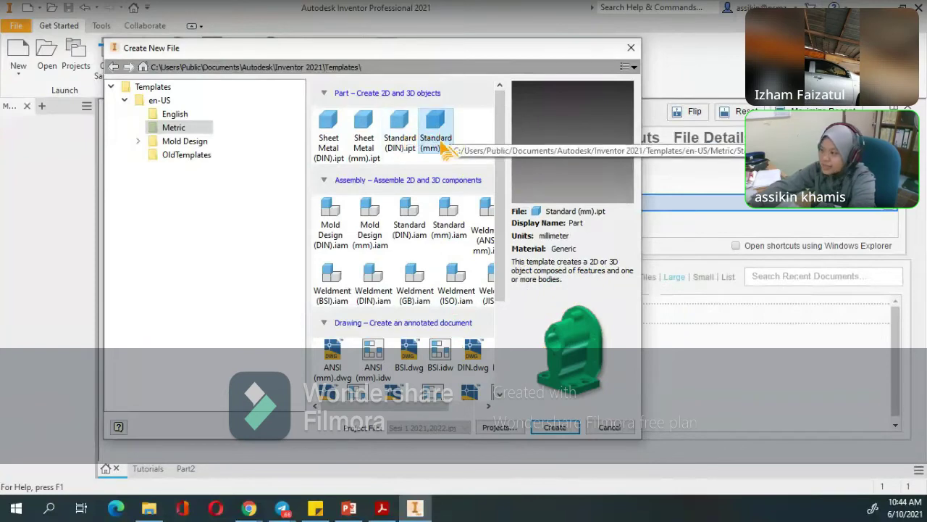
left_click(555, 426)
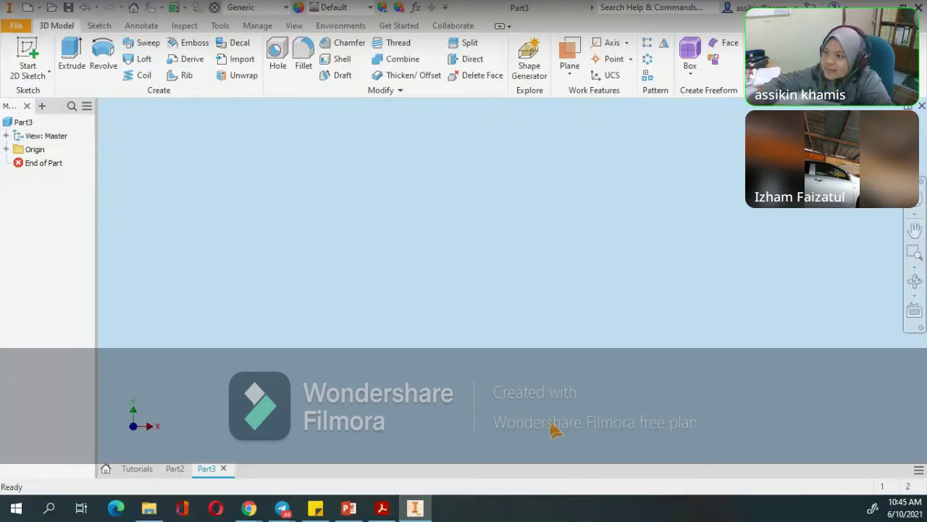
Create another new part document from the metric Standard (mm).ipt template
left_click(27, 8)
left_click(446, 136)
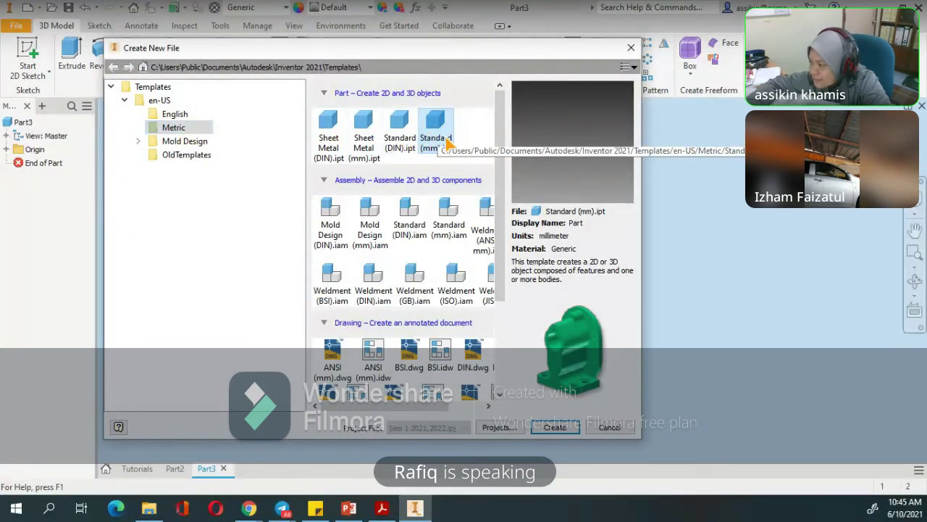
left_click(554, 427)
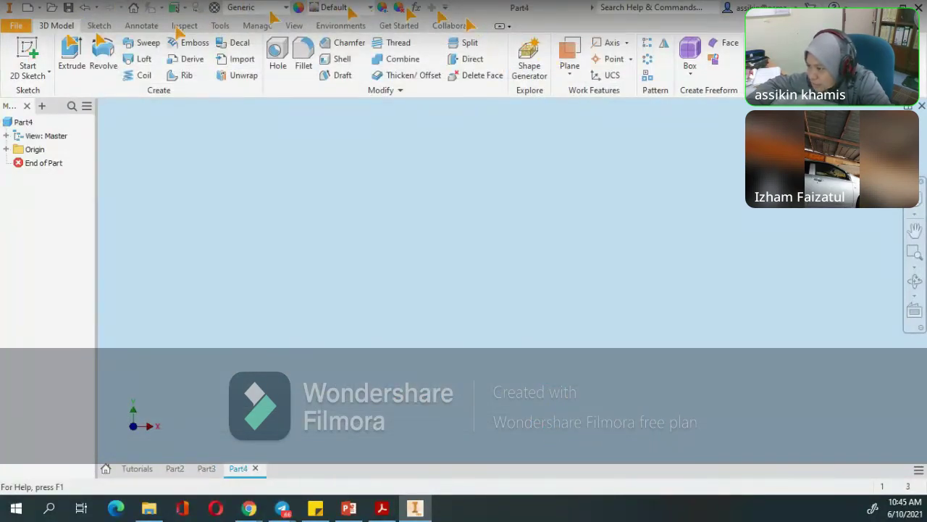
Open and dismiss the Create New File dialog, and create a new part from the Home screen instead
left_click(29, 8)
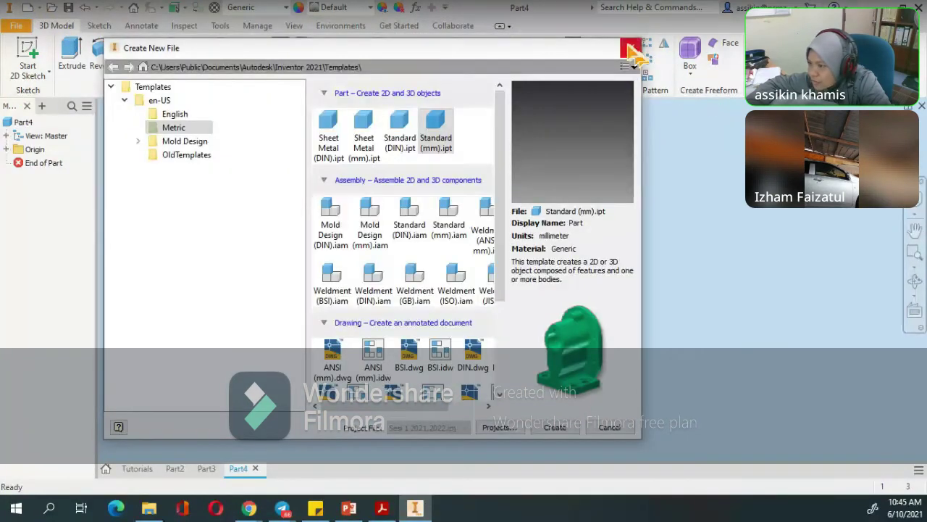
left_click(630, 48)
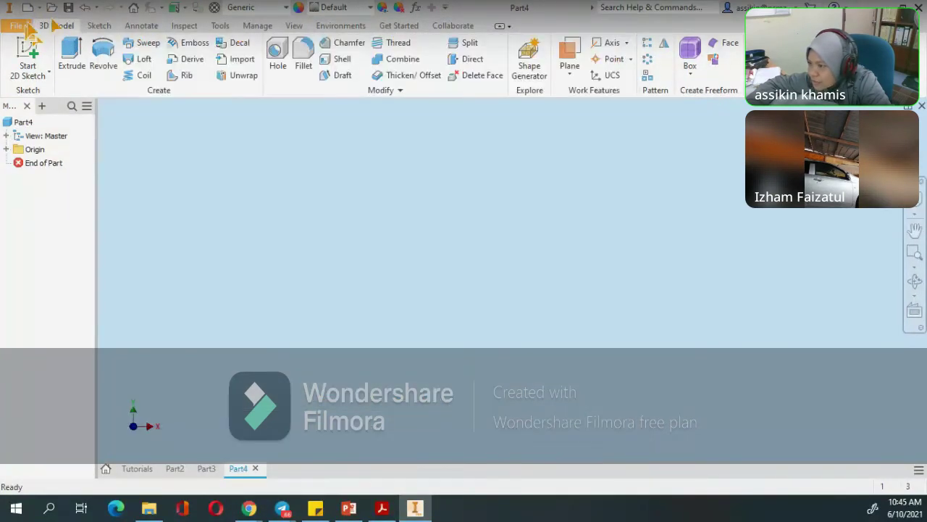
left_click(134, 8)
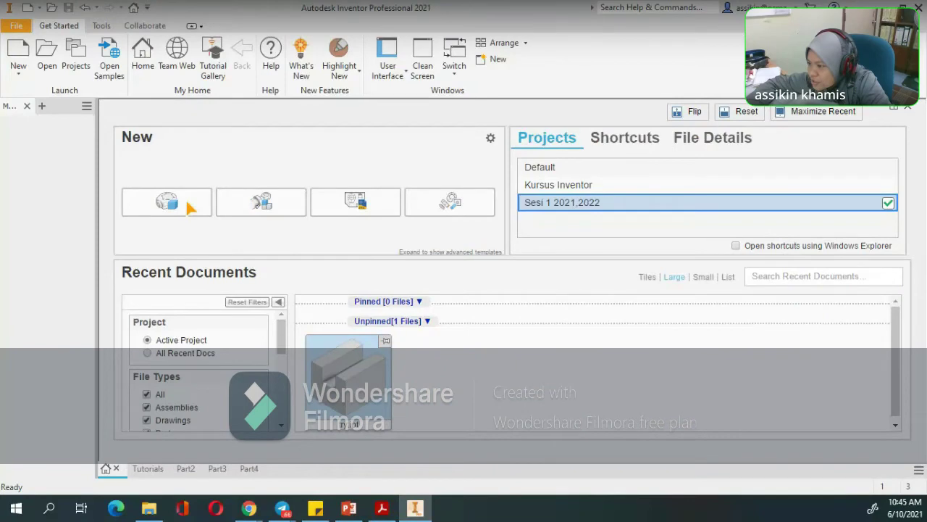
left_click(148, 209)
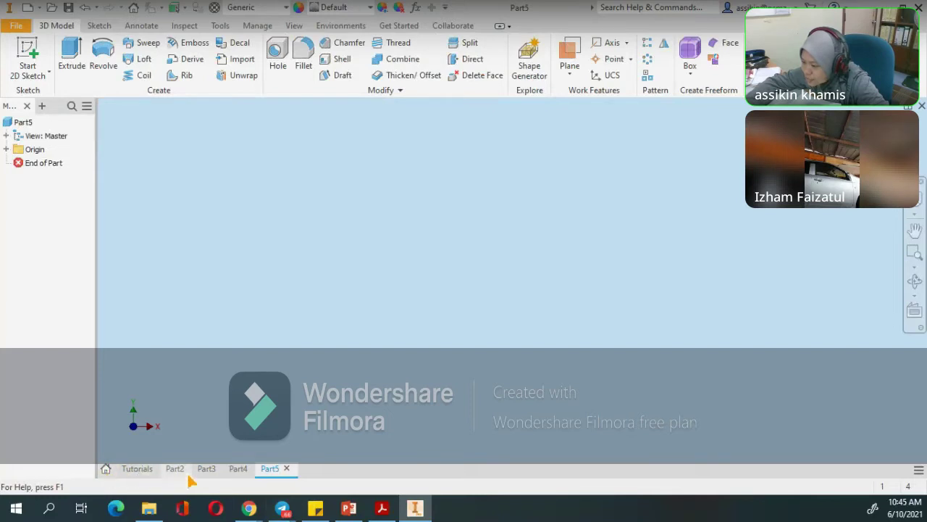
Close the Part5, Part4 and Part3 documents and switch to Part2
left_click(286, 468)
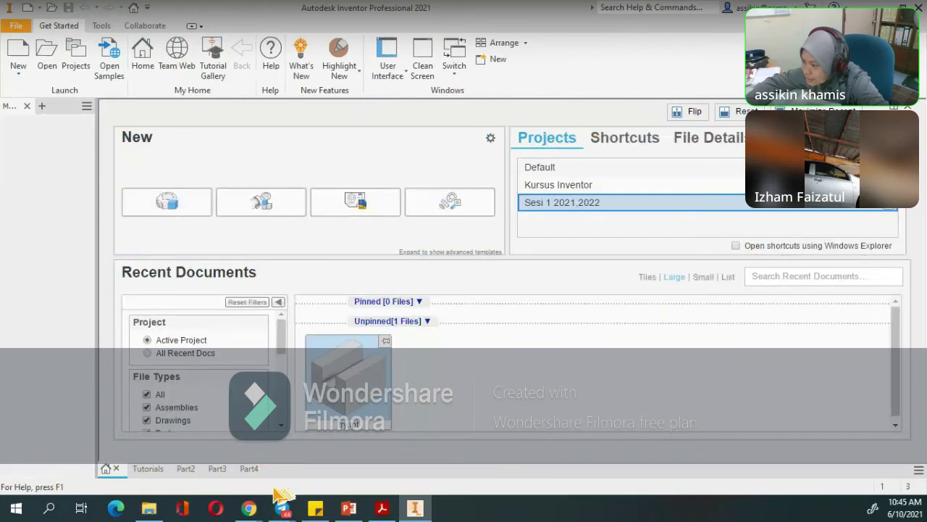
left_click(250, 469)
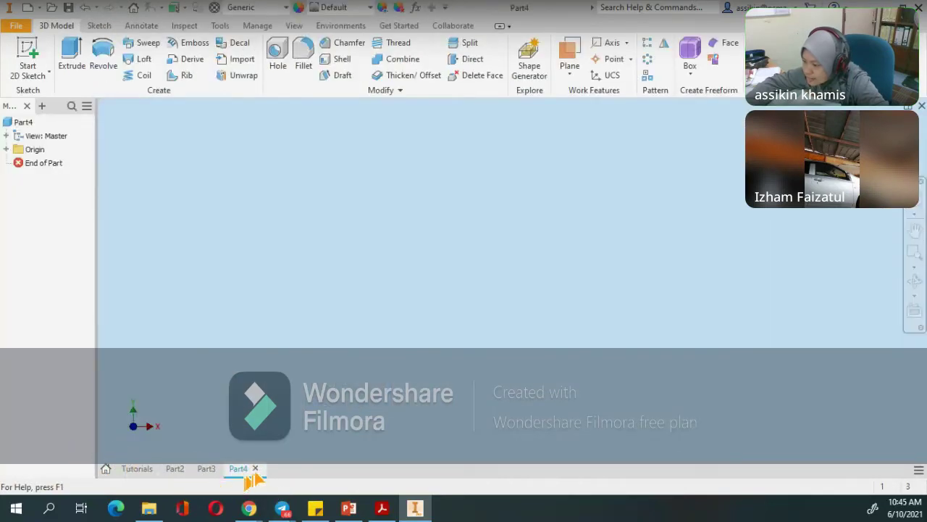
left_click(259, 469)
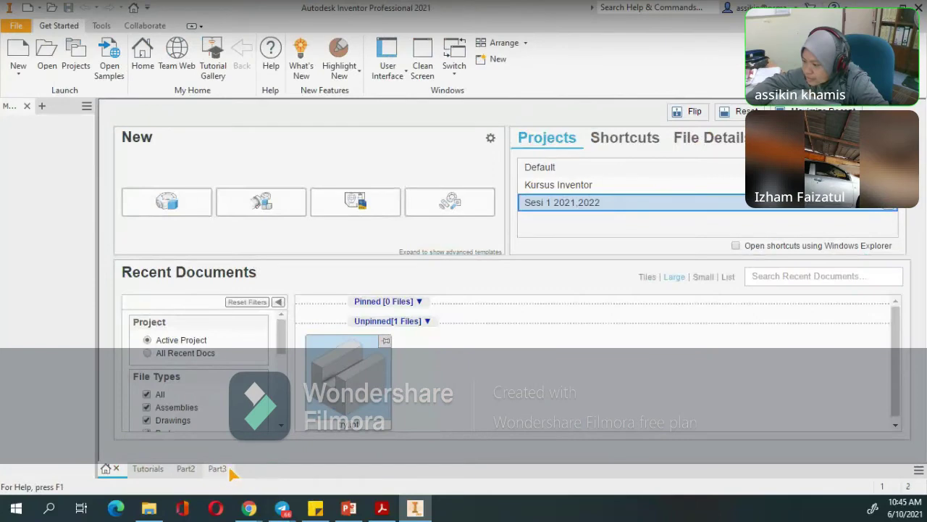
left_click(230, 471)
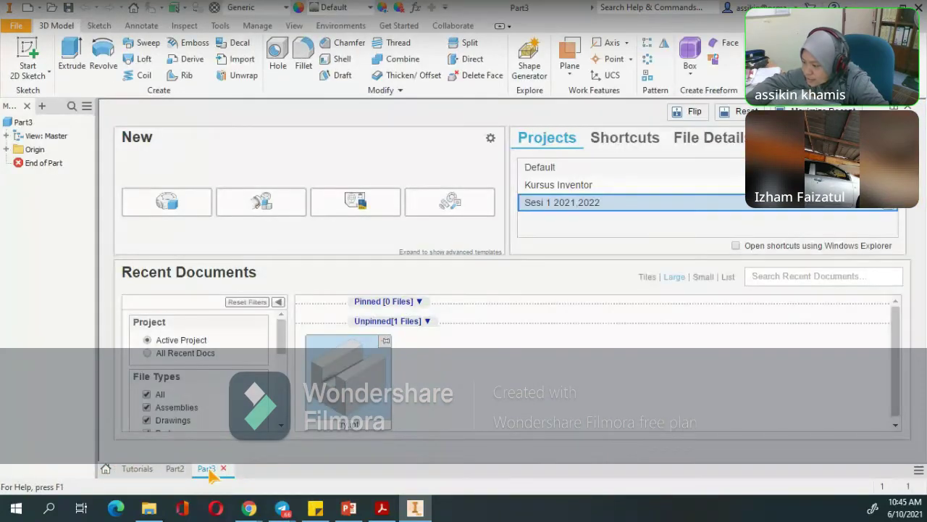
left_click(223, 468)
left_click(187, 469)
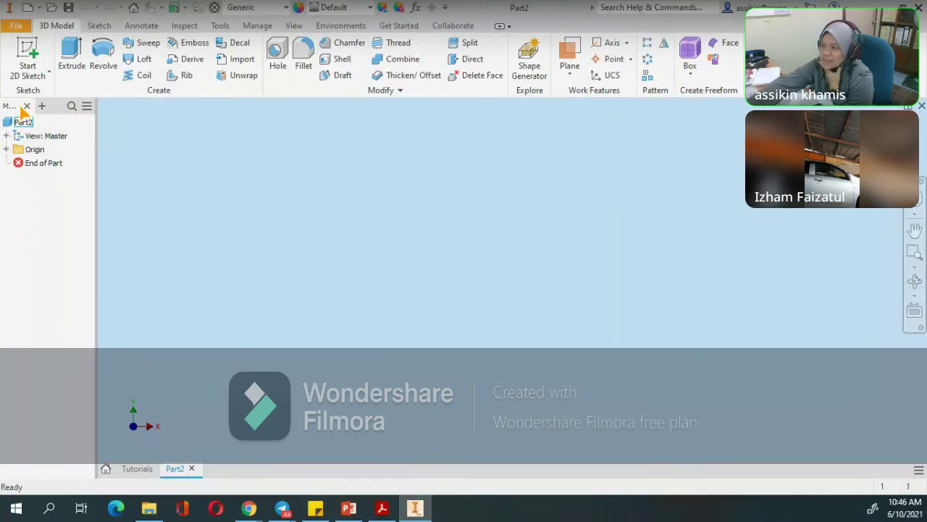
Open the Application Options dialog, reposition it and dismiss it
left_click(223, 25)
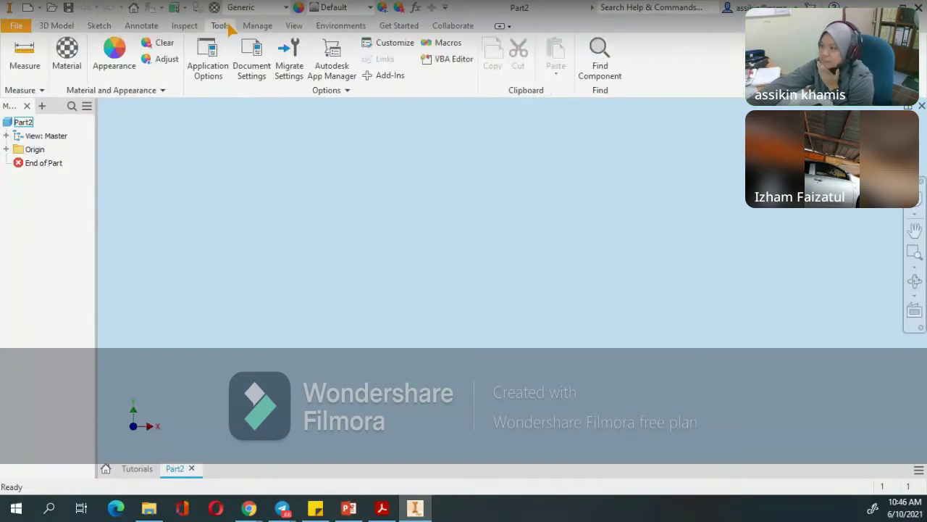
left_click(186, 26)
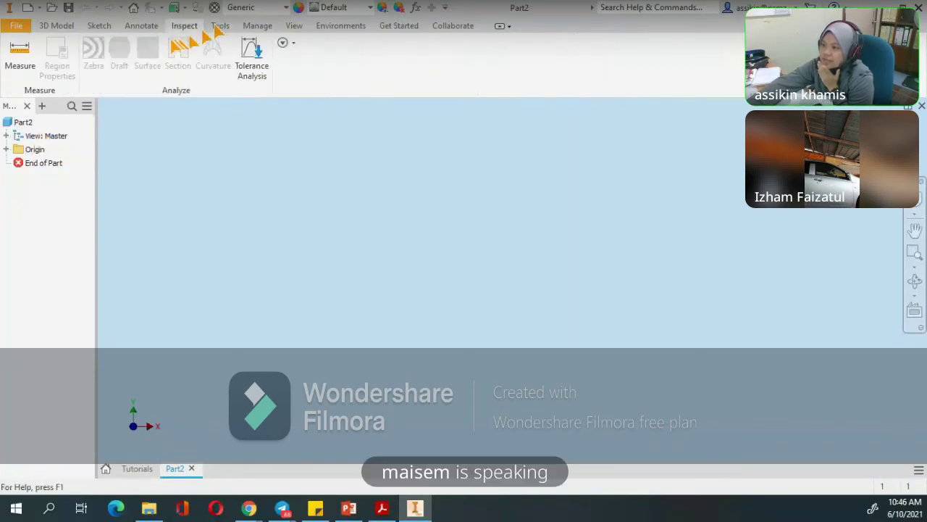
left_click(221, 28)
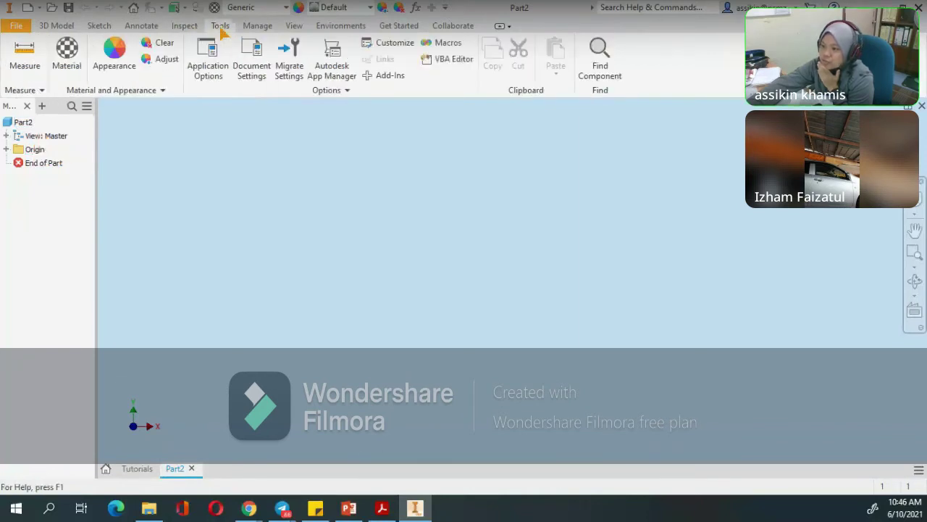
left_click(217, 67)
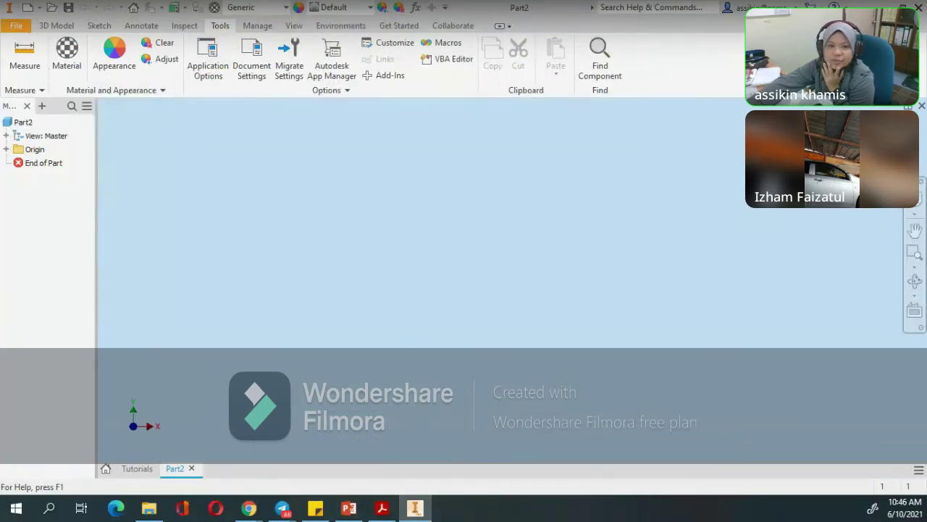
left_click_drag(0, 156, 585, 29)
left_click(702, 18)
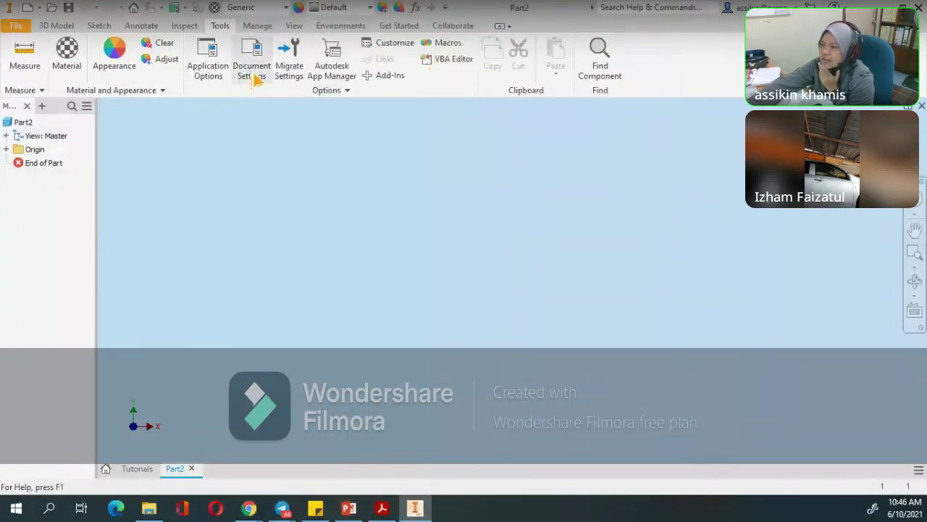
Hide the Model Browser and briefly view the General settings in Application Options
left_click(87, 107)
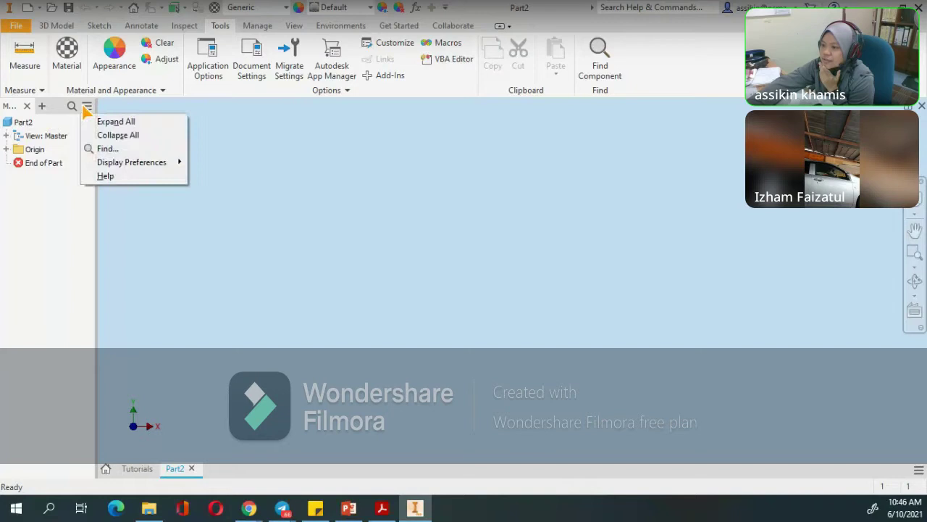
left_click(27, 107)
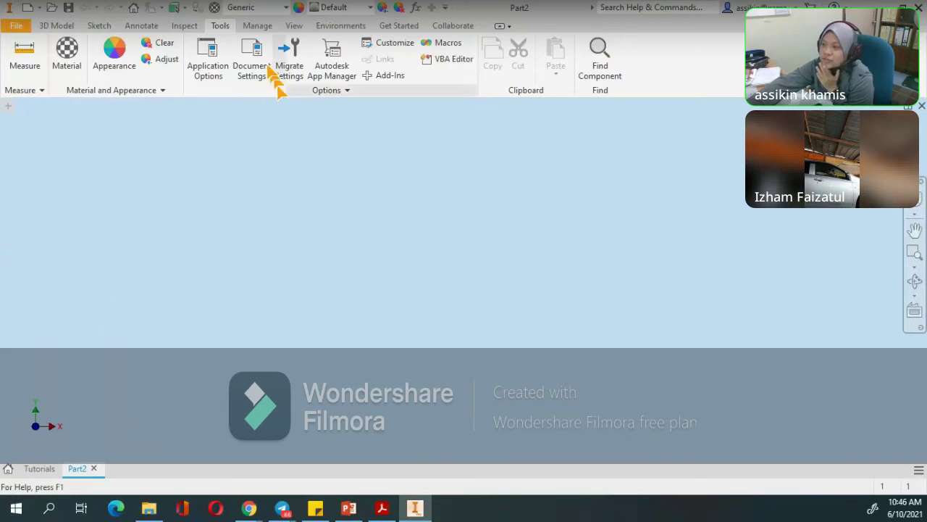
left_click(219, 66)
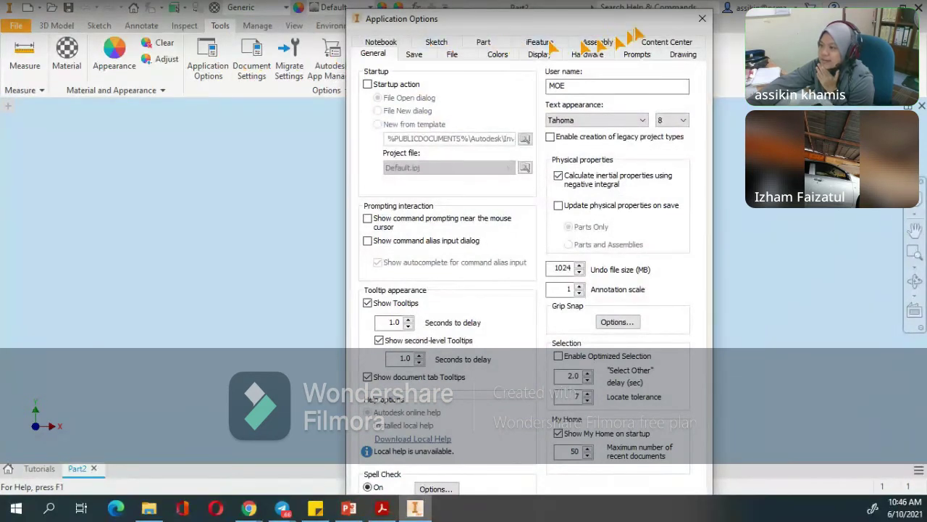
left_click(702, 18)
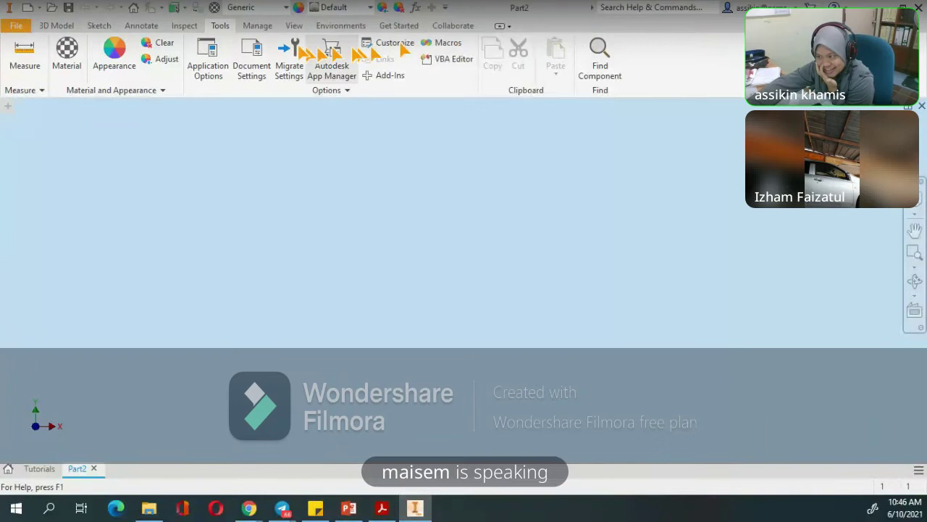
Find the user interface visibility options and turn the Model Browser display back on
left_click(262, 29)
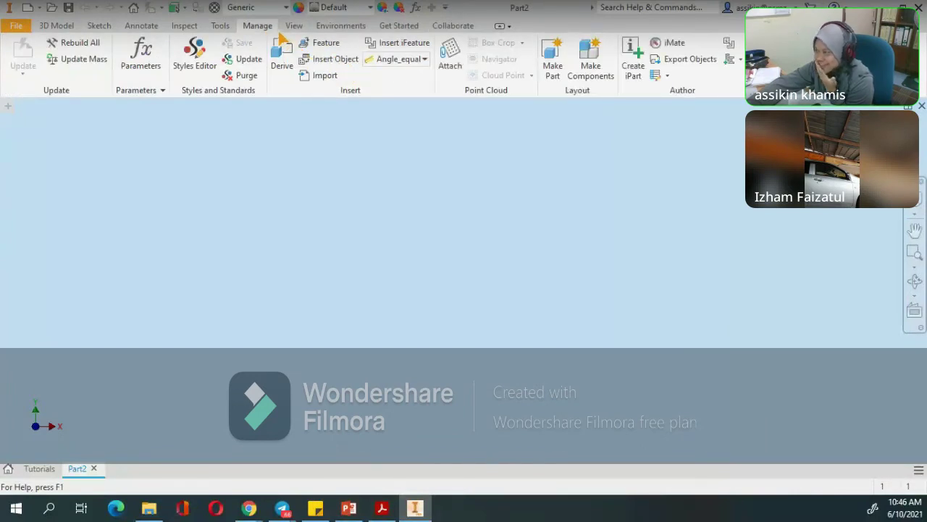
left_click(345, 27)
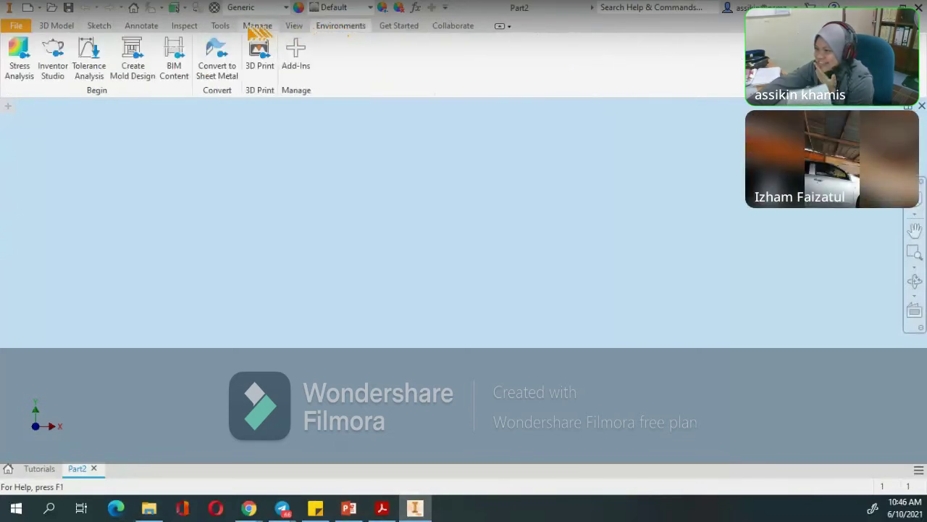
left_click(395, 28)
left_click(337, 27)
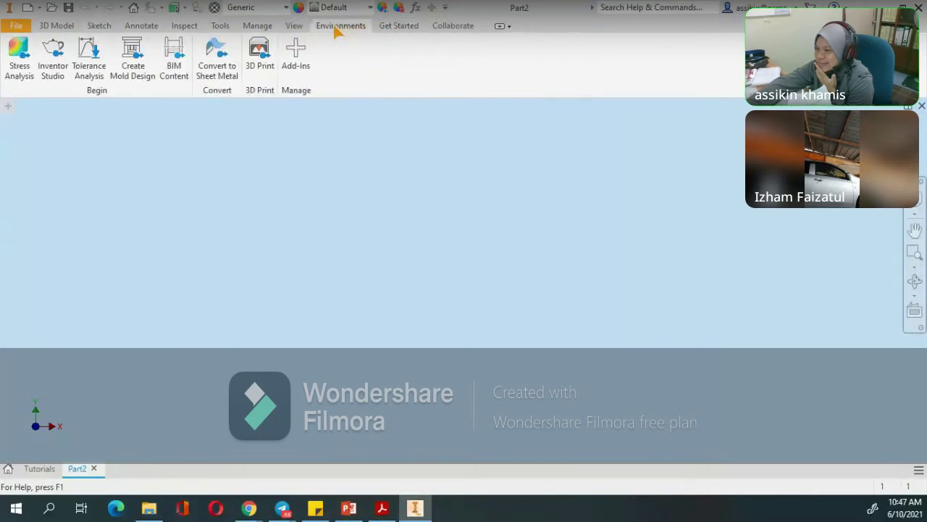
left_click(294, 27)
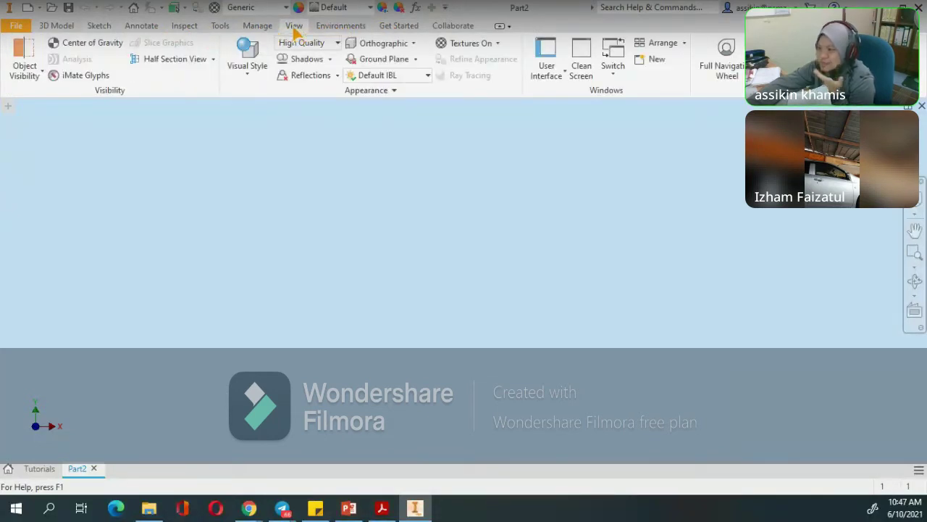
left_click(559, 81)
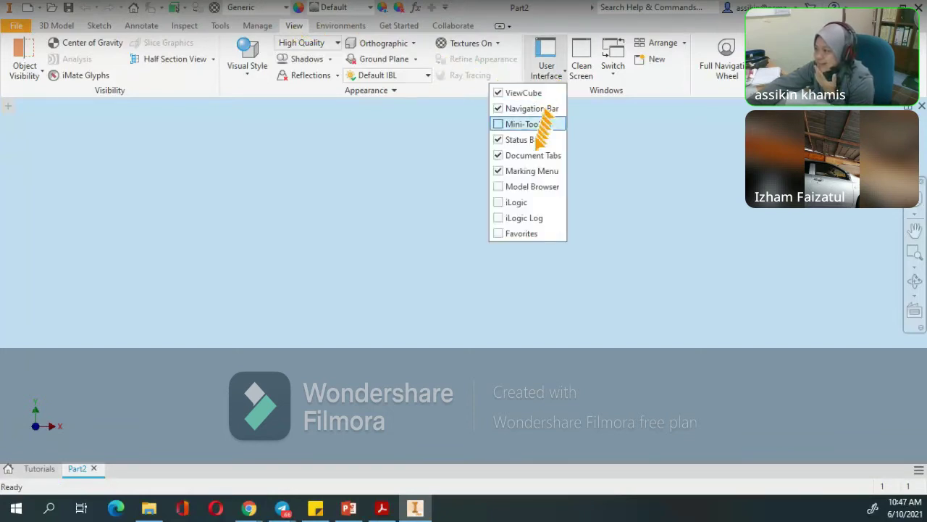
left_click(523, 190)
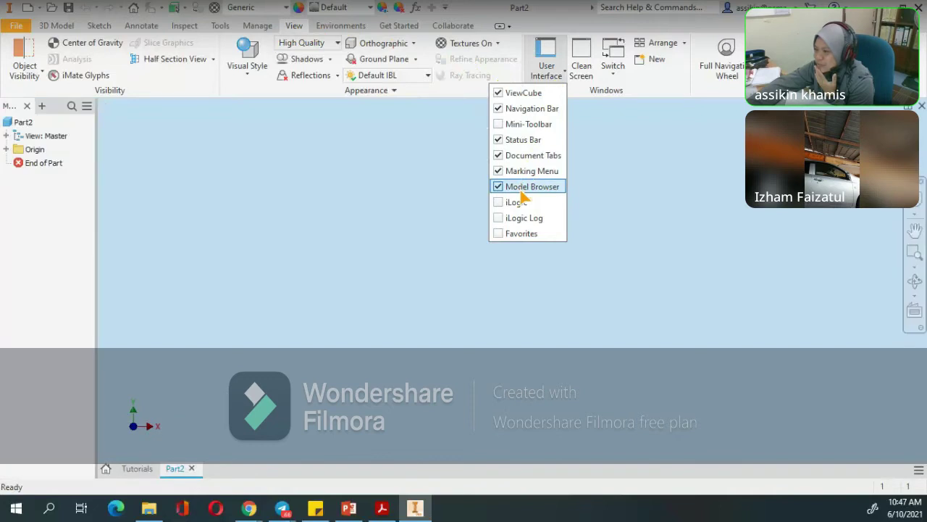
left_click(560, 78)
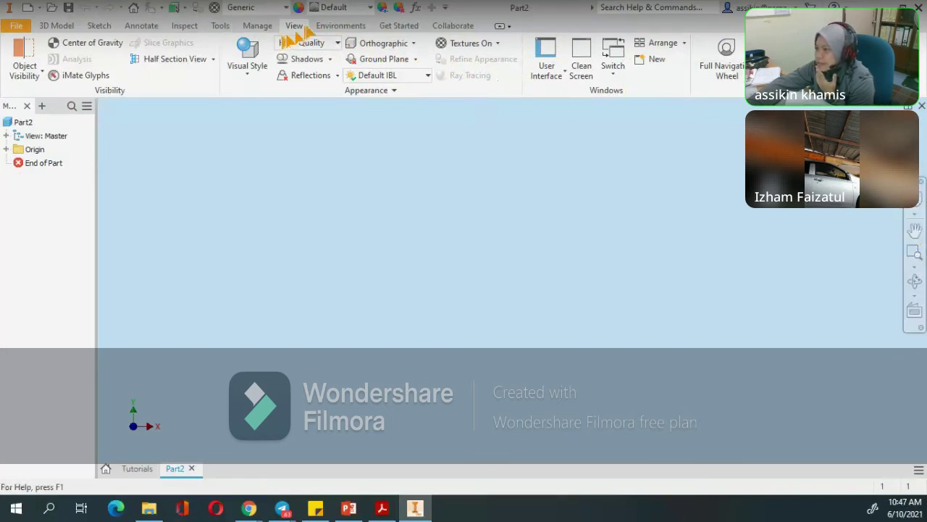
Toggle the Navigation Bar's visibility off and back on in the user interface options
left_click(564, 74)
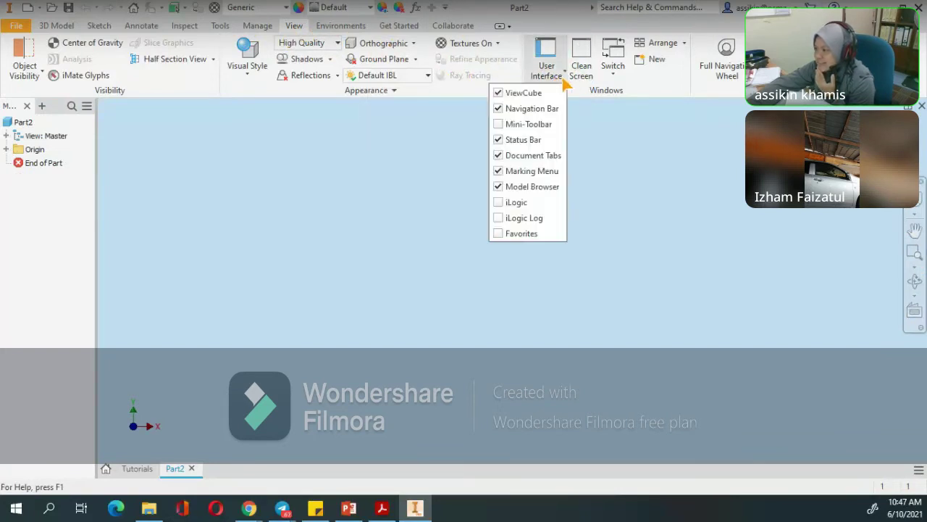
left_click(519, 113)
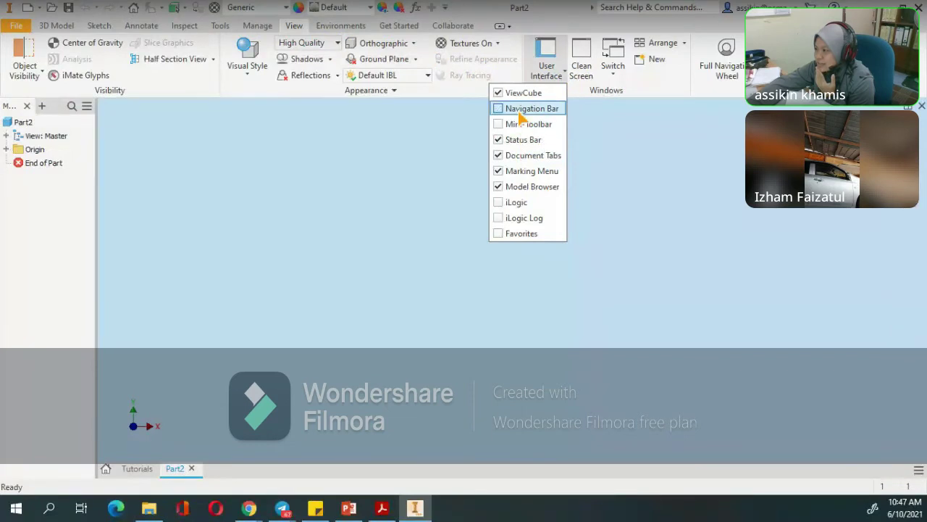
left_click(518, 110)
left_click(519, 110)
left_click(519, 110)
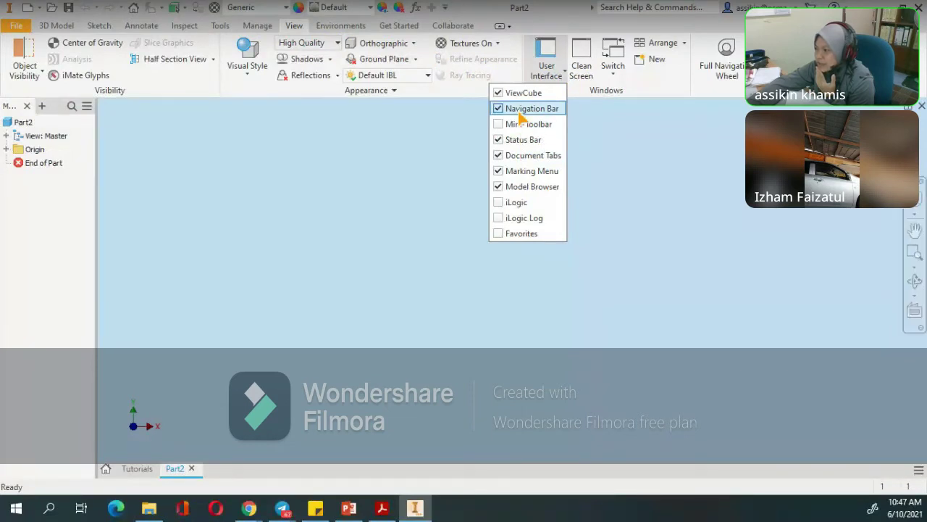
left_click(522, 94)
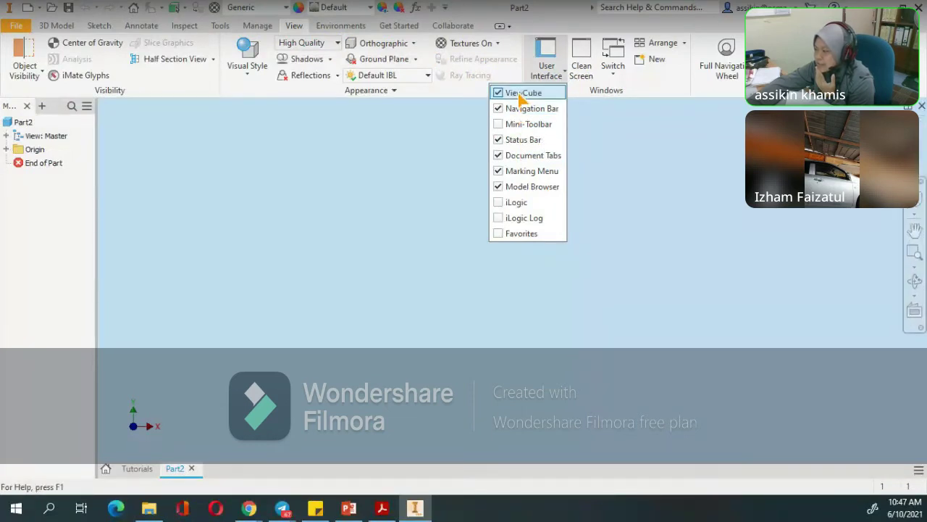
Toggle the Status Bar and the Model Browser off and back on in the user interface options
left_click(528, 144)
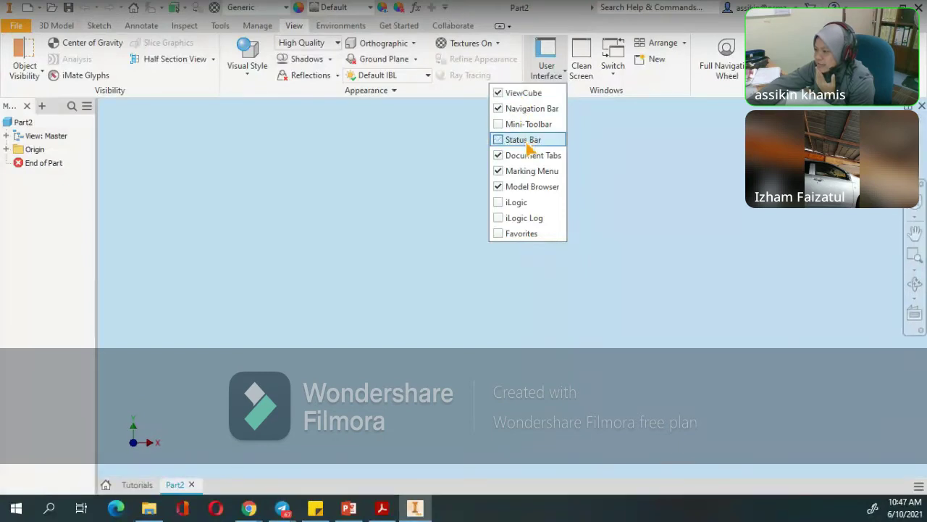
left_click(530, 148)
left_click(530, 145)
left_click(532, 142)
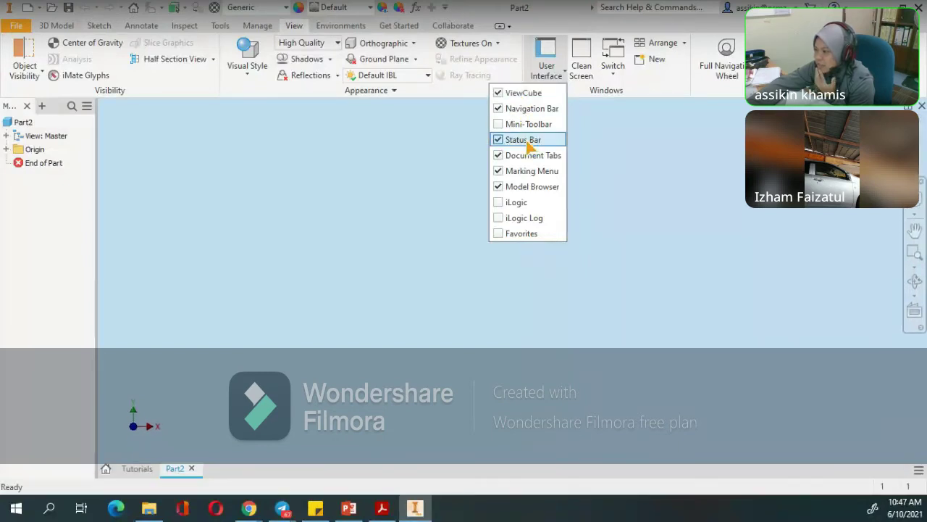
left_click(525, 189)
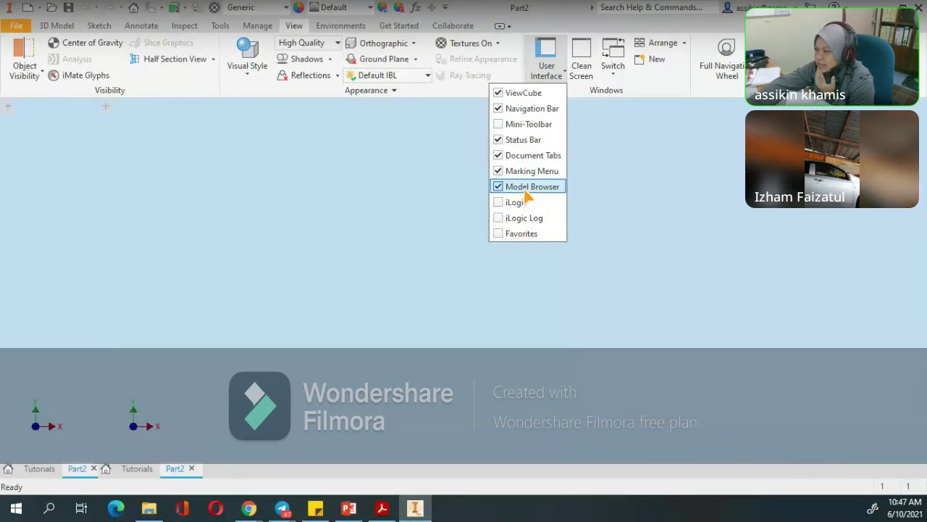
left_click(525, 189)
left_click(560, 81)
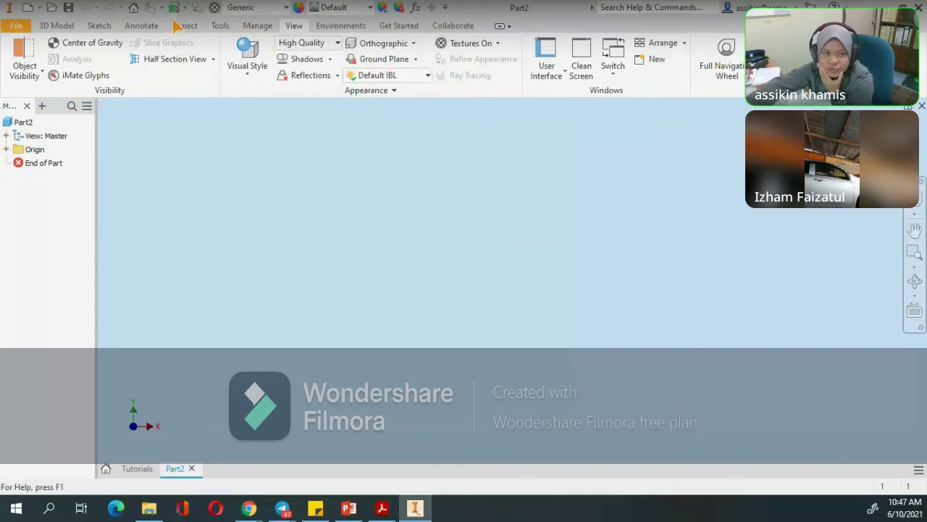
Open the Sketch settings in Application Options, reposition the dialog so all of it is reachable, and apply the current settings
left_click(221, 26)
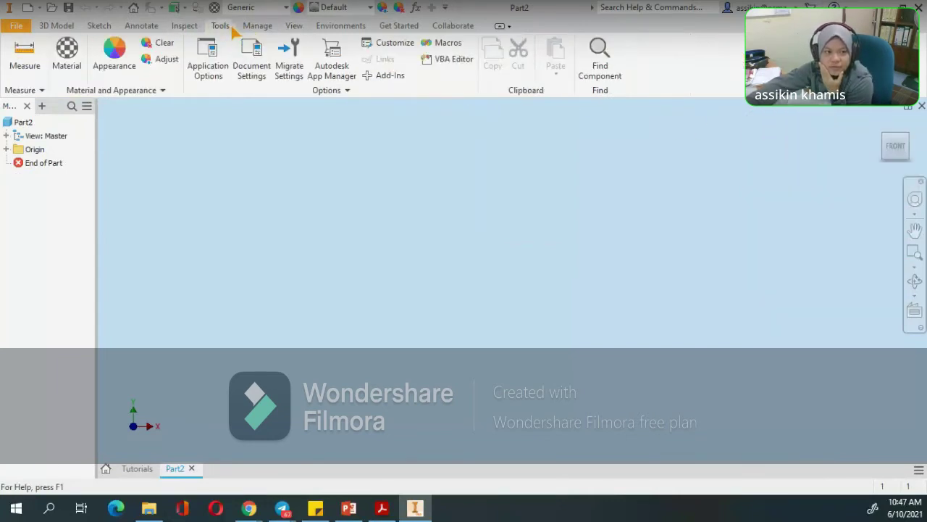
left_click(208, 73)
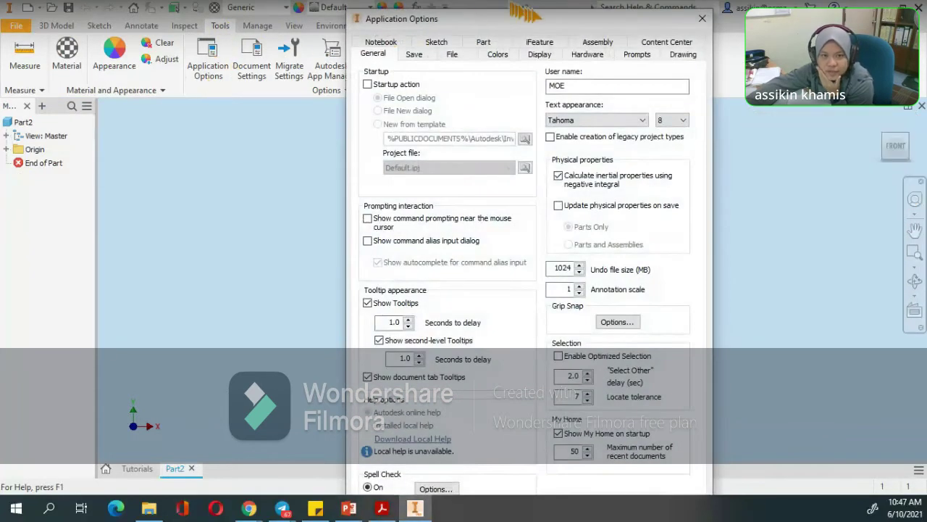
mouse_move(577, 25)
left_mouse_down()
mouse_move(581, 3)
mouse_move(581, 40)
left_mouse_up()
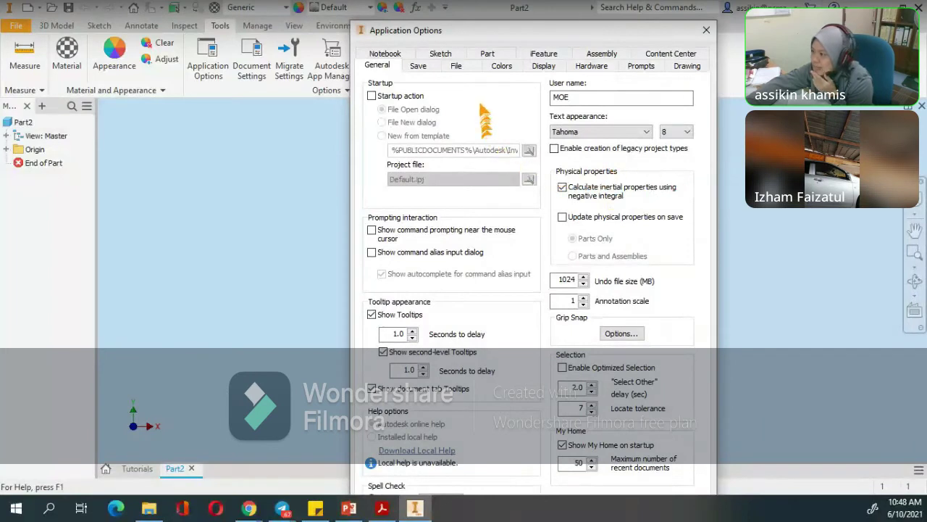
left_click(437, 55)
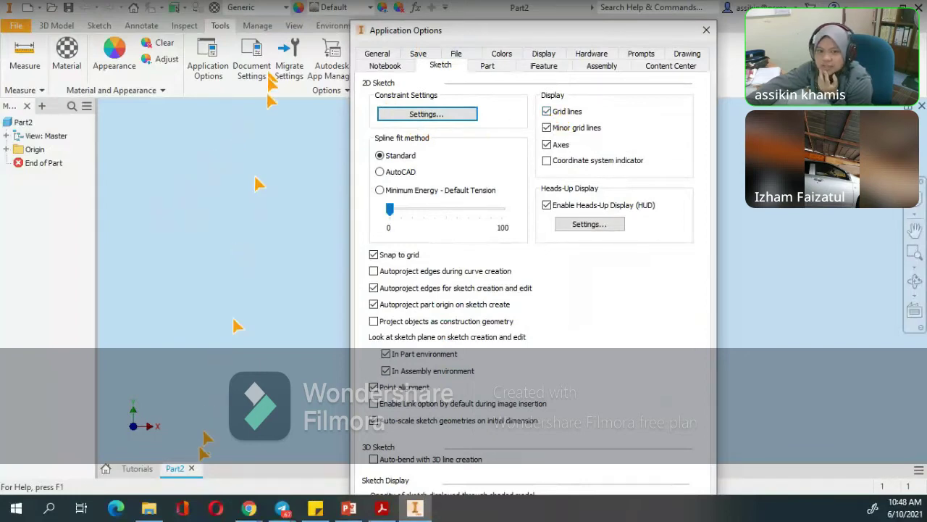
left_click_drag(617, 33, 472, 131)
left_click_drag(491, 10, 499, 43)
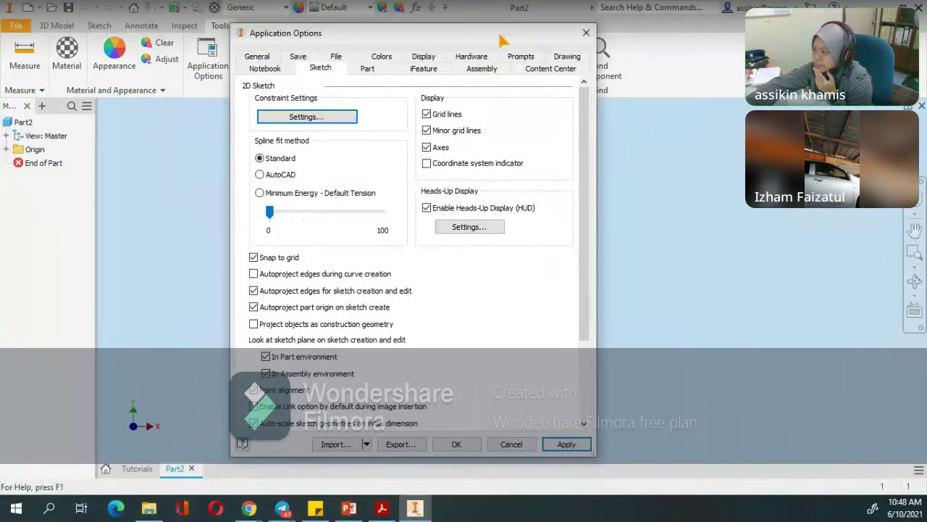
left_click(584, 445)
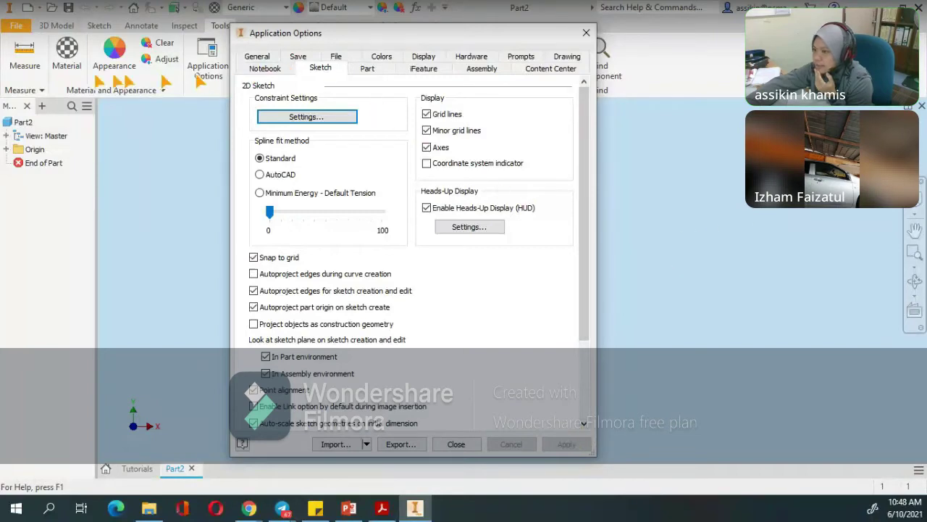
Close Application Options, create an empty 2D sketch on the XY plane to view its grid, and finish the sketch
left_click(576, 35)
left_click(56, 25)
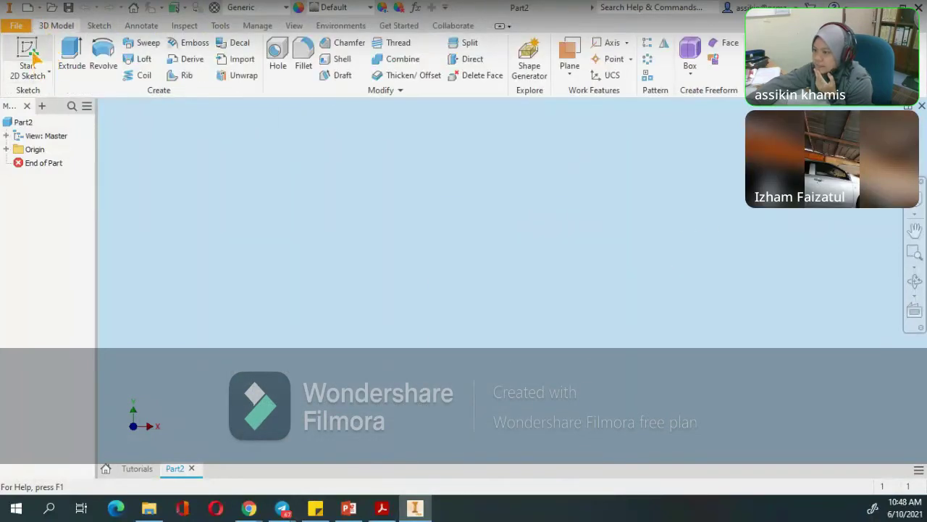
left_click(32, 62)
left_click(473, 179)
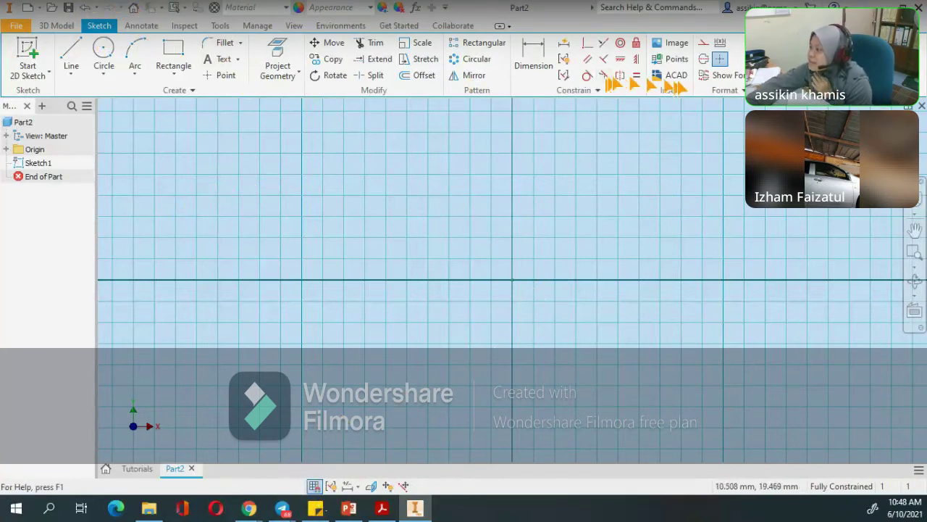
left_click(779, 58)
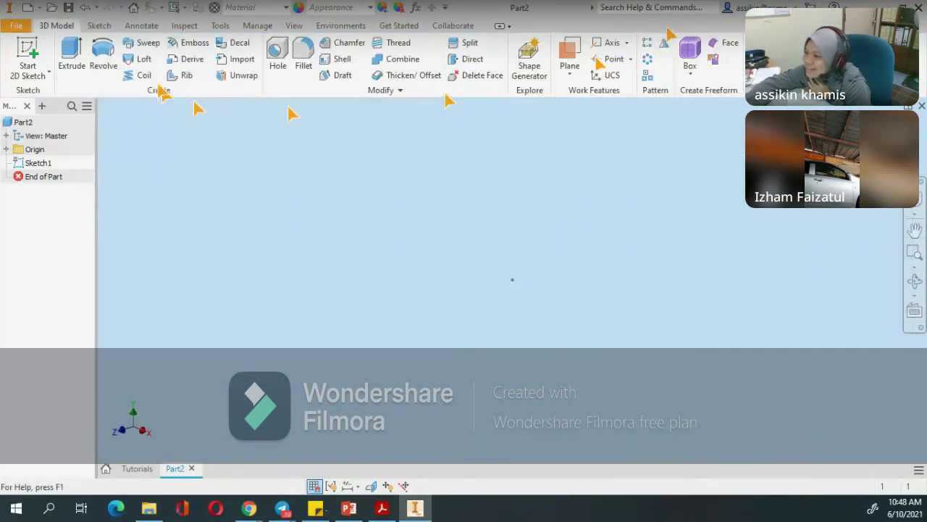
Reopen Application Options at the Sketch settings and turn off the Grid lines display option
left_click(219, 25)
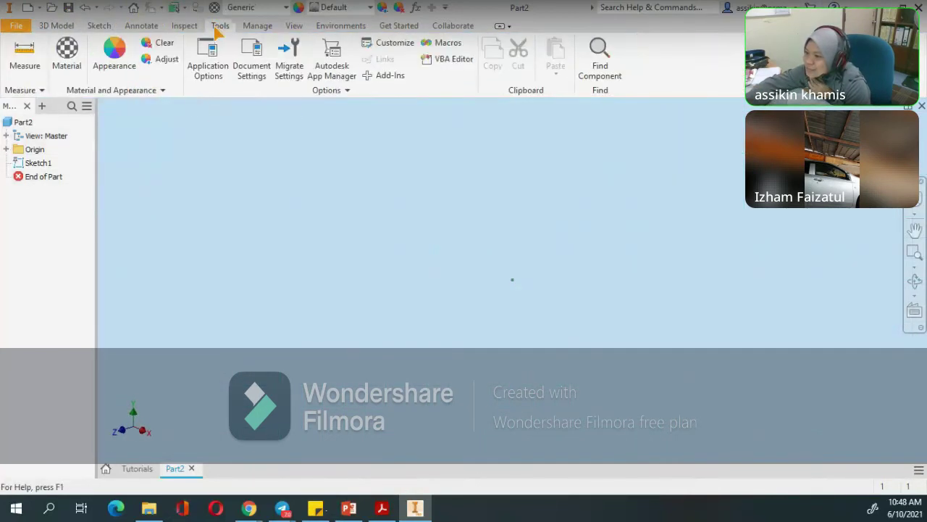
left_click(208, 65)
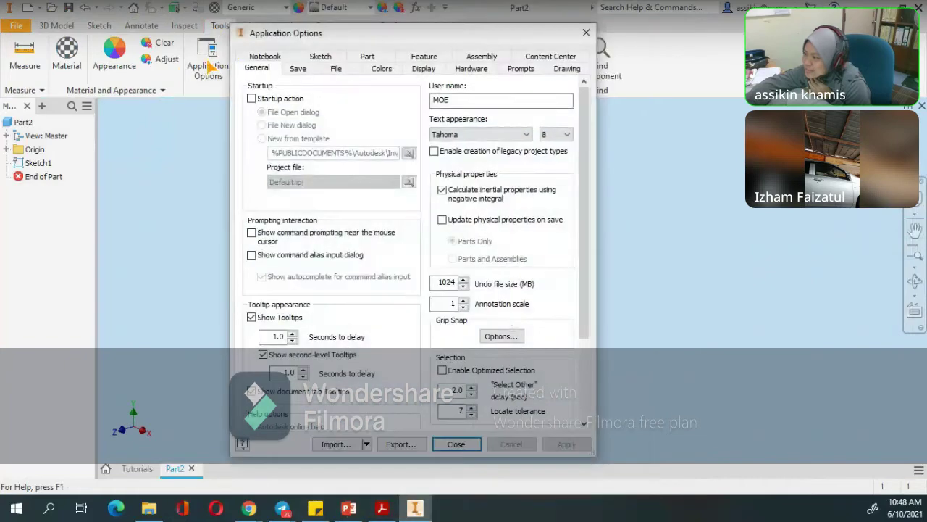
left_click(335, 57)
left_click(427, 115)
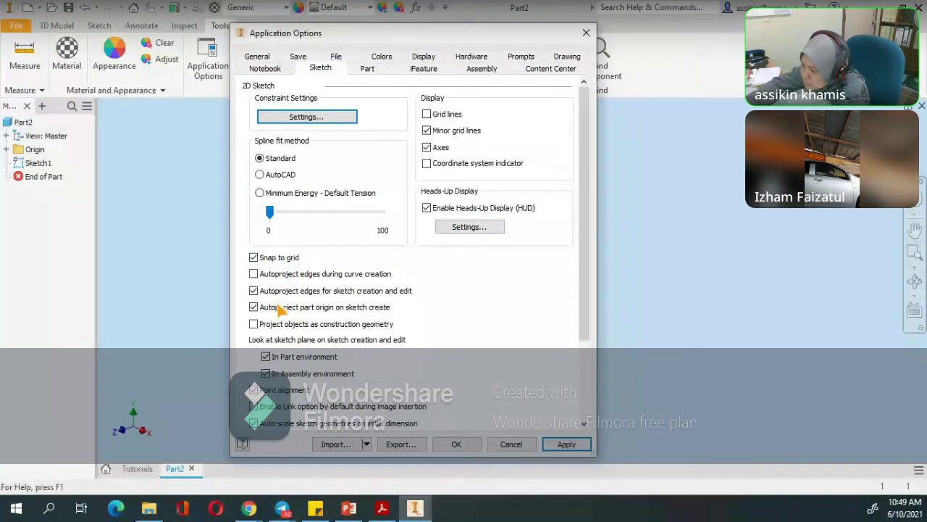
Examine the Part, iFeature, Assembly, Content Center, Drawing, Display and Sketch settings in Application Options
left_click(368, 69)
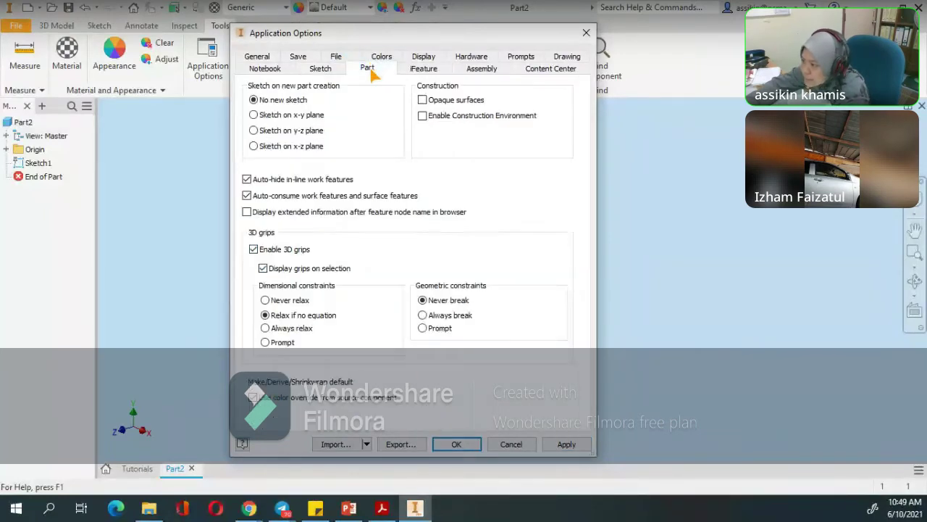
left_click(411, 70)
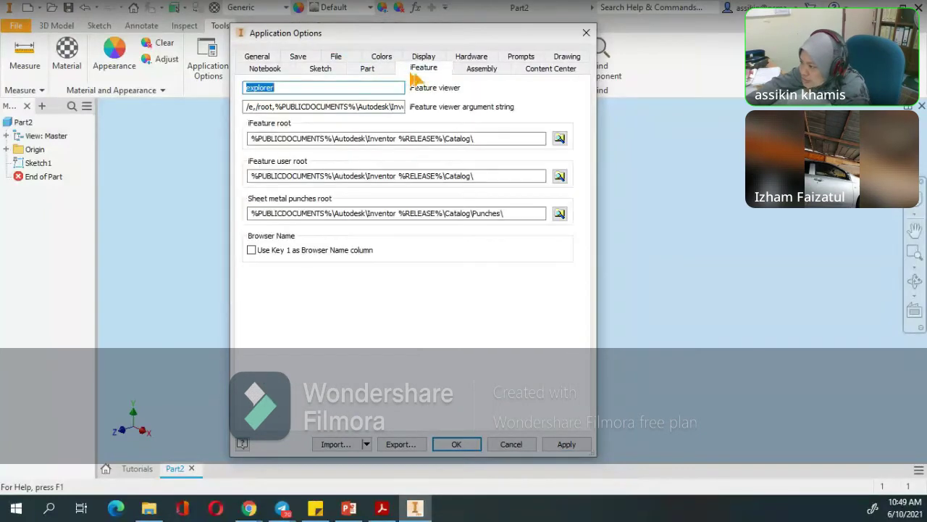
left_click(482, 69)
left_click(549, 70)
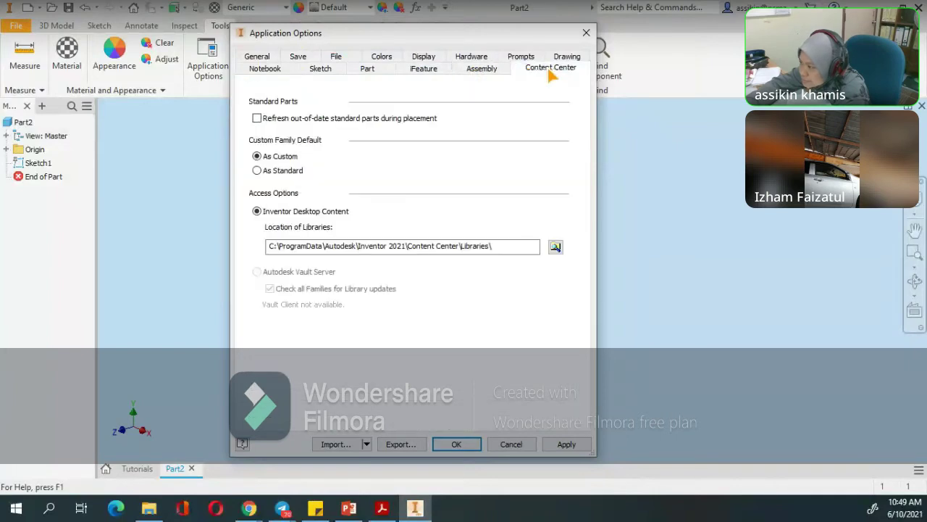
left_click(567, 58)
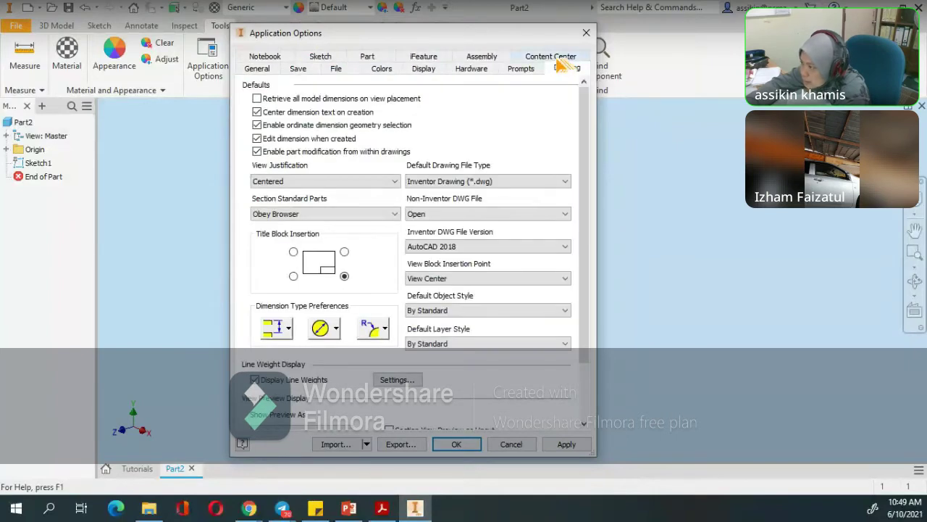
left_click(481, 58)
left_click(425, 59)
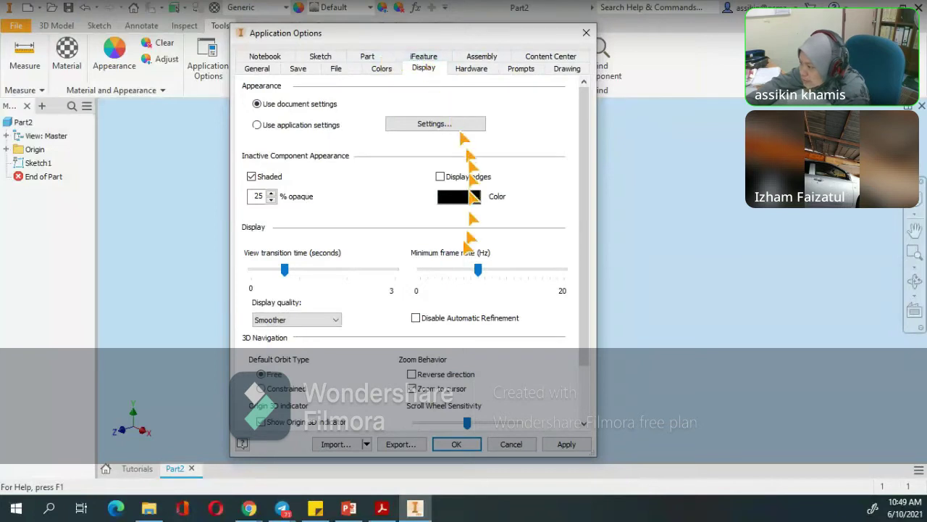
left_click(336, 58)
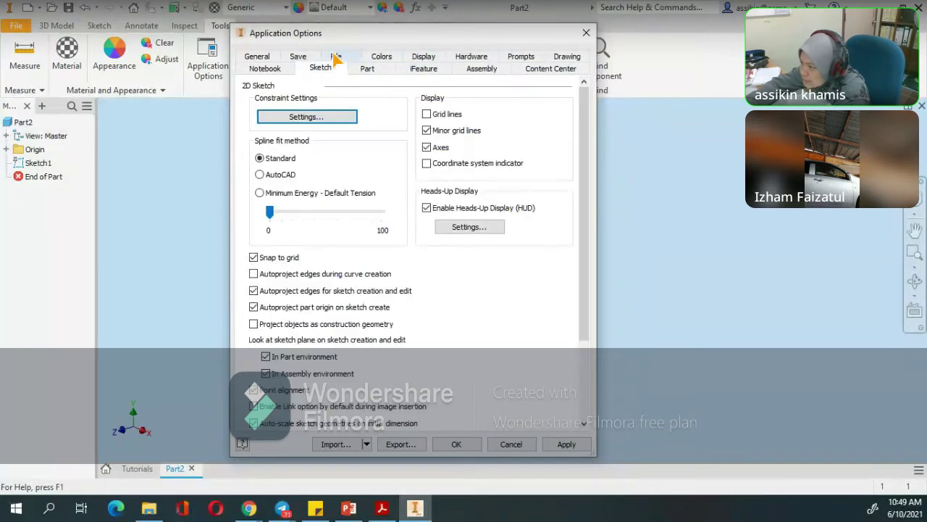
left_click(385, 70)
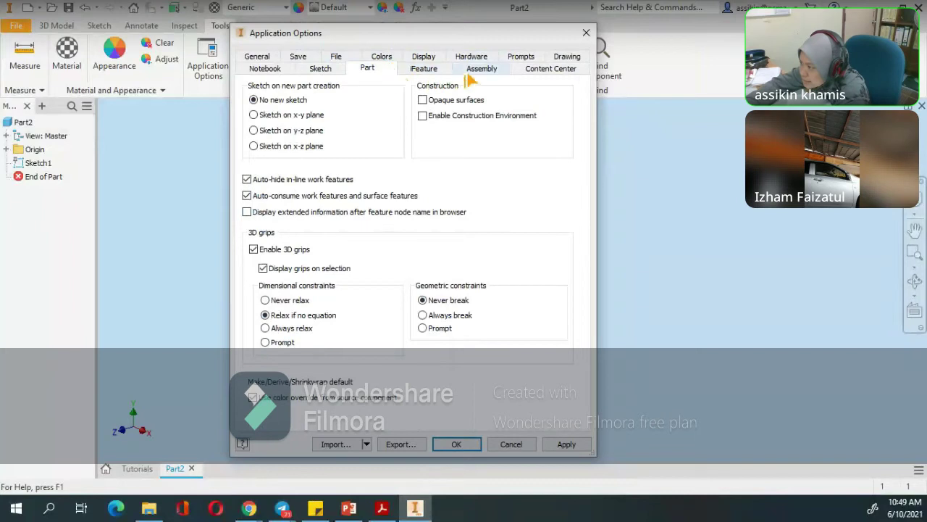
View the Colors settings and check the available UI themes, keeping Light selected
left_click(382, 57)
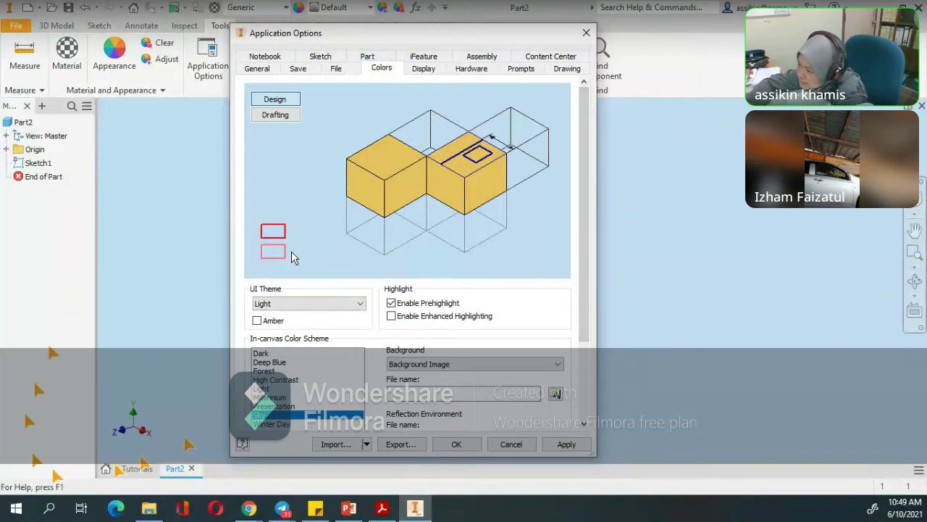
left_click(337, 304)
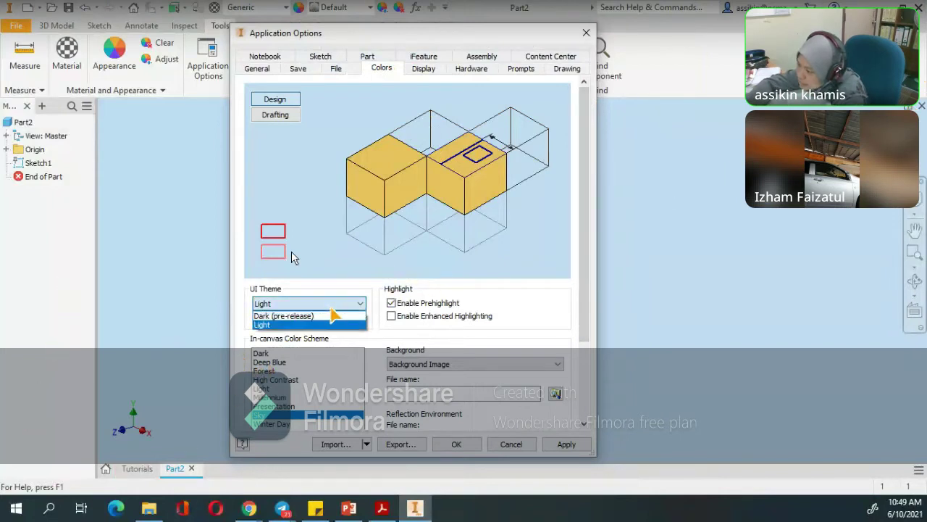
left_click(342, 308)
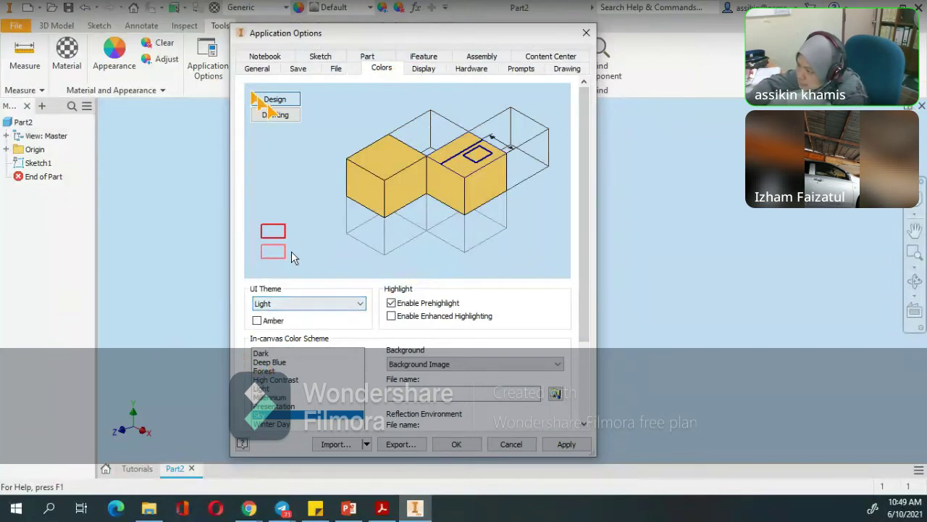
Preview in-canvas color schemes such as Forest, Deep Blue, Millennium and Winter Day, return to Sky, and close the options without applying
left_click(292, 404)
left_click(291, 389)
left_click(297, 371)
left_click(301, 352)
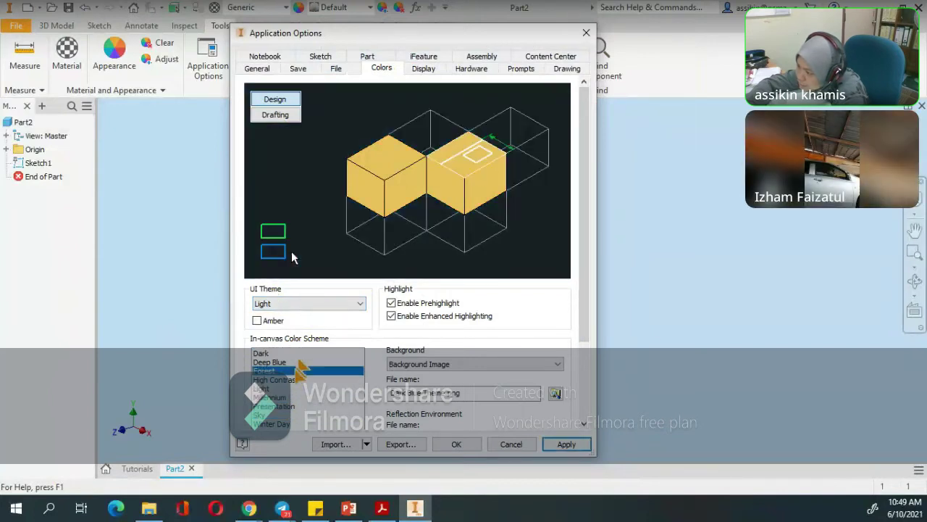
left_click(299, 362)
left_click(333, 388)
left_click(290, 397)
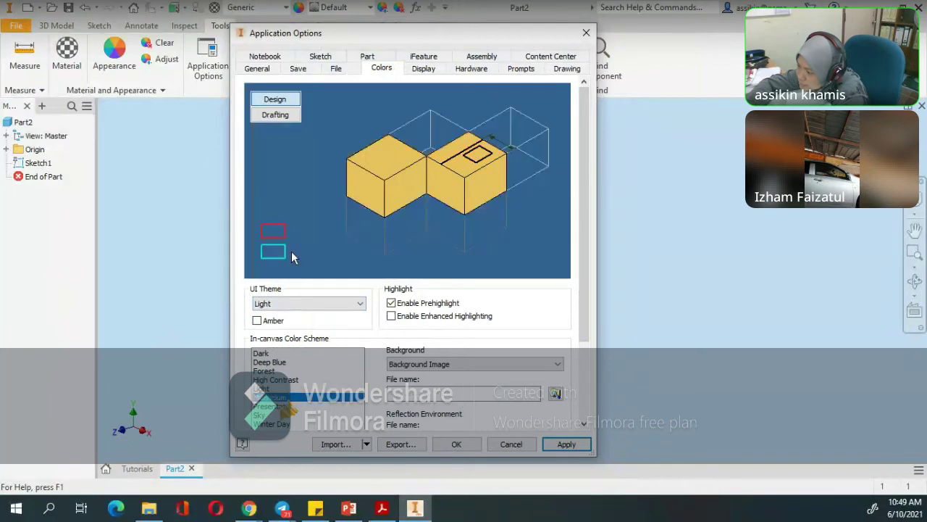
left_click(267, 415)
left_click(267, 424)
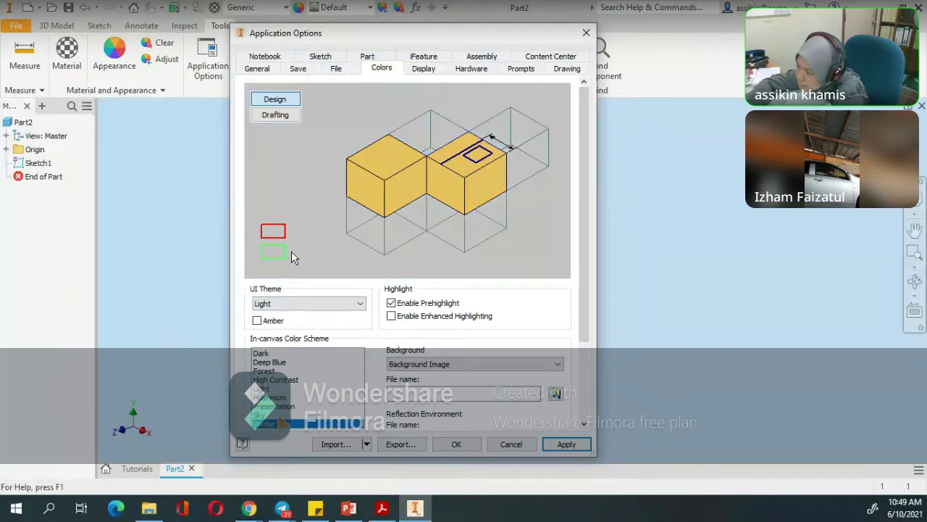
left_click(284, 407)
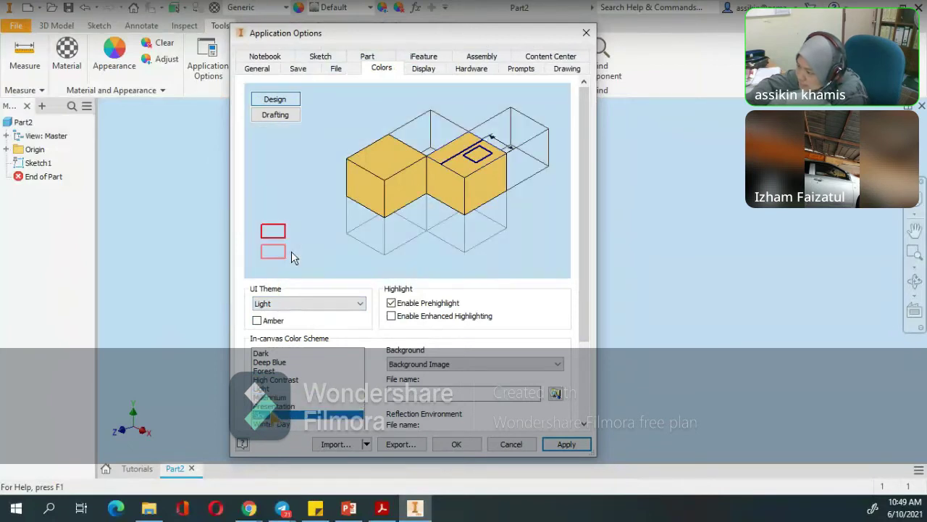
key("Up")
key("Down")
key("Down")
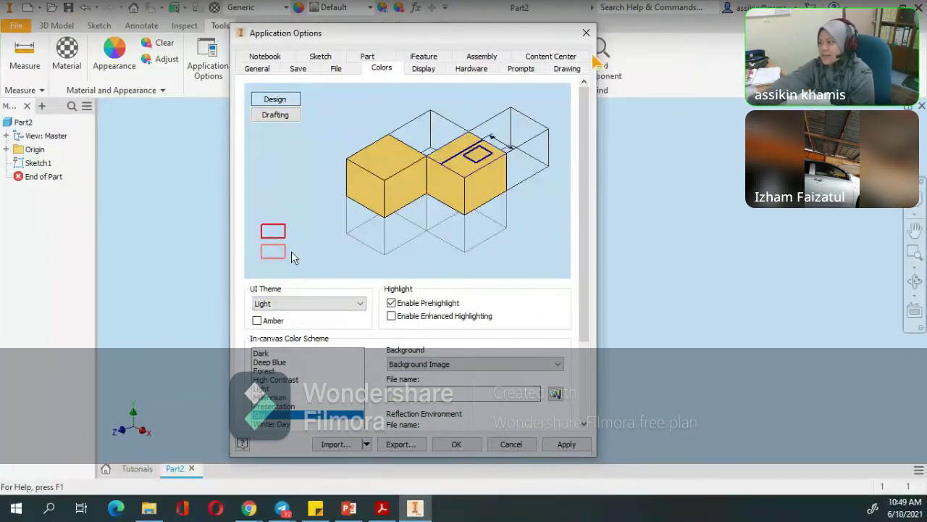
left_click(586, 33)
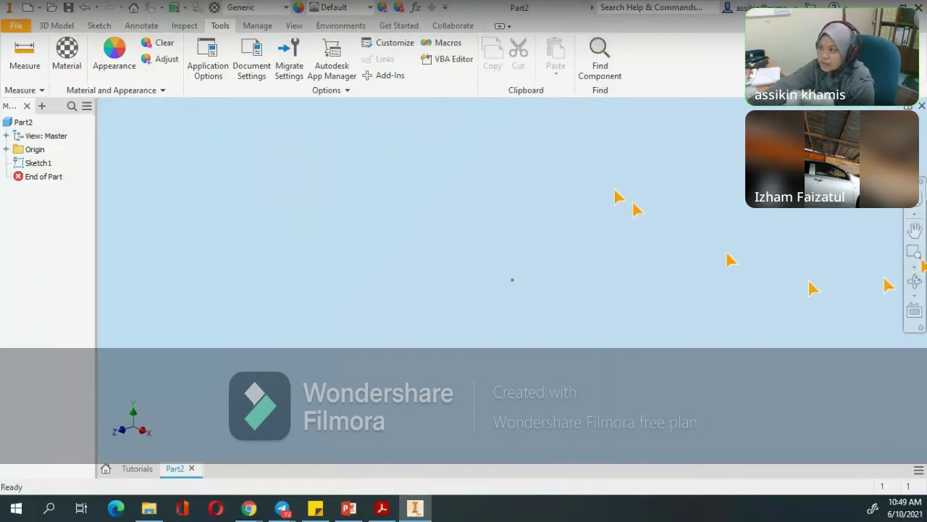
Reopen Application Options to check the Sketch display settings, and close the dialog without changes
left_click(216, 73)
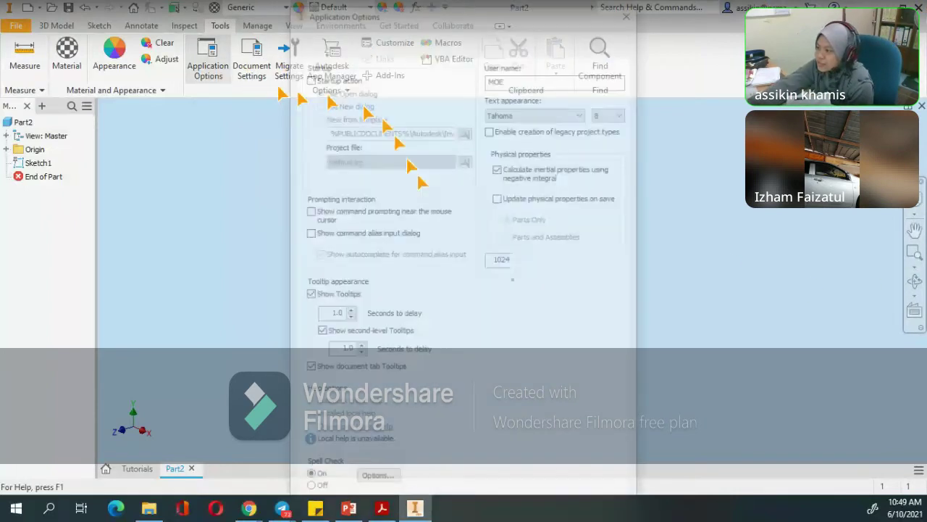
left_click(322, 58)
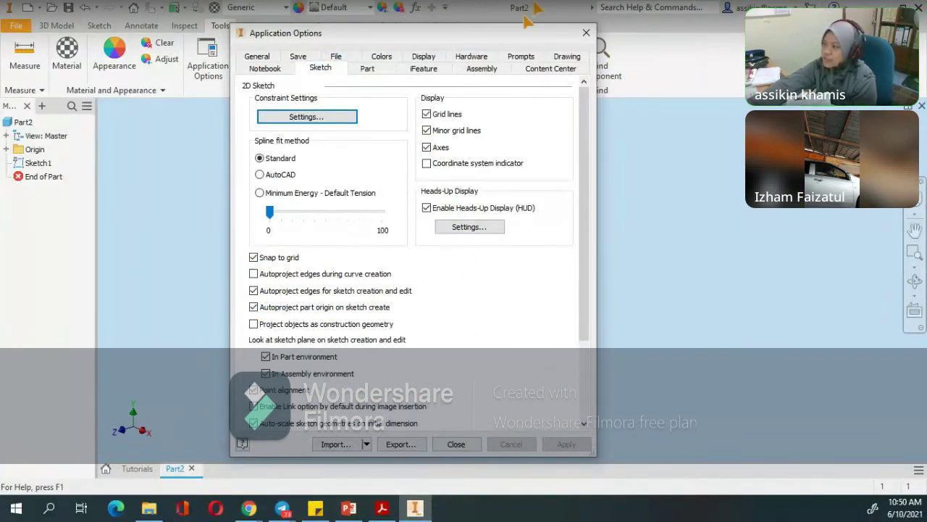
left_click(586, 32)
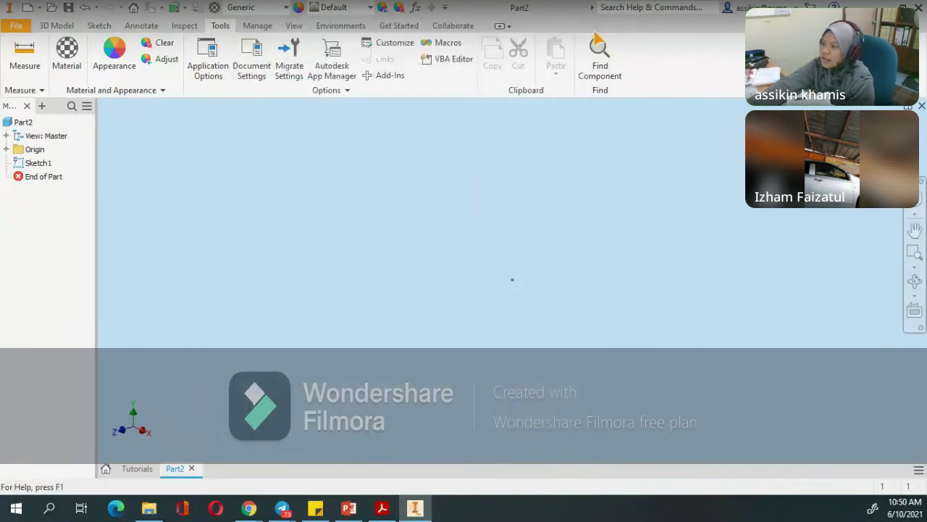
Compare the 3D modeling commands with the sketching commands available for the part
left_click(55, 26)
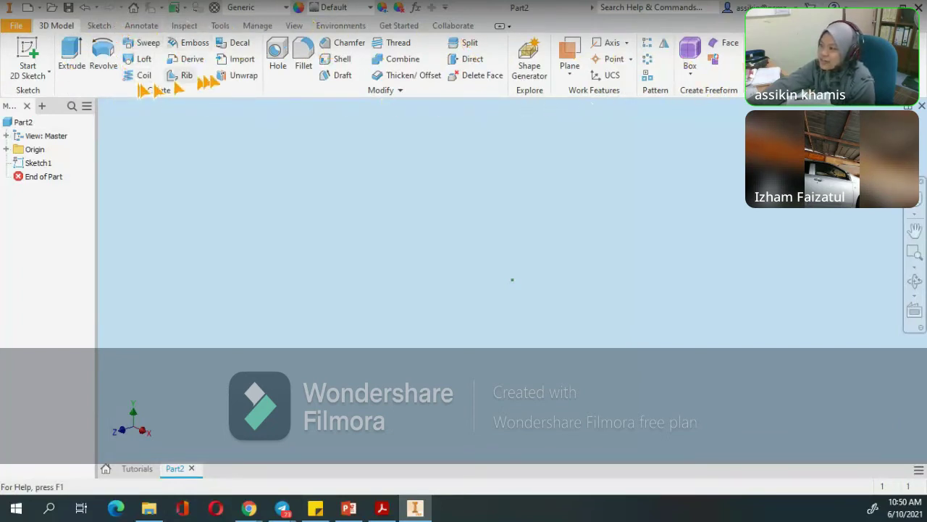
left_click(101, 27)
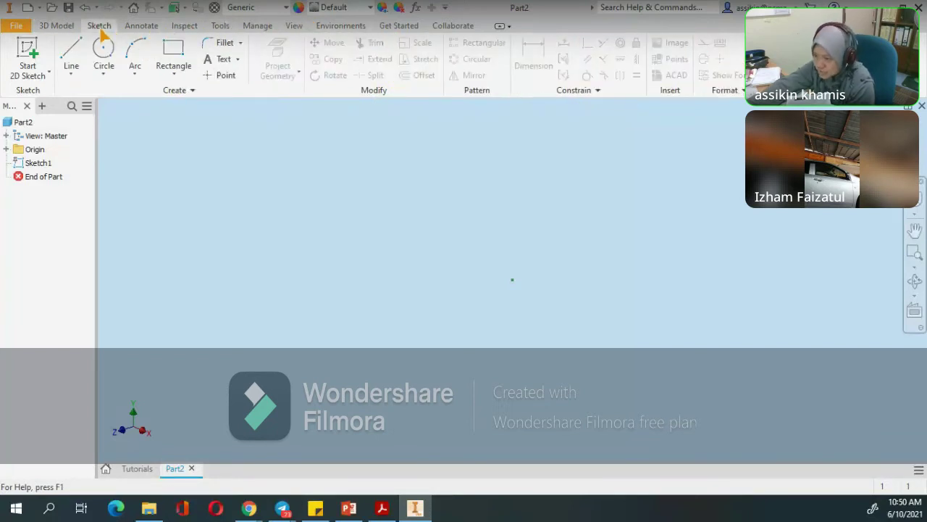
left_click(57, 26)
left_click(100, 25)
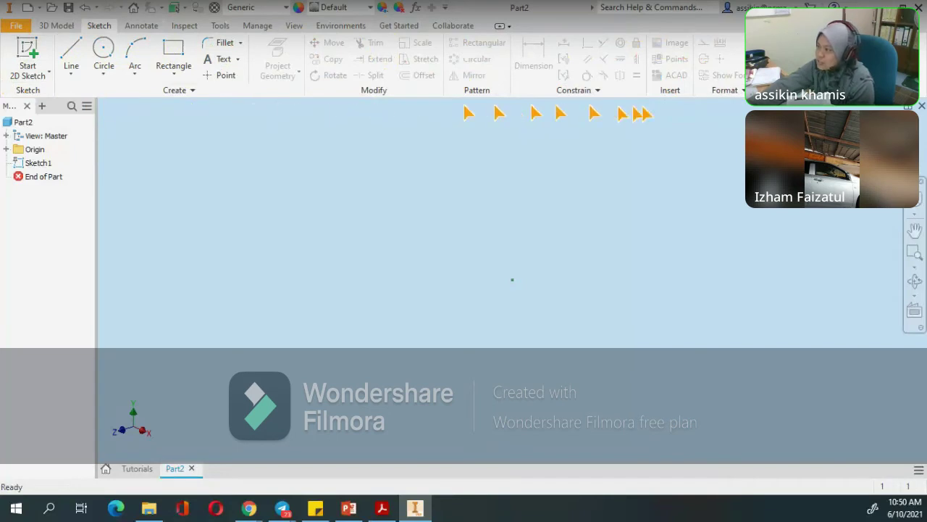
left_click(69, 26)
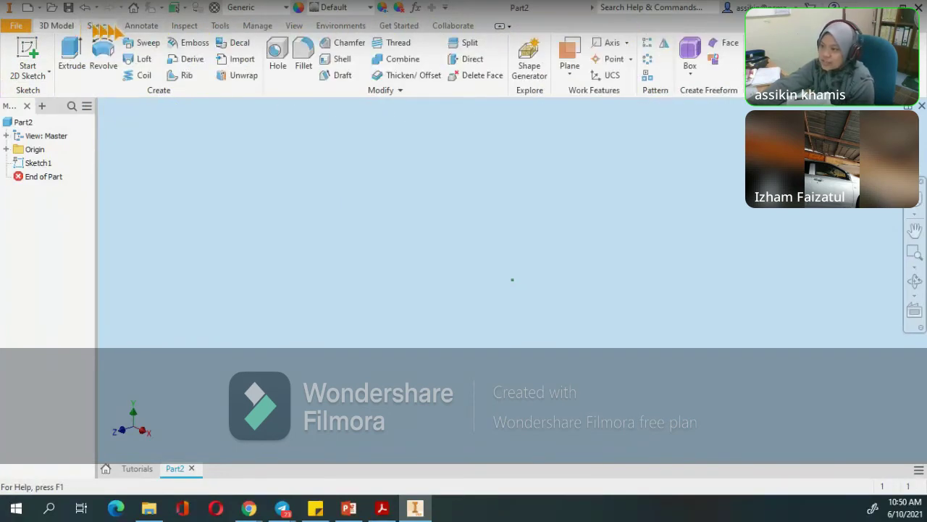
left_click(99, 26)
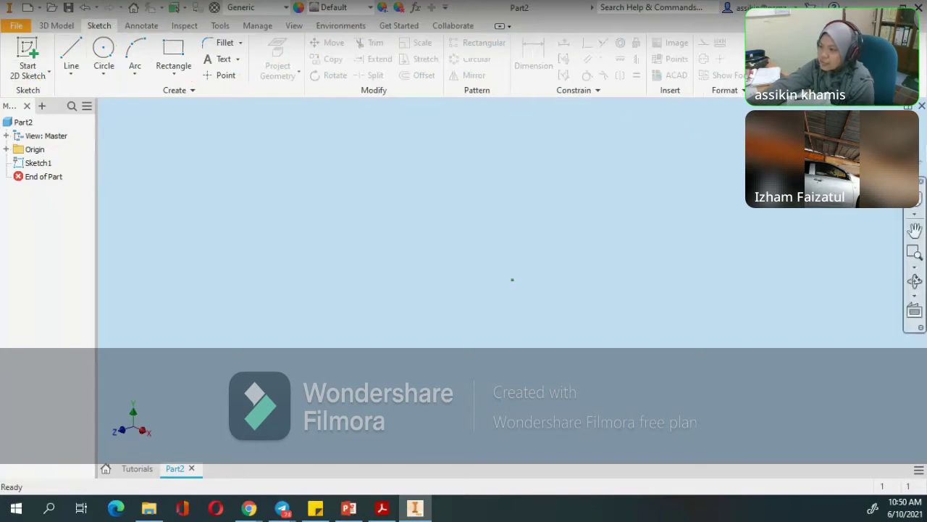
Create a second empty 2D sketch on the XZ plane, and finish it after viewing the 2D and 3D sketch choices
left_click(49, 75)
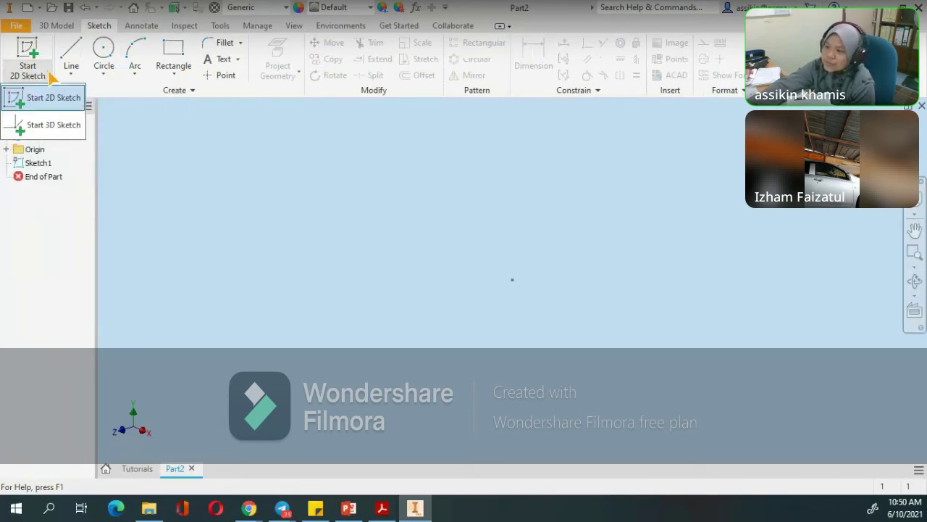
left_click(43, 98)
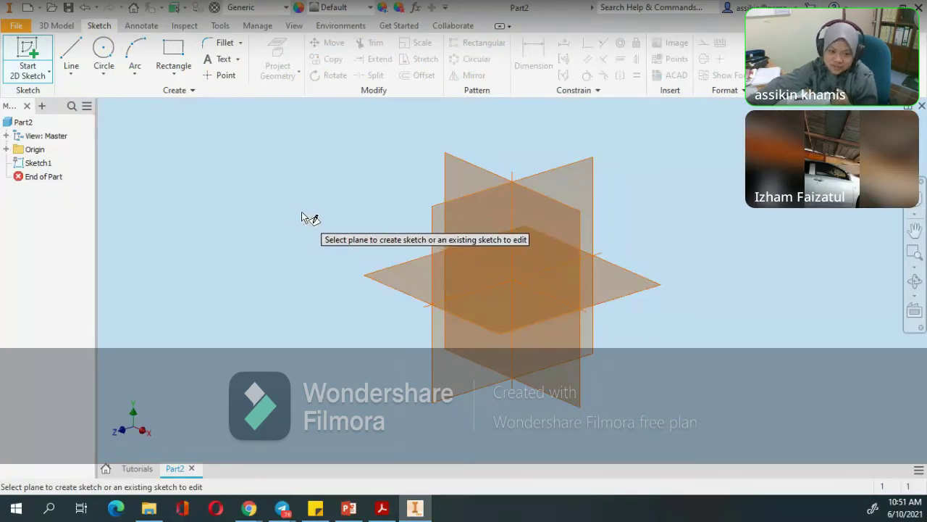
left_click(397, 292)
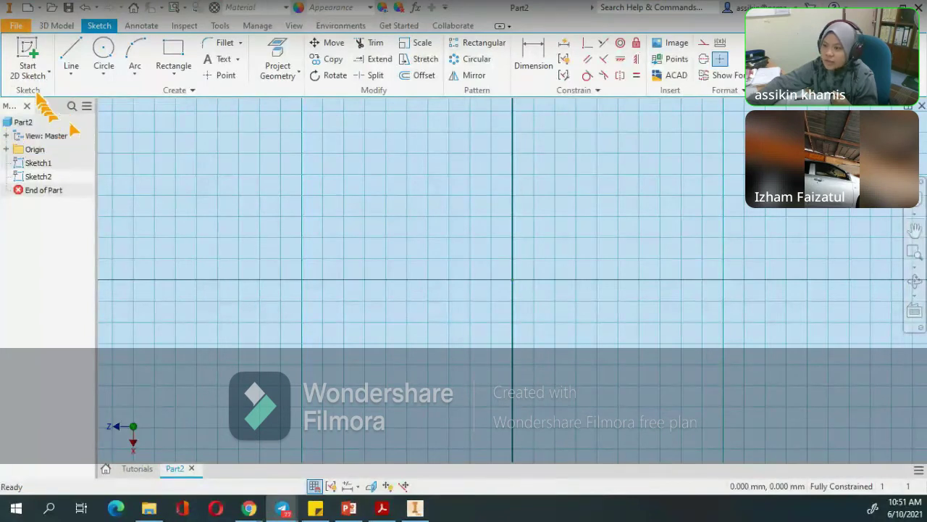
left_click(46, 75)
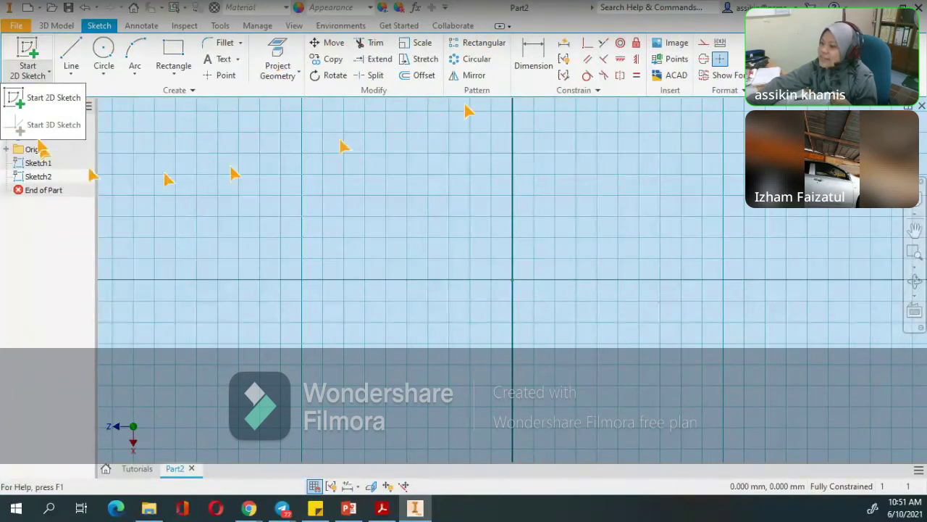
left_click(43, 97)
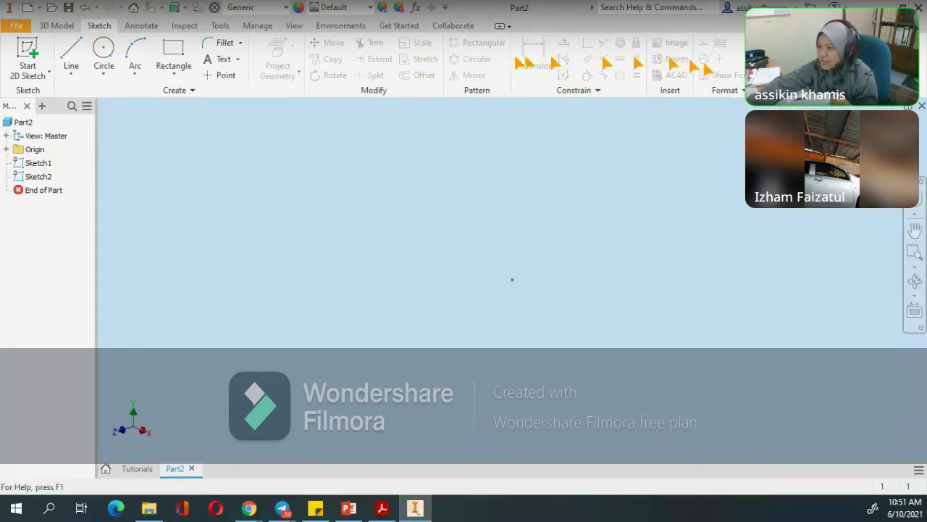
Start a third 2D sketch on the horizontal XZ origin plane
left_click(49, 75)
left_click(44, 96)
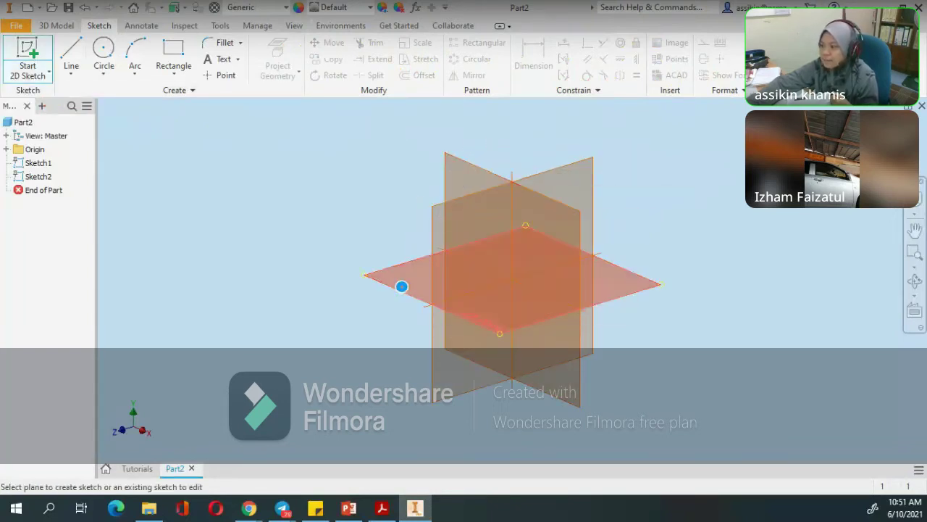
left_click(404, 290)
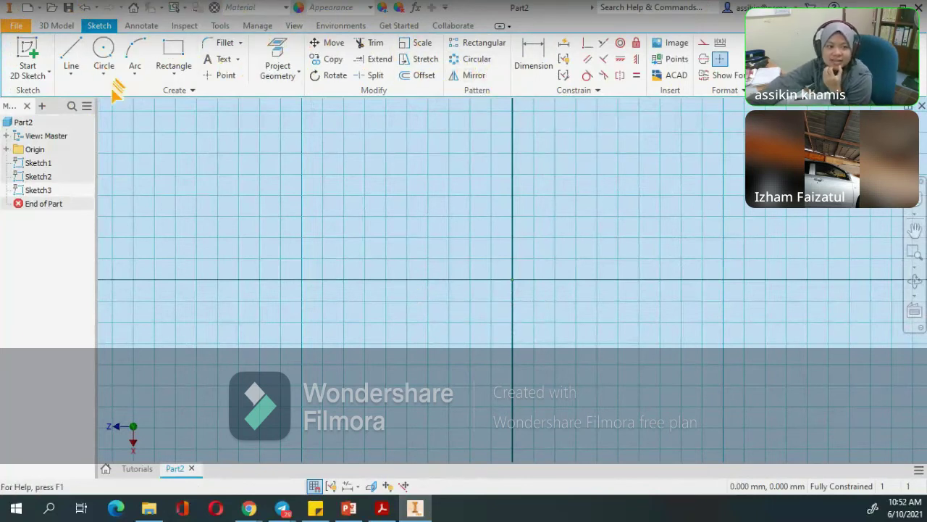
Examine the variants of the line, circle, arc, rectangle and fillet commands, and look over the modify, pattern, dimension and constraint tools
left_click(188, 91)
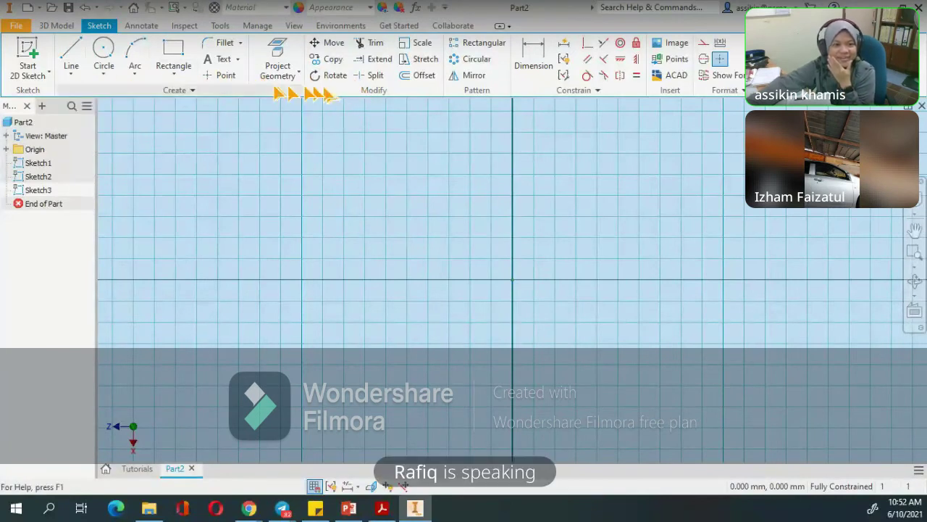
left_click(61, 82)
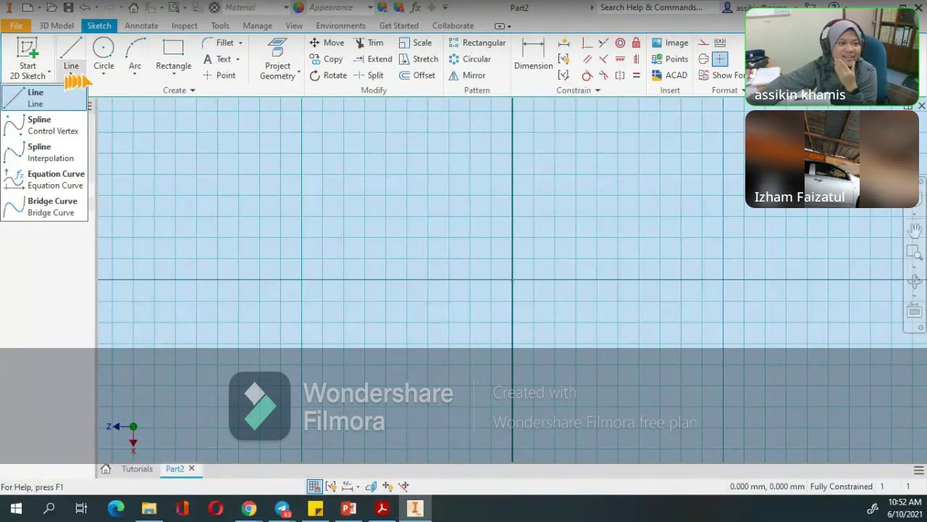
left_click(107, 70)
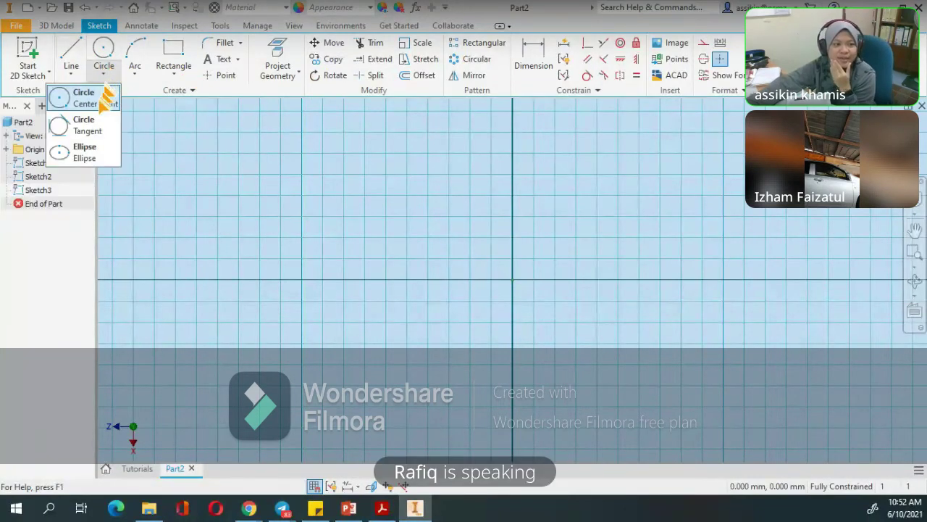
left_click(144, 82)
left_click(144, 81)
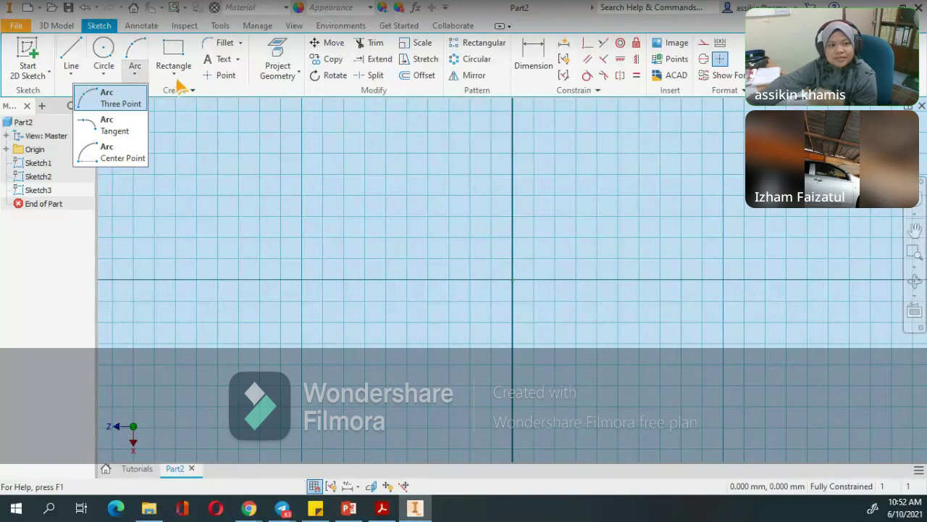
left_click(175, 78)
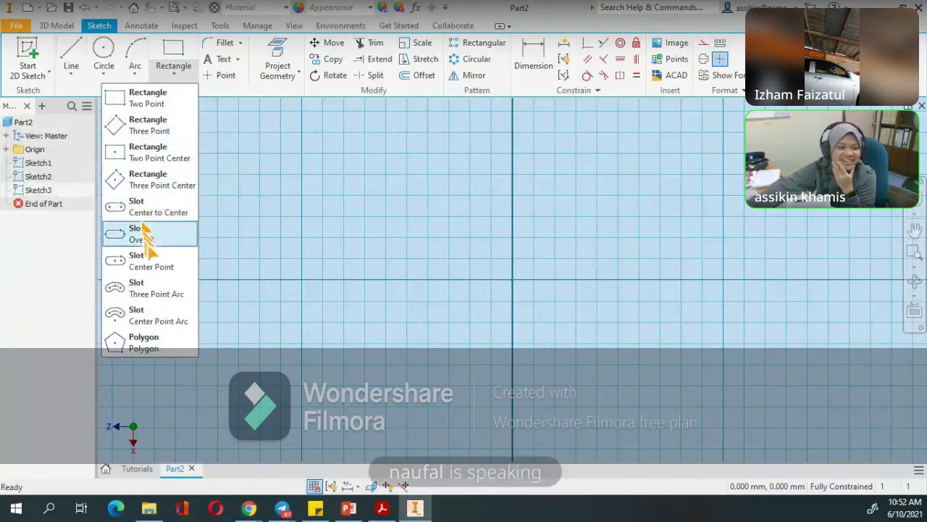
left_click(249, 43)
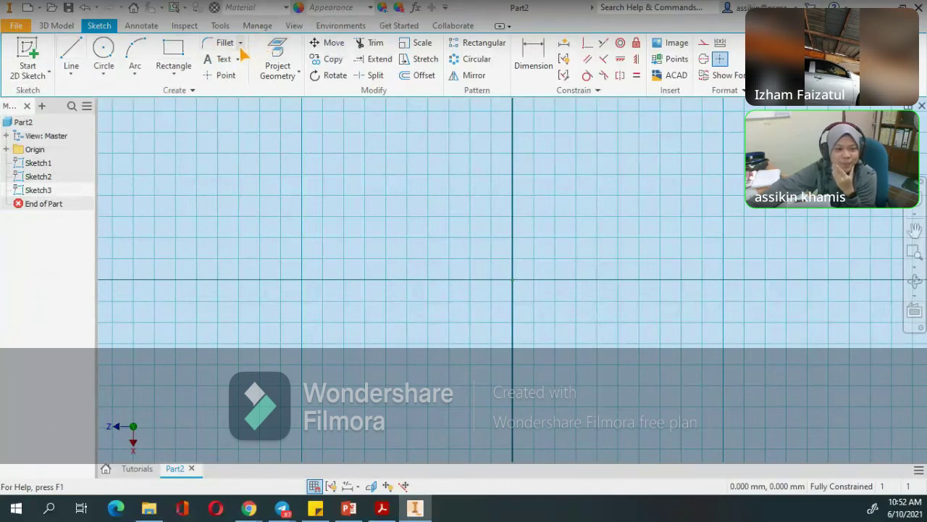
left_click(241, 45)
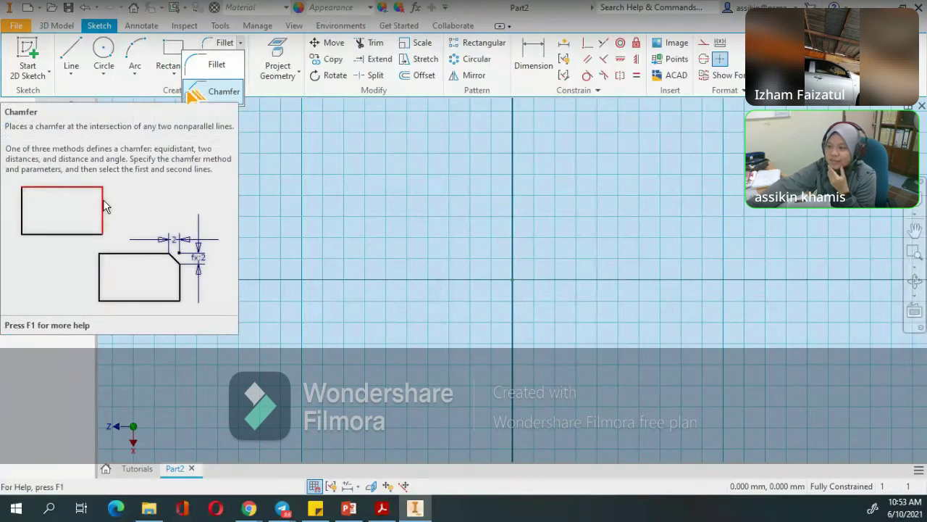
left_click(196, 91)
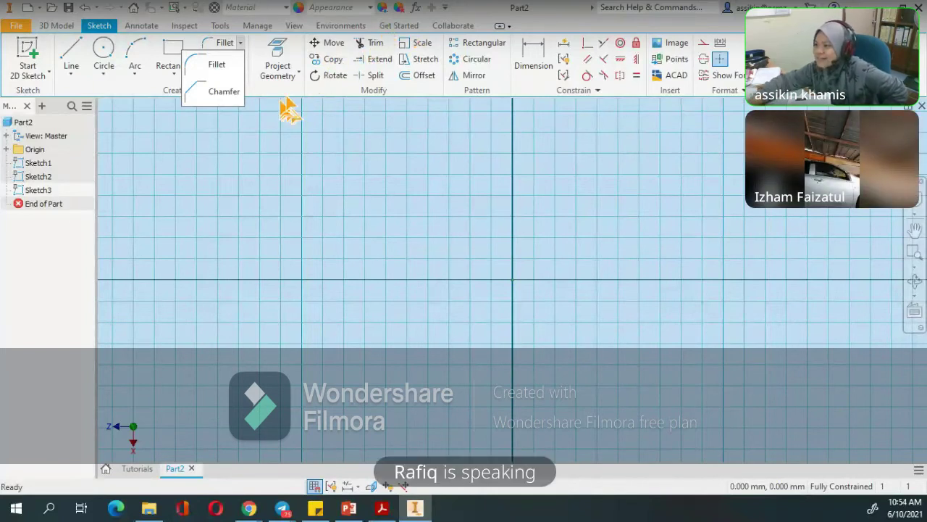
left_click(318, 99)
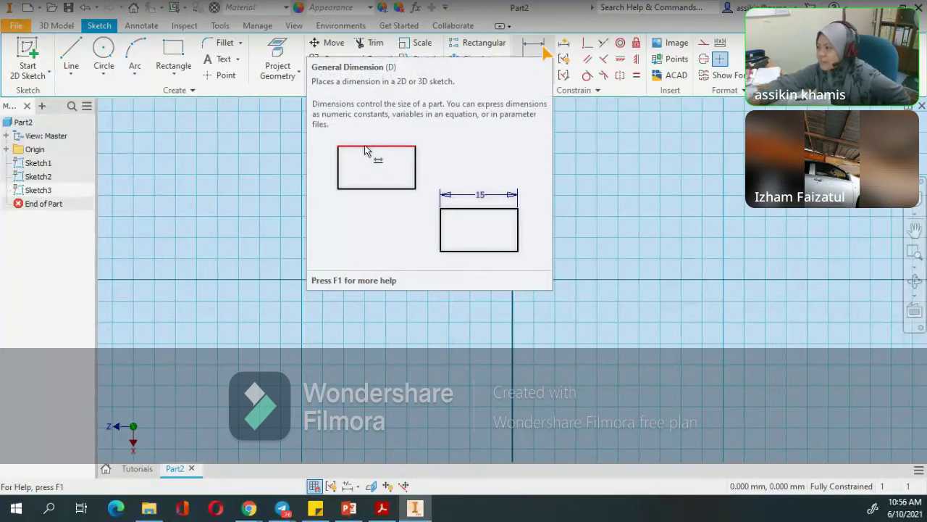
left_click(586, 91)
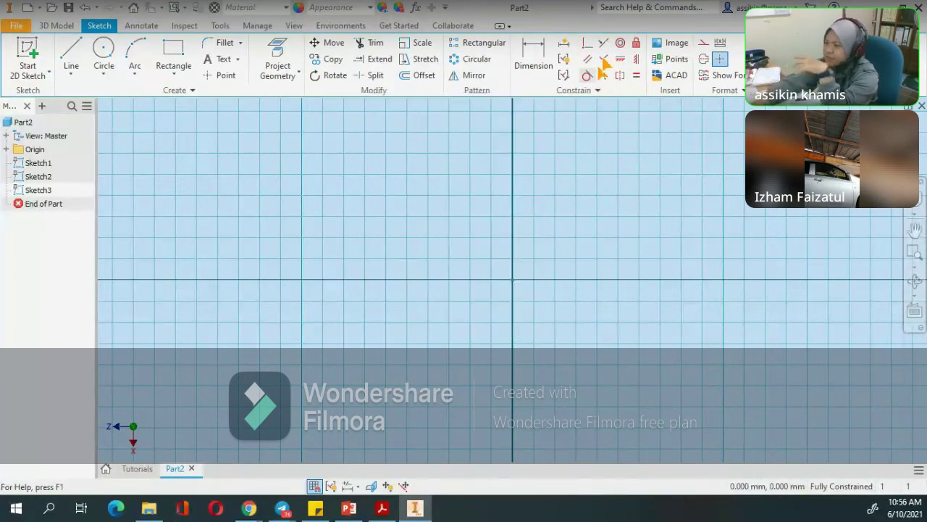
Sketch an open chain of four lines: a horizontal one, a slanted one about 4.1 mm, a vertical one about 6.5 mm and a slanted one
left_click(71, 53)
left_click(260, 228)
left_click(428, 228)
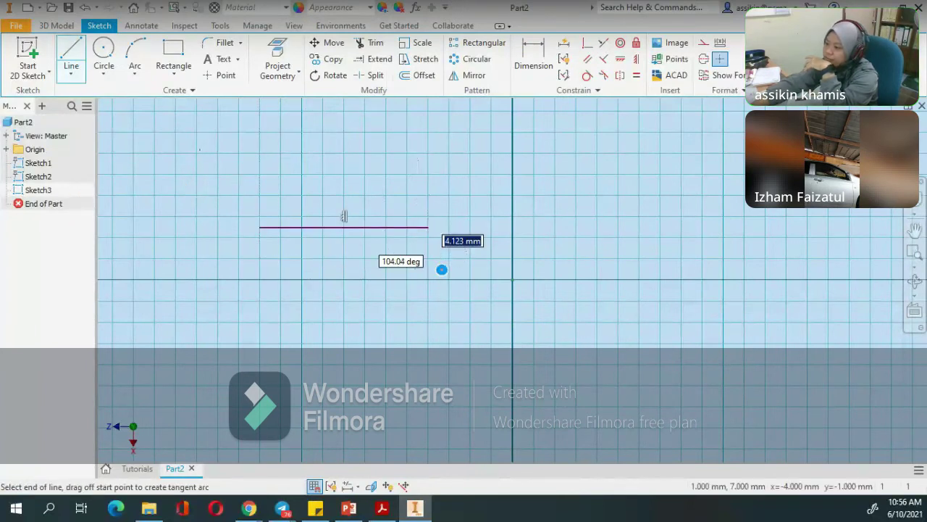
left_click(439, 270)
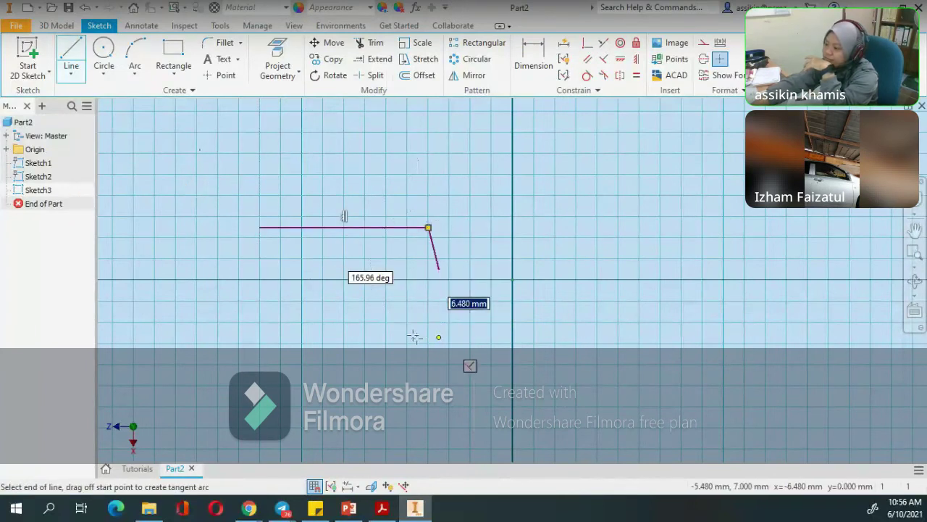
left_click(377, 312)
key("Escape")
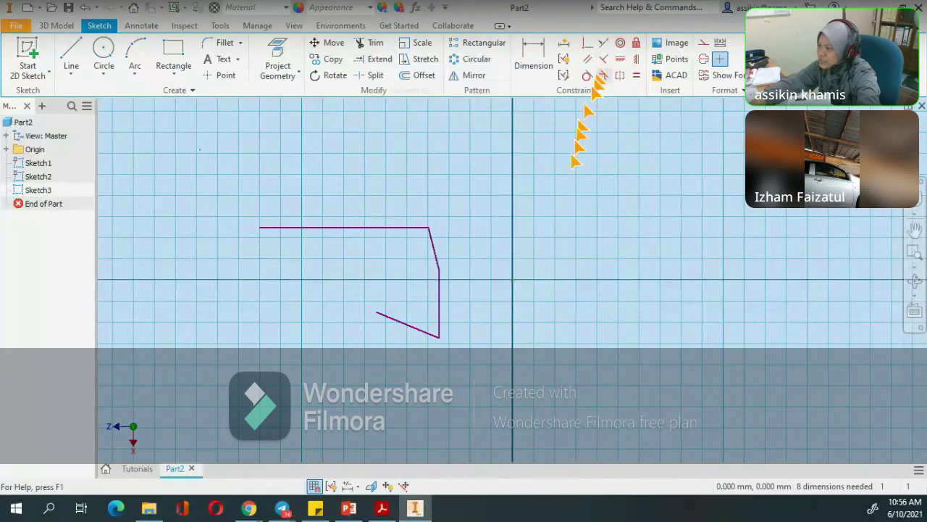
Constrain the chain's lower slanted line perpendicular to the vertical line, and the short upper slanted line perpendicular to the horizontal line
left_click(604, 58)
left_click(434, 319)
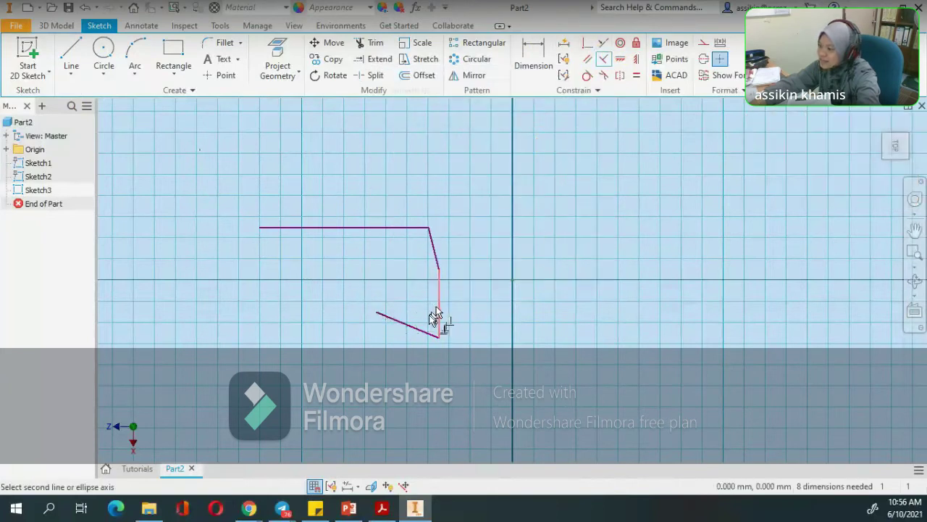
left_click(420, 329)
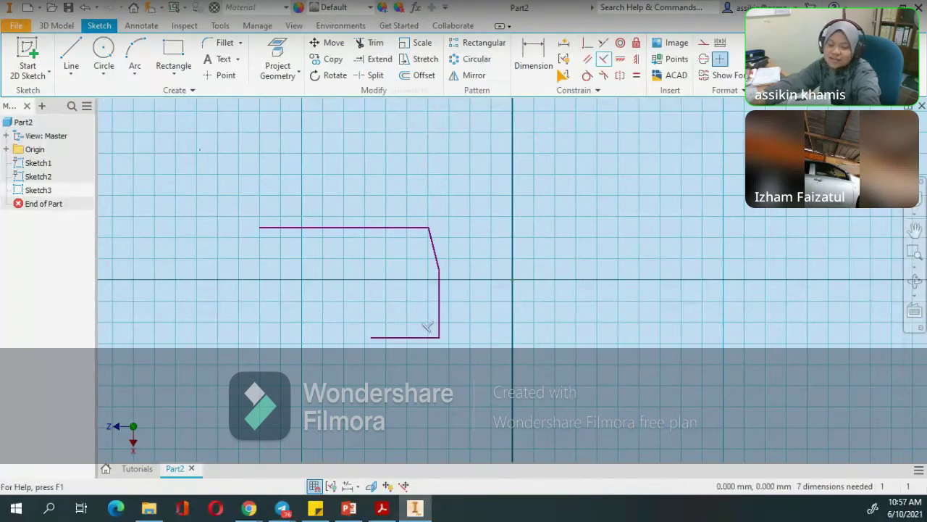
left_click(604, 58)
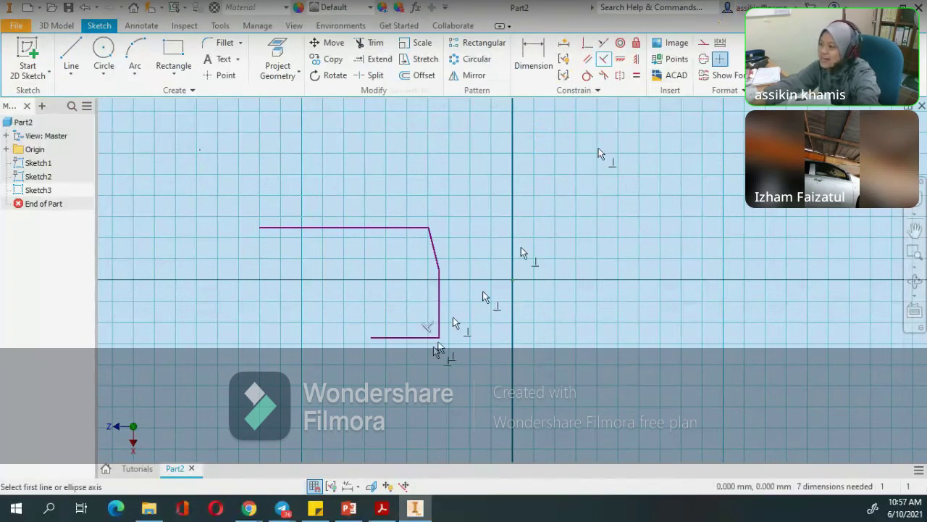
left_click(433, 247)
left_click(433, 239)
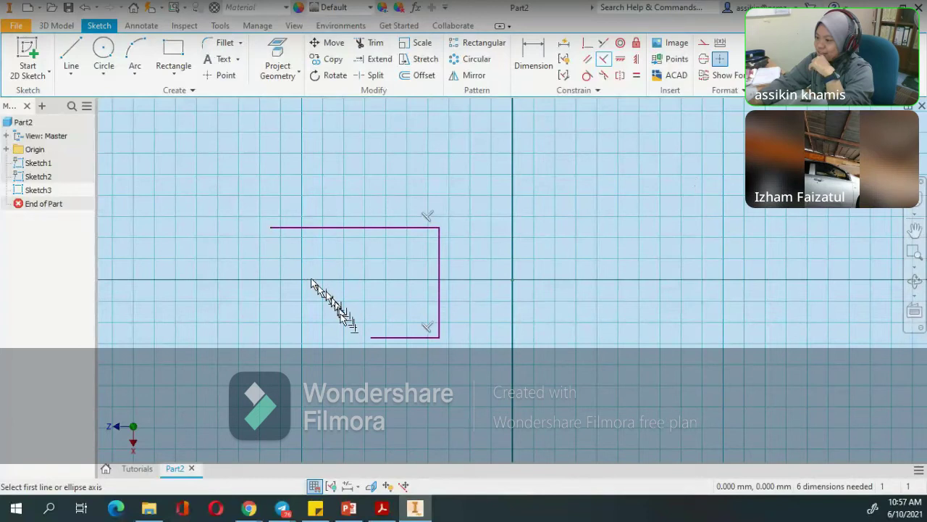
key("Escape")
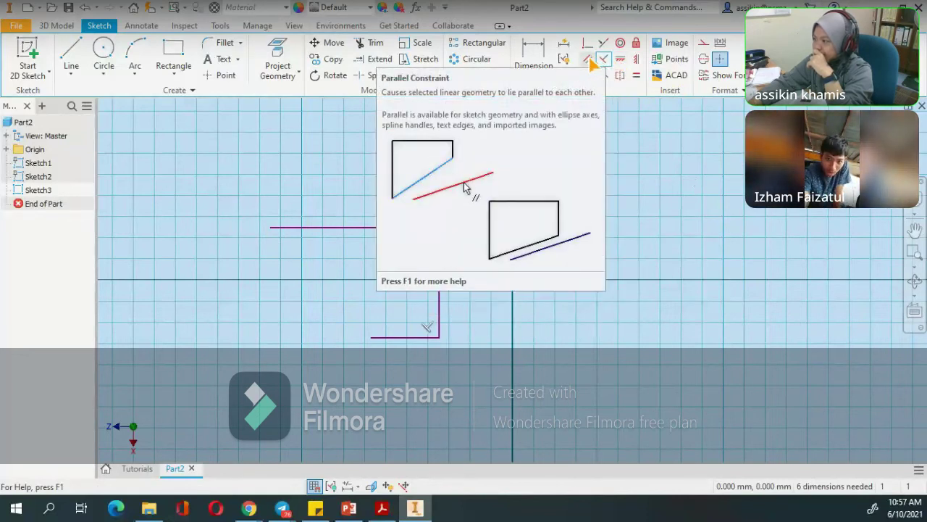
left_click(603, 59)
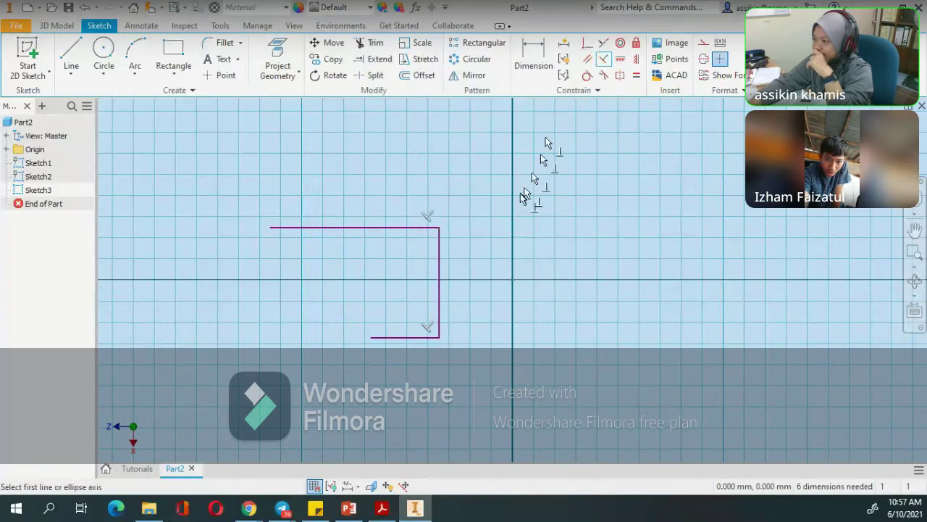
Sketch two separate slanted lines at different angles to the right of the open chain
left_click(71, 57)
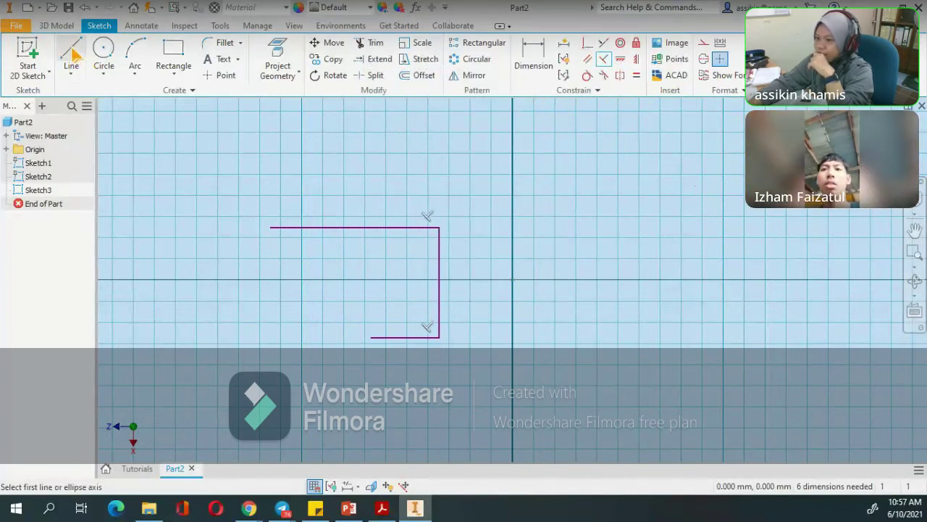
left_click(597, 247)
left_click(671, 174)
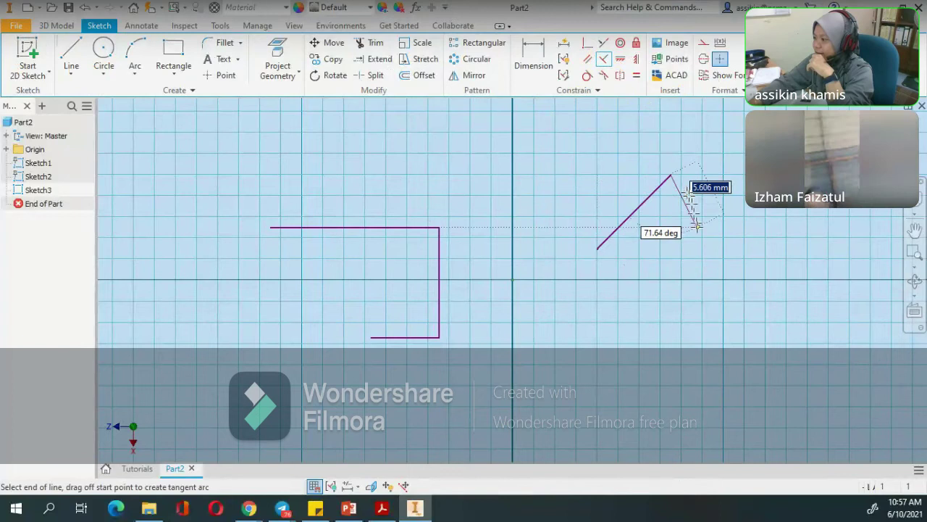
key("Escape")
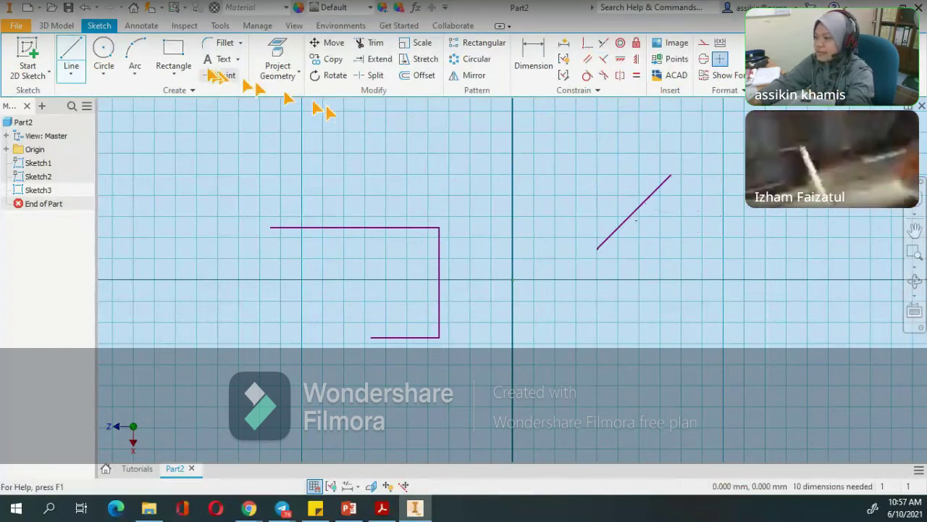
left_click(71, 56)
left_click(618, 271)
left_click(712, 227)
key("Escape")
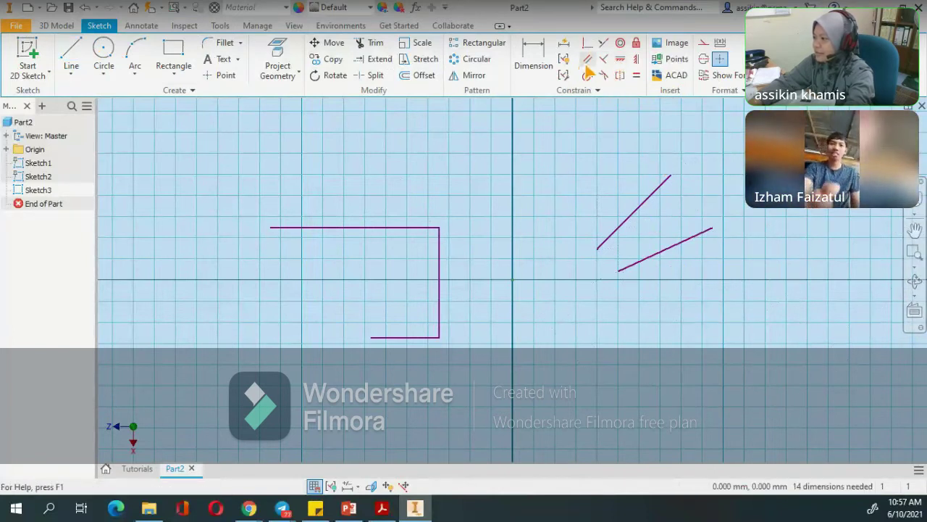
Apply a parallel constraint between the two separate slanted lines
left_click(586, 61)
left_click(653, 197)
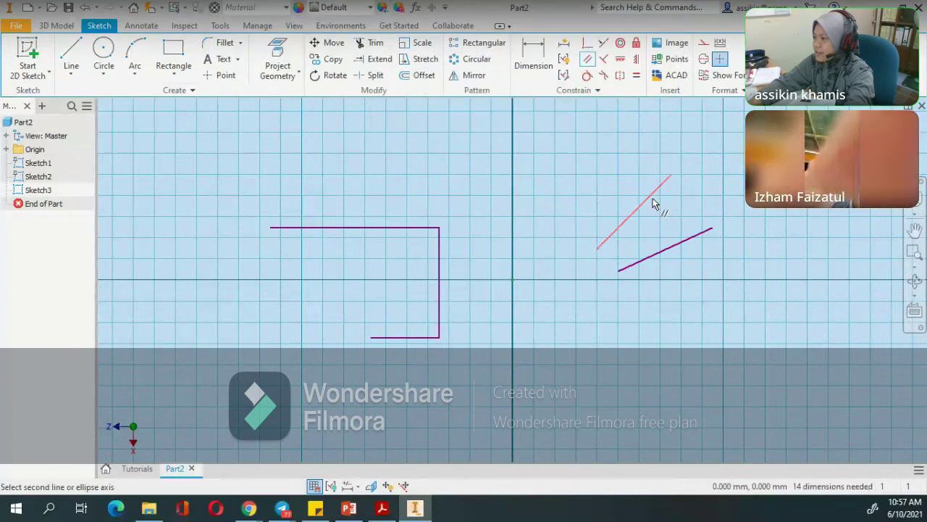
left_click(683, 244)
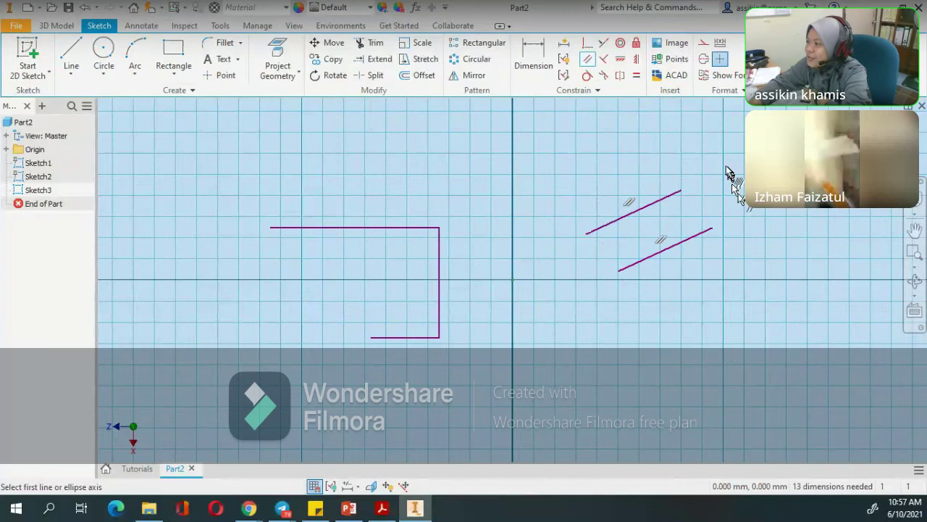
key("Escape")
Apply a coincident constraint between the free ends of the chain's two horizontal lines, and undo it
left_click(585, 43)
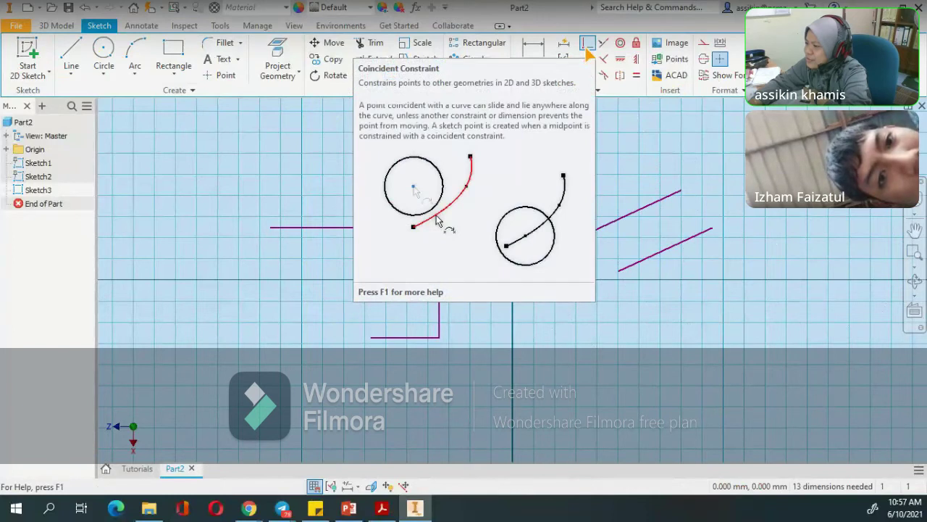
left_click(272, 229)
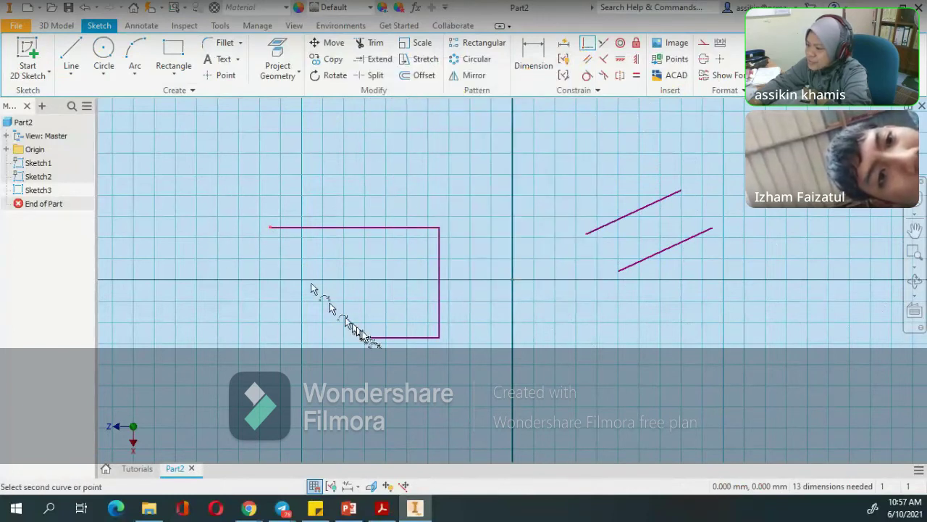
left_click(370, 338)
key("Escape")
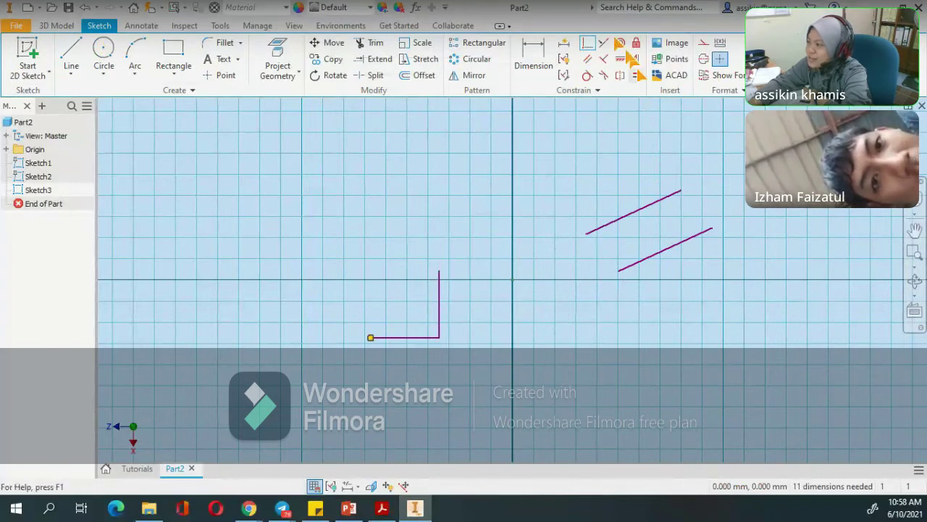
key("ctrl+z")
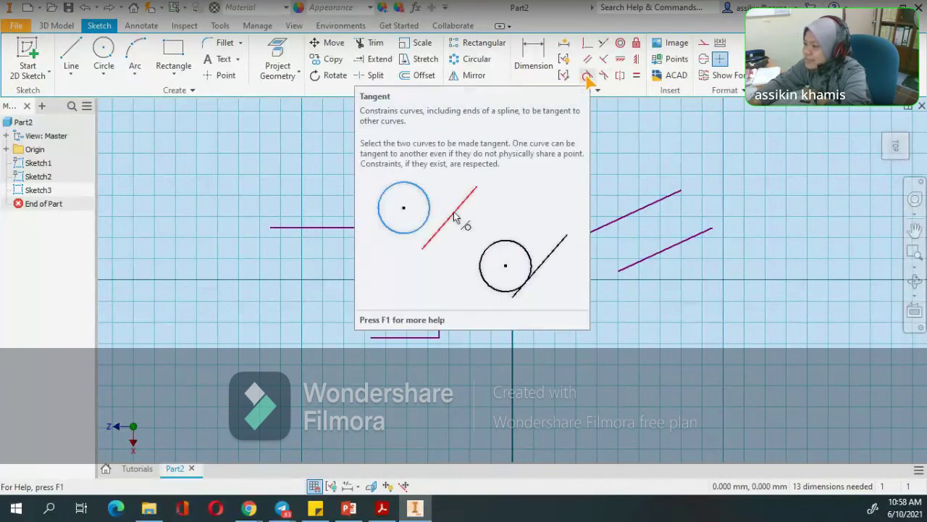
Sketch a center-point circle above the parallel lines and constrain it tangent to the upper one
left_click(103, 54)
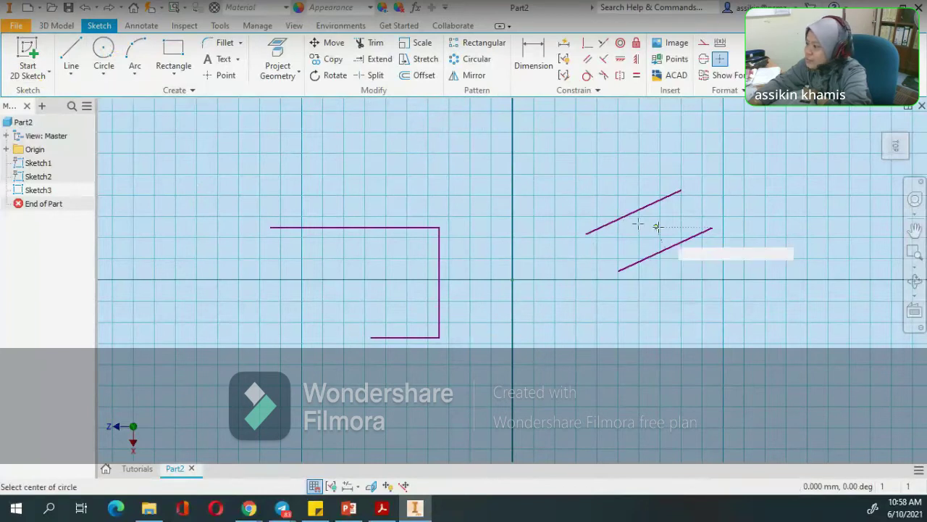
left_click(560, 178)
left_click(587, 143)
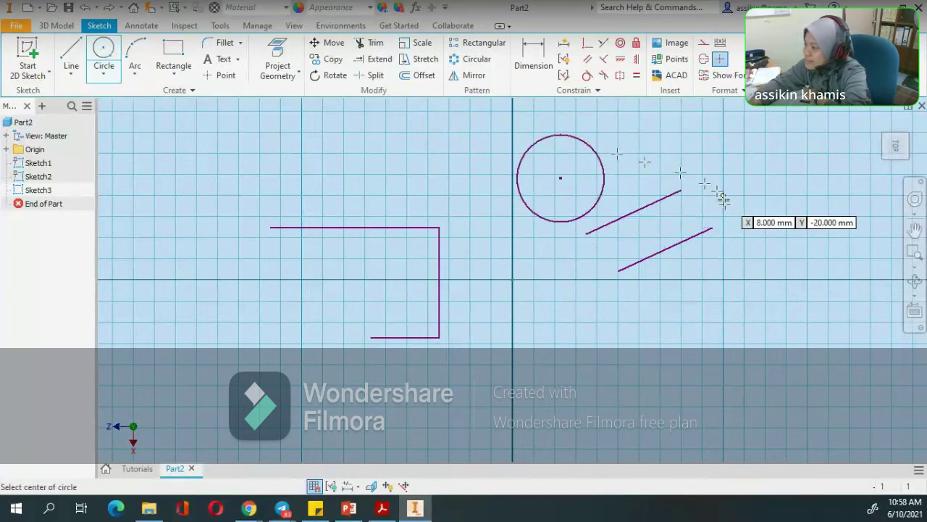
left_click(588, 75)
left_click(600, 204)
left_click(614, 221)
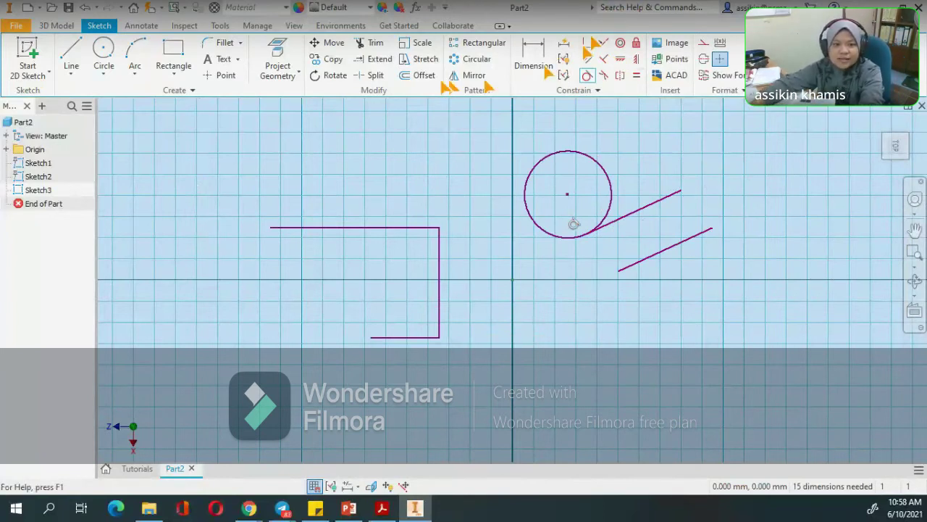
left_click(609, 90)
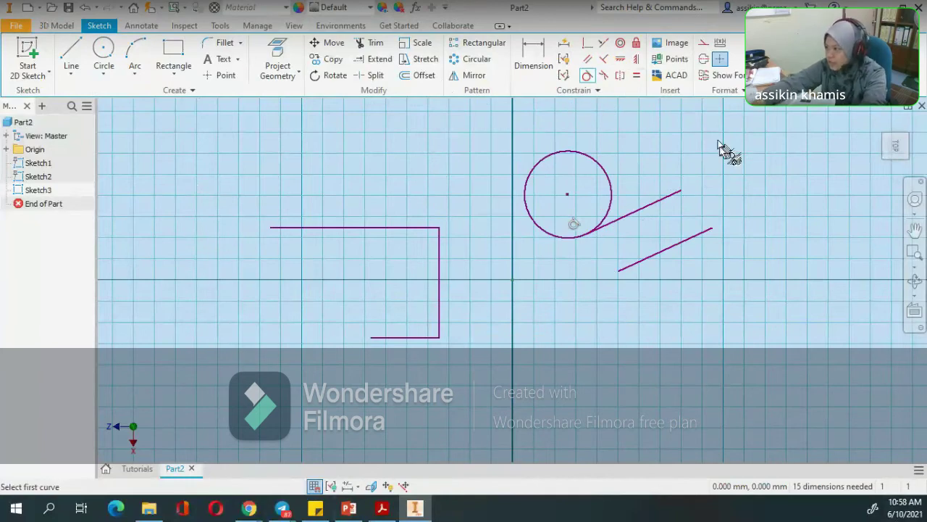
Sketch an open five-line chain beside the parallel lines, with a horizontal upper line about 16 mm and lower line about 18 mm long
scroll(326, 246, "down", 3)
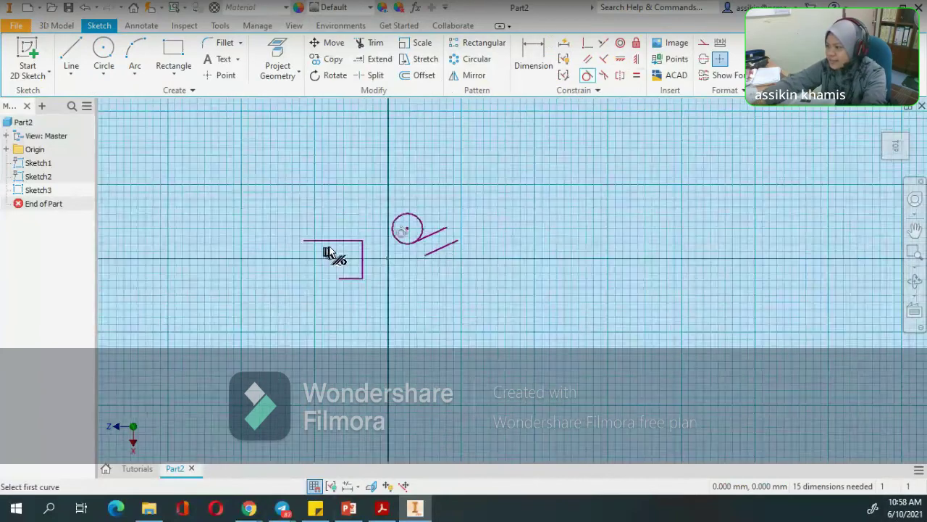
scroll(449, 248, "up", 4)
scroll(259, 253, "down", 2)
scroll(256, 249, "up", 3)
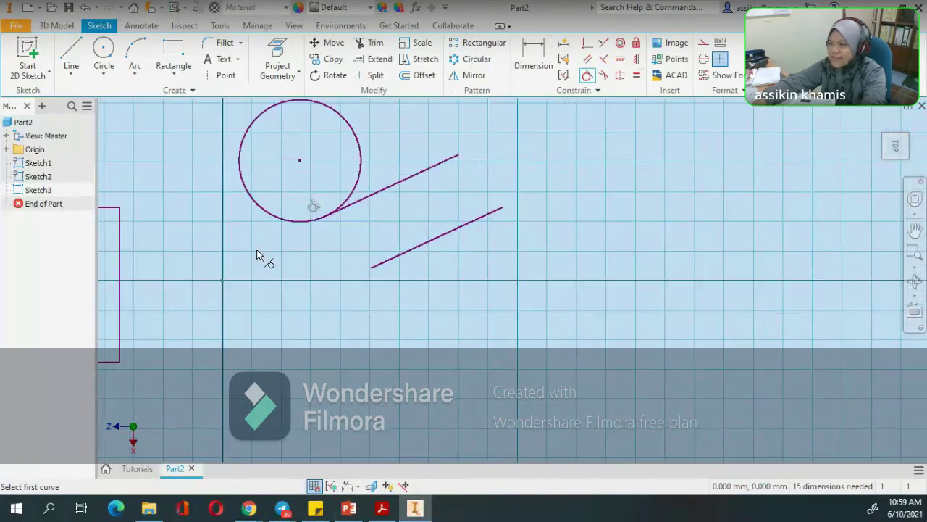
scroll(265, 281, "down", 2)
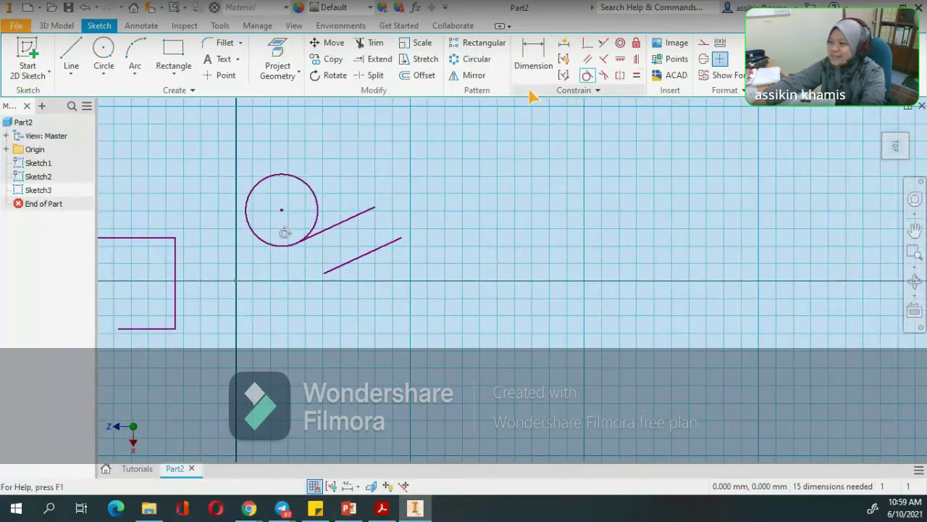
left_click(78, 58)
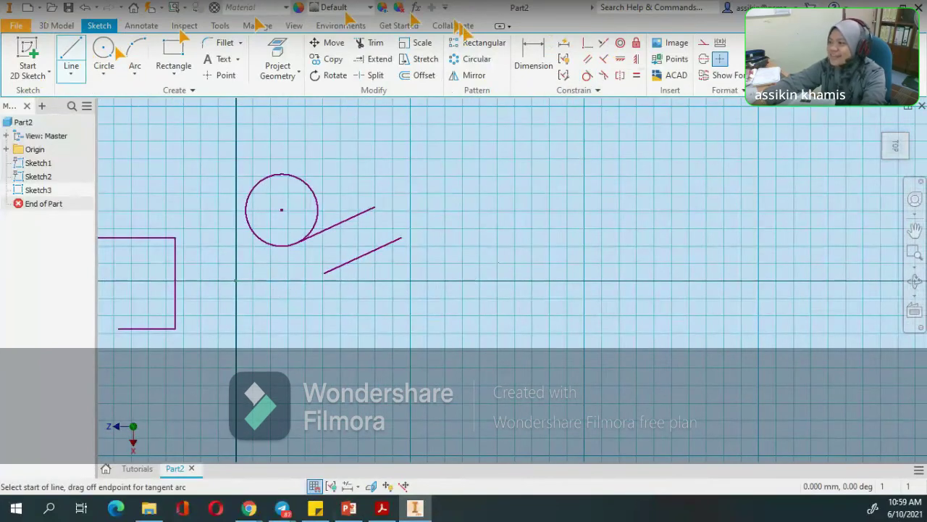
left_click(506, 255)
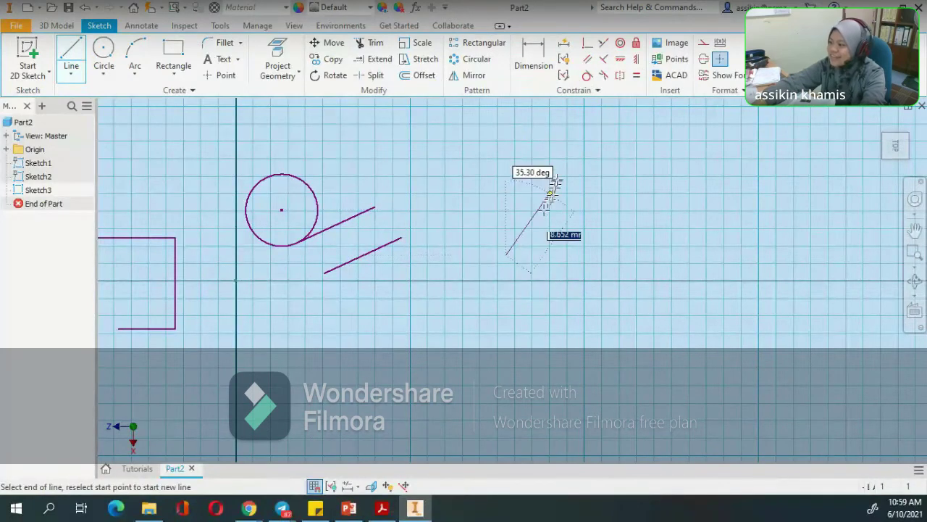
left_click(557, 158)
left_click(698, 159)
left_click(802, 316)
left_click(681, 358)
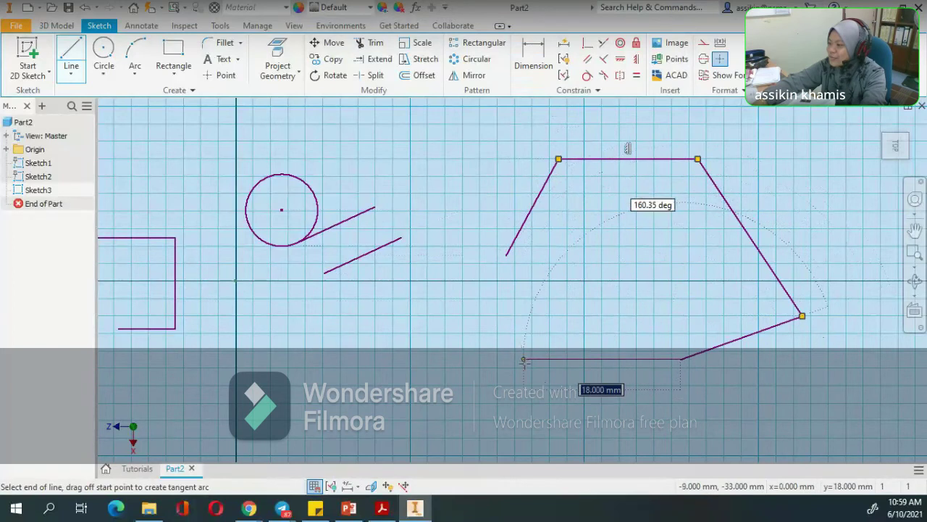
left_click(523, 358)
key("Escape")
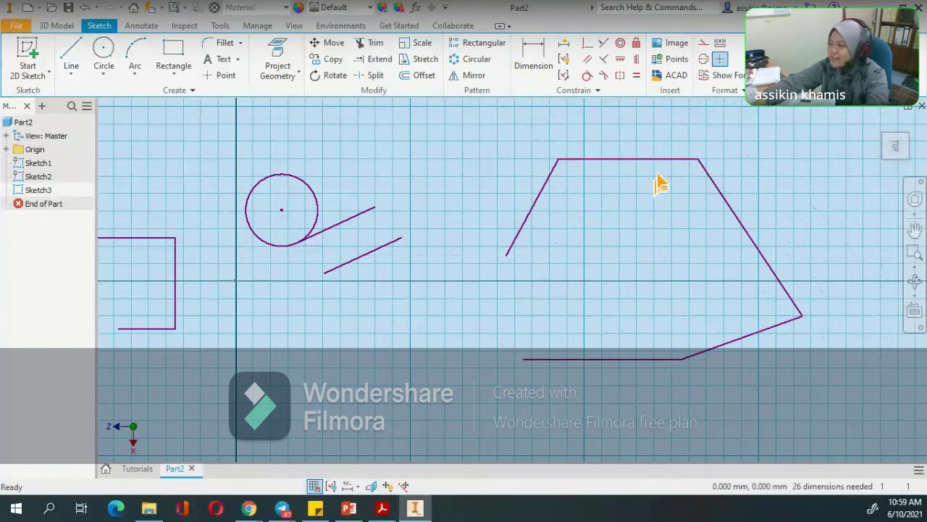
Dimension the upper horizontal line of the new five-line chain and set its length to 20 mm
left_click(534, 62)
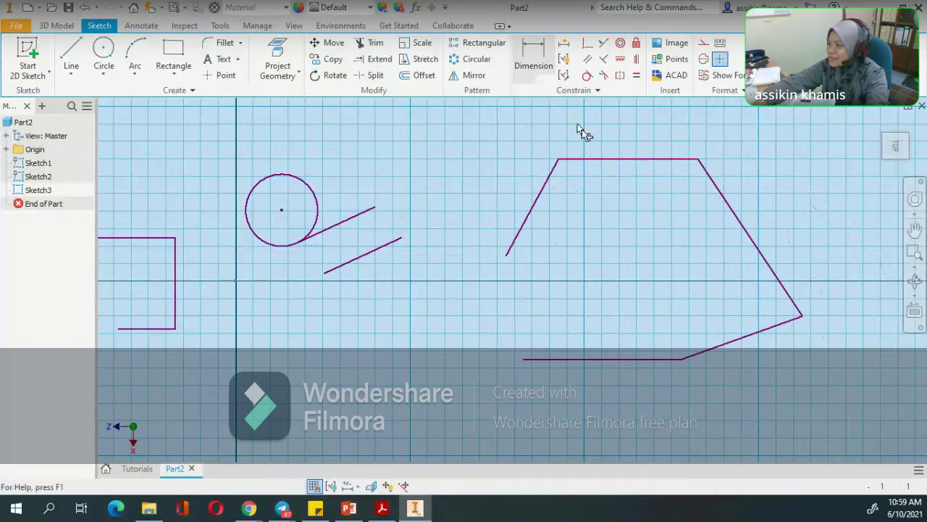
left_click(601, 160)
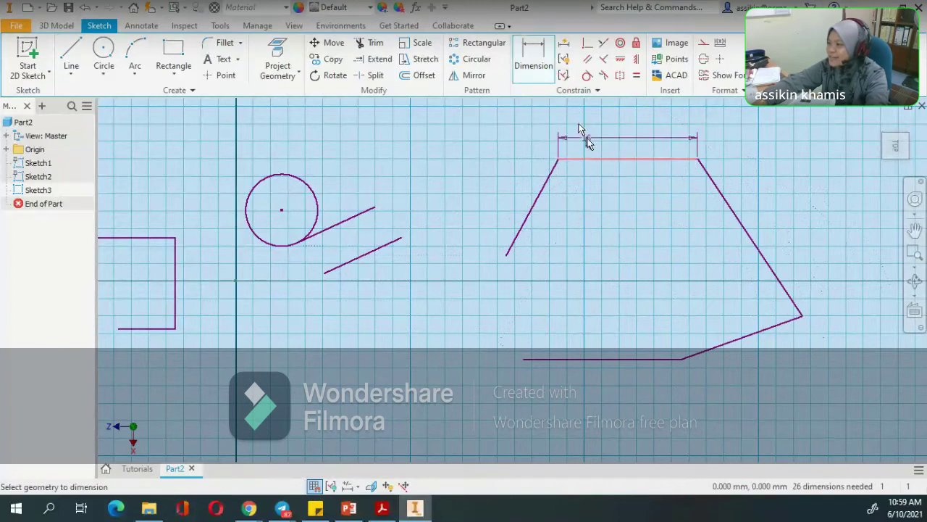
left_click(631, 158)
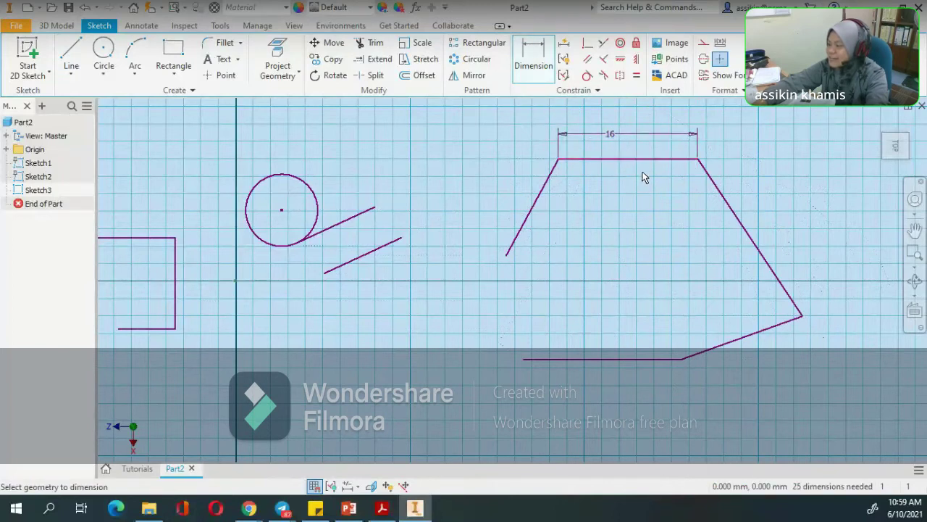
left_click(620, 135)
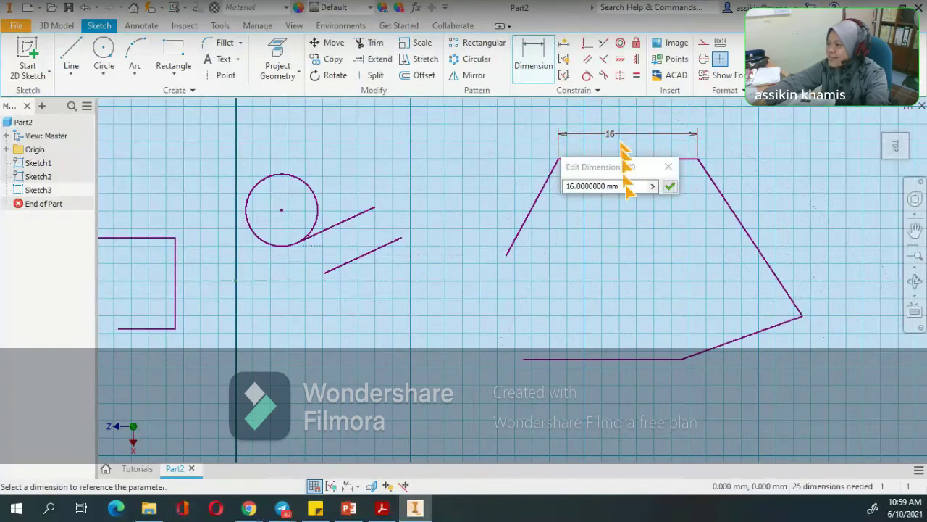
left_click(669, 167)
left_click(622, 142)
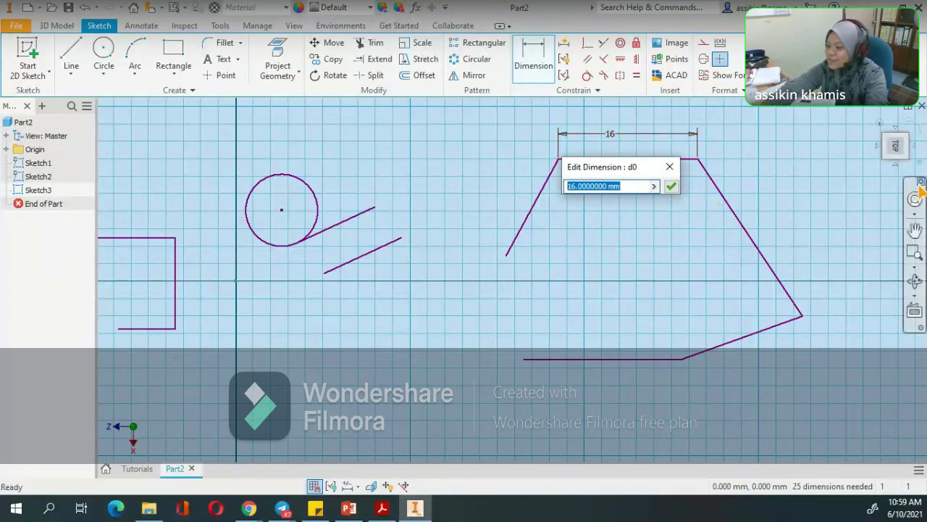
type("20")
key("Return")
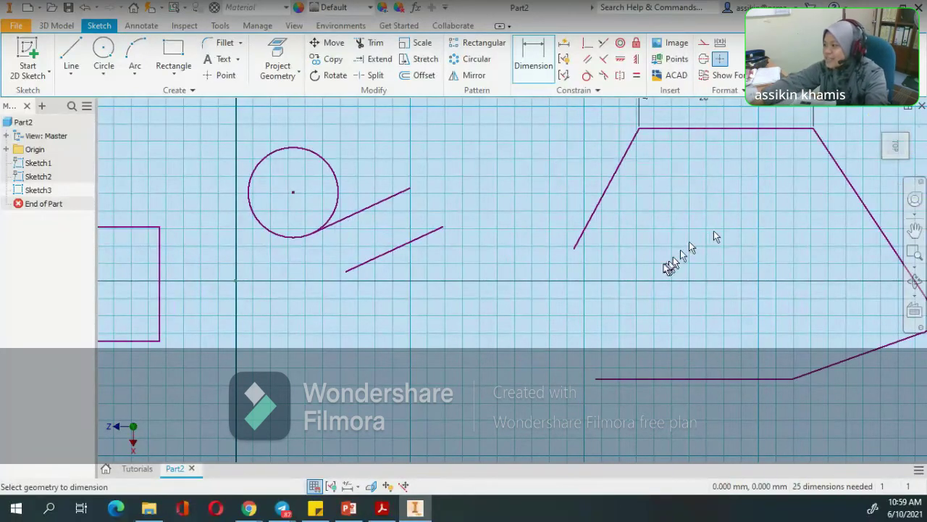
Dimension the lower horizontal line of the five-line chain and set its length to 30 mm
scroll(647, 273, "up", 2)
scroll(525, 284, "up", 3)
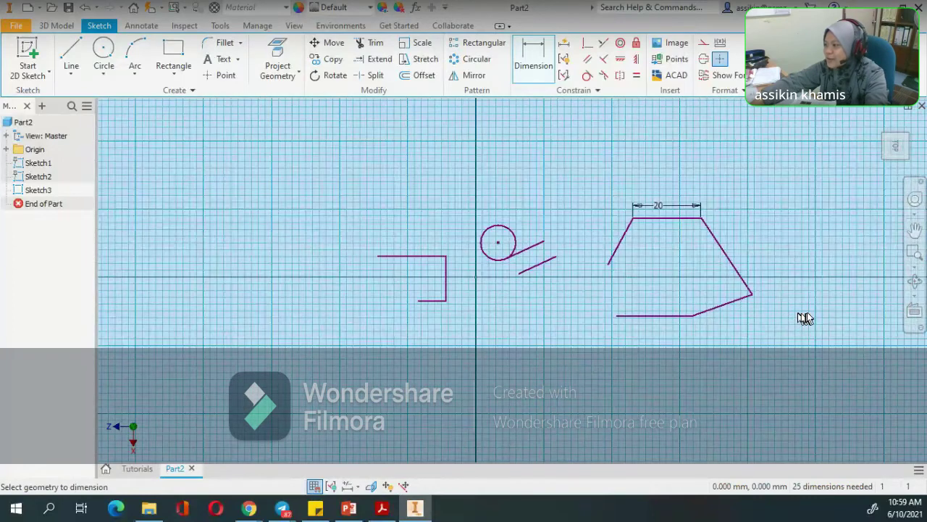
scroll(802, 312, "down", 4)
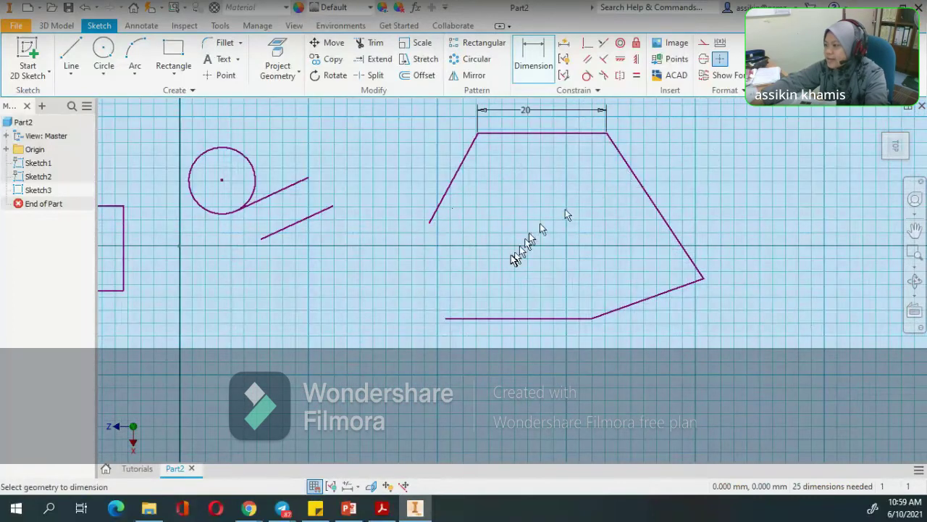
left_click(505, 321)
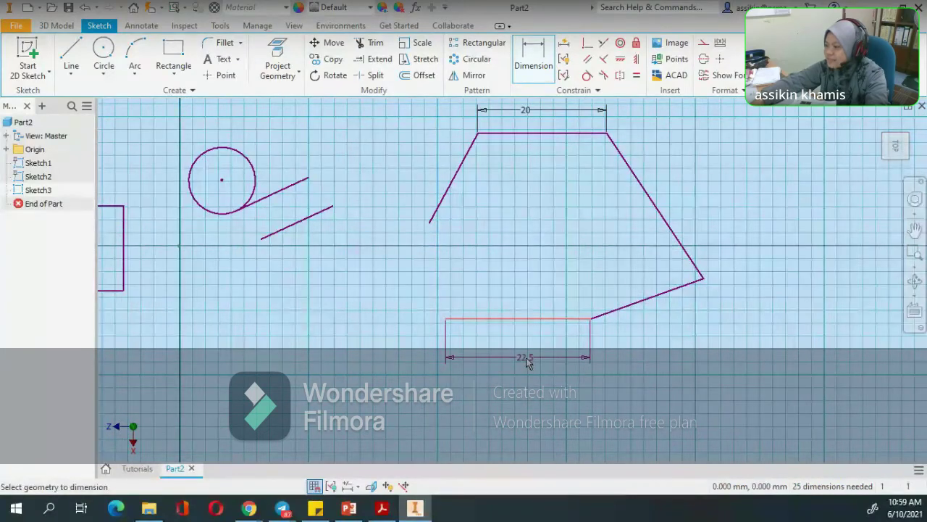
left_click(526, 362)
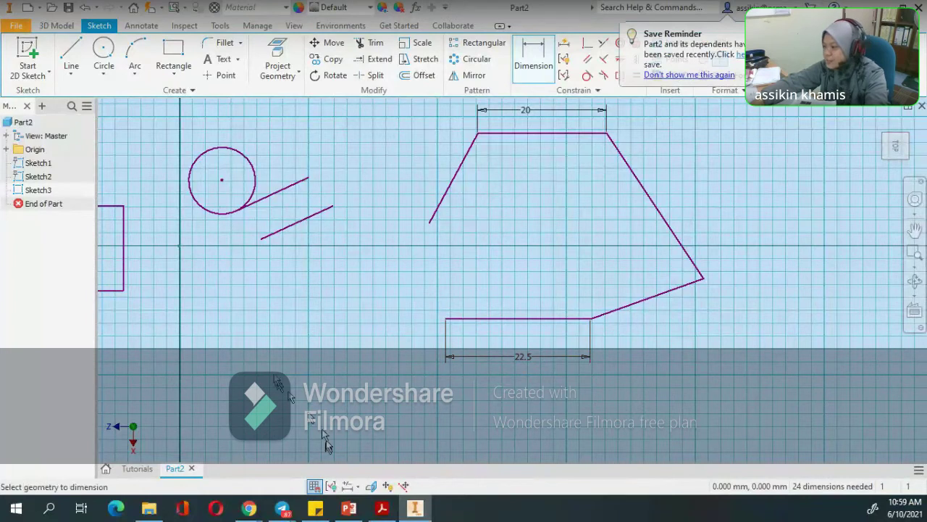
left_click(547, 358)
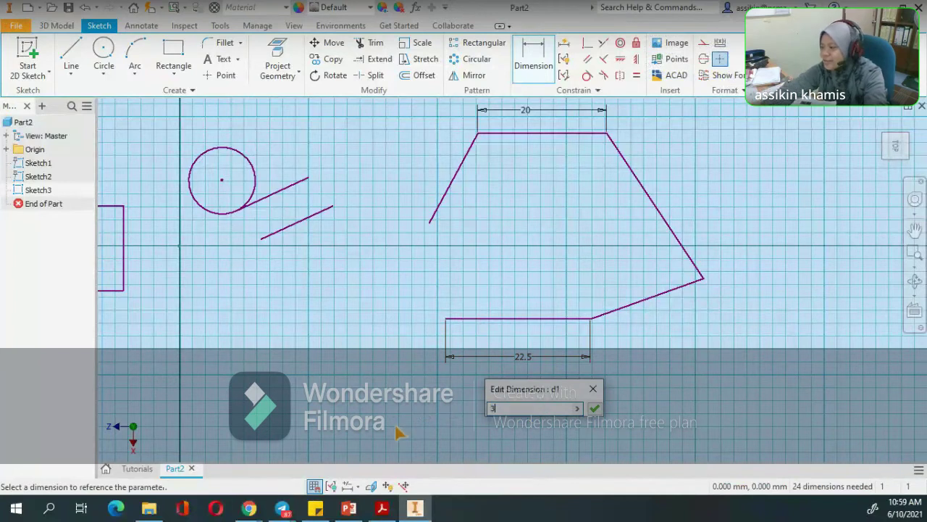
left_click(596, 409)
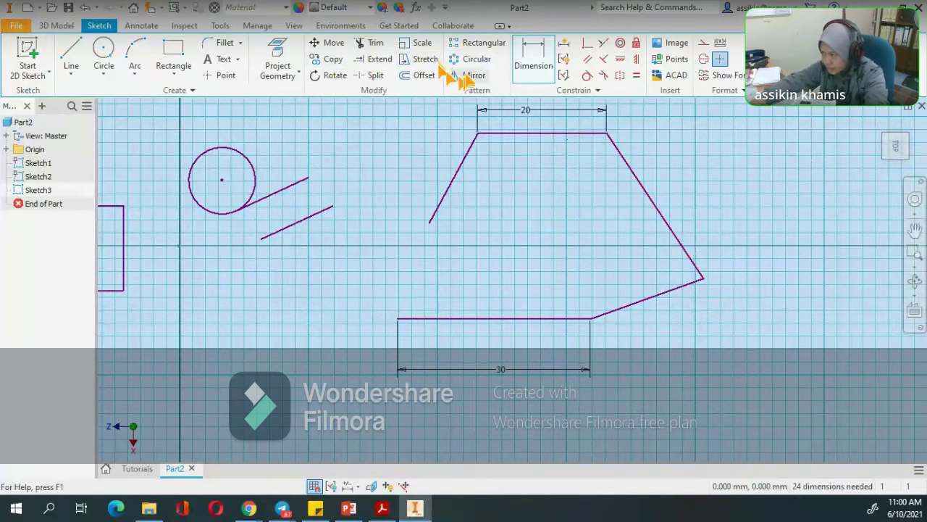
Dimension the slanted line descending from the upper line's right end, set its length with the expression 30/2, and review the stored expression
left_click(657, 208)
left_click(682, 183)
left_click(694, 185)
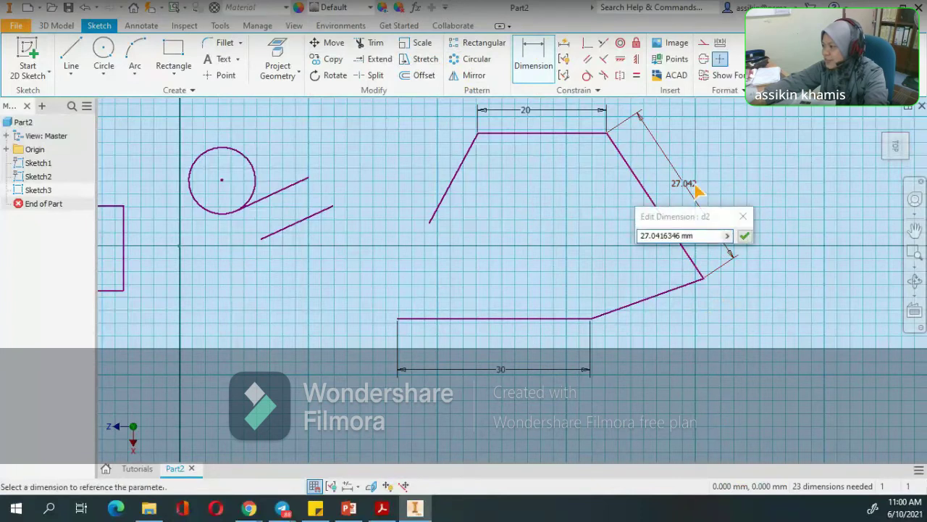
key("ctrl+a")
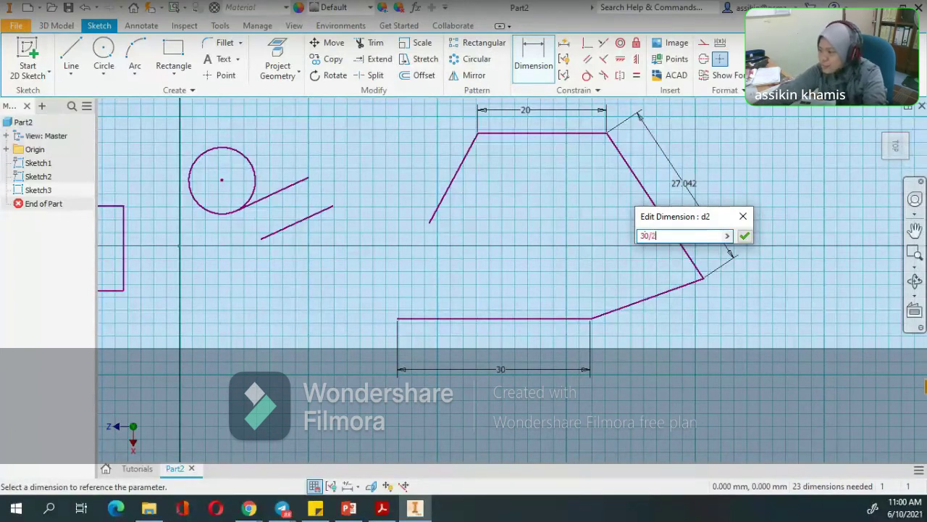
key("Return")
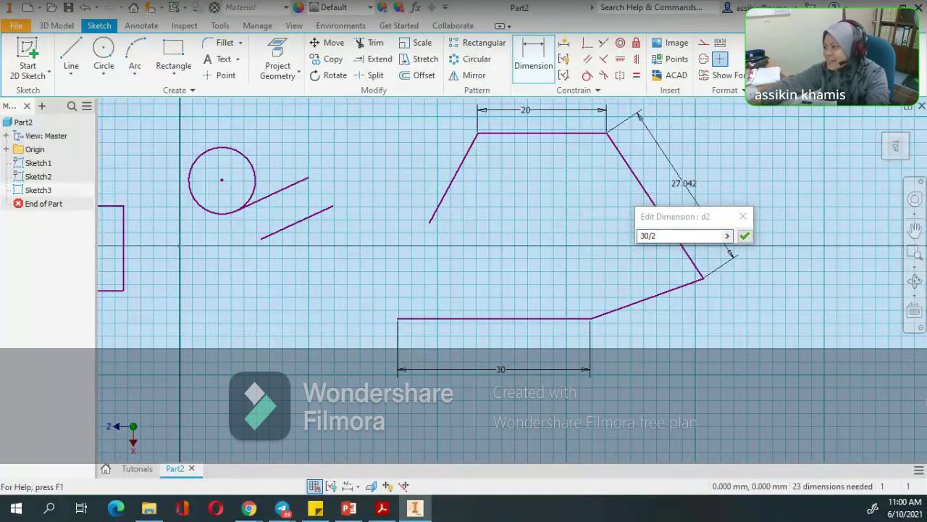
left_click(745, 235)
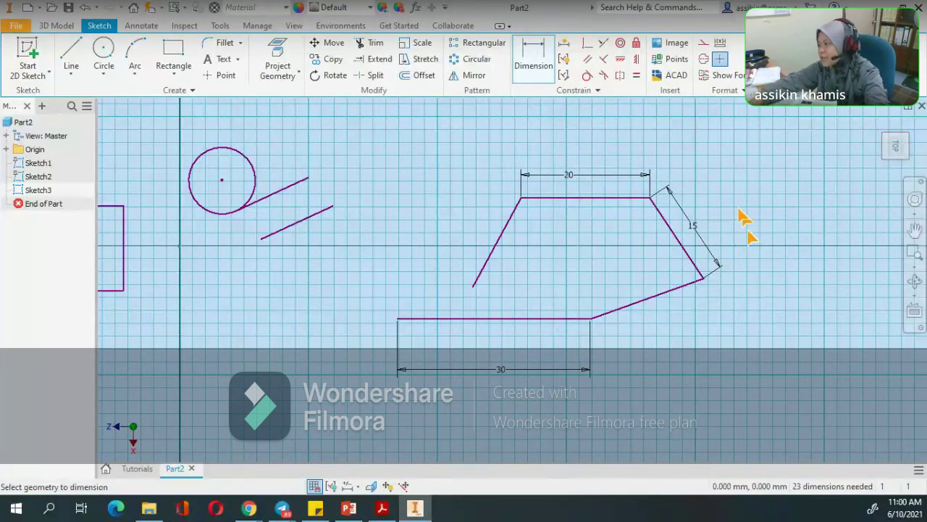
left_click(694, 227)
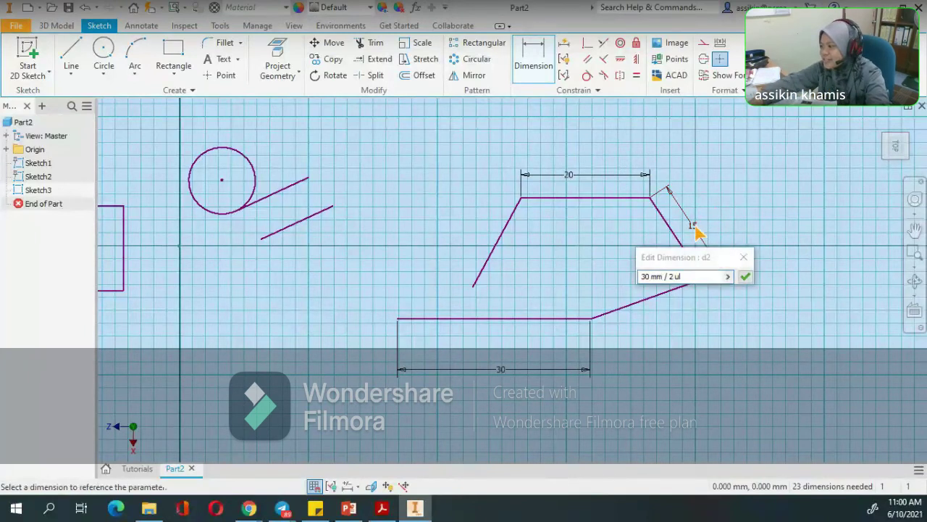
left_click(746, 258)
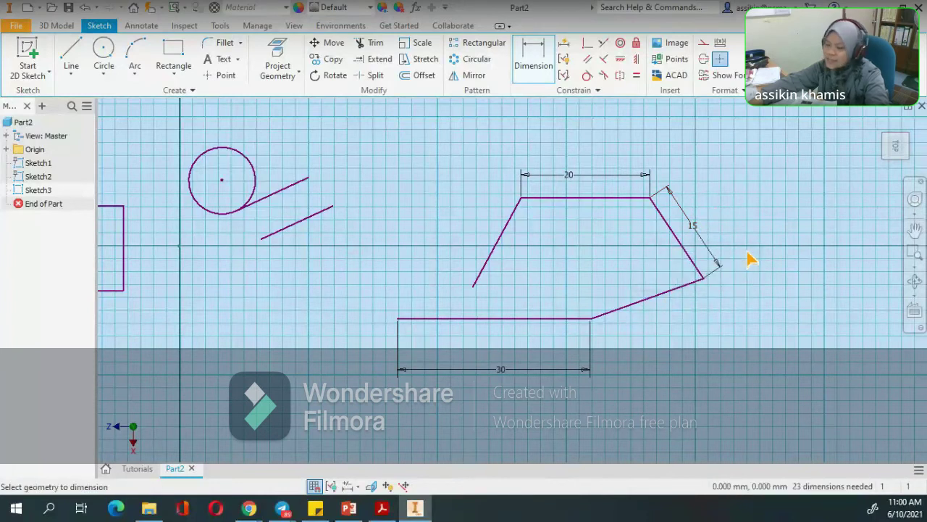
Apply a perpendicular constraint between the chain's left slanted line and its 20 mm upper horizontal line
left_click(604, 59)
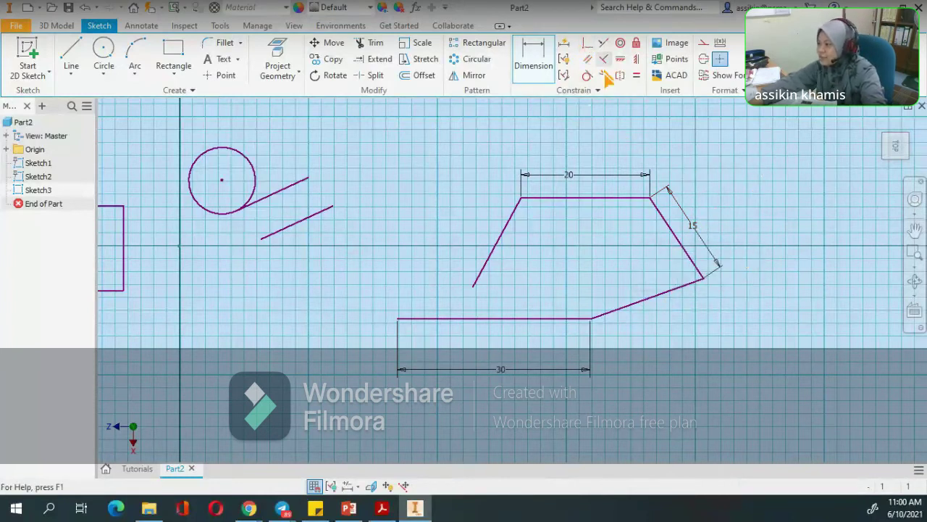
left_click(513, 217)
left_click(542, 199)
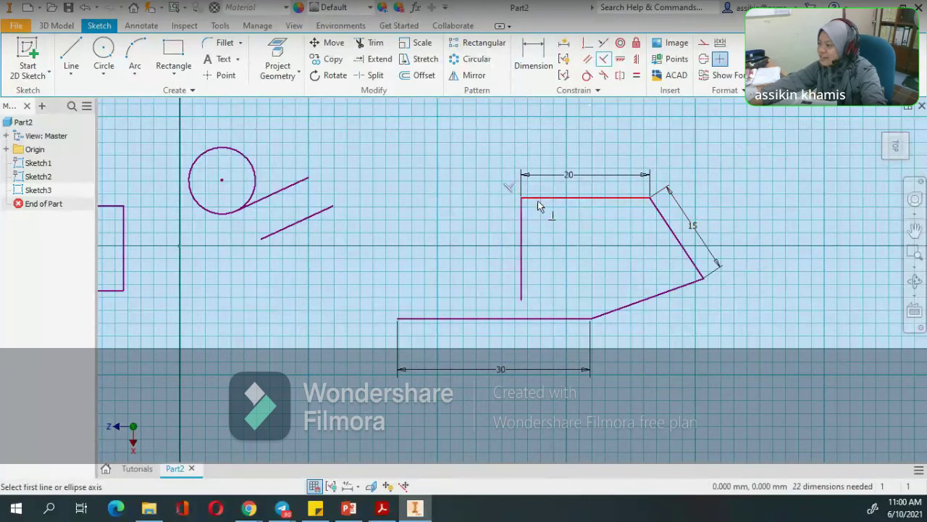
Leave the constraint command, start importing an AutoCAD drawing into the sketch, and open the DJJ10013 ENG DWG folder on the Desktop
key("Escape")
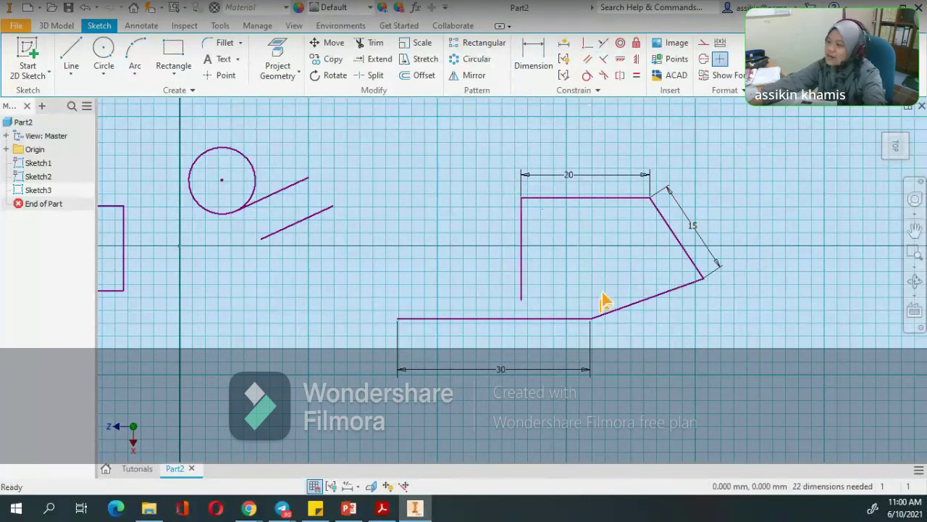
scroll(585, 253, "up", 3)
scroll(602, 279, "down", 6)
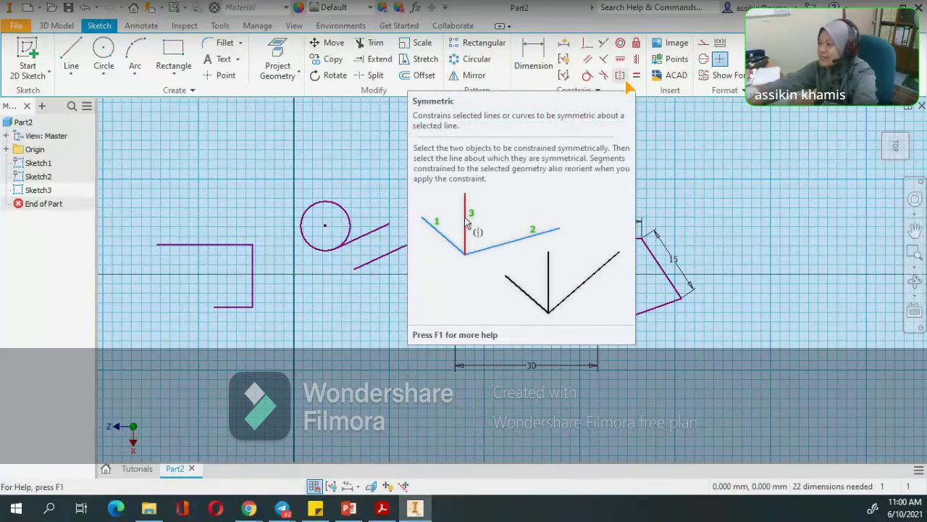
left_click(674, 75)
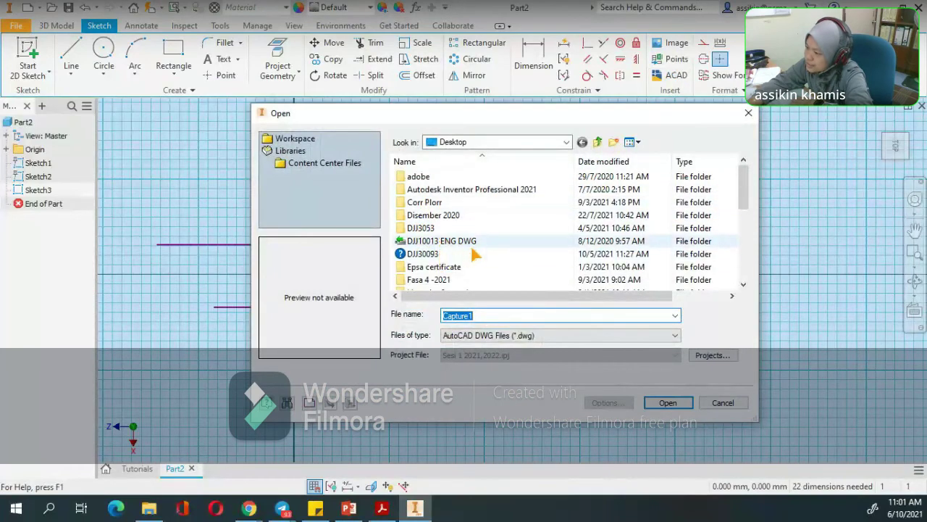
double_click(476, 242)
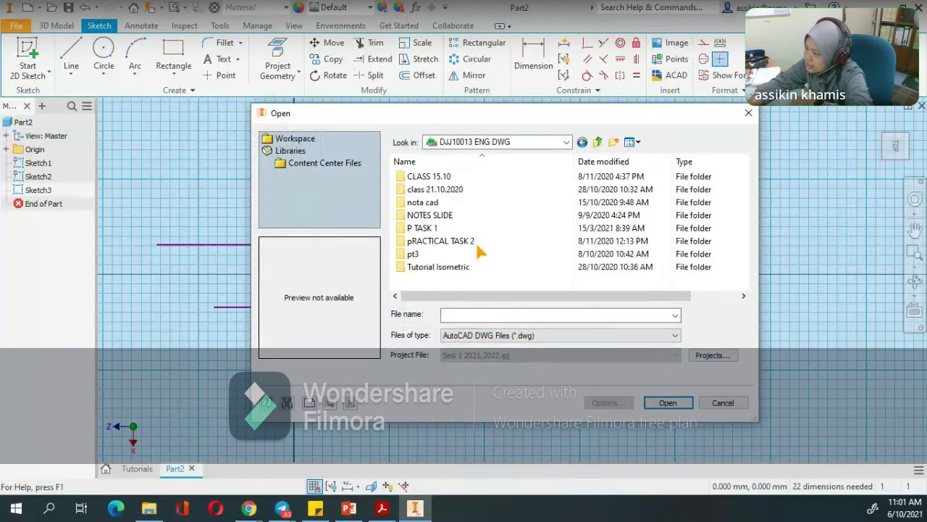
Check the P TASK 1 and Tutorial Isometric folders for DWG files and return to the DJJ10013 ENG DWG folder
double_click(429, 228)
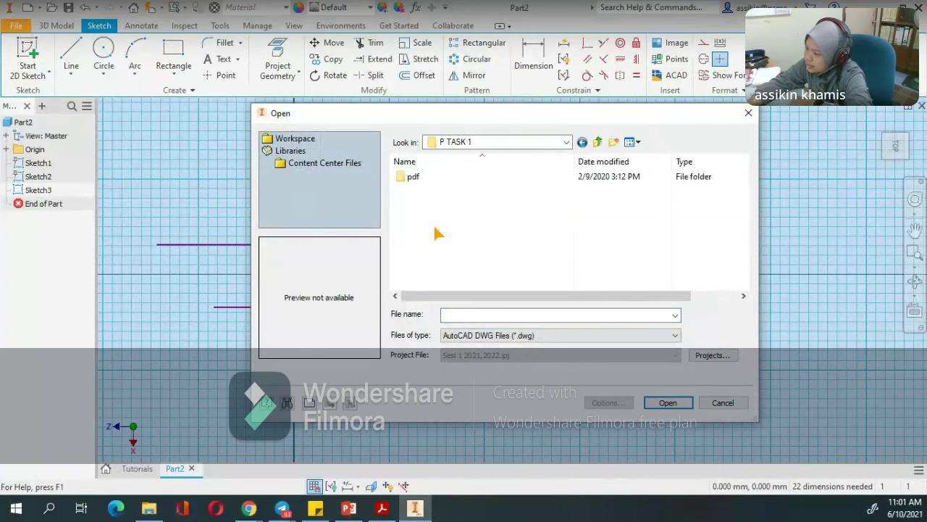
left_click(597, 142)
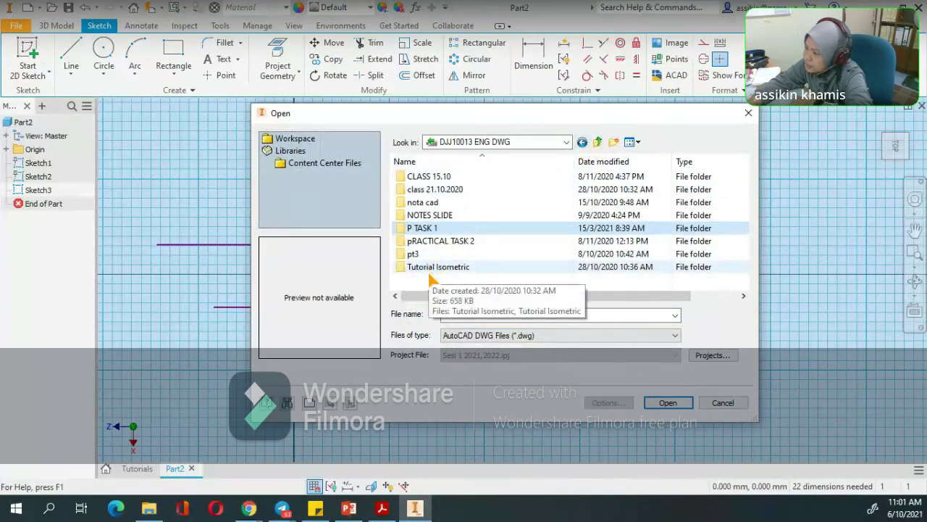
double_click(430, 271)
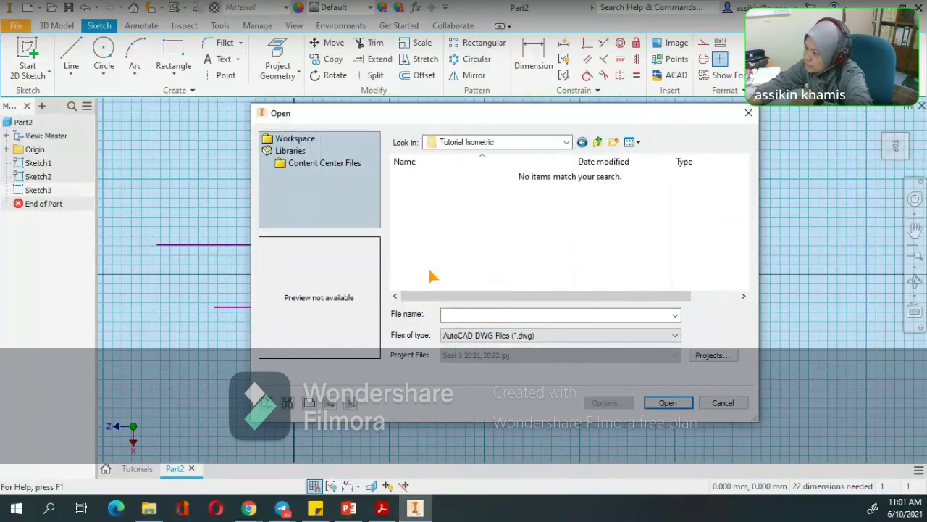
left_click(596, 142)
Open the PRACTICAL TASK 3 DWG file from the CLASS 15.10 folder, accepting its location outside the project search path
double_click(445, 178)
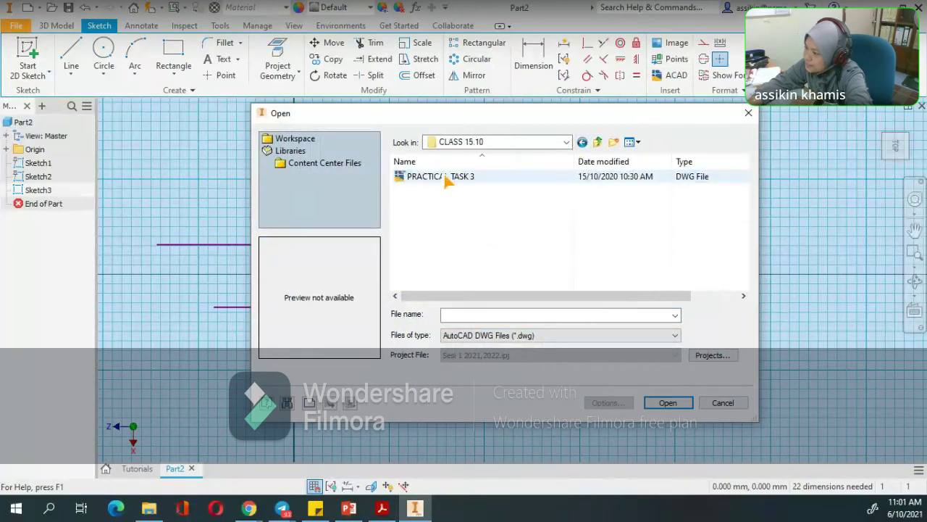
left_click(448, 178)
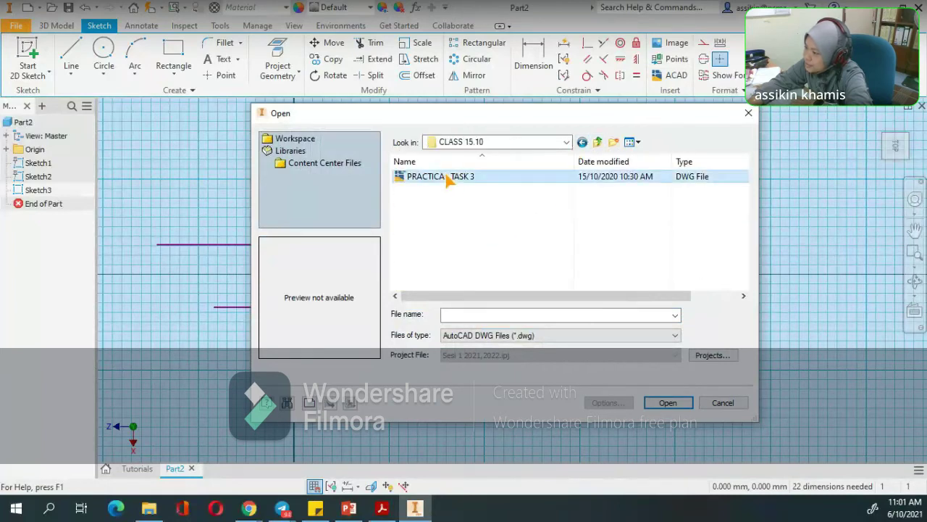
left_click(662, 403)
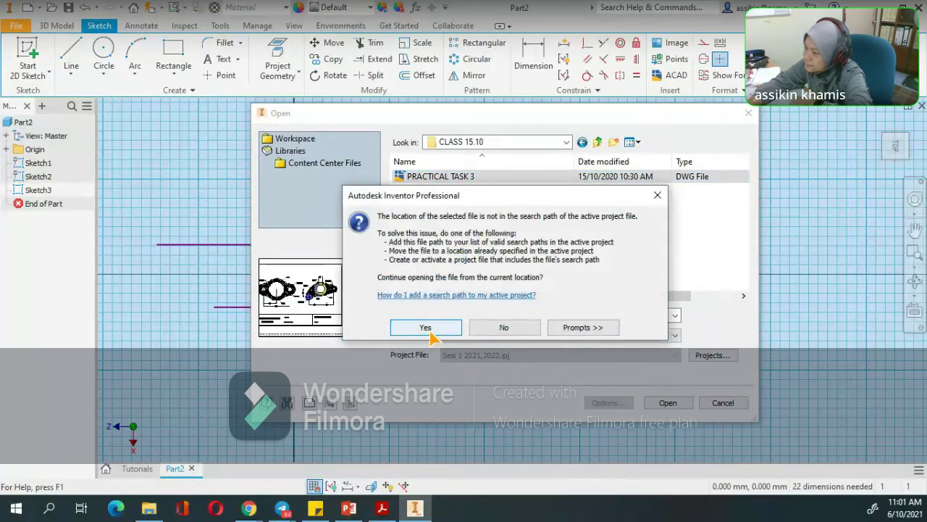
left_click(426, 328)
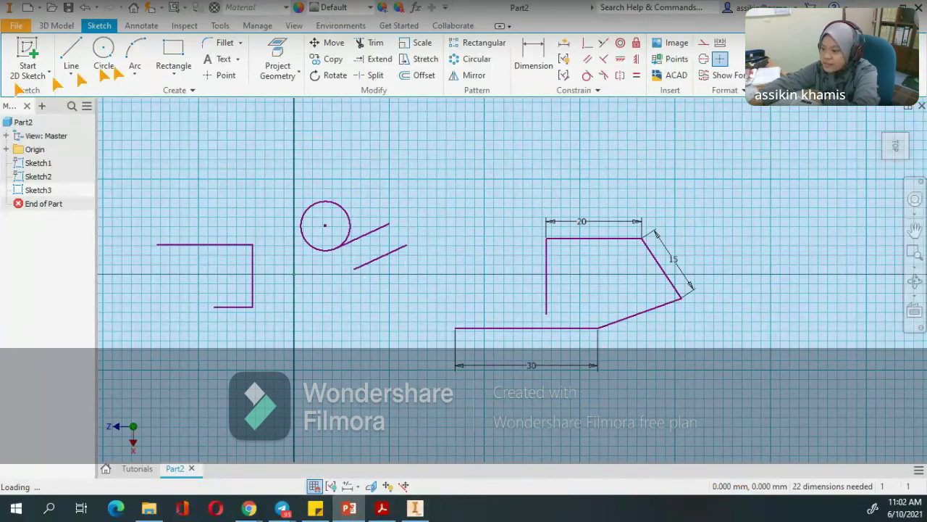
Switch to PowerPoint and look through the Basic Draw Commands slides of the 2D Sketching presentation
left_click(348, 507)
left_click(556, 15)
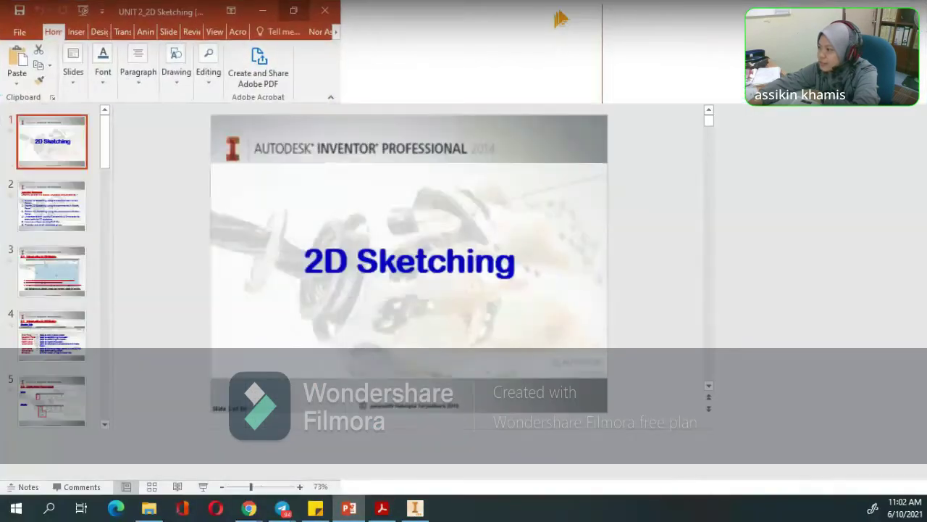
scroll(87, 326, "down", 8)
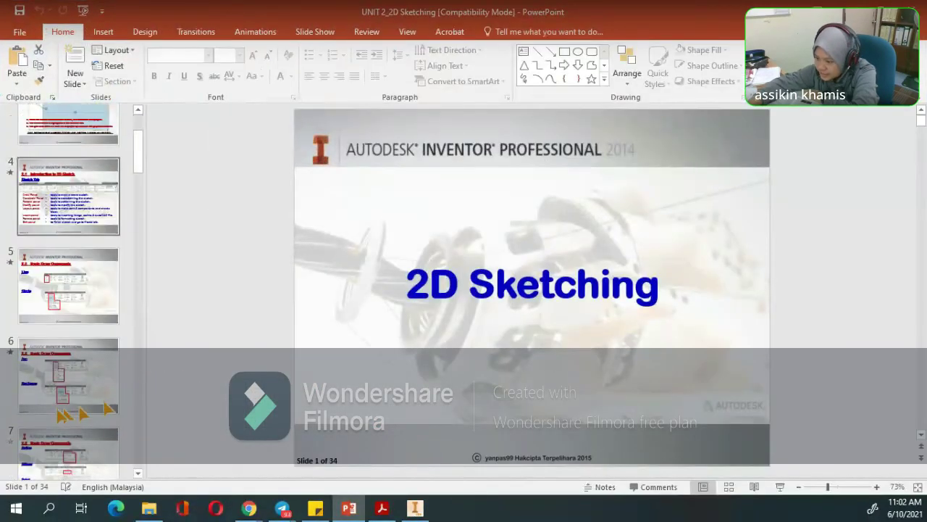
left_click(94, 286)
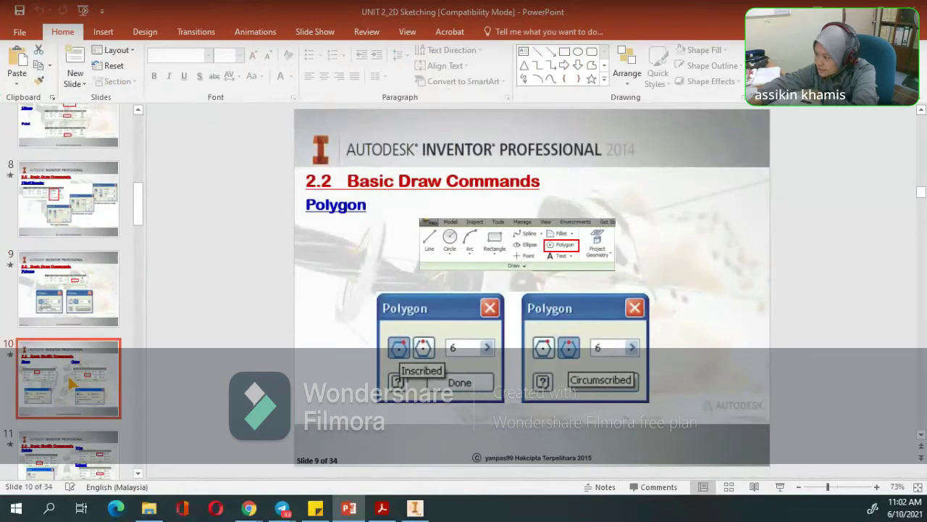
left_click(88, 347)
left_click(84, 210)
left_click(84, 139)
scroll(65, 290, "up", 4)
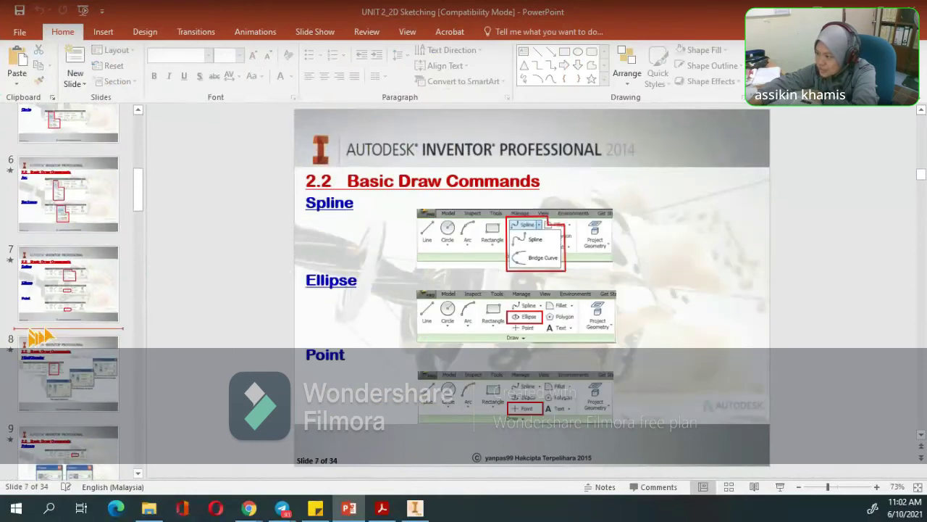
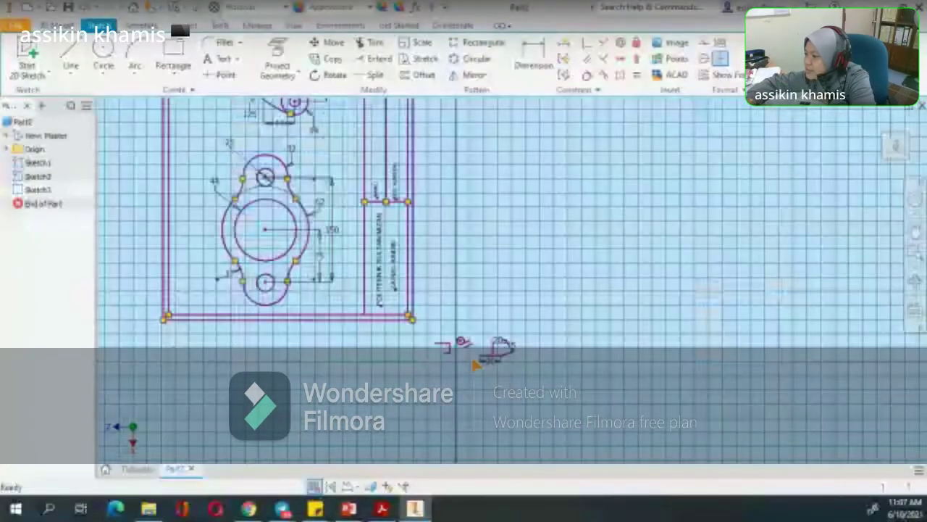
Examine the imported PRACTICAL TASK 3 drawing, including its two dimensioned parts and its title block
scroll(474, 362, "down", 3)
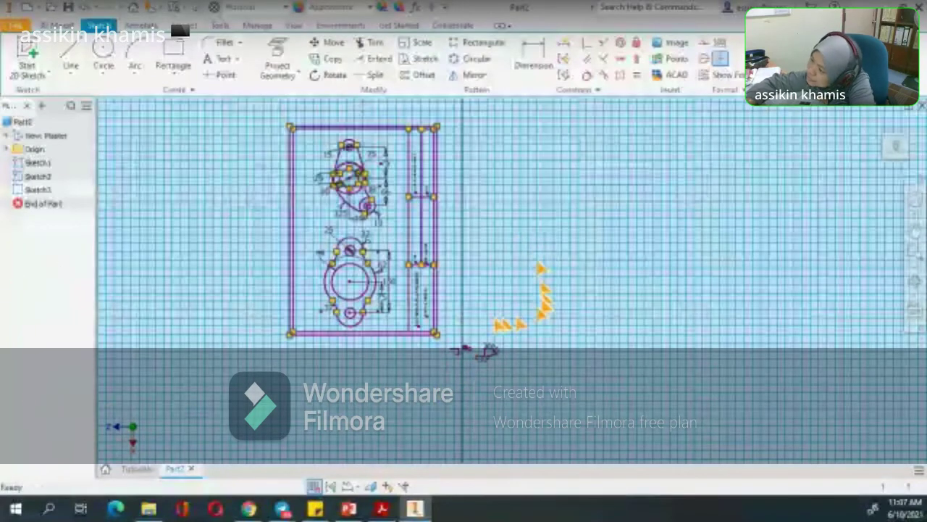
scroll(471, 353, "up", 3)
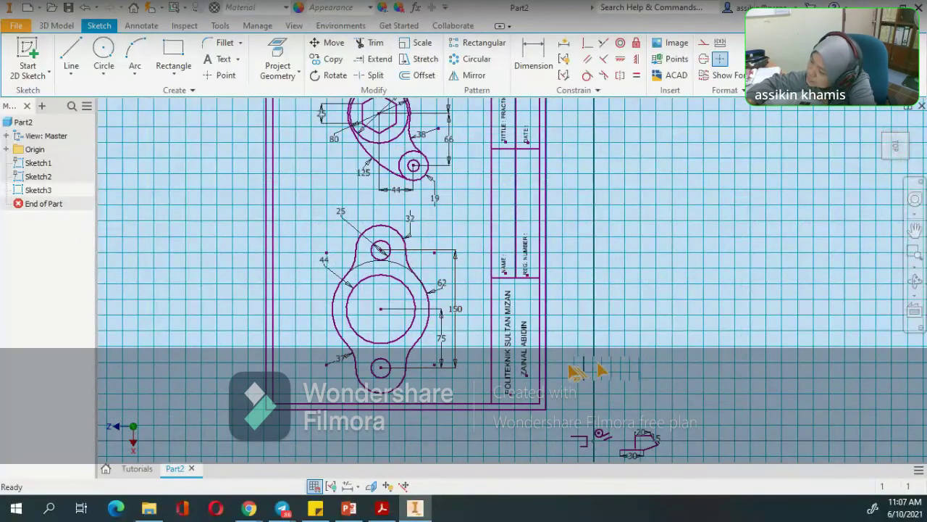
scroll(573, 372, "down", 2)
scroll(570, 376, "up", 6)
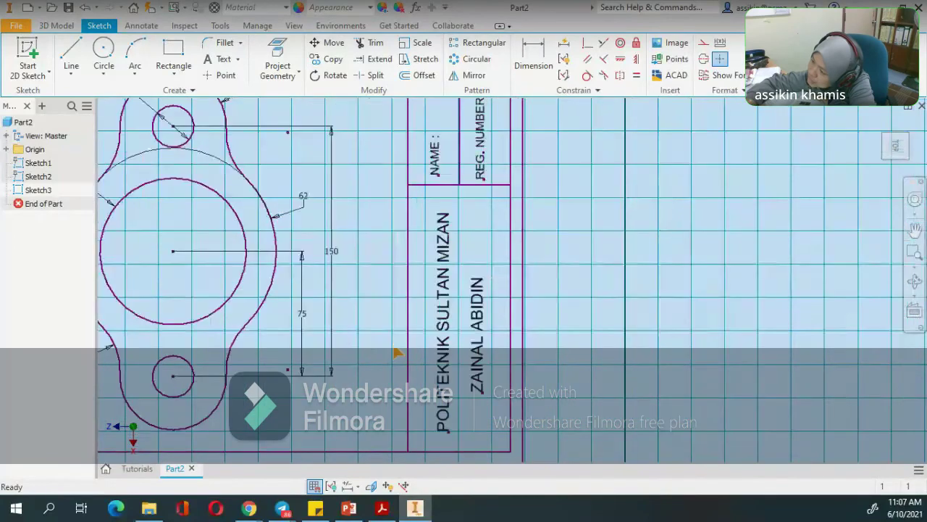
scroll(485, 336, "down", 5)
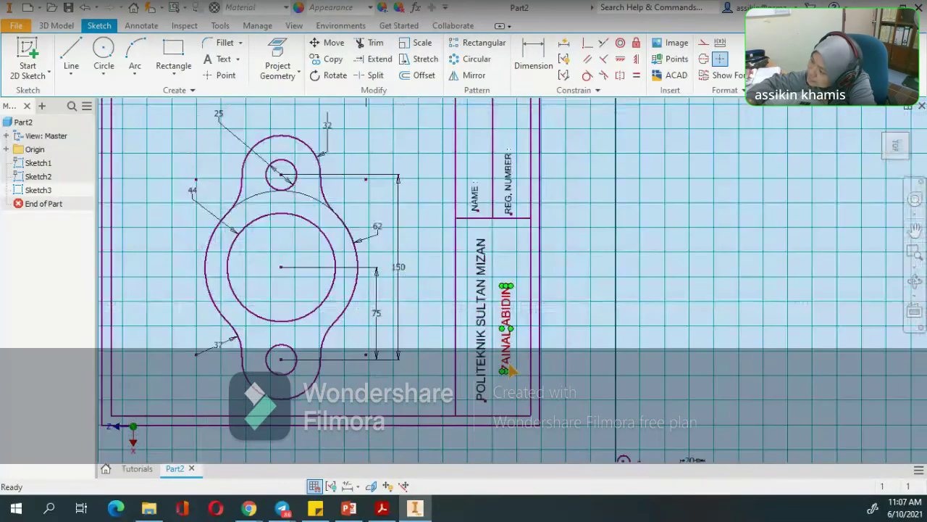
scroll(499, 312, "down", 4)
scroll(398, 244, "up", 3)
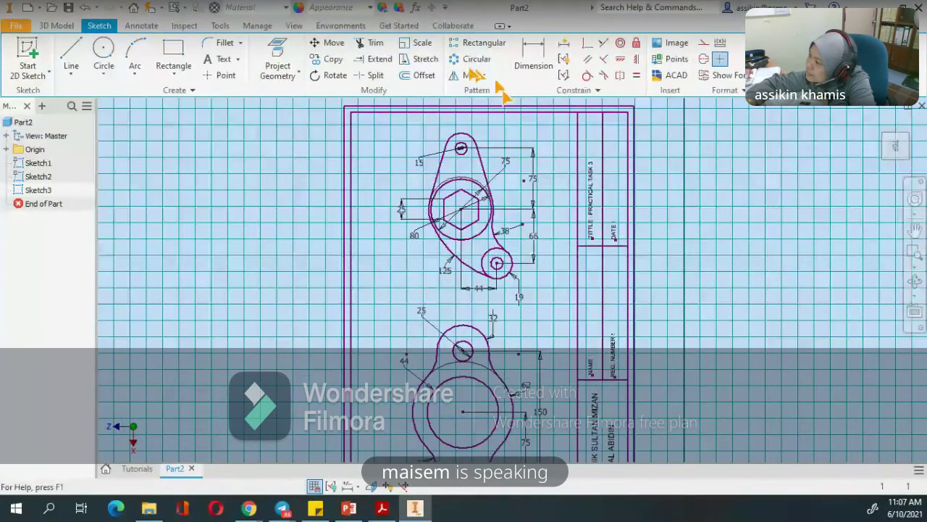
scroll(526, 246, "up", 2)
scroll(527, 247, "up", 3)
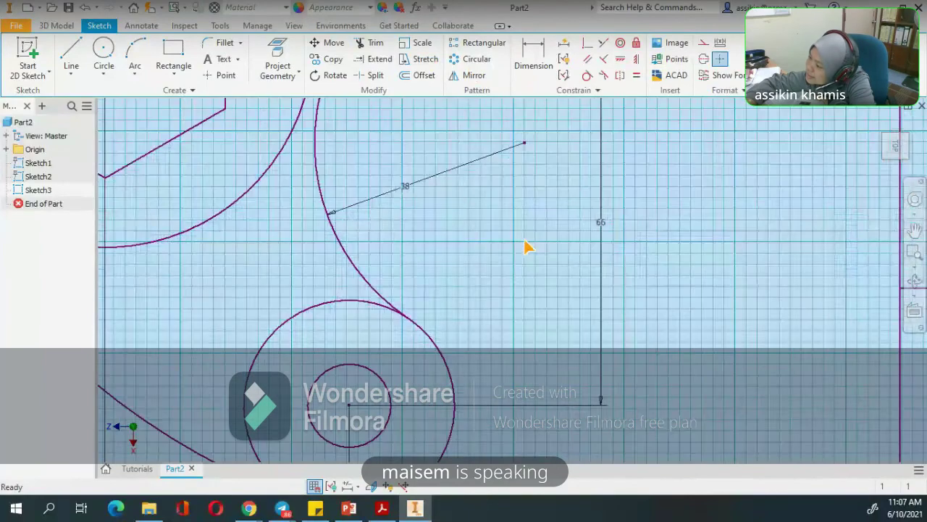
scroll(527, 247, "down", 4)
scroll(527, 245, "up", 2)
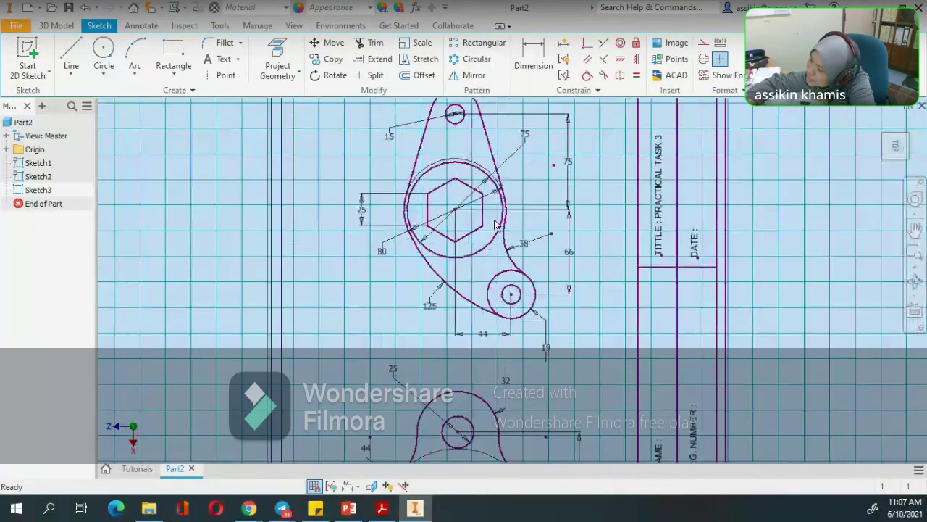
scroll(420, 230, "up", 3)
scroll(420, 231, "down", 4)
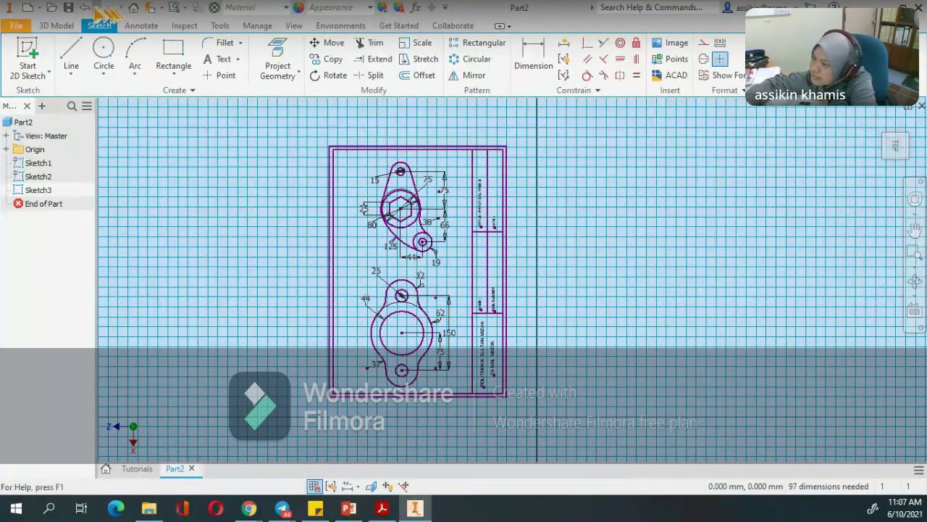
Undo the deletion of the small practice sketches next to the imported drawing
left_click(89, 10)
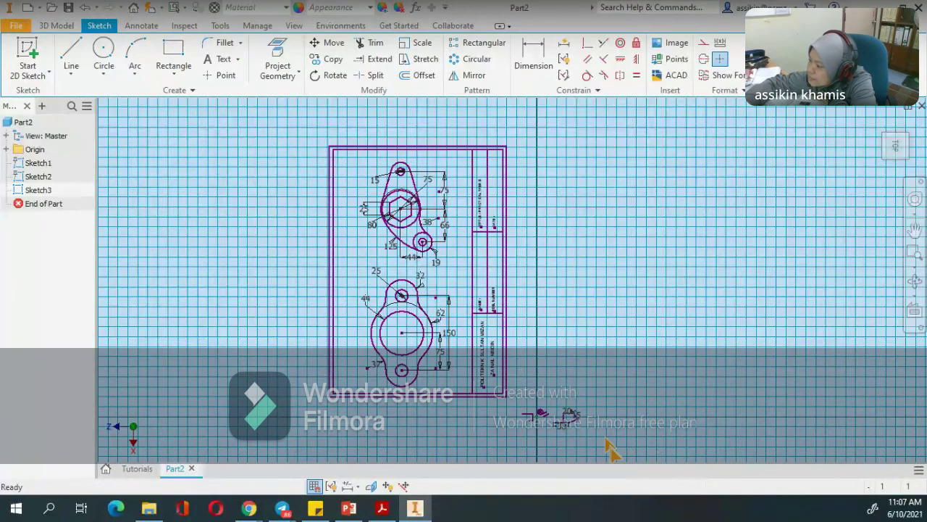
scroll(579, 453, "down", 5)
scroll(550, 435, "up", 10)
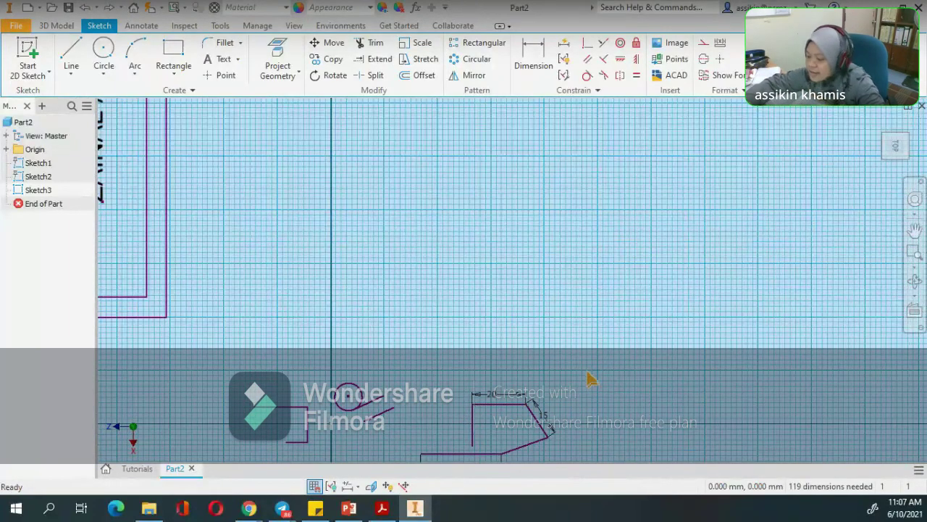
scroll(584, 339, "up", 5)
scroll(508, 243, "down", 6)
scroll(507, 316, "up", 5)
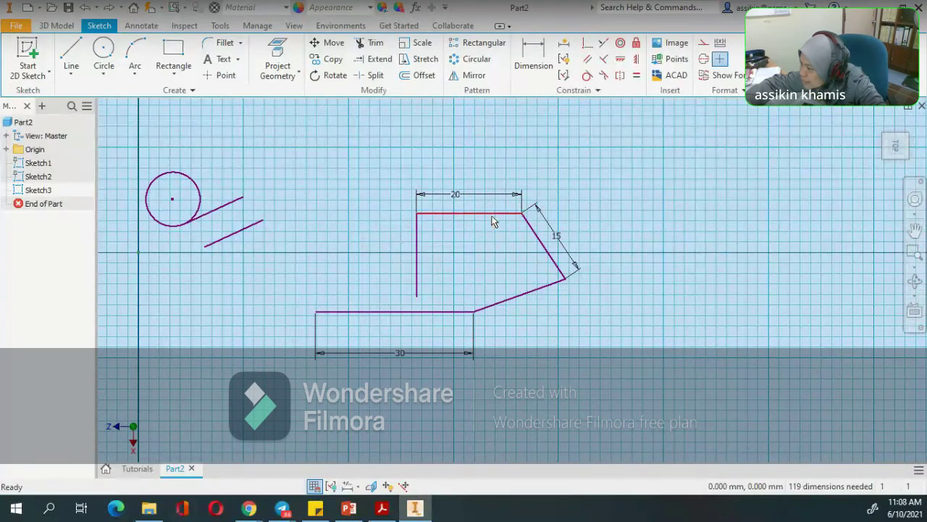
Delete the constraint at the middle of the 20 mm line in the dimensioned practice shape
scroll(404, 188, "down", 1)
scroll(394, 170, "up", 5)
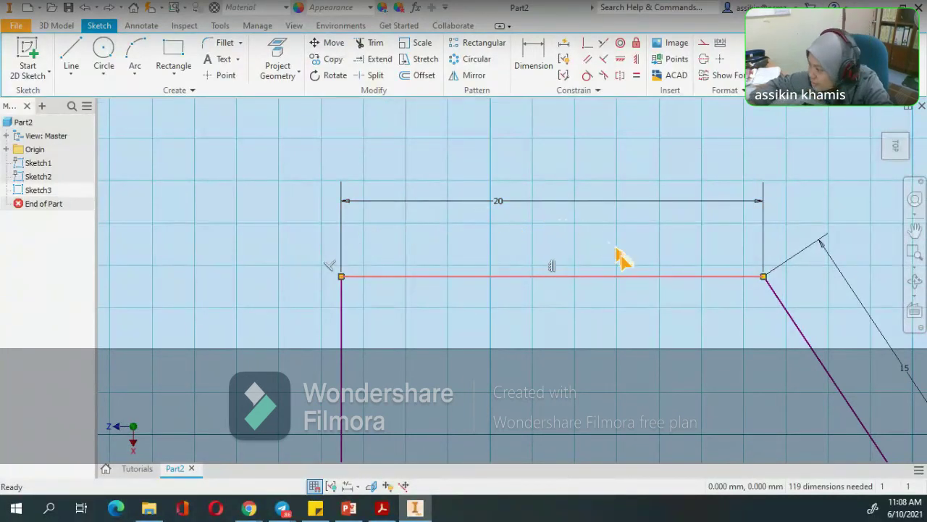
right_click(555, 267)
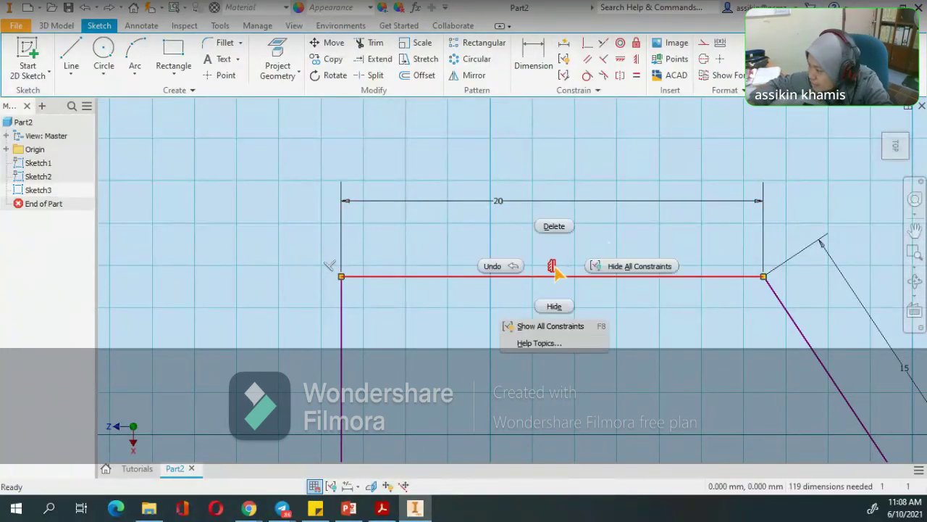
left_click(555, 228)
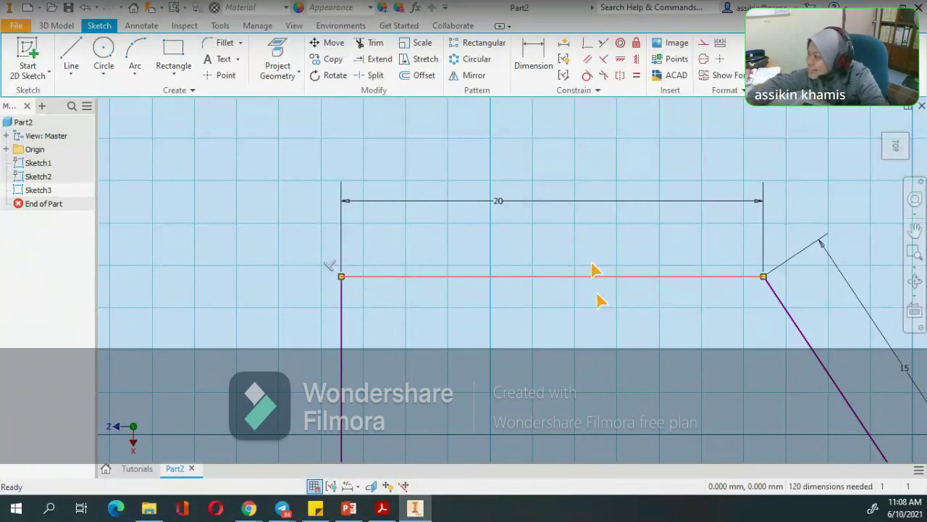
Delete all the practice geometry outside the imported drawing: the open rectangle, the circle with its two lines, and the dimensioned shape
scroll(579, 279, "up", 5)
scroll(599, 294, "down", 5)
scroll(570, 273, "up", 5)
scroll(581, 273, "up", 3)
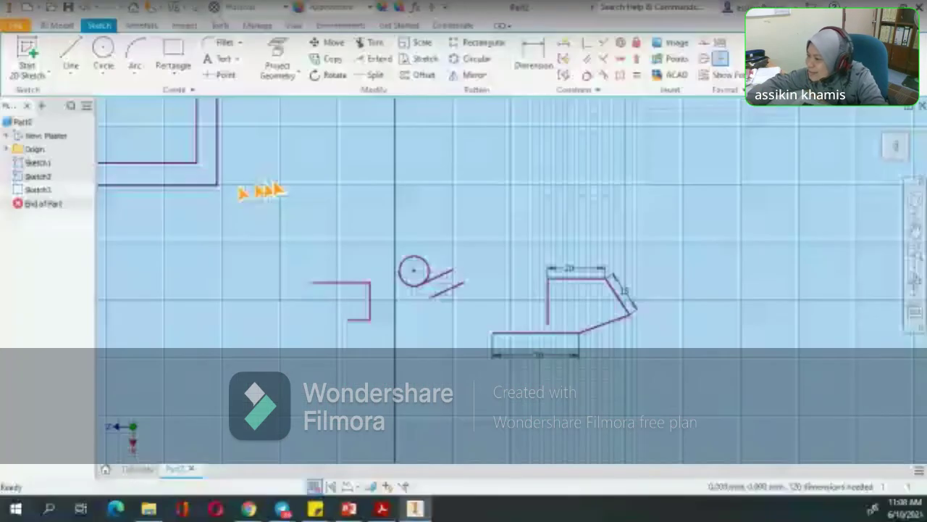
left_click_drag(275, 182, 678, 413)
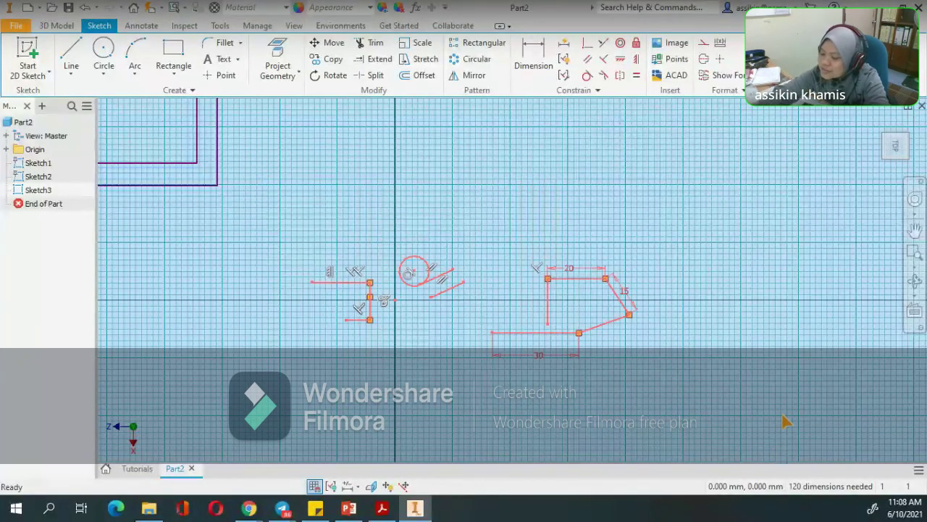
key("Delete")
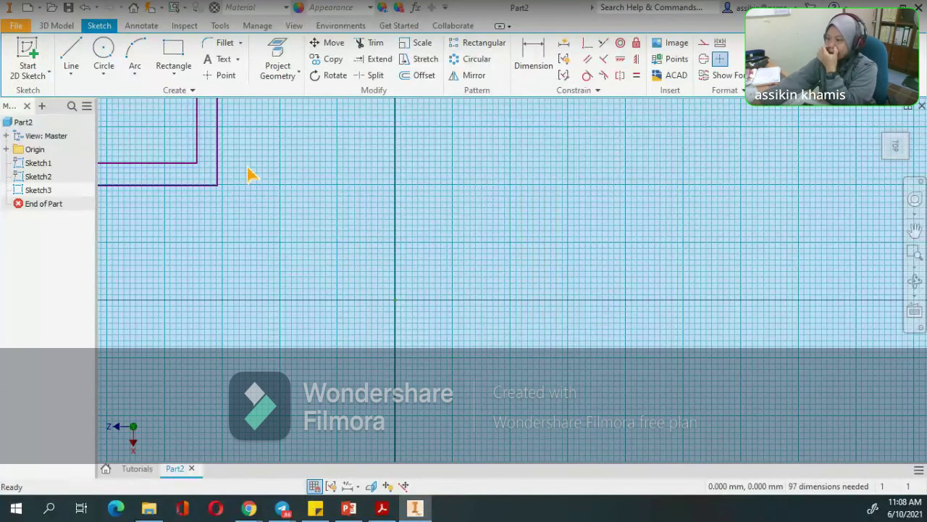
Start rotating the whole imported drawing about its frame corner nearest the origin, enabling precise input and allowing dimensions to be relaxed
scroll(517, 363, "up", 4)
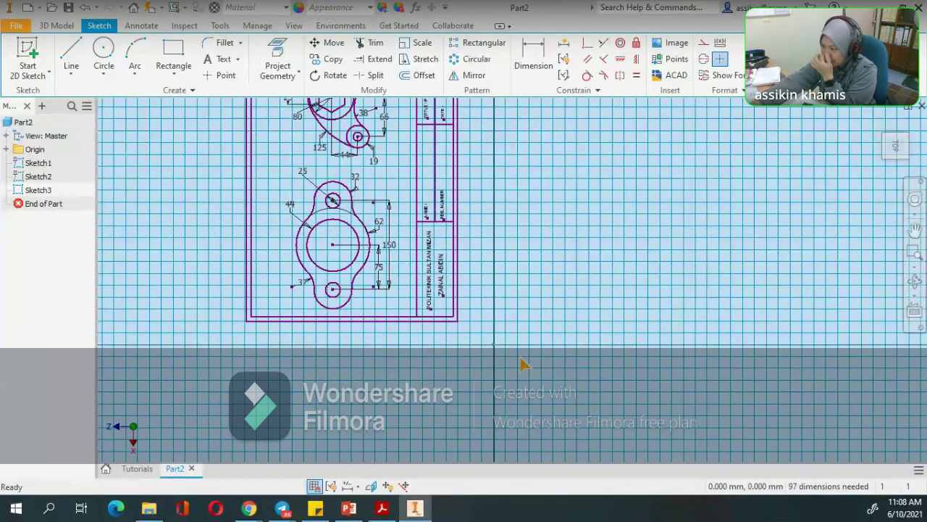
scroll(525, 364, "up", 3)
left_click_drag(325, 128, 390, 182)
mouse_move(329, 128)
left_mouse_down()
mouse_move(467, 229)
mouse_move(587, 391)
left_mouse_up()
right_click(543, 191)
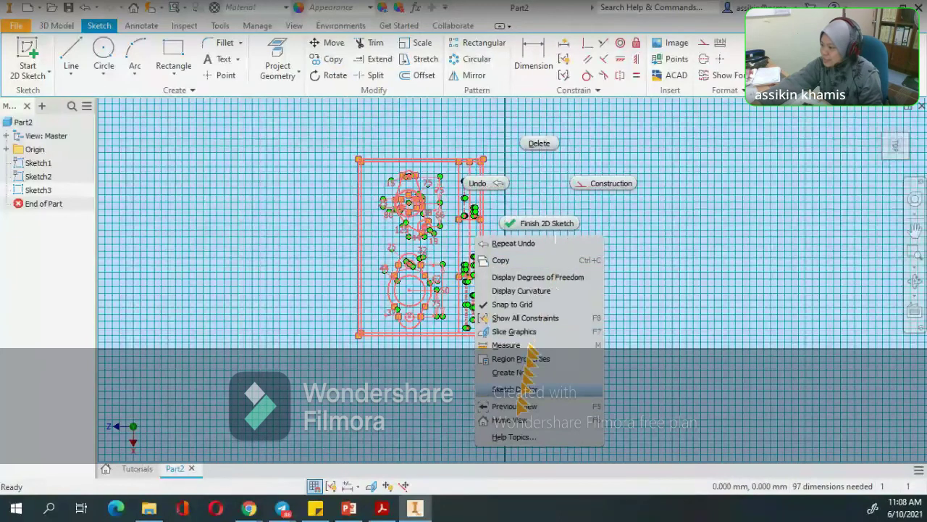
left_click(329, 79)
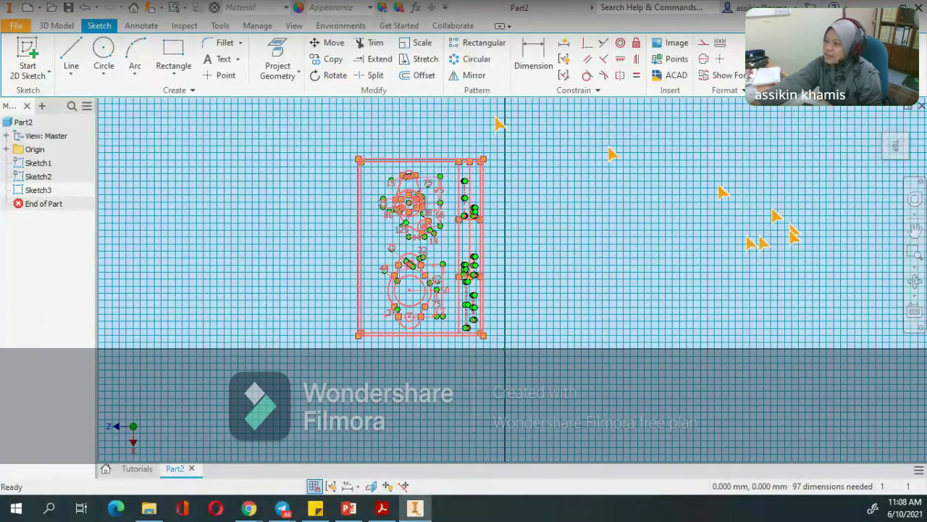
left_click(332, 79)
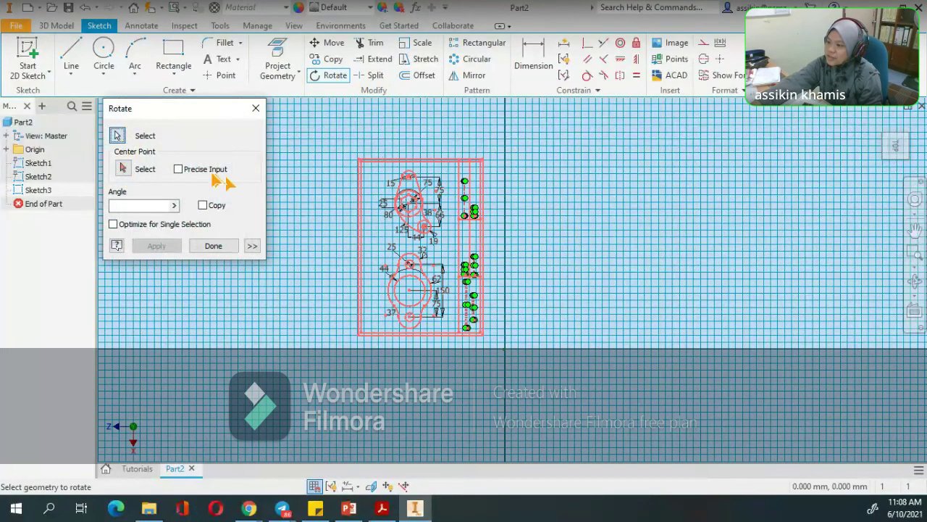
left_click(178, 169)
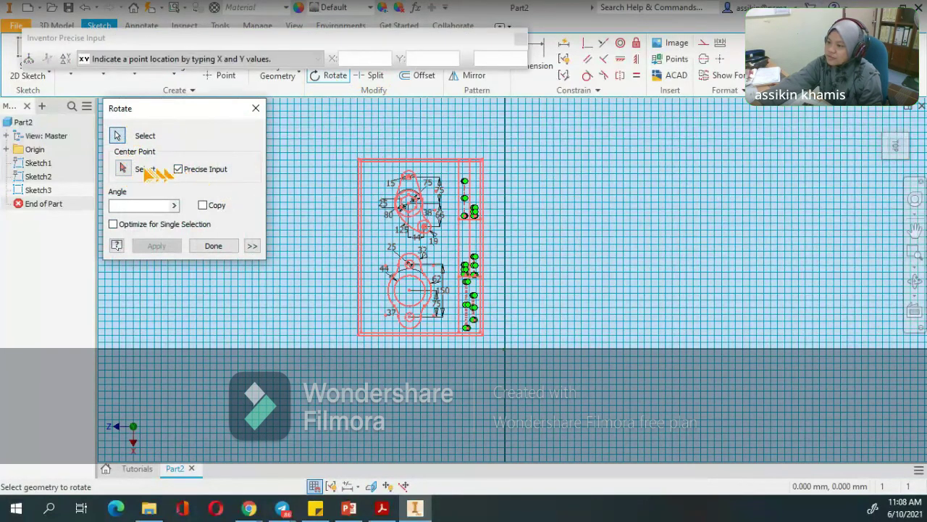
left_click(125, 169)
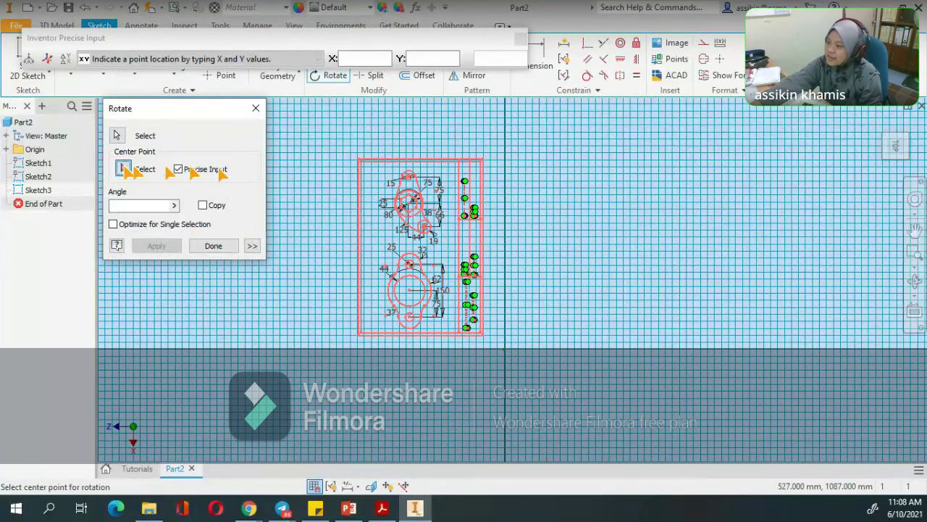
left_click(484, 337)
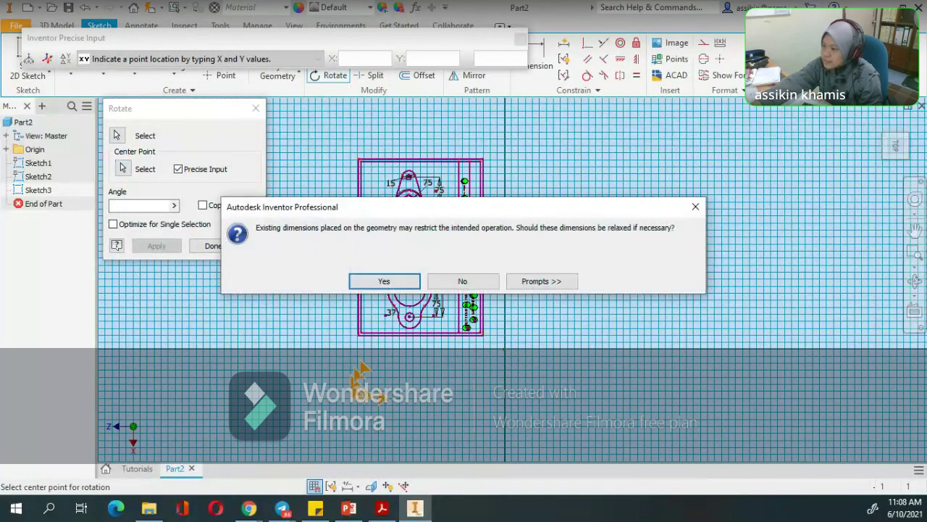
left_click(400, 286)
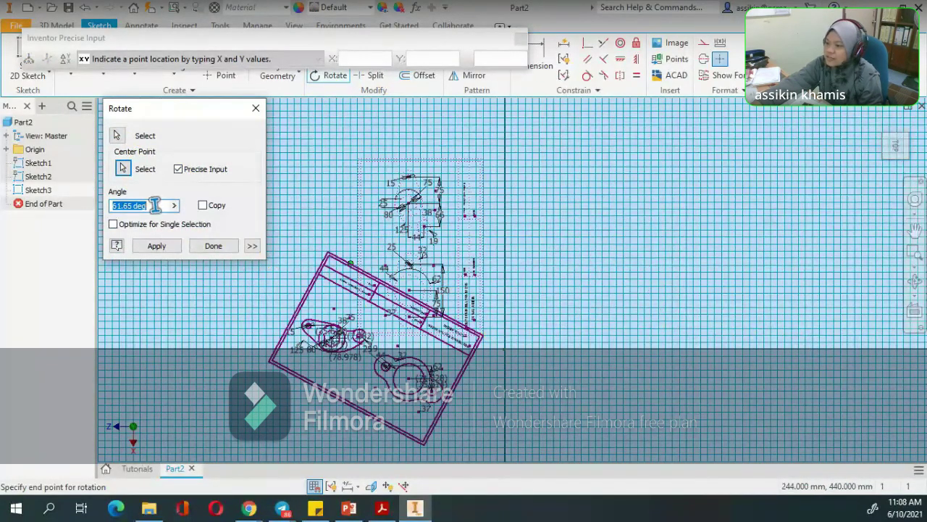
Try rotation angles of 90, 180 and 45 degrees for the imported drawing
type("90")
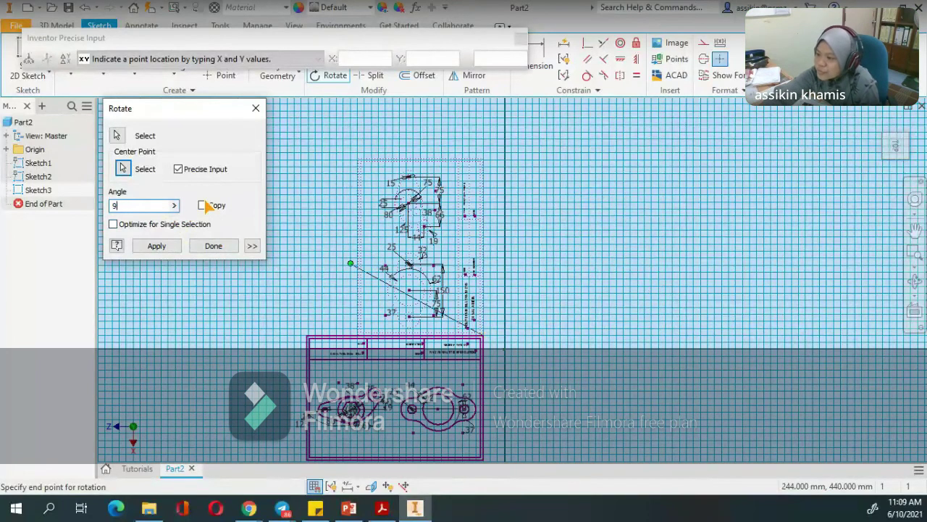
key("Return")
type("180")
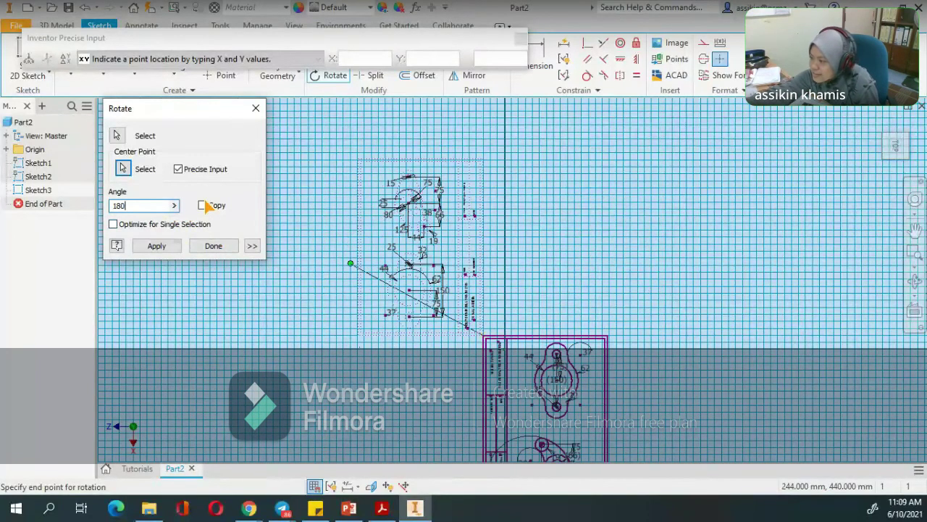
key("Return")
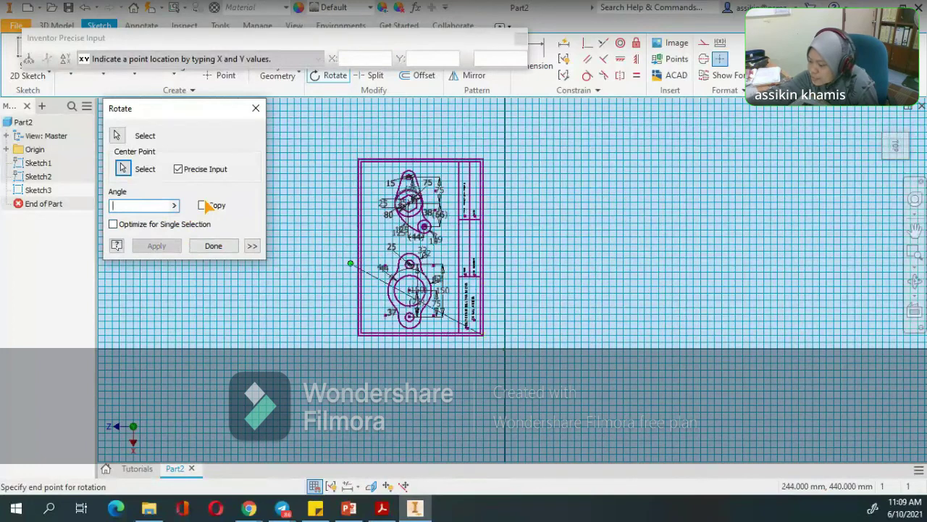
type("45")
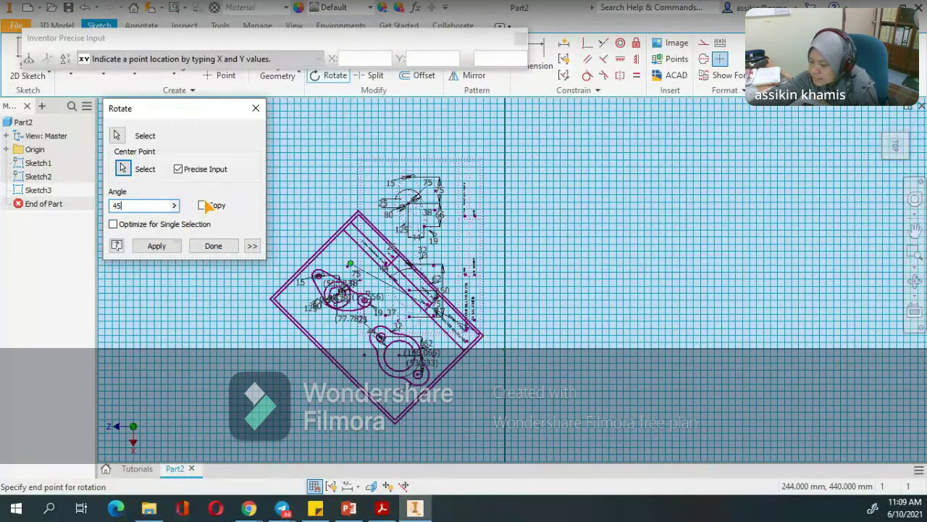
key("BackSpace")
key("BackSpace")
type("90")
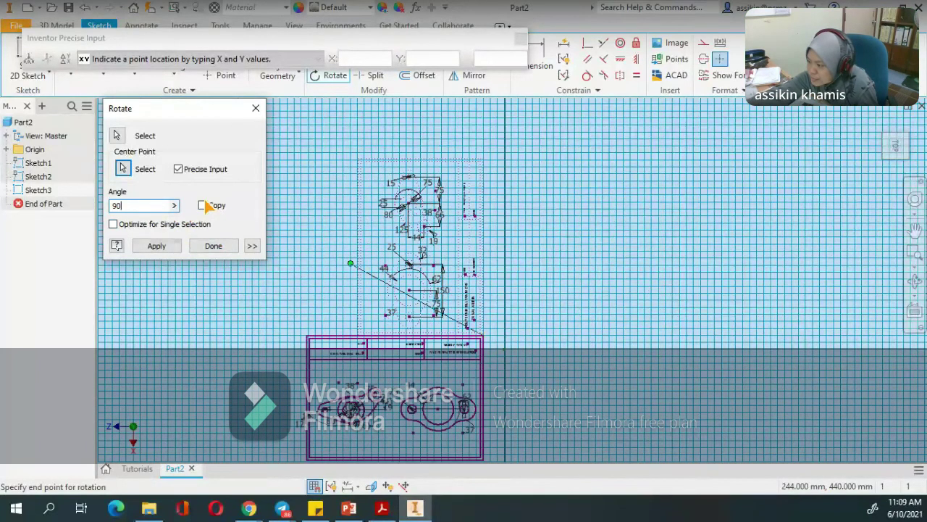
key("BackSpace")
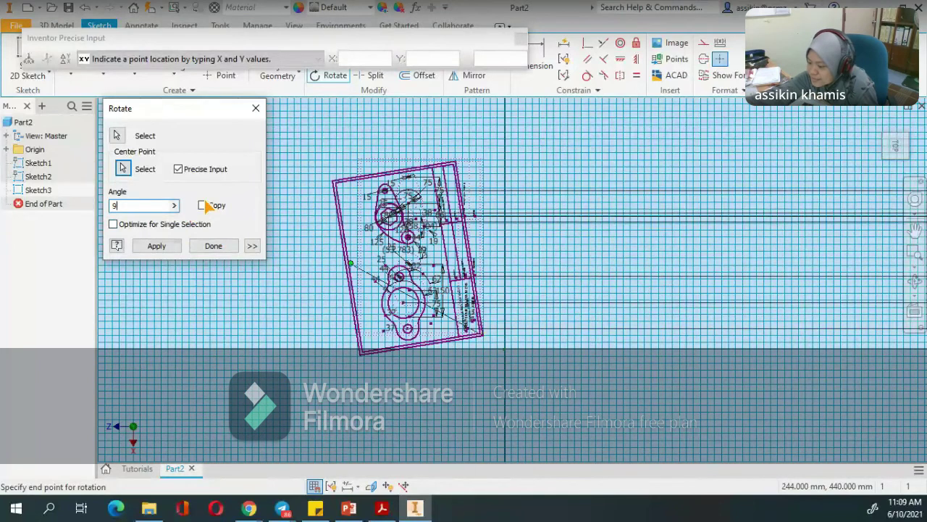
key("BackSpace")
Rotate the imported drawing by -90 degrees and finish the Rotate command
type("-90")
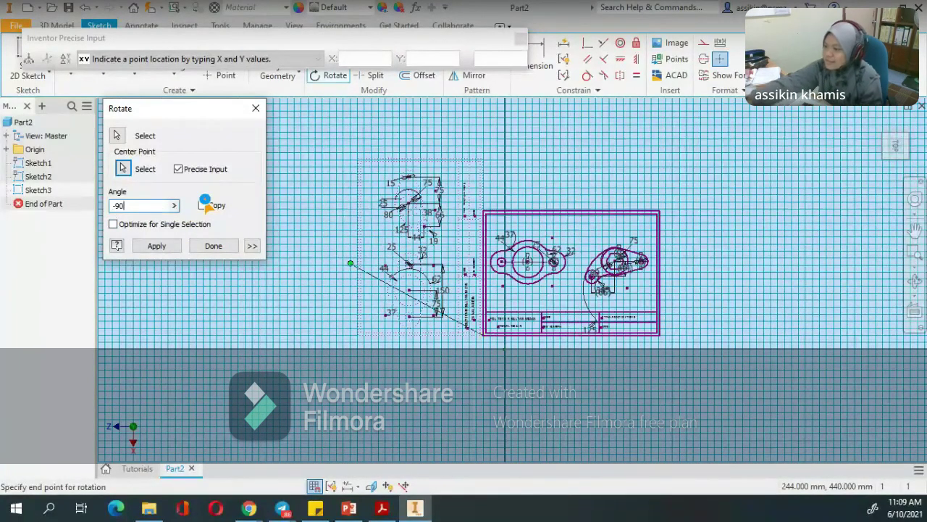
left_click(205, 203)
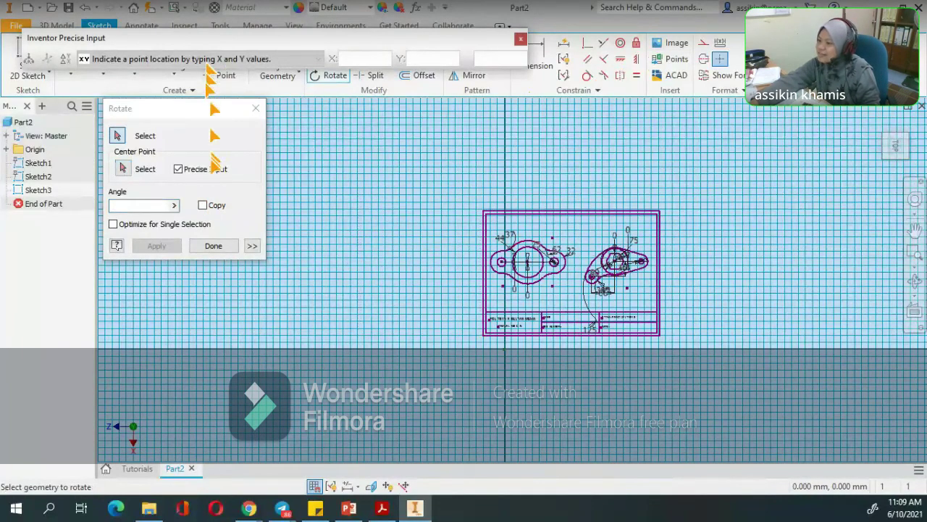
left_click(213, 246)
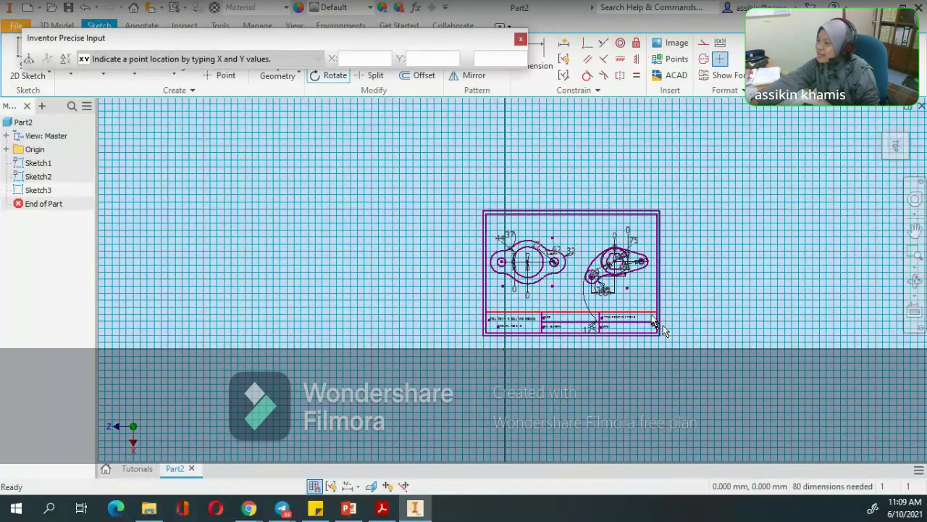
Examine the two rotated parts and their dimensions, and close the Precise Input window
scroll(661, 327, "up", 5)
scroll(482, 326, "down", 5)
scroll(359, 217, "up", 5)
scroll(405, 239, "down", 5)
scroll(467, 246, "up", 5)
scroll(497, 123, "down", 3)
scroll(499, 115, "up", 3)
scroll(515, 44, "down", 3)
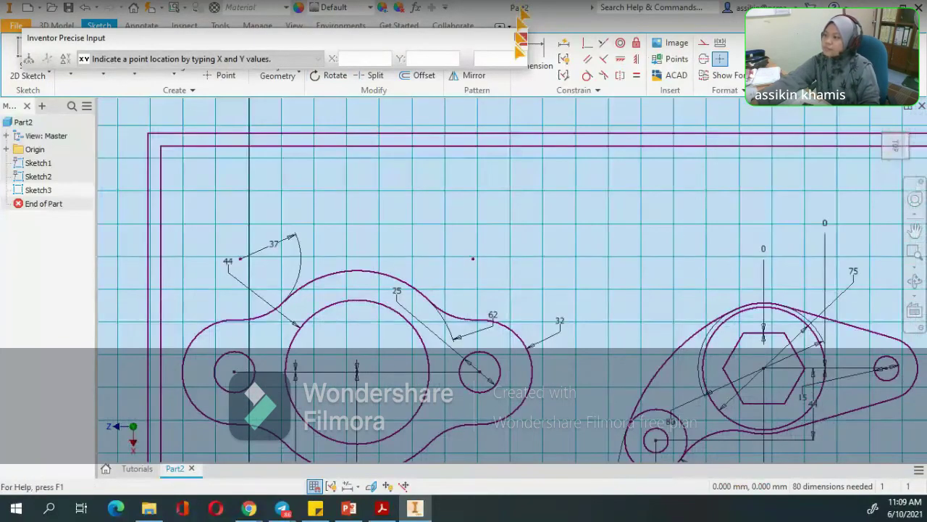
left_click(522, 41)
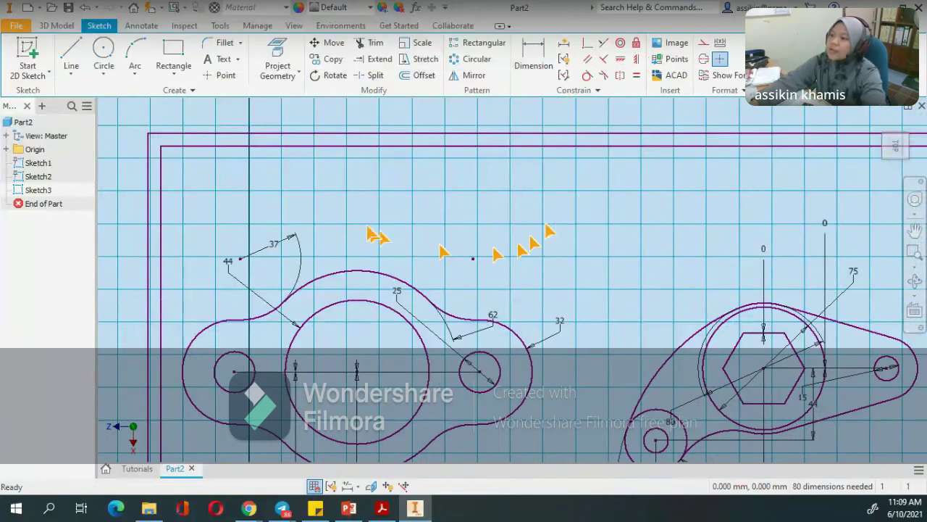
scroll(442, 195, "up", 3)
scroll(524, 300, "down", 6)
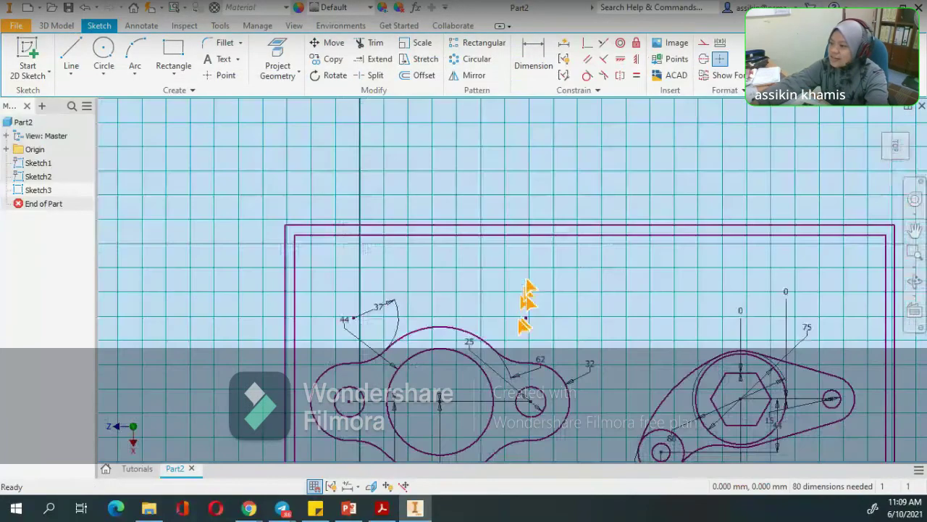
scroll(348, 215, "up", 2)
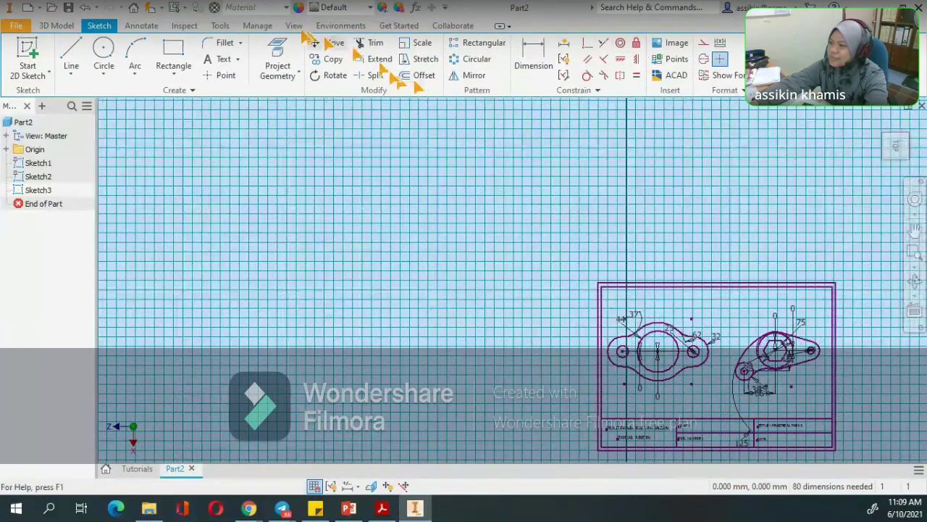
Turn off the display of sketch grid lines in the application options
left_click(220, 25)
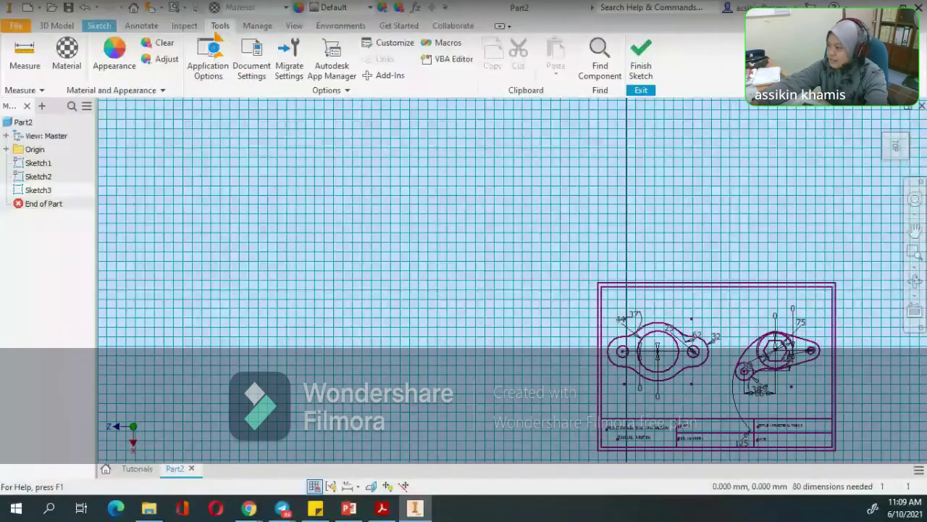
left_click(209, 71)
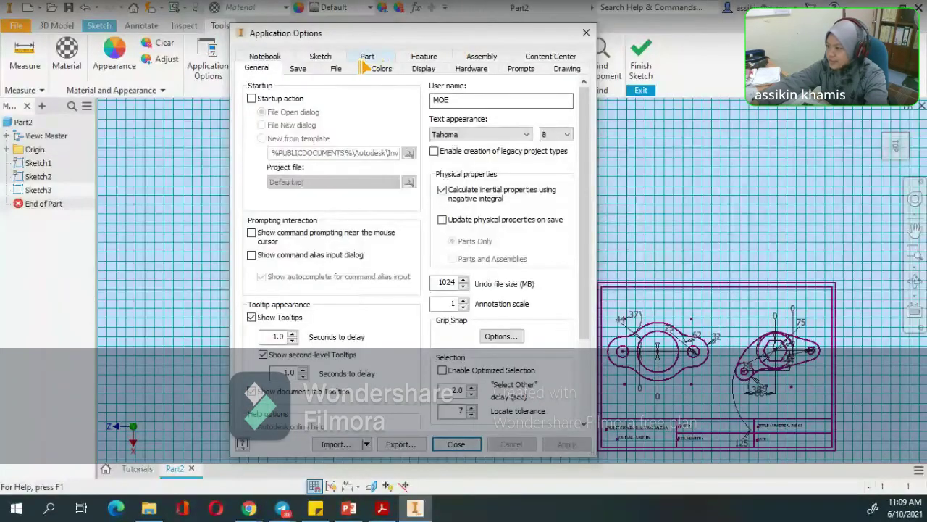
left_click(336, 58)
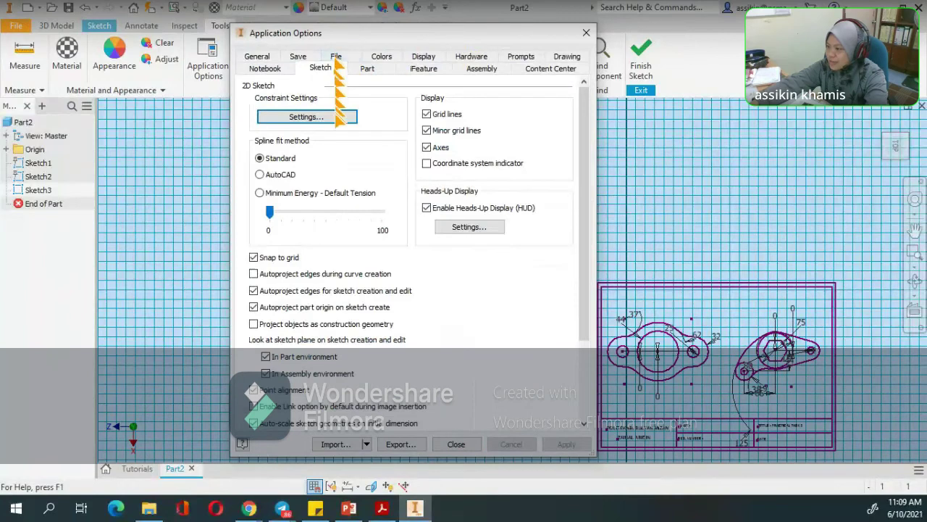
left_click(427, 113)
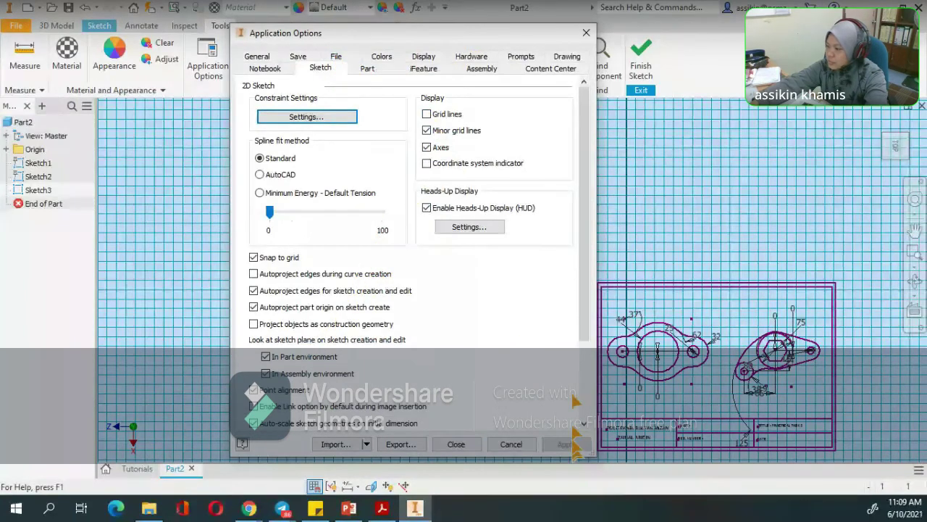
left_click(566, 444)
left_click(455, 444)
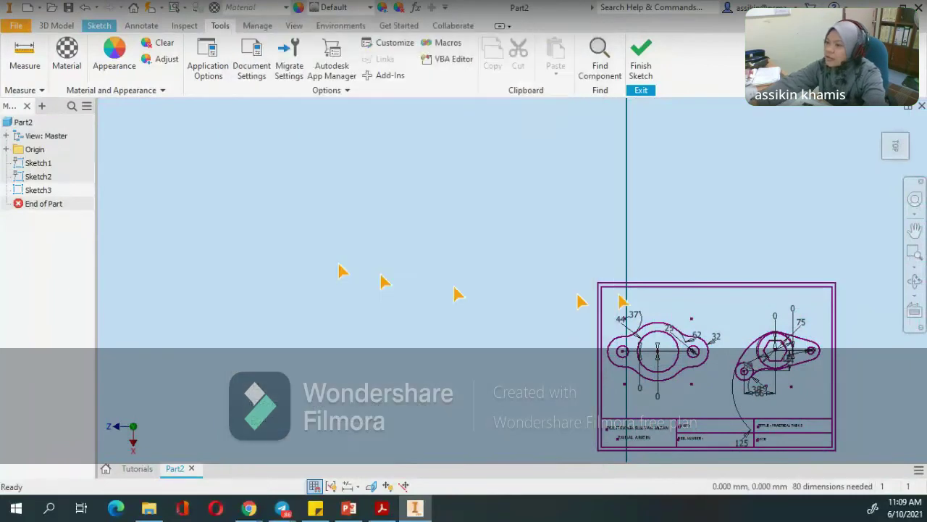
Draw a closed eight-line stepped profile with a notch in its upper edge beside the drawing, its right edge about 187 mm long
left_click(99, 27)
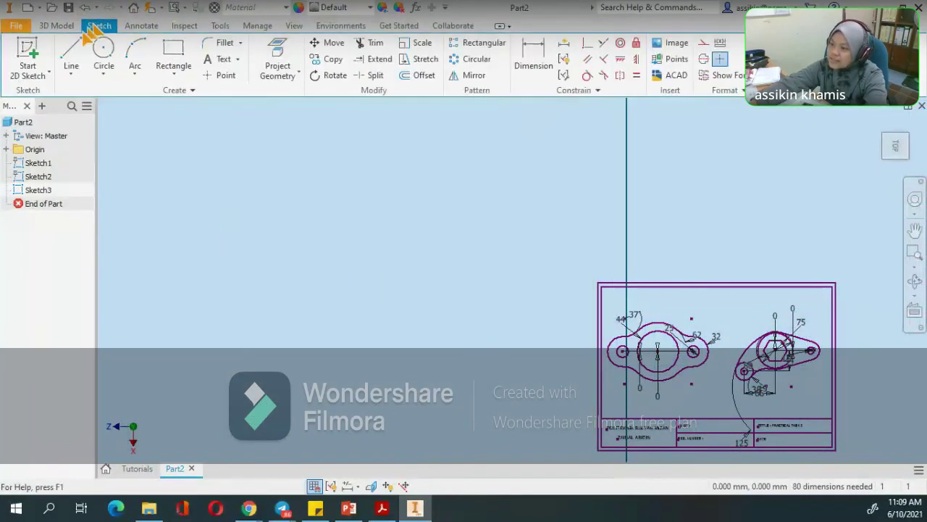
left_click(71, 73)
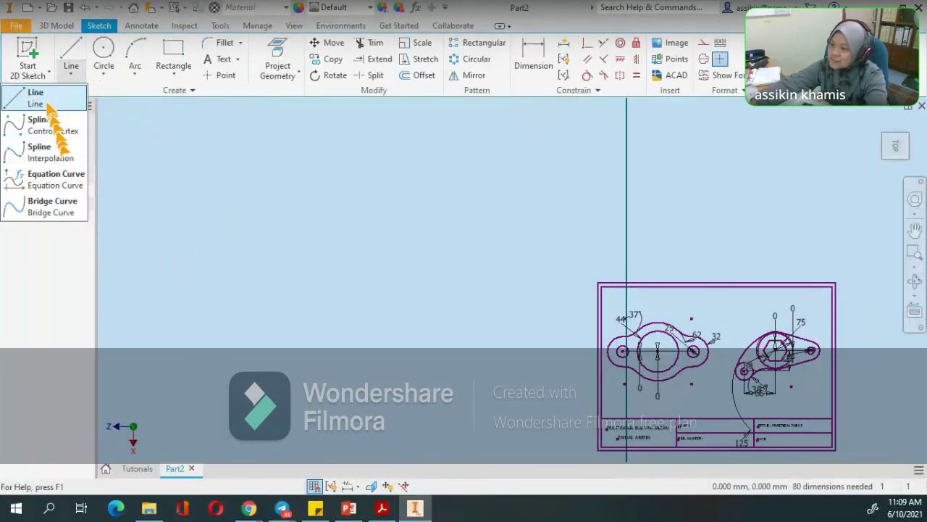
left_click(33, 96)
left_click(215, 268)
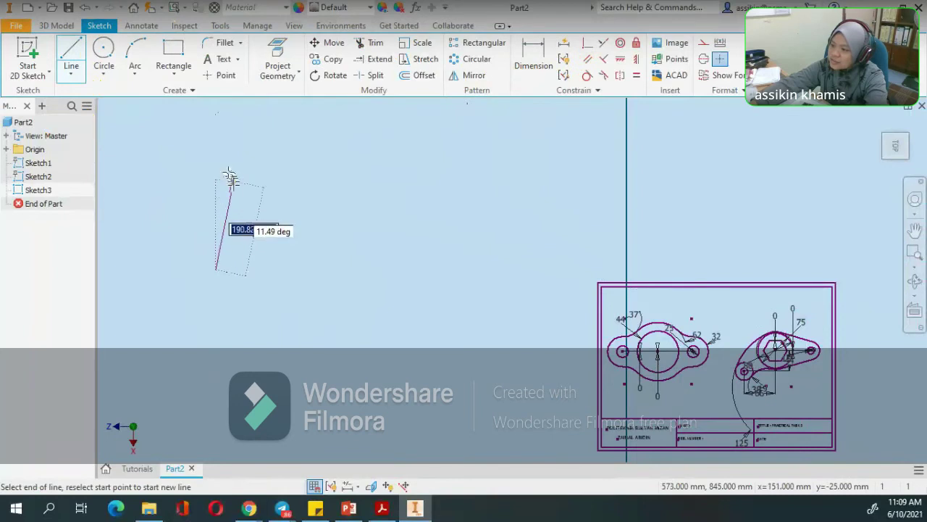
left_click(215, 168)
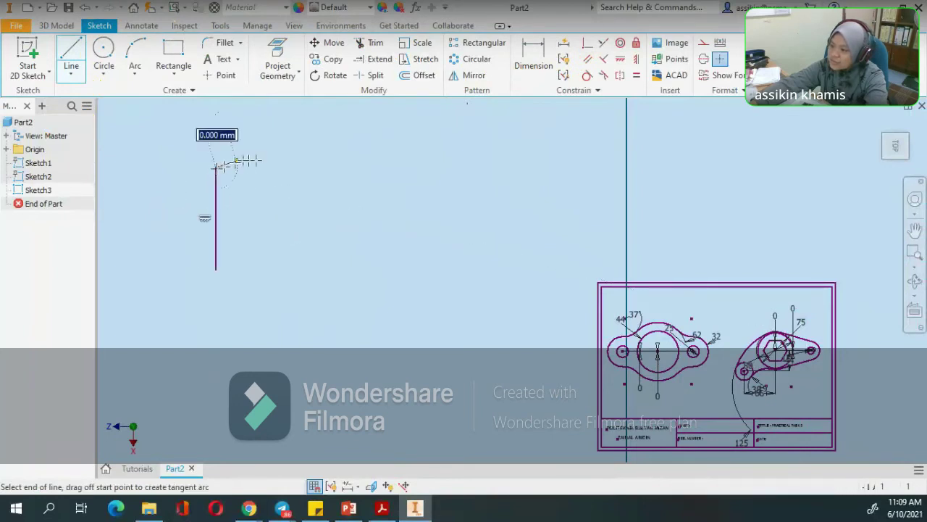
left_click(284, 168)
left_click(284, 218)
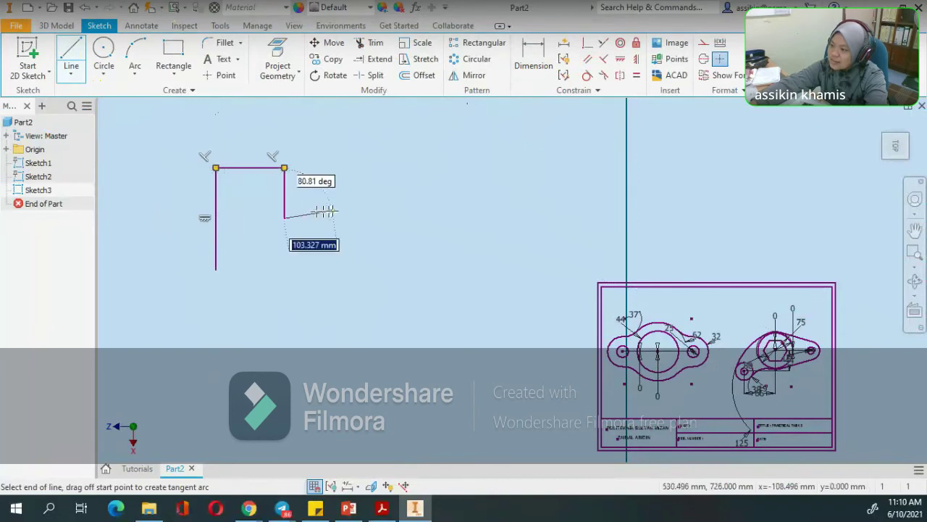
left_click(336, 218)
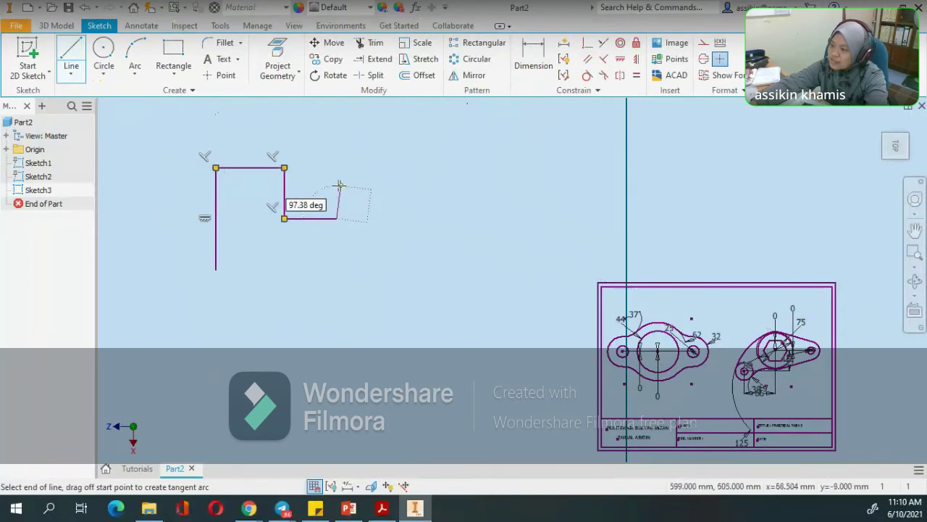
left_click(336, 186)
left_click(385, 186)
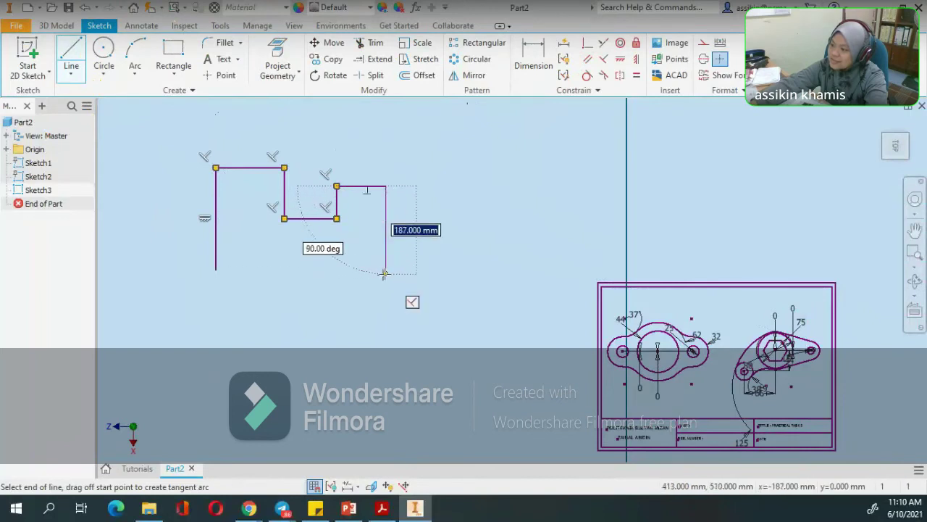
left_click(385, 272)
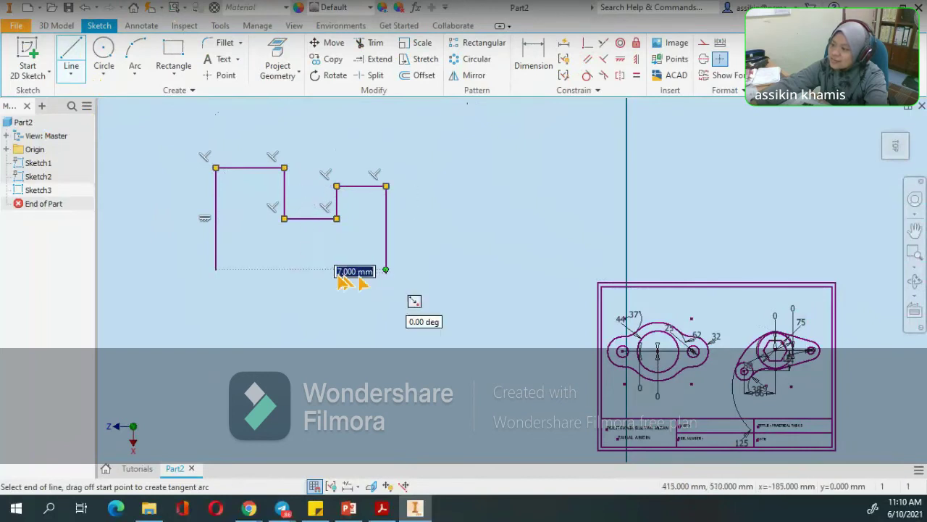
left_click(216, 273)
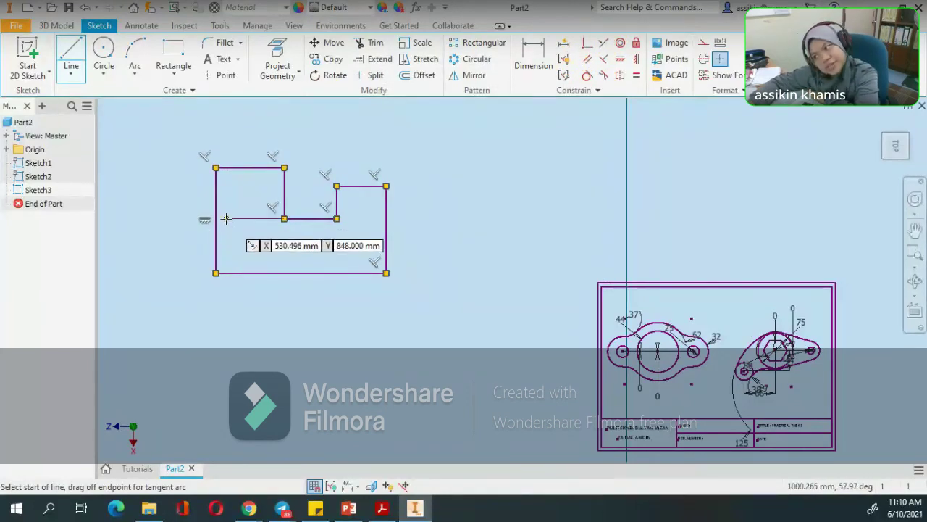
Dimension the lower horizontal edge of the stepped profile and set its length to 400 mm
scroll(238, 152, "down", 2)
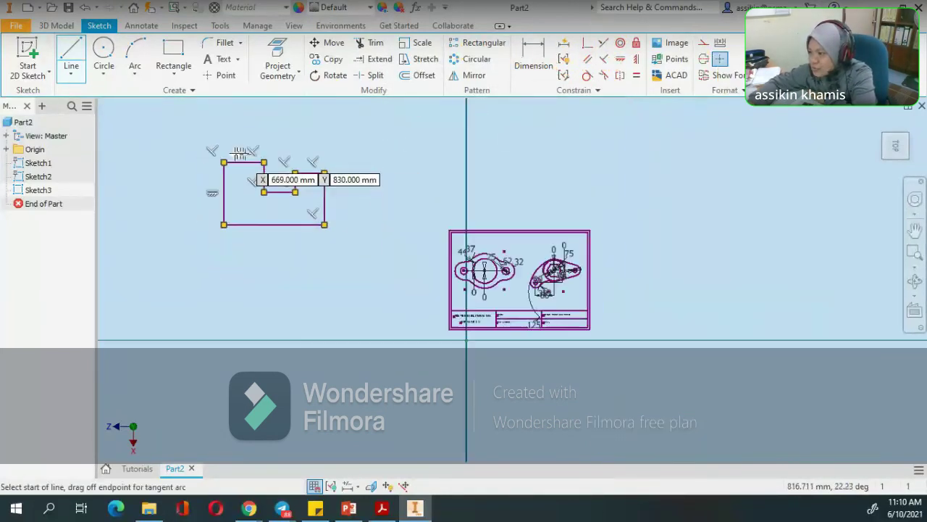
scroll(249, 158, "up", 3)
scroll(341, 170, "down", 2)
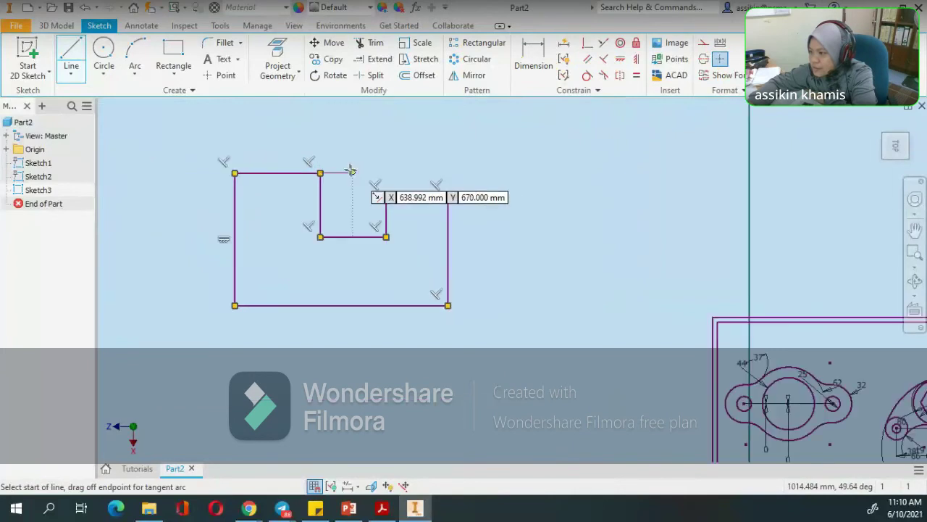
left_click(540, 51)
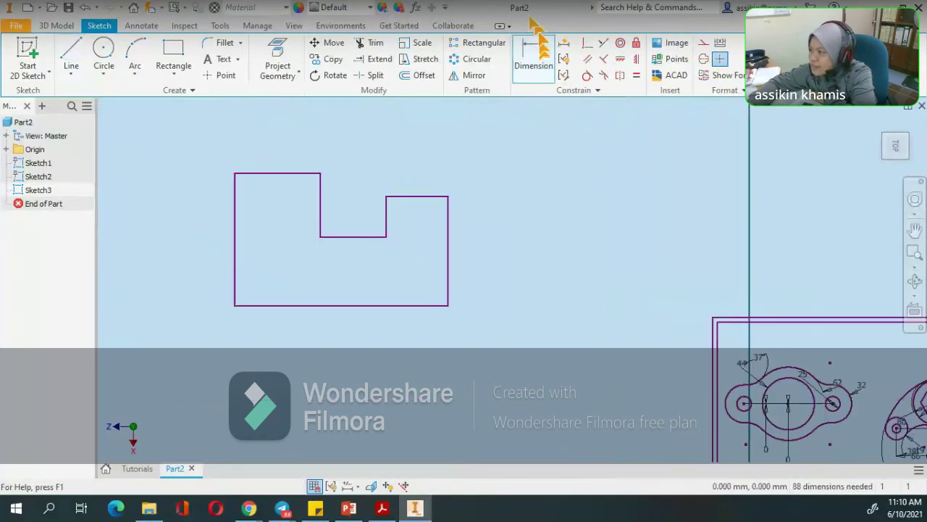
left_click(533, 56)
left_click(399, 306)
left_click(361, 349)
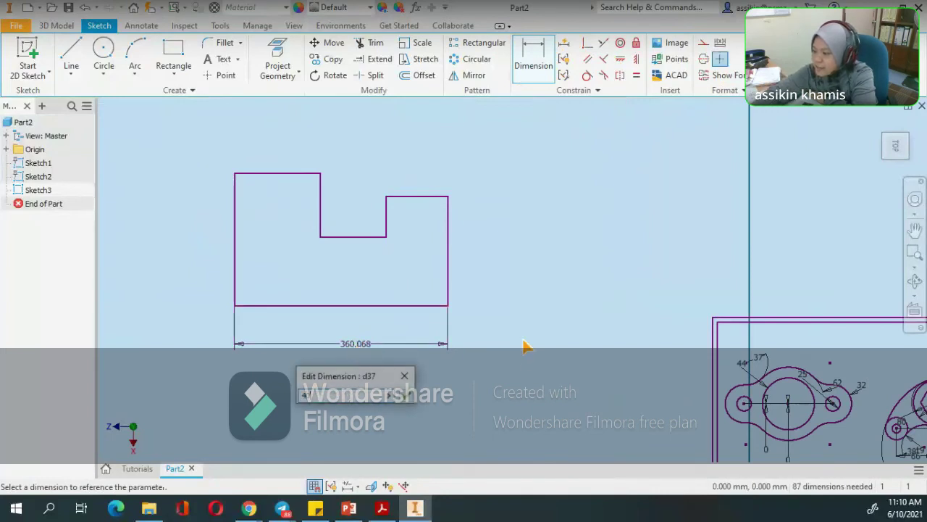
type("400")
key("Return")
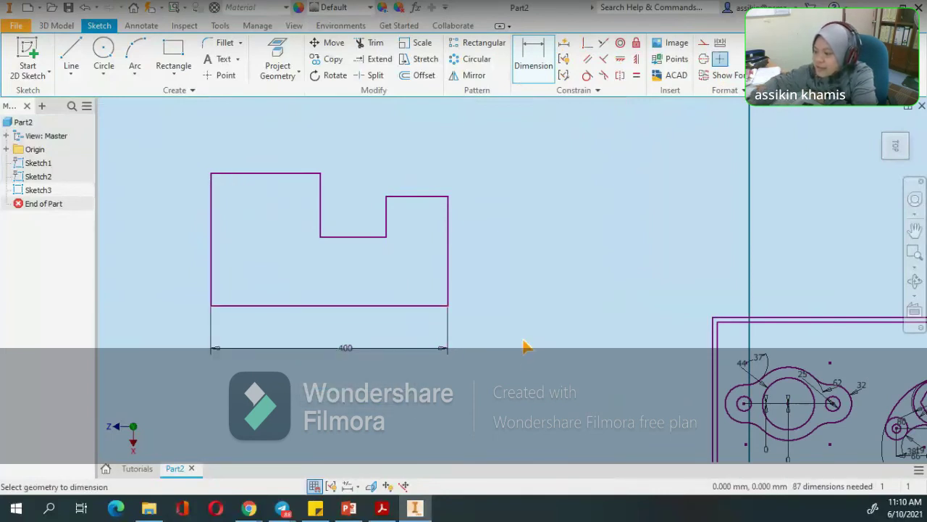
Dimension the profile's upper-left horizontal edge at 200 mm and its left vertical edge at 250 mm
left_click(281, 175)
left_click(274, 152)
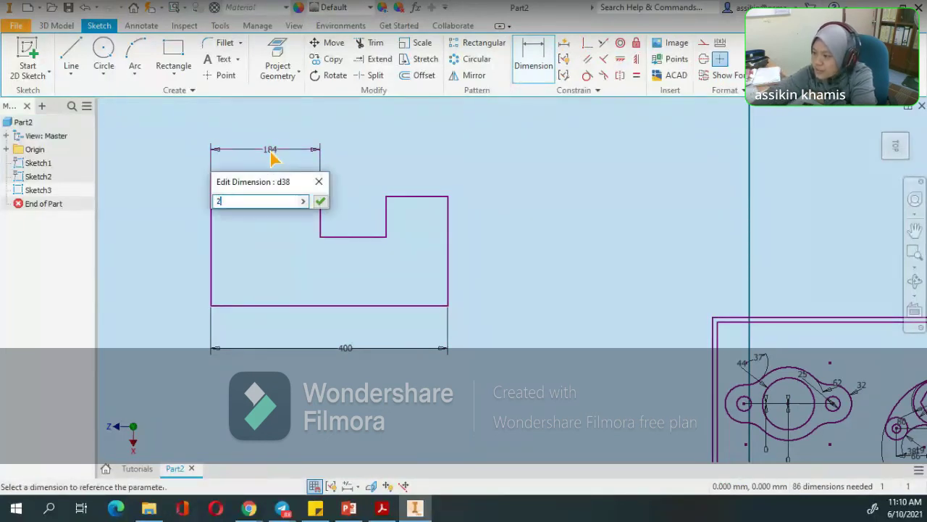
key("Return")
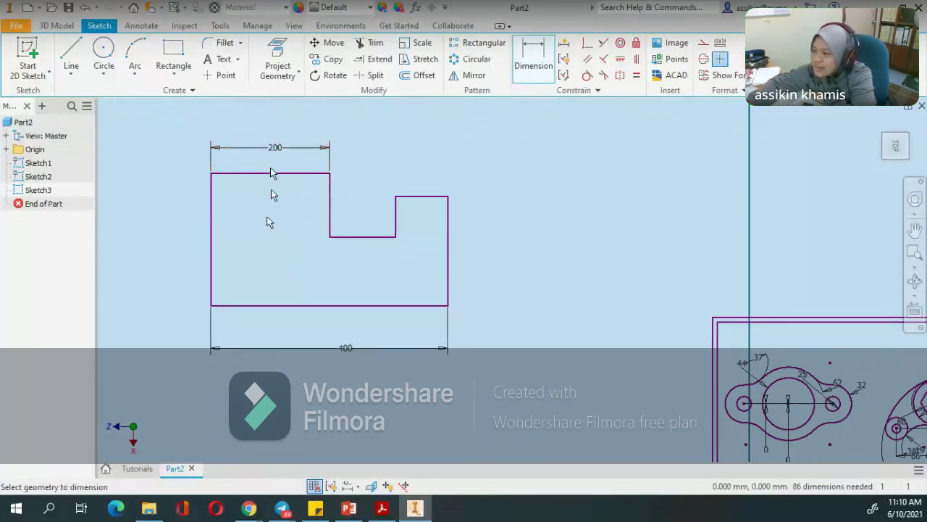
left_click(213, 253)
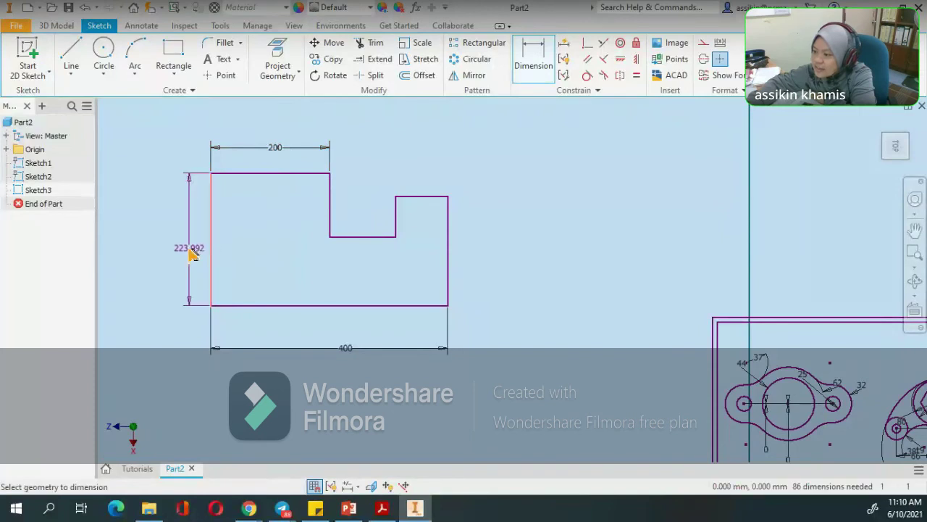
left_click(192, 253)
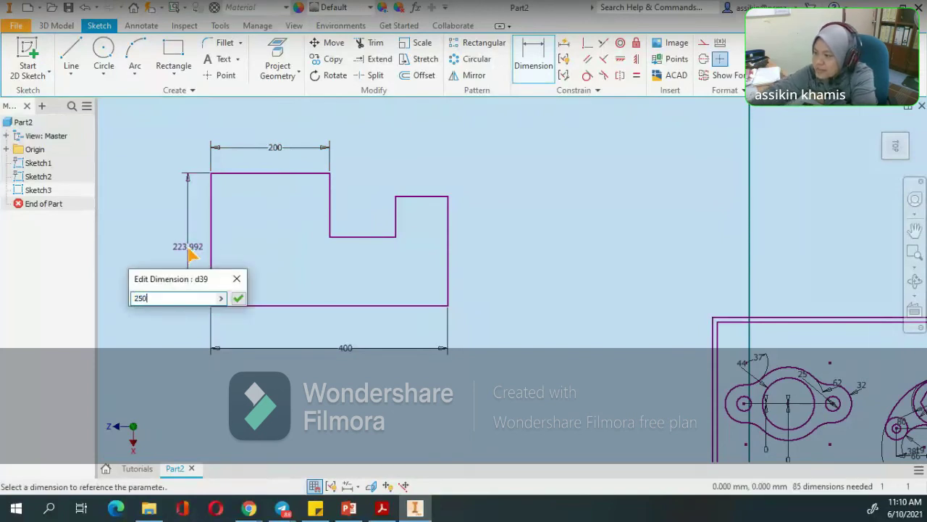
type("250")
key("Return")
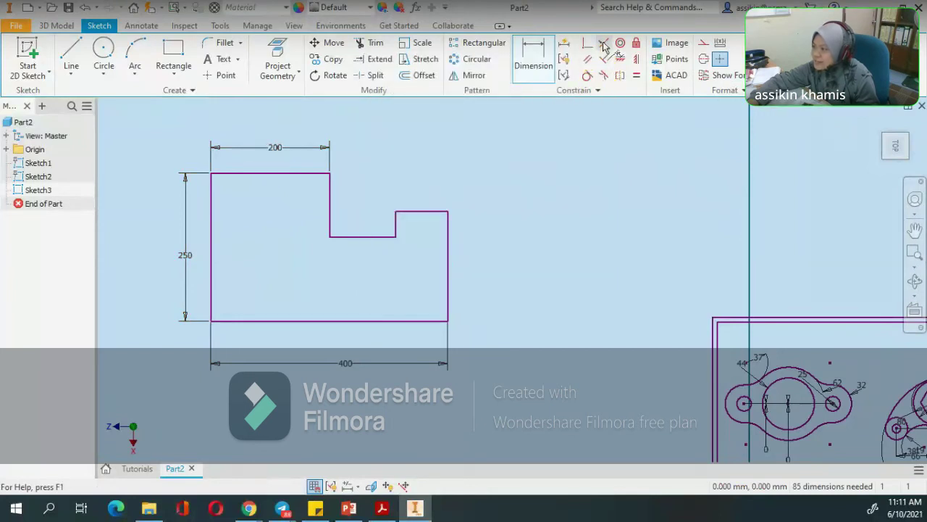
Apply a Collinear constraint between the two upper edges on either side of the notch, and undo it
left_click(602, 45)
left_click(282, 176)
left_click(422, 212)
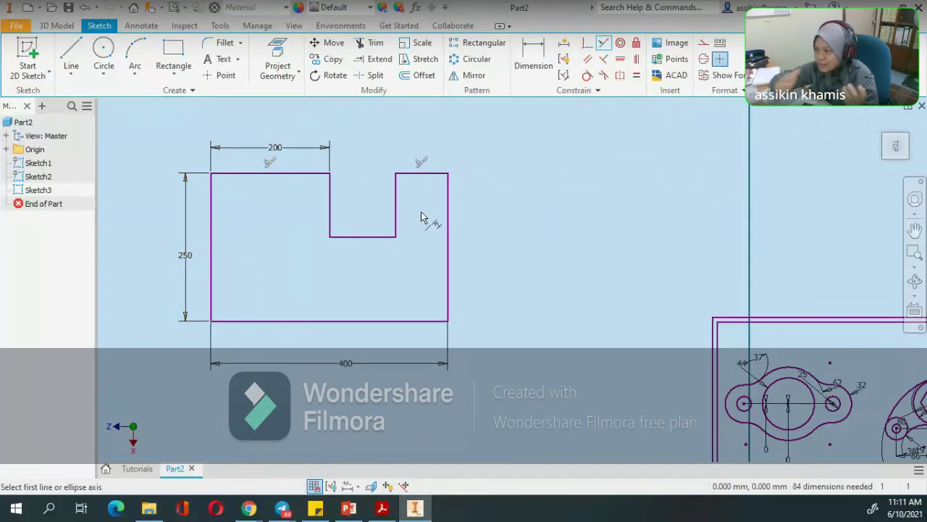
left_click(85, 8)
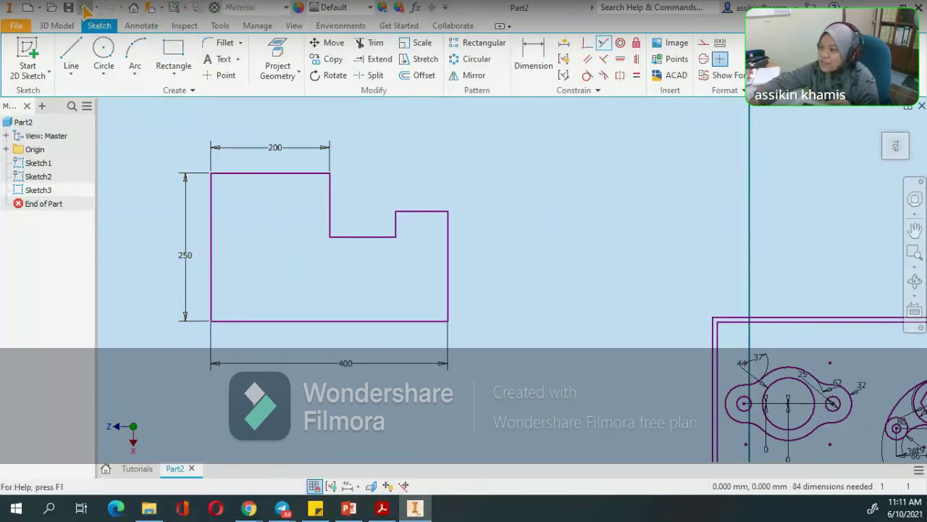
Make the upper edge right of the notch collinear with the 200 mm upper edge
left_click(606, 44)
left_click(310, 175)
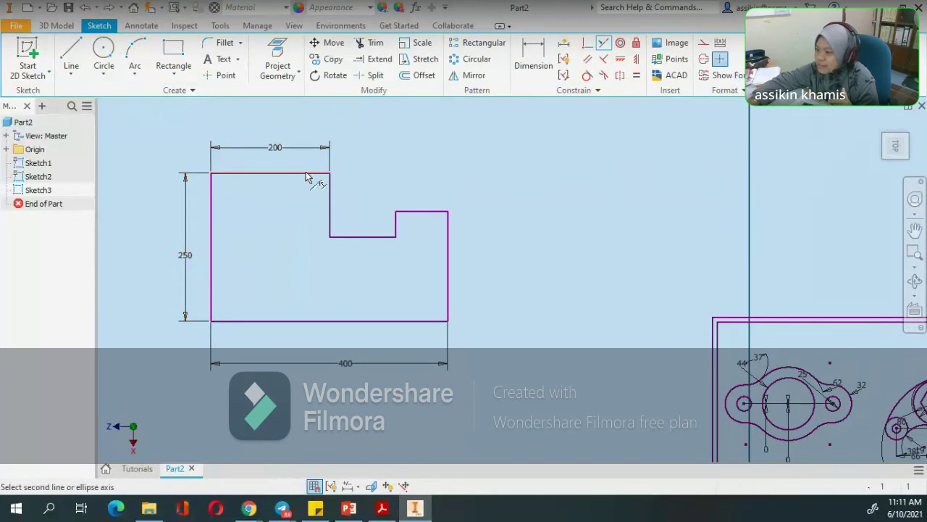
left_click(425, 213)
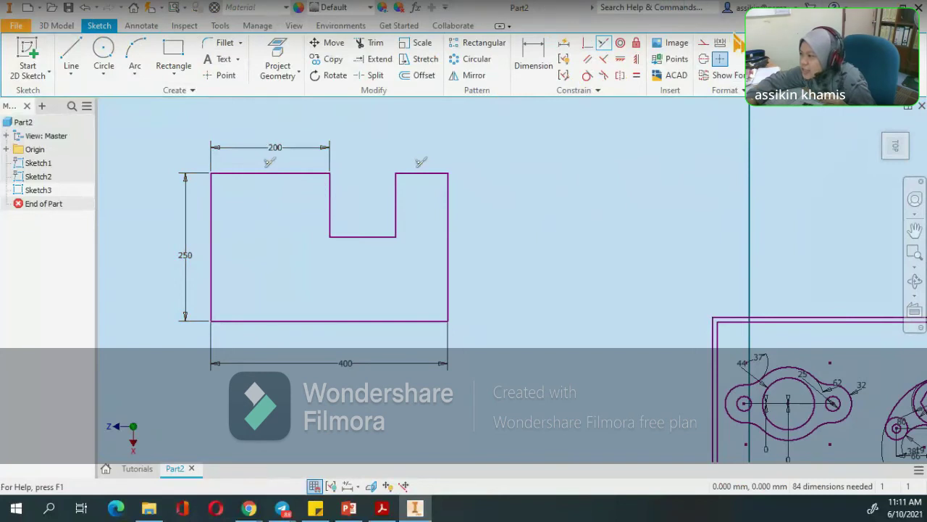
left_click(103, 58)
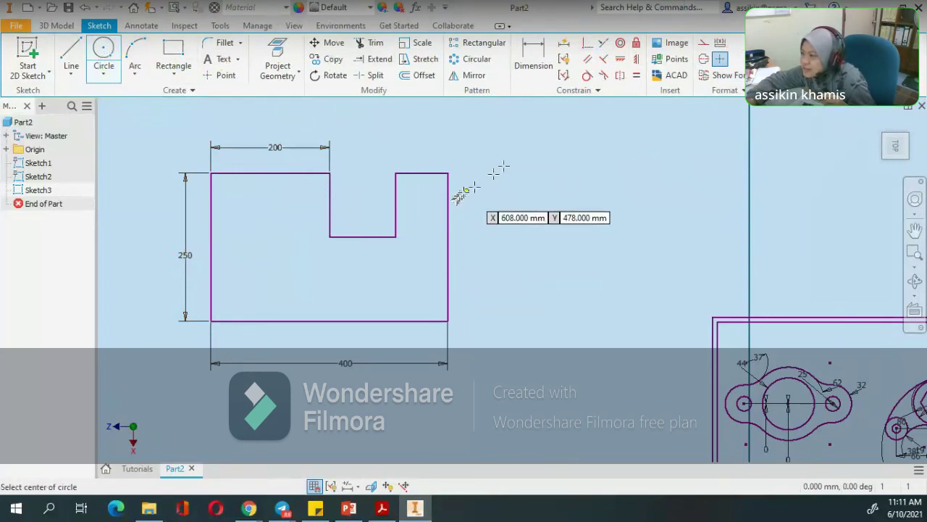
left_click(587, 74)
left_click(448, 230)
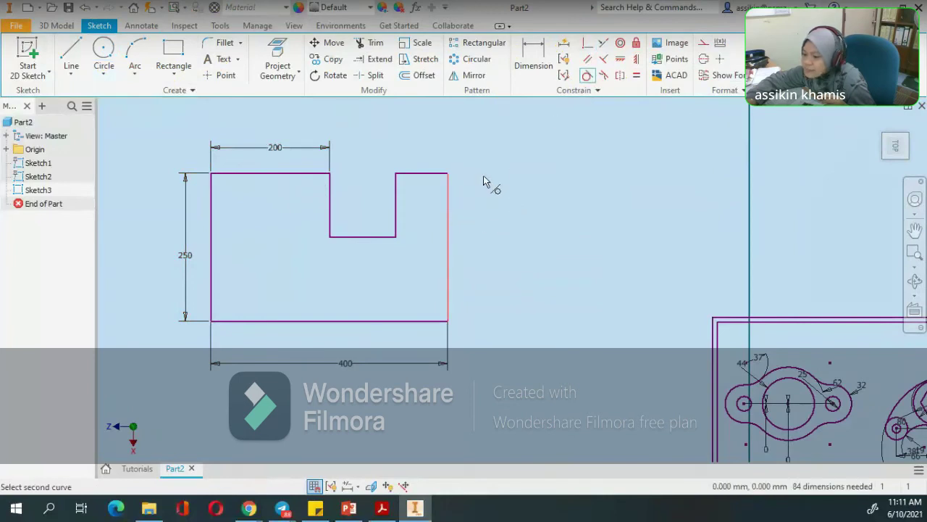
key("Escape")
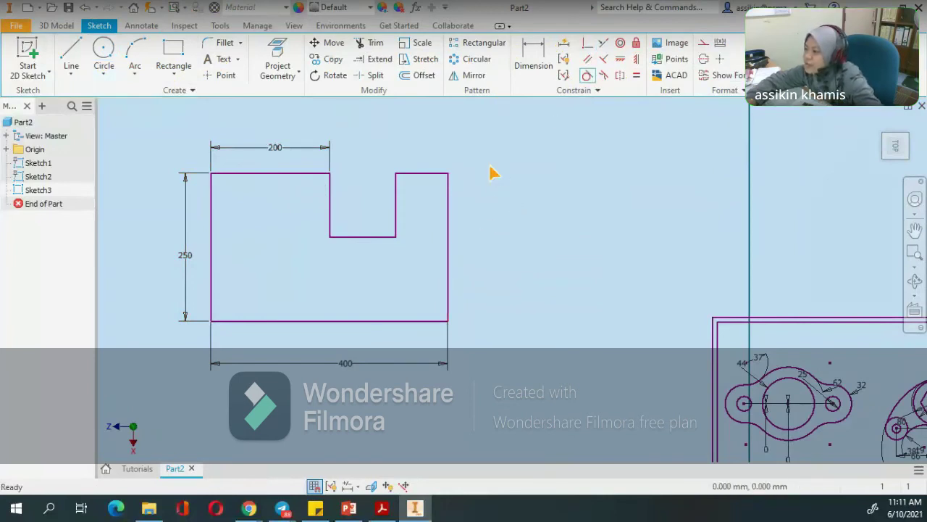
Draw a large circle to the right of the profile and a smaller off-centre circle inside it
left_click(104, 55)
left_click(542, 210)
left_click(558, 143)
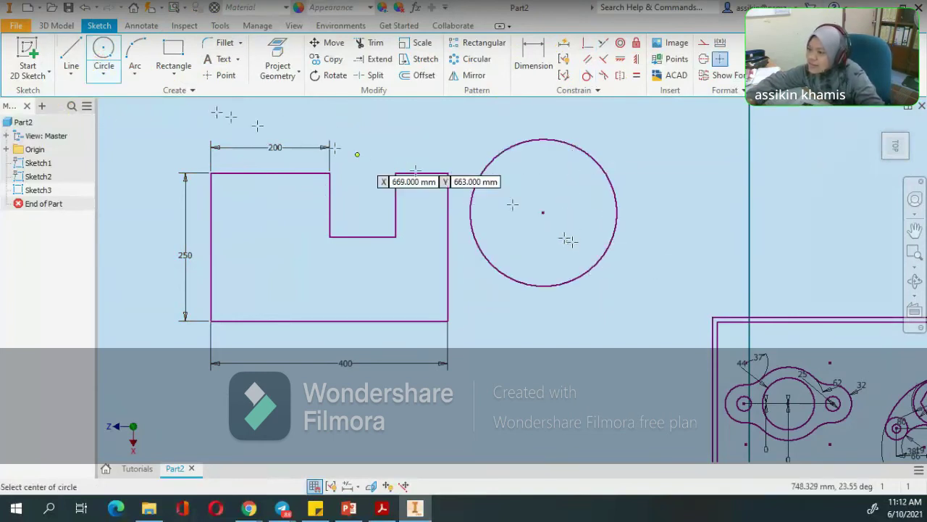
left_click(113, 54)
left_click(577, 230)
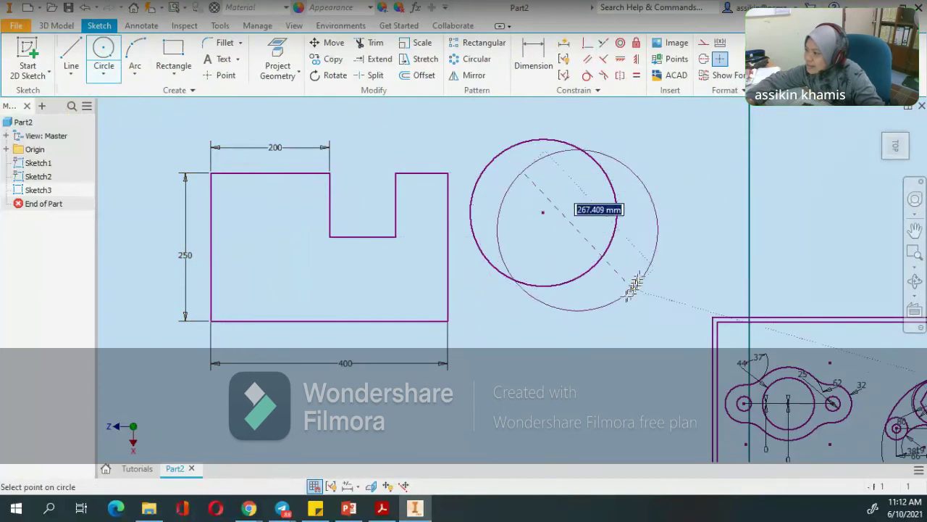
left_click(560, 210)
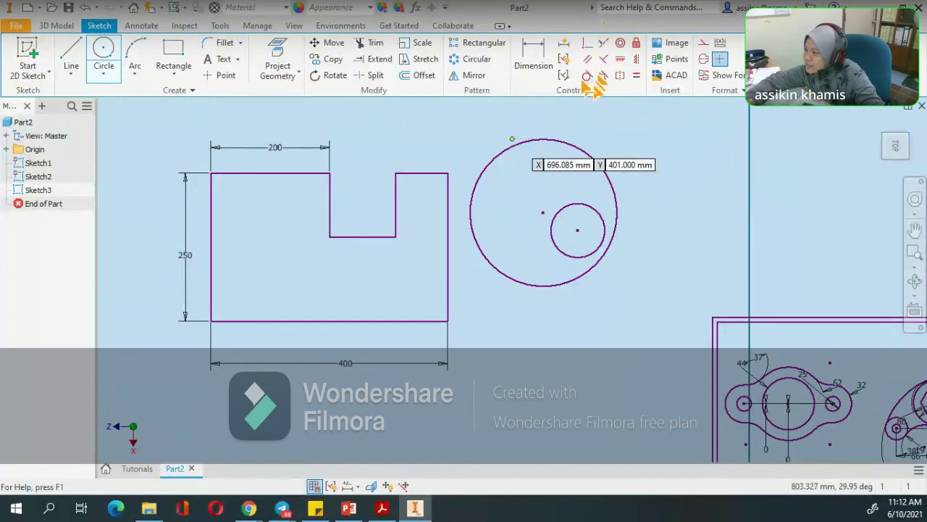
Make the large and small circles share one center with a Concentric constraint
left_click(620, 44)
left_click(620, 45)
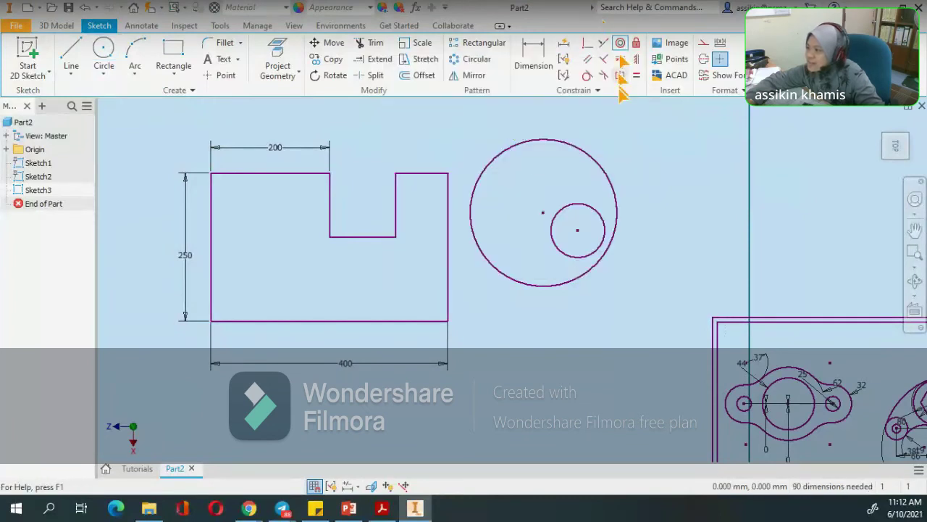
left_click(559, 141)
left_click(583, 204)
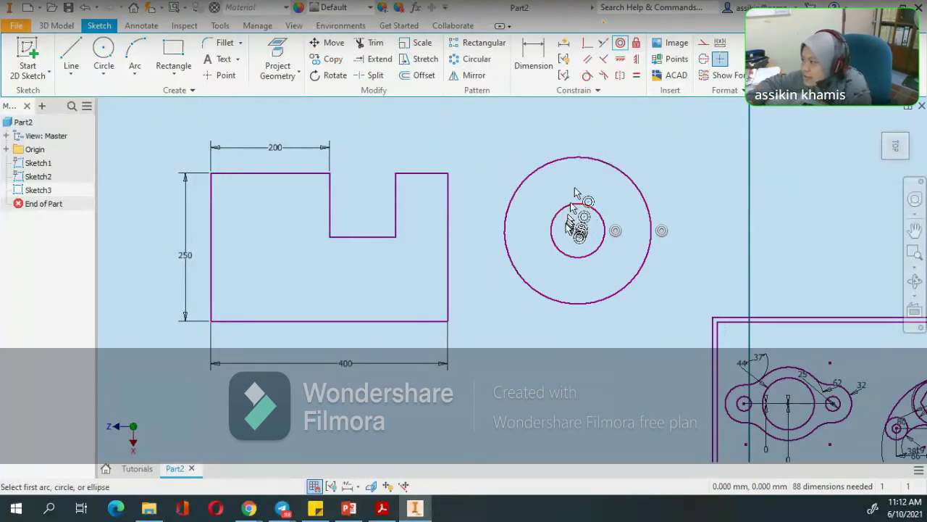
Make the large circle tangent to the profile's right vertical edge and leave the Tangent constraint command
left_click(587, 75)
left_click(527, 182)
left_click(450, 248)
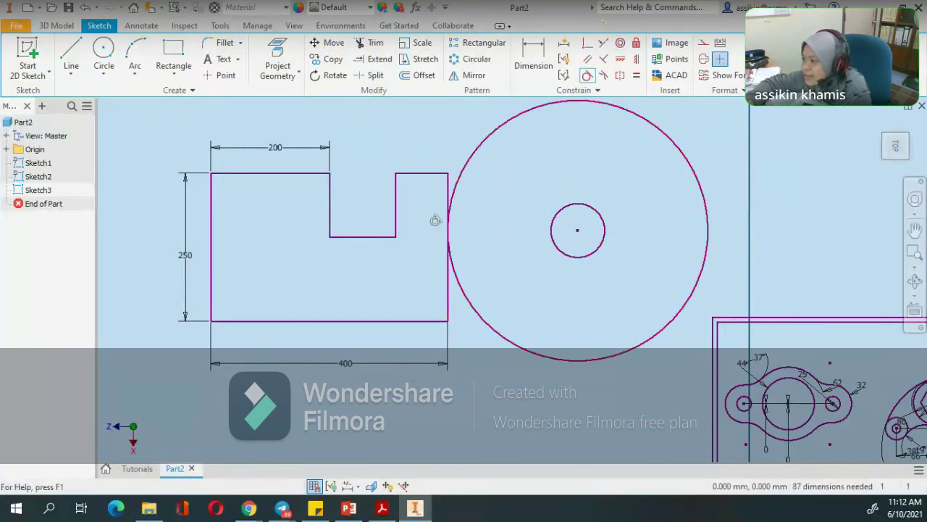
left_click(587, 77)
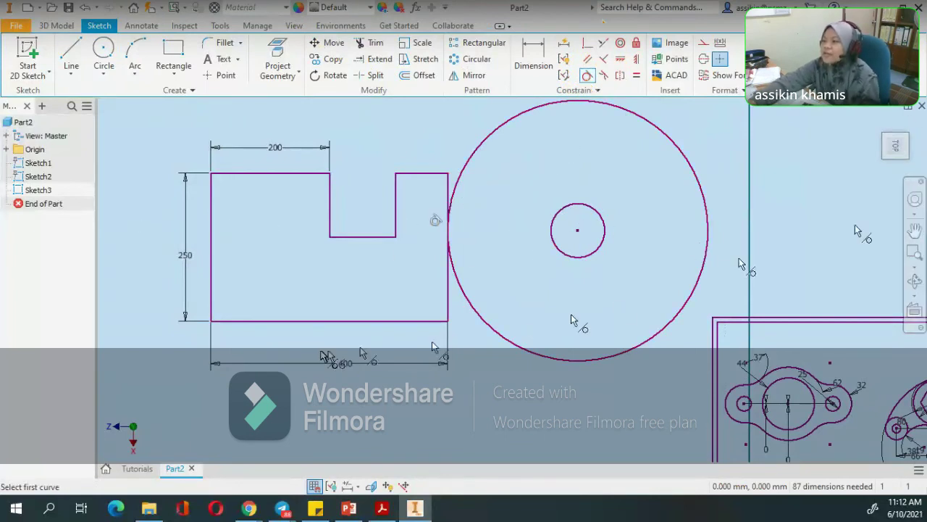
key("Escape")
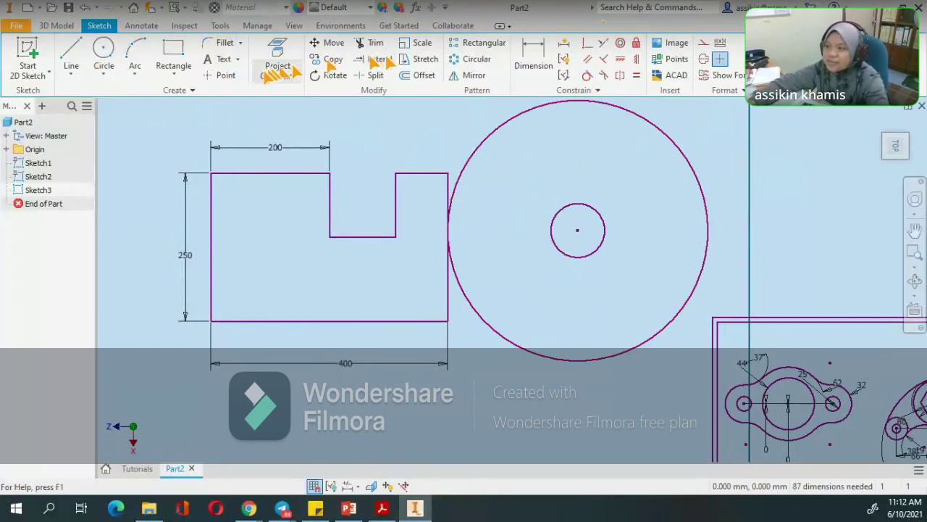
Draw a horizontal line from inside the profile's left block across the notch and both circles to just beyond the large circle
left_click(71, 52)
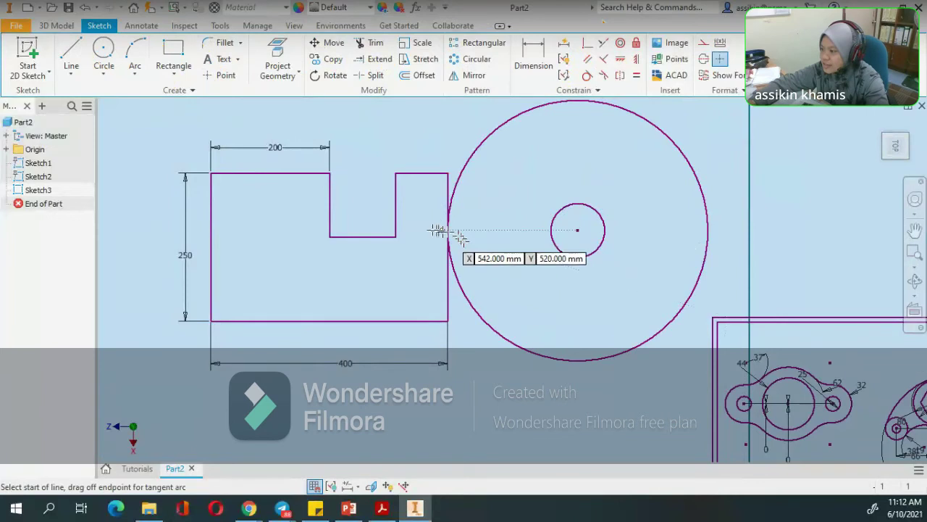
left_click(254, 209)
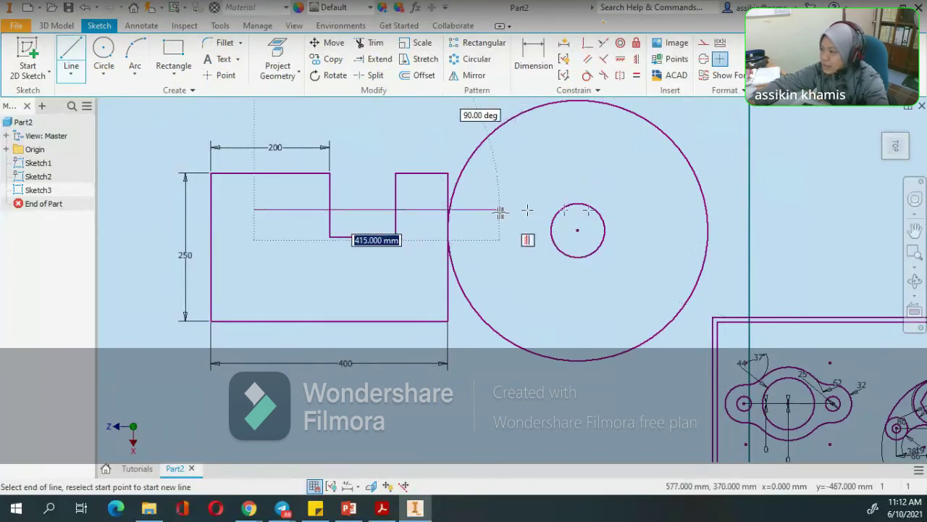
left_click(714, 210)
key("Escape")
Trim the line left of the right block, the block's upper part, the large circle's upper arc and the whole small circle
left_click(370, 42)
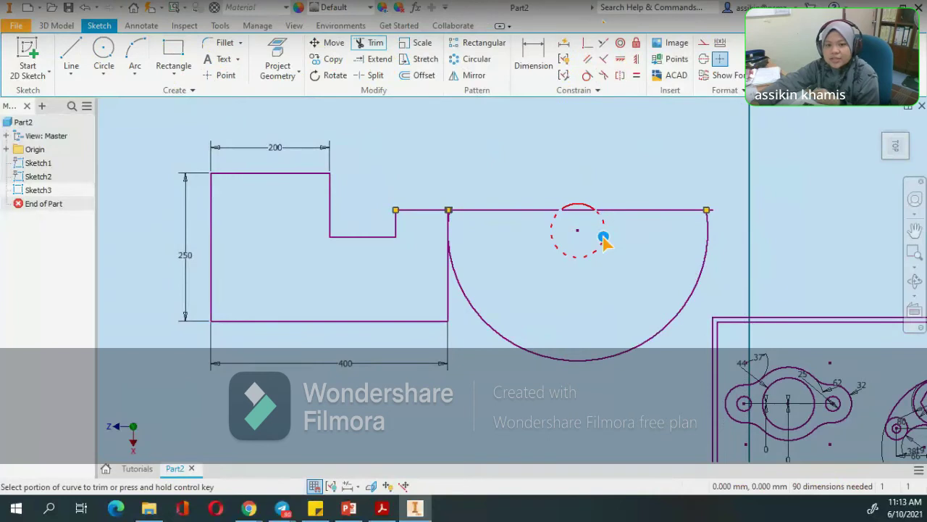
left_click(574, 210)
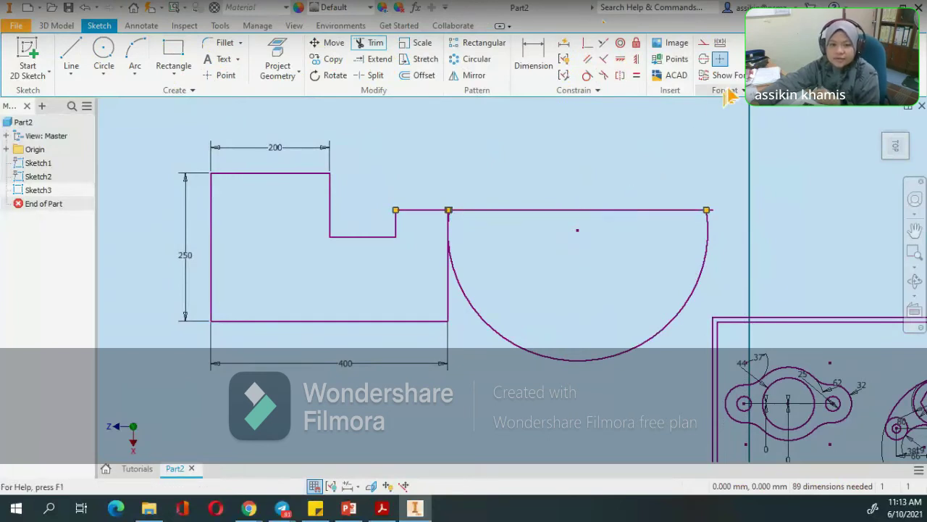
key("Escape")
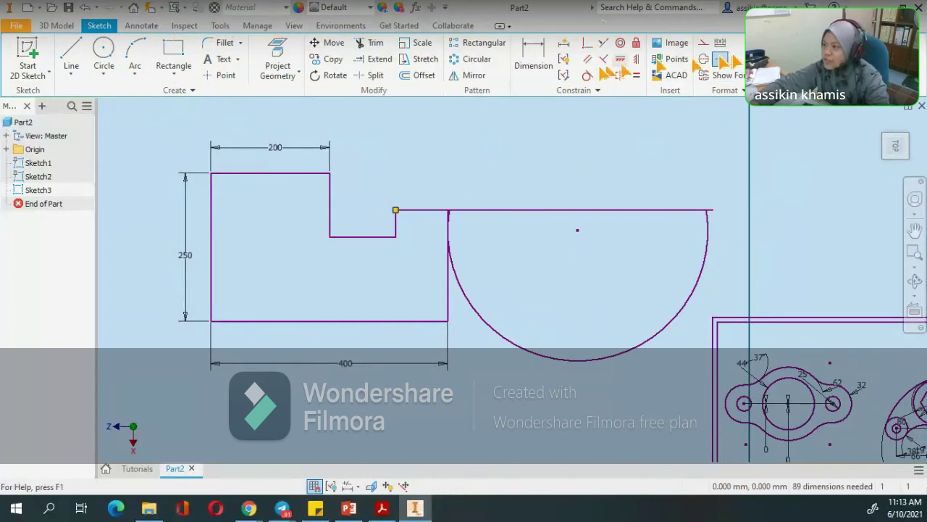
Fillet the profile's upper-left corner with a 2 mm radius, and undo the fillet
left_click(225, 42)
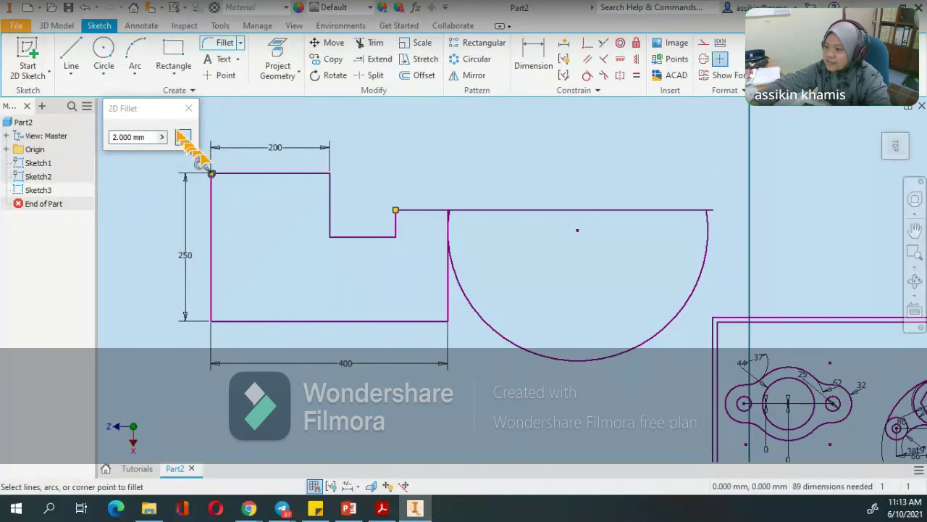
left_click_drag(150, 137, 72, 136)
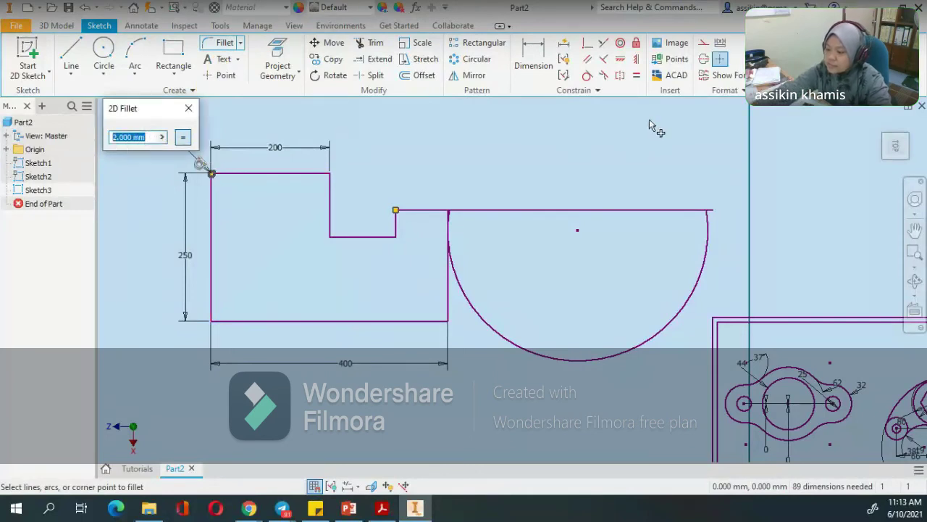
type("2")
key("Escape")
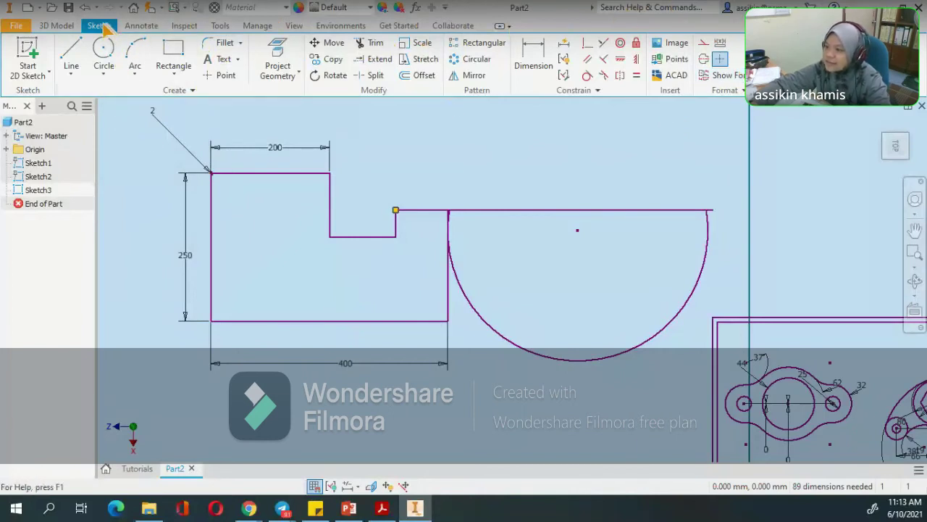
left_click(85, 7)
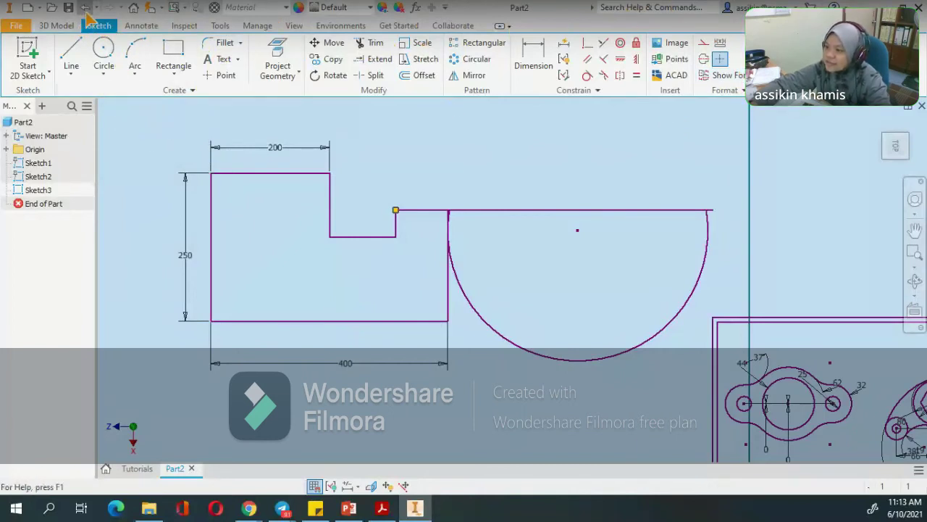
Fillet the profile's upper-left corner with a 10 mm radius and leave the Fillet command
left_click(222, 43)
left_click(243, 182)
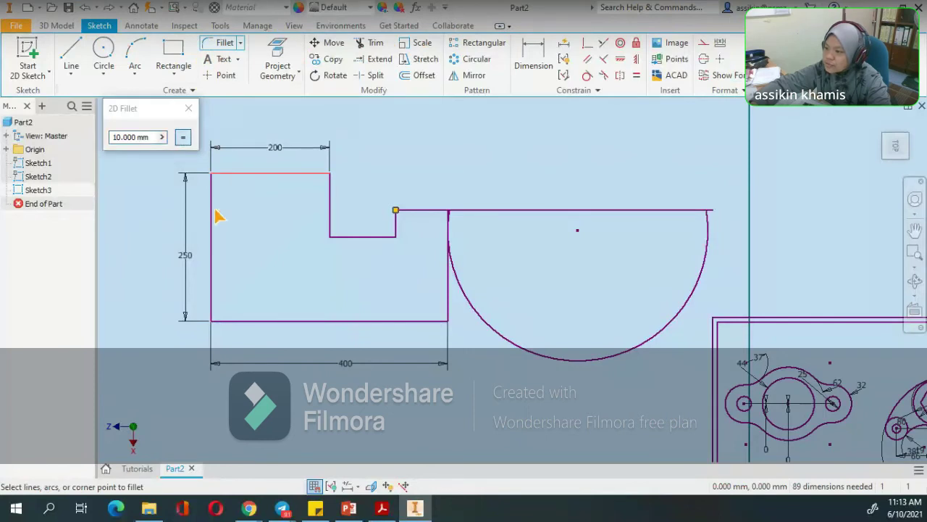
left_click(134, 137)
type("10")
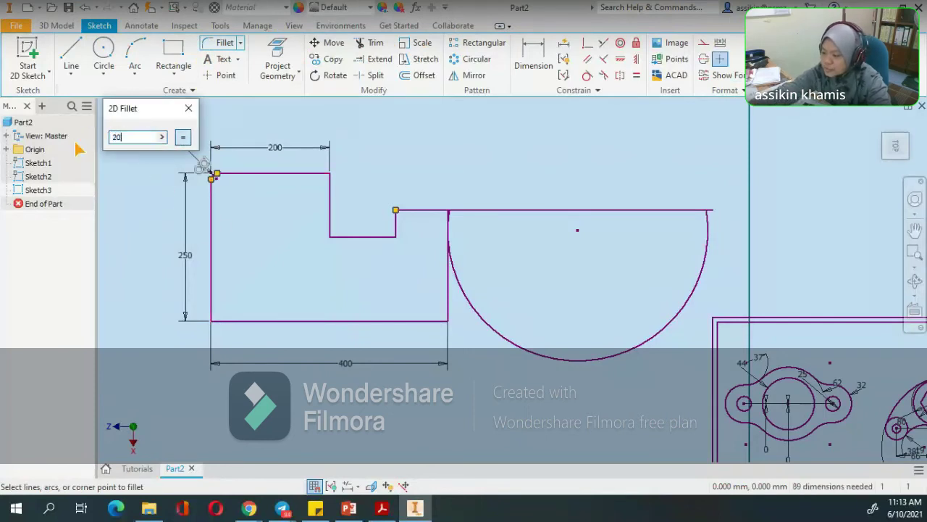
key("Return")
scroll(239, 191, "up", 5)
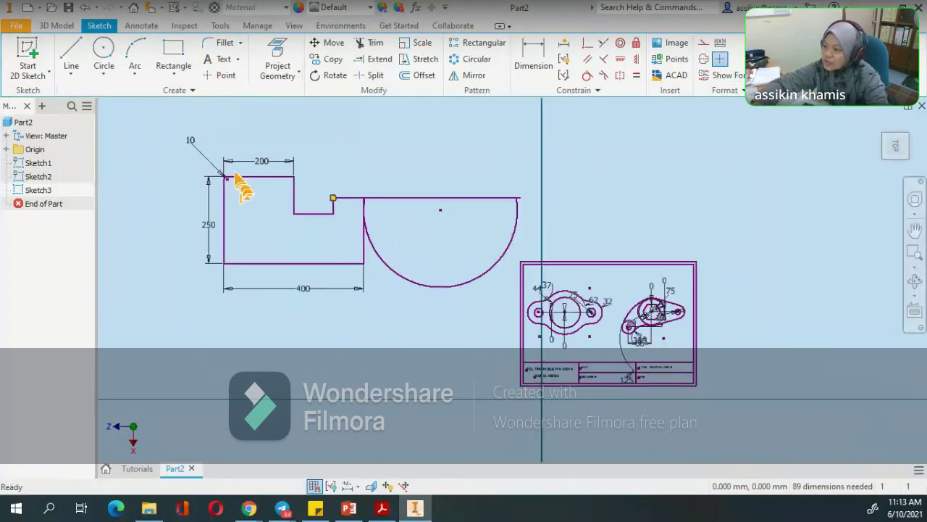
scroll(236, 203, "down", 5)
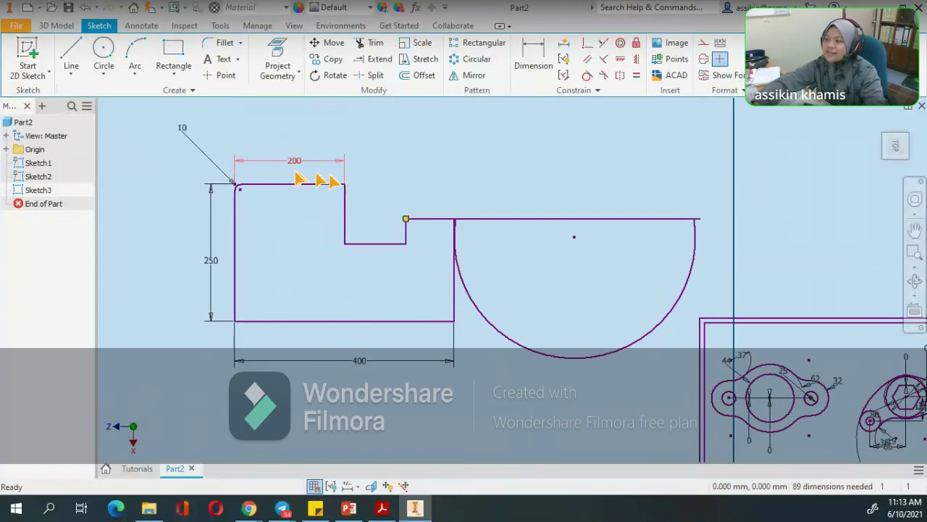
key("Escape")
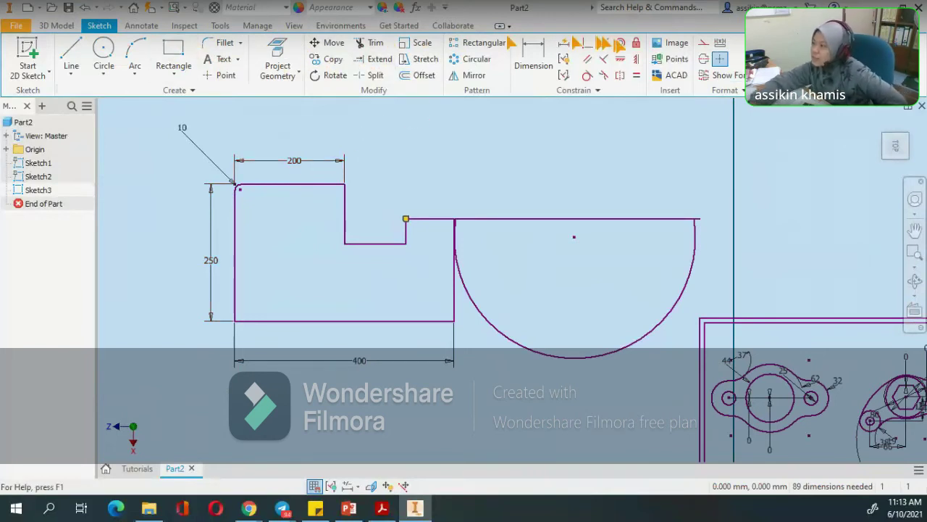
left_click(721, 60)
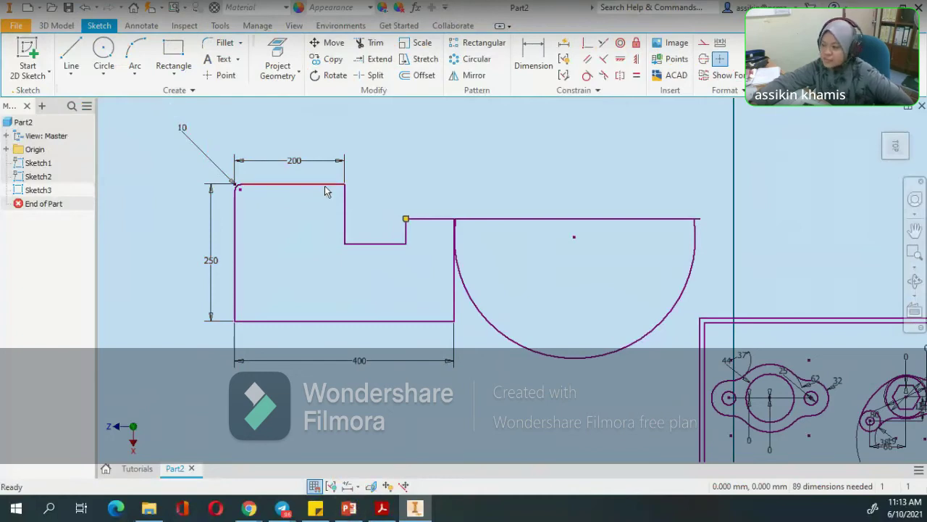
Switch to Google Classroom in Chrome and open Tutorial 1_2D Sketching.pdf from the Computer Aided Design classwork to examine its drawing
mouse_move(248, 507)
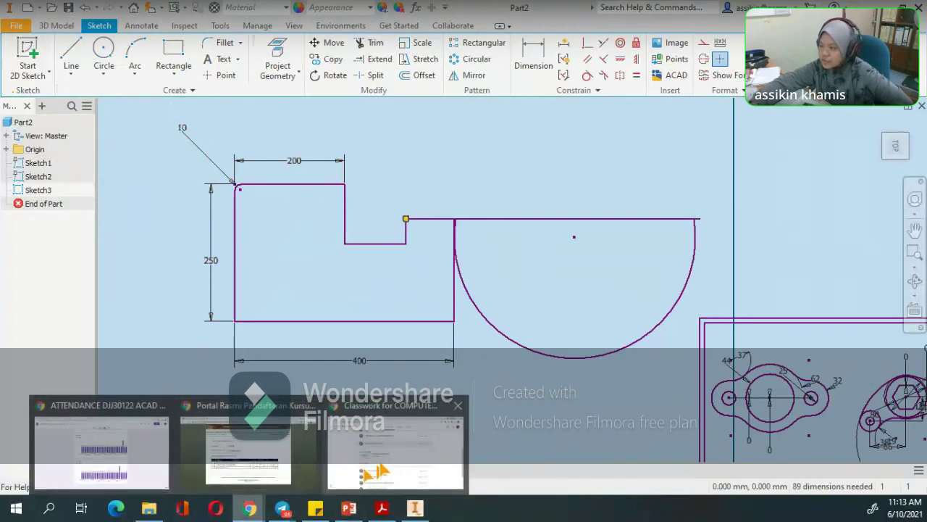
left_click(304, 463)
scroll(486, 276, "up", 5)
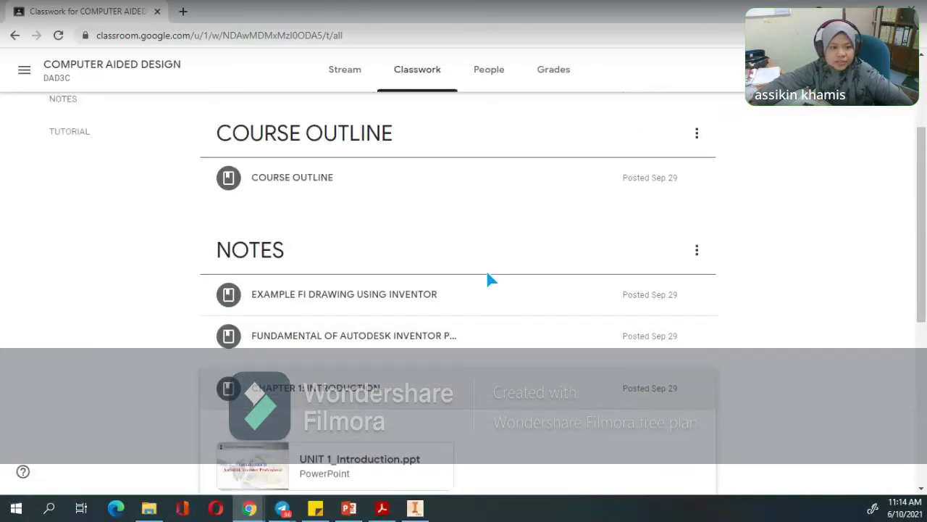
scroll(488, 275, "down", 7)
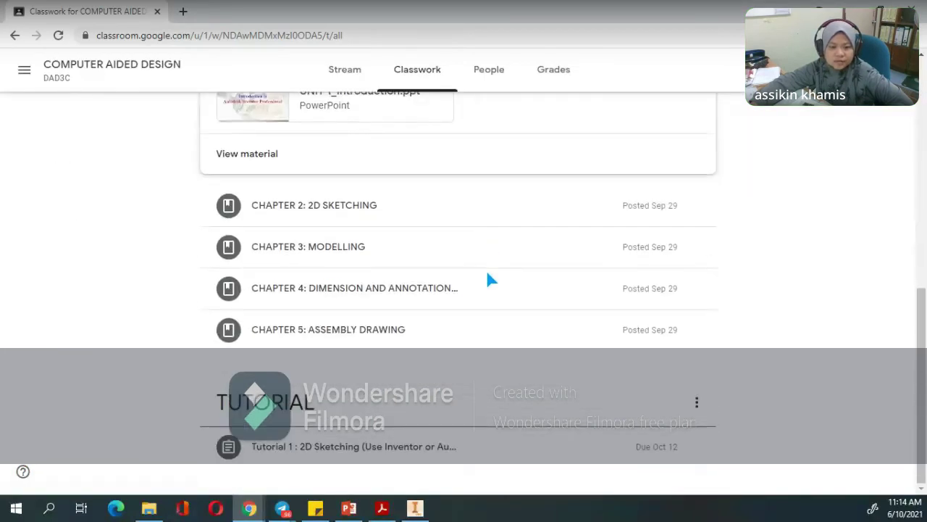
left_click(305, 447)
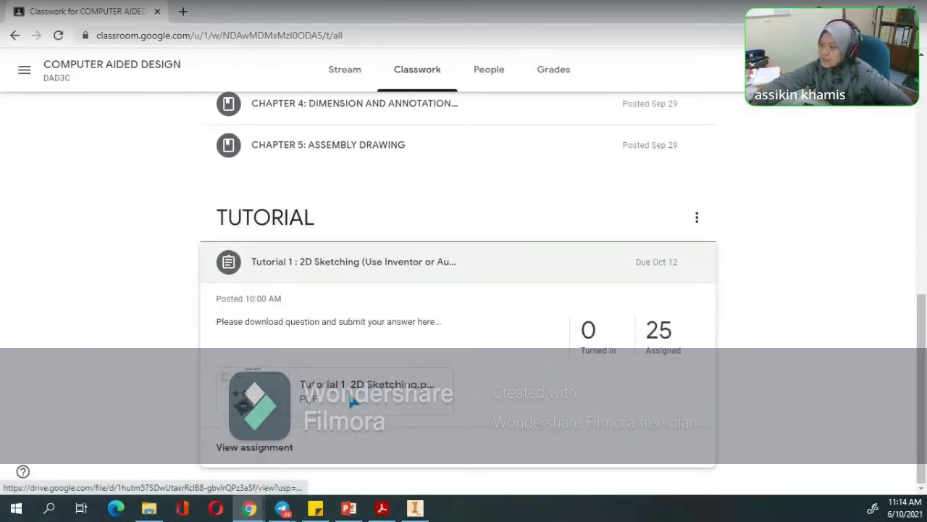
left_click(277, 386)
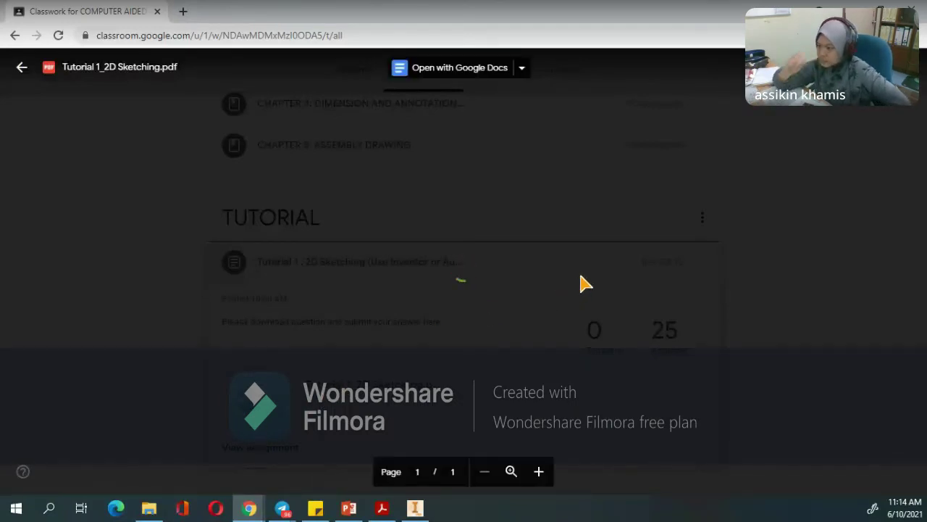
scroll(673, 282, "down", 4)
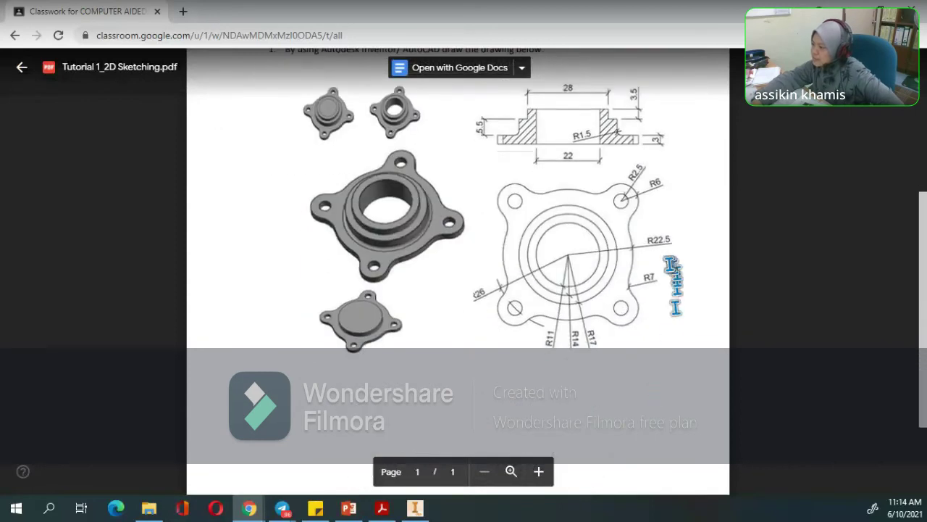
scroll(600, 269, "up", 1)
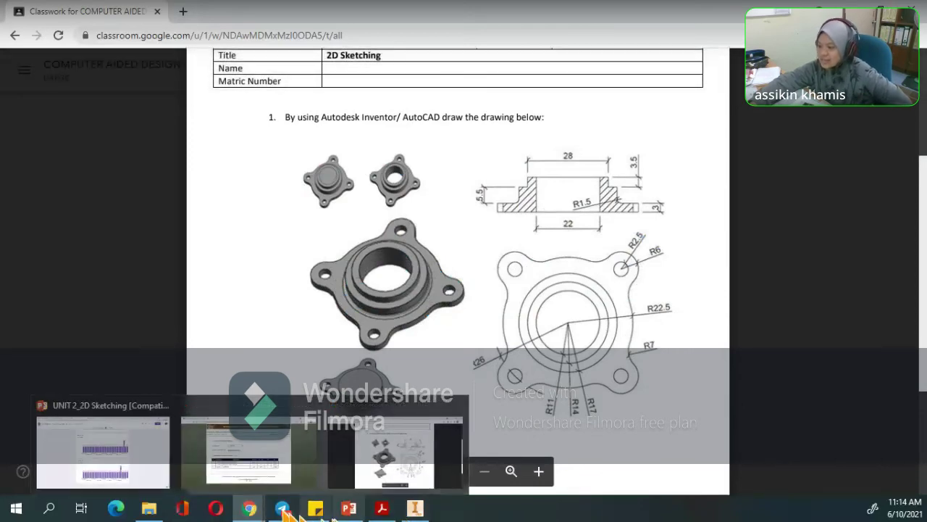
Return to the tutorial PDF in the browser and enlarge the flange's dimensioned plan view to examine its circles and radii
left_click(422, 510)
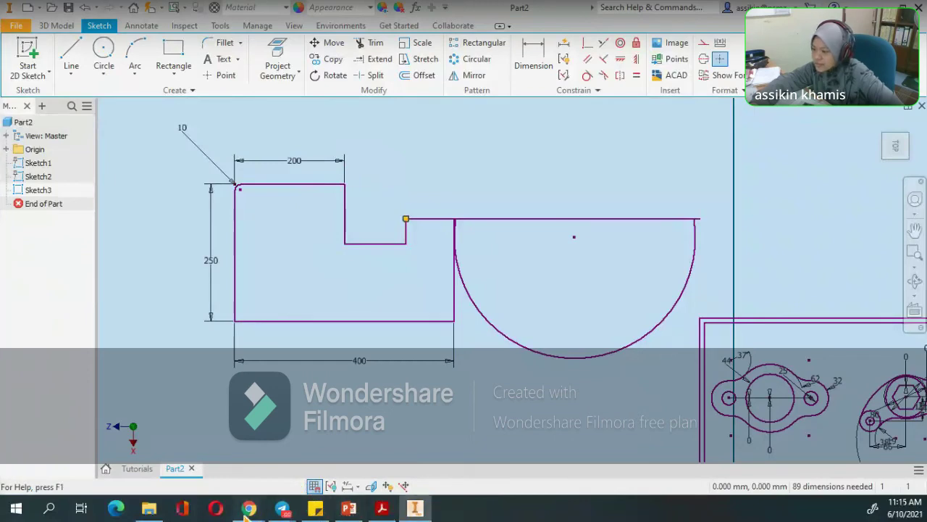
mouse_move(247, 509)
left_click(427, 464)
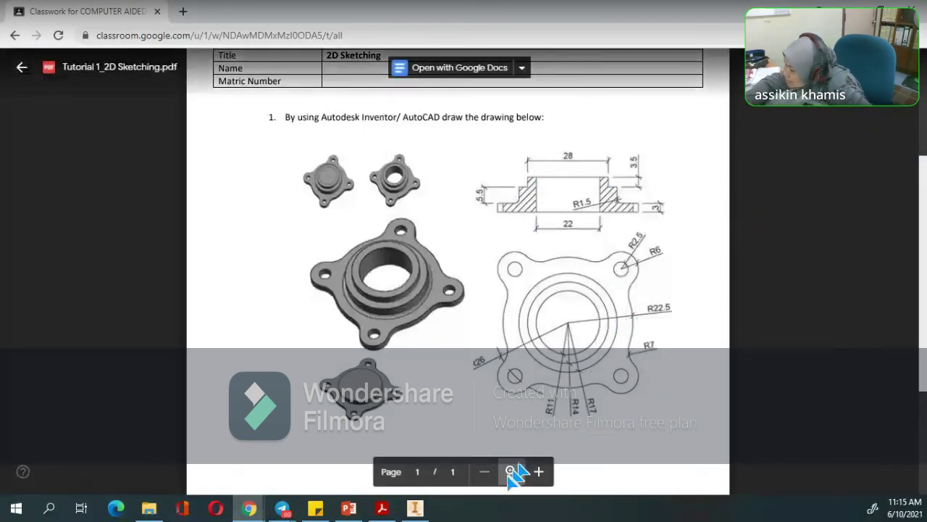
left_click(541, 479)
left_click(541, 478)
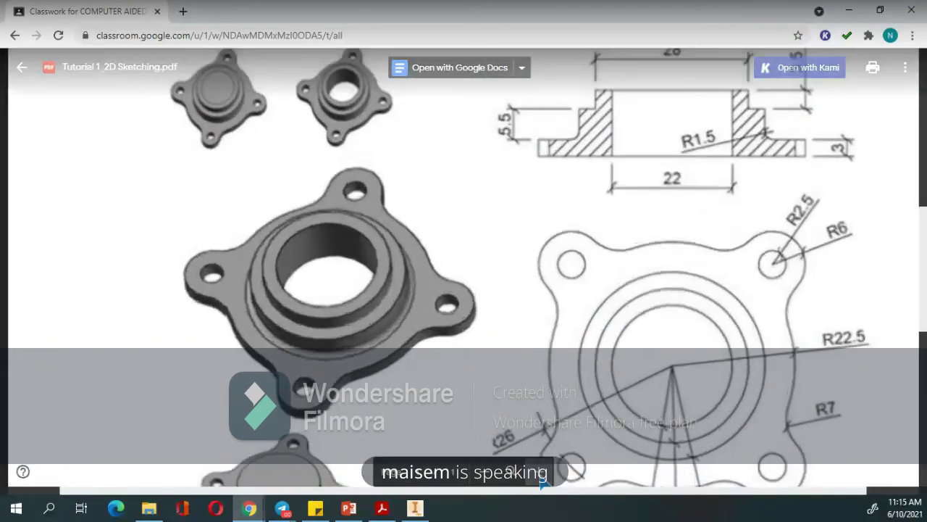
left_click(541, 478)
mouse_move(751, 492)
left_mouse_down()
mouse_move(840, 488)
mouse_move(880, 475)
left_mouse_up()
scroll(797, 387, "down", 3)
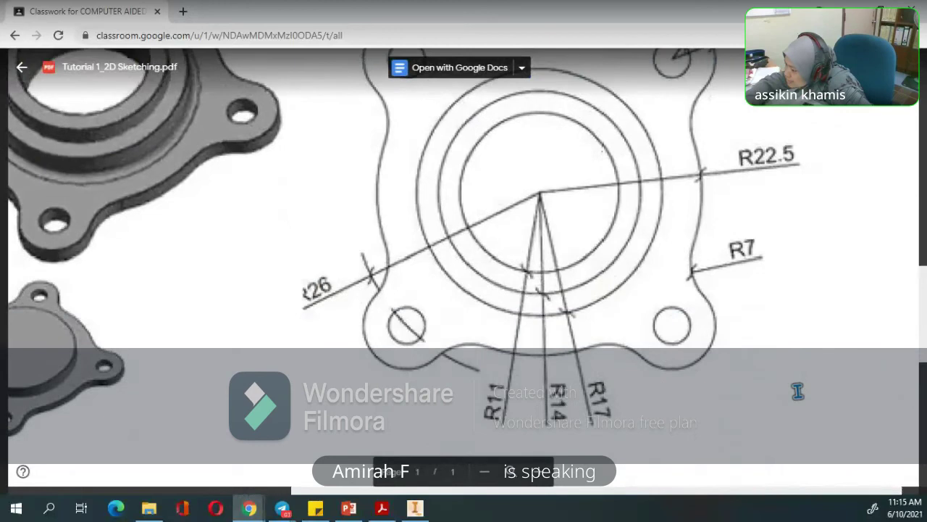
scroll(768, 399, "up", 1)
left_click(483, 476)
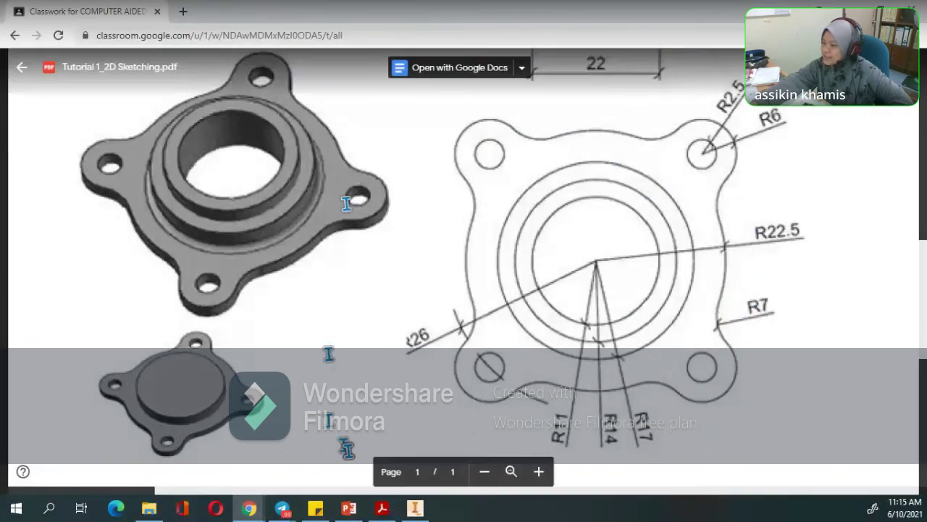
Switch to Inventor and draw a circle about 307 mm in diameter above the imported sheet, plus a similar circle overlapping its right side
left_click(414, 508)
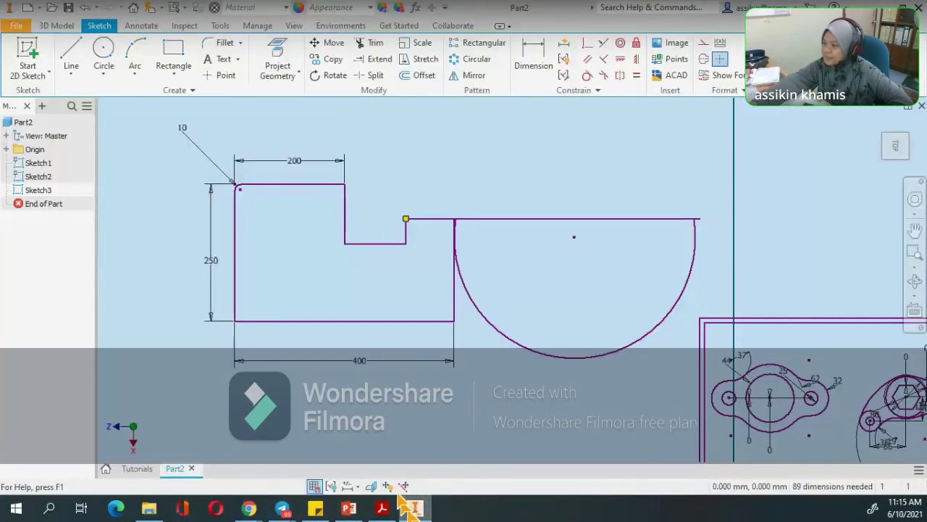
left_click(104, 50)
scroll(172, 194, "down", 5)
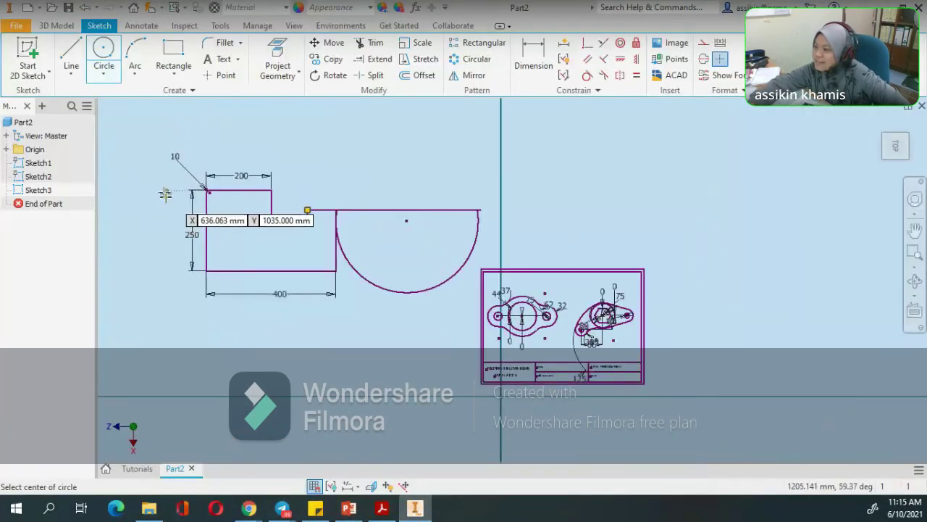
left_click(438, 167)
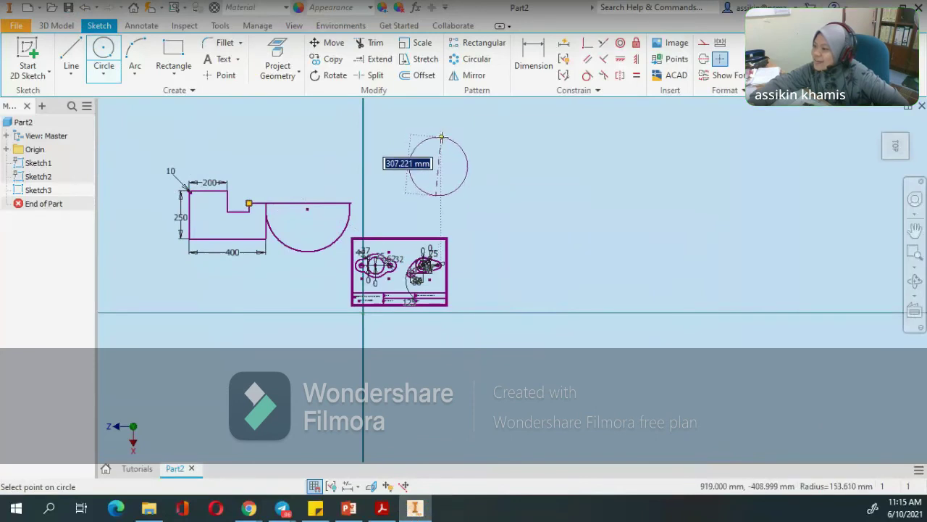
left_click(442, 136)
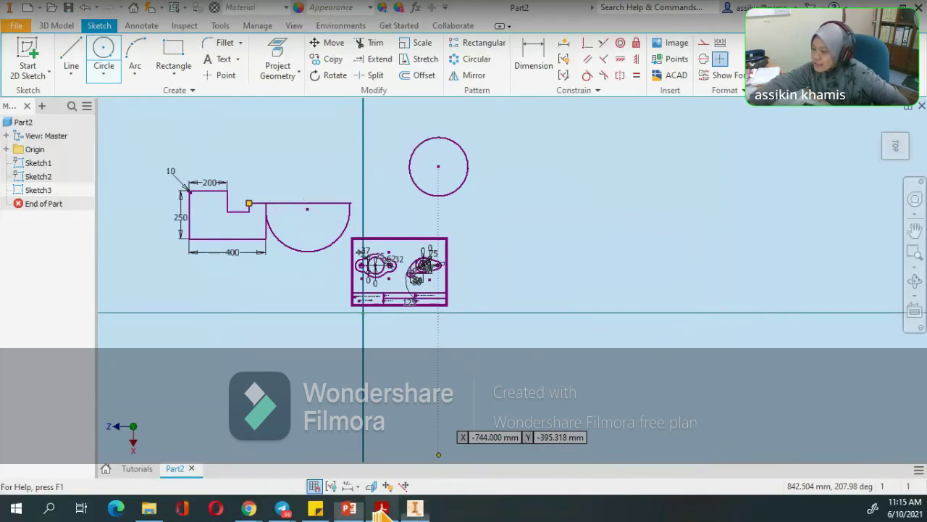
left_click(348, 508)
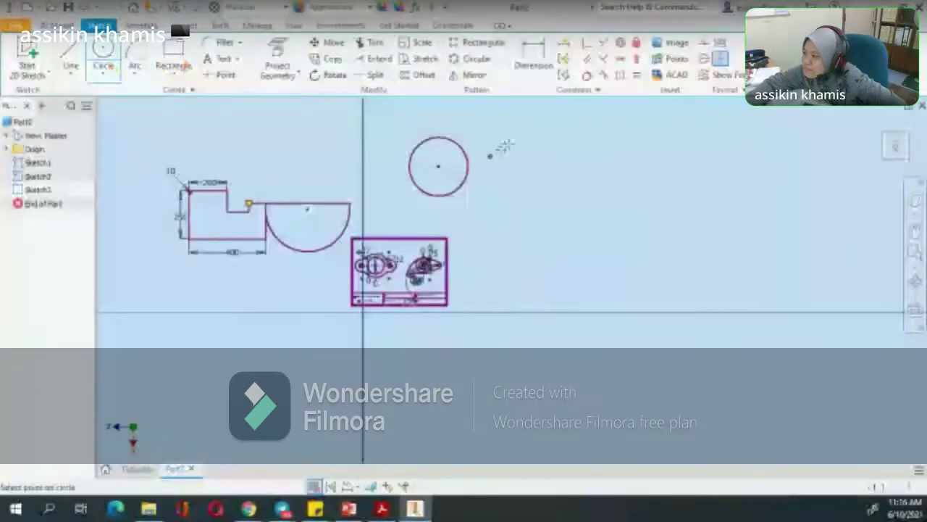
left_click(490, 157)
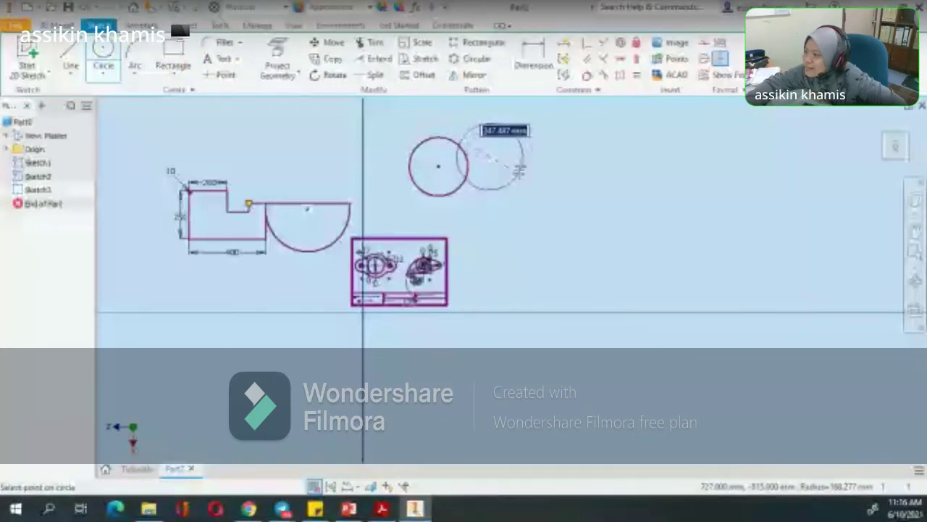
left_click(519, 157)
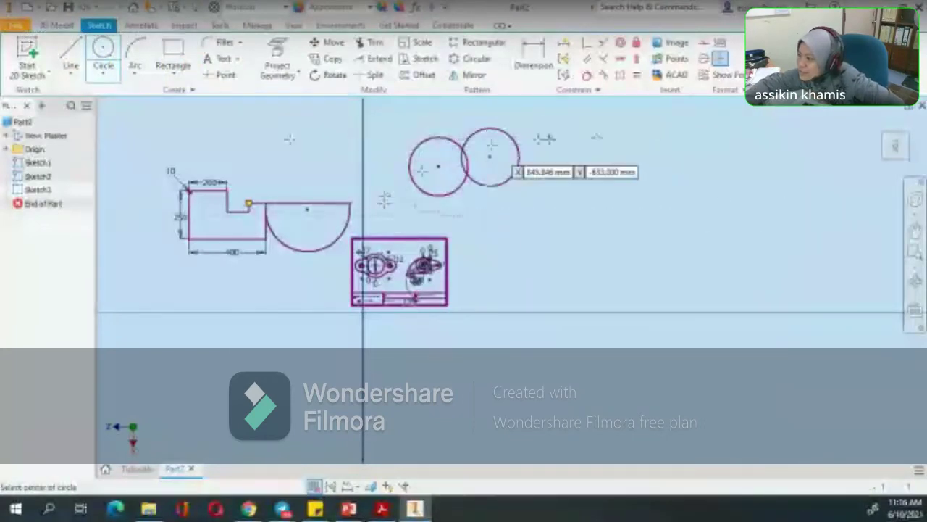
left_click(105, 75)
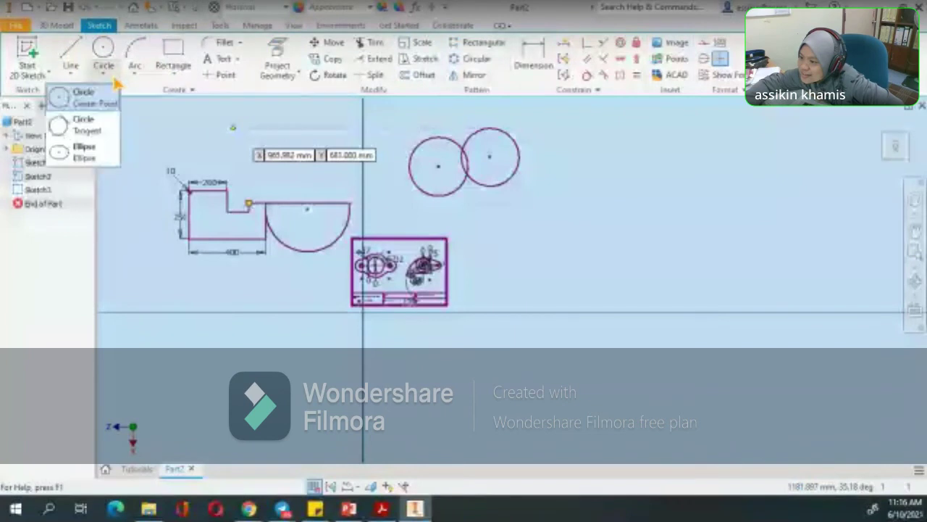
left_click(93, 134)
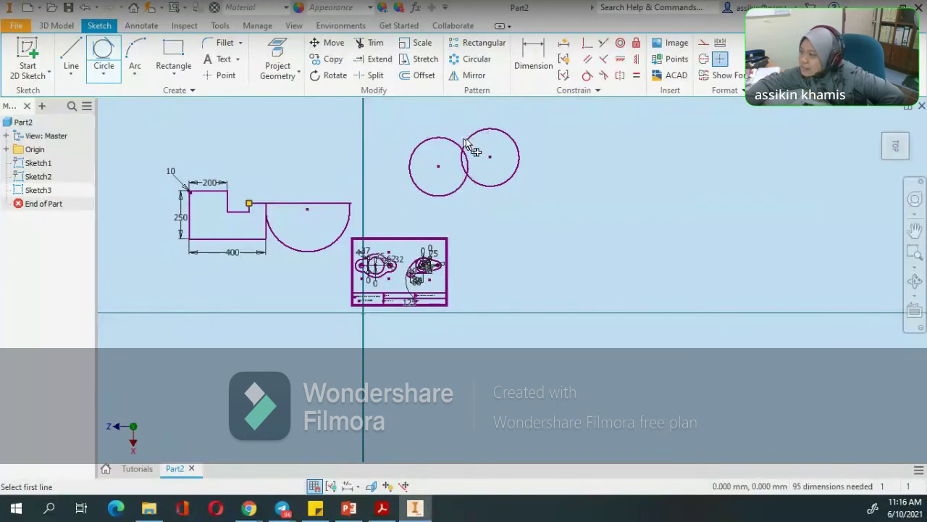
scroll(500, 174, "down", 1)
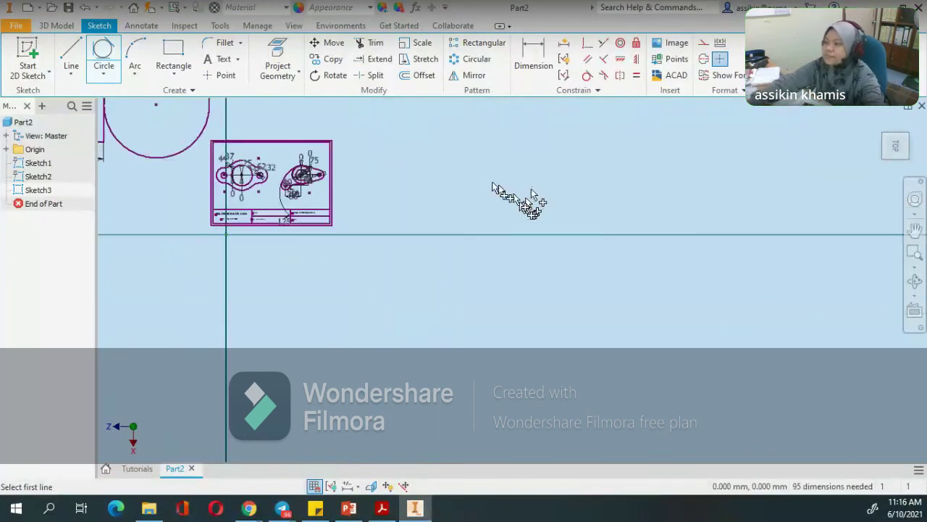
key("Escape")
scroll(609, 338, "up", 3)
scroll(670, 329, "down", 2)
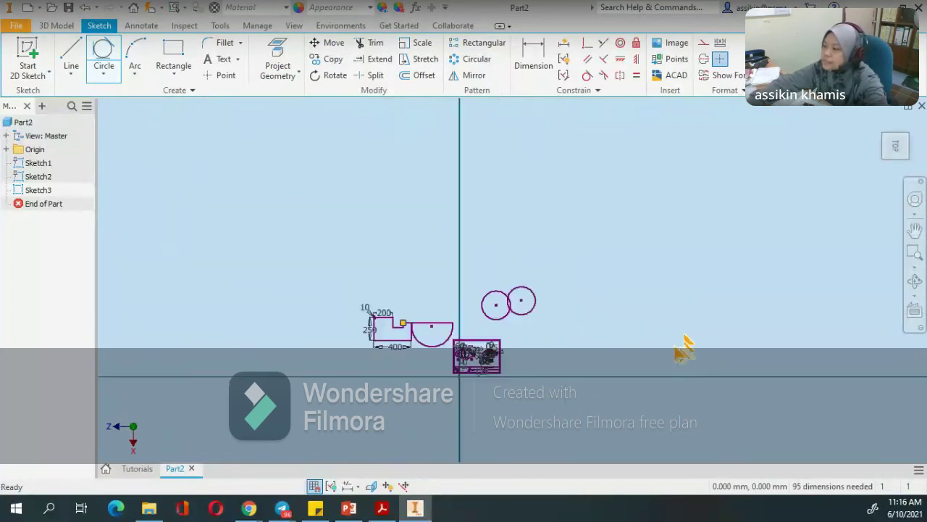
left_click(110, 74)
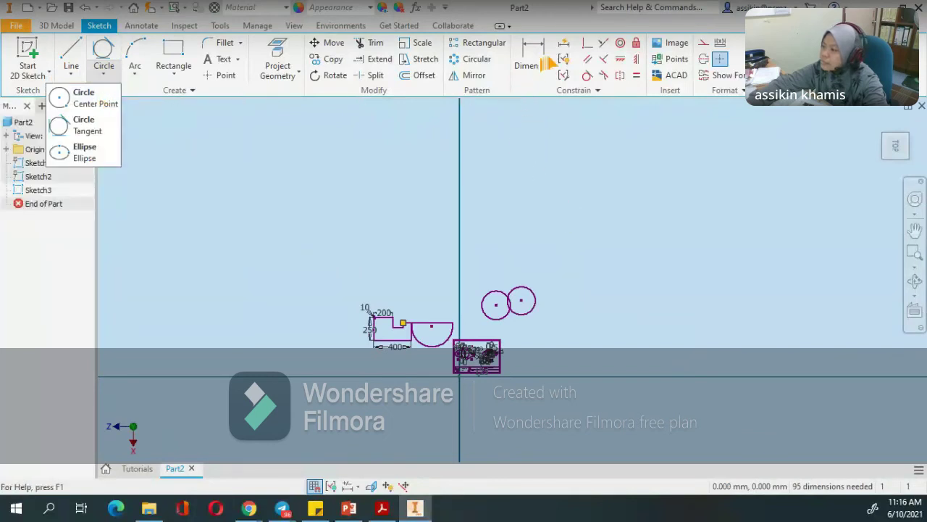
left_click(104, 52)
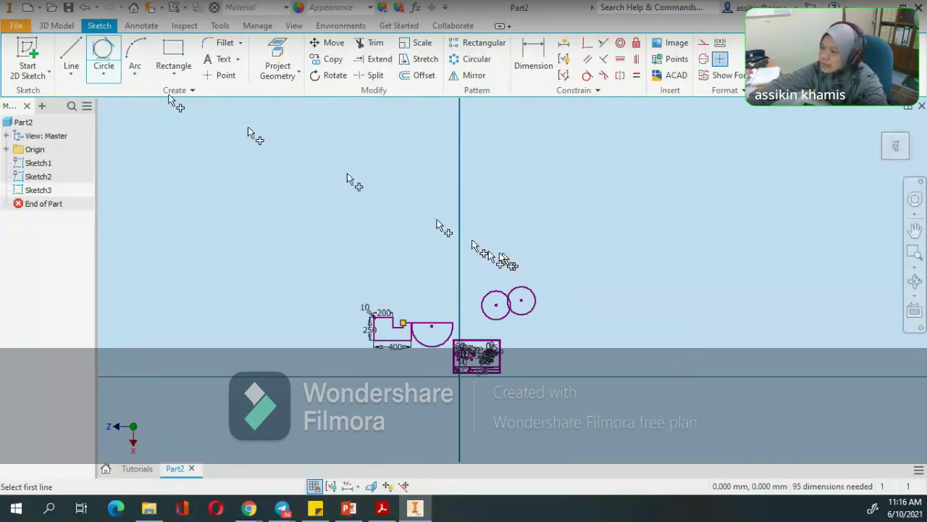
Draw a third centre-point circle just above the two overlapping circles and leave the Circle command
left_click(107, 65)
left_click(82, 100)
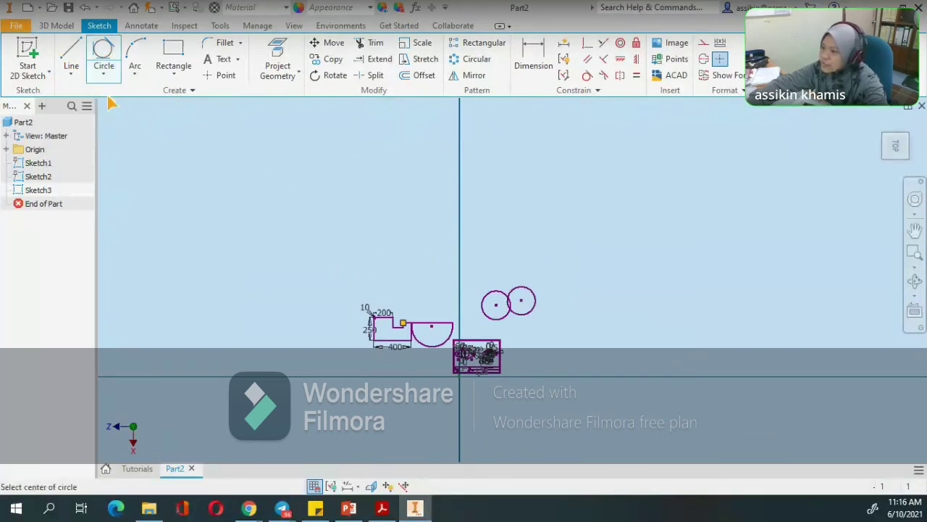
left_click(500, 270)
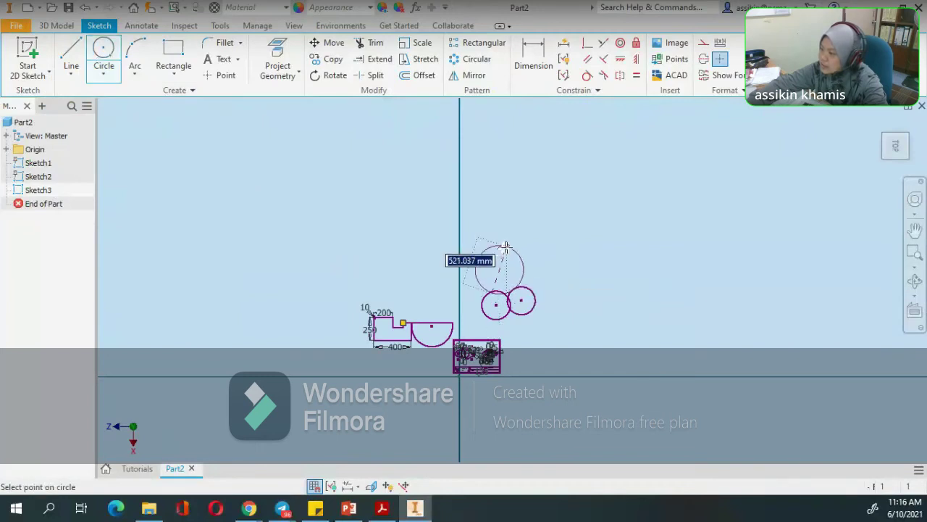
left_click(500, 254)
key("Escape")
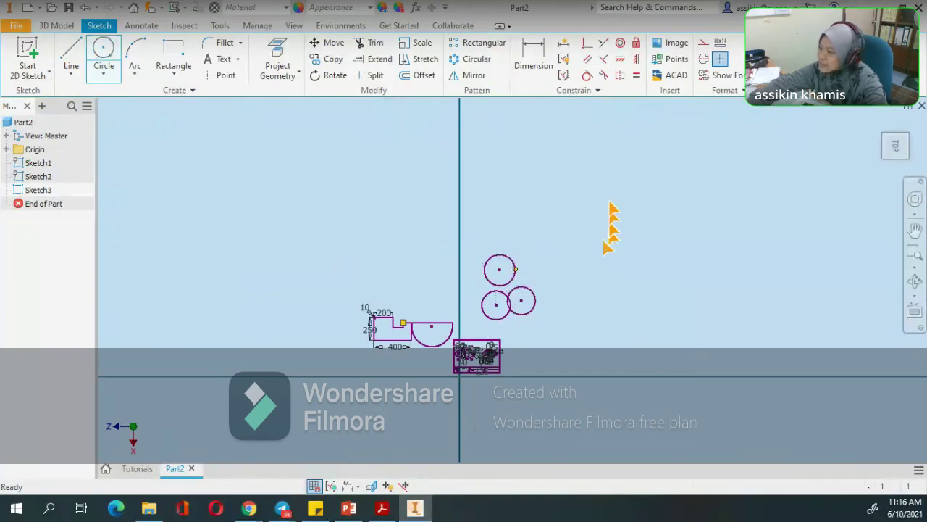
Apply a tangent constraint between the upper circle and the right-hand circle of the overlapping pair
left_click(586, 76)
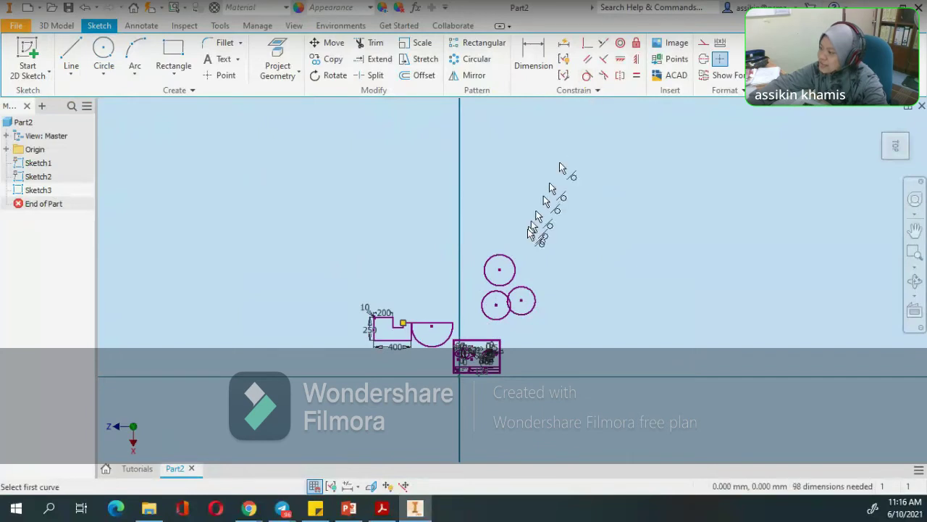
left_click(518, 298)
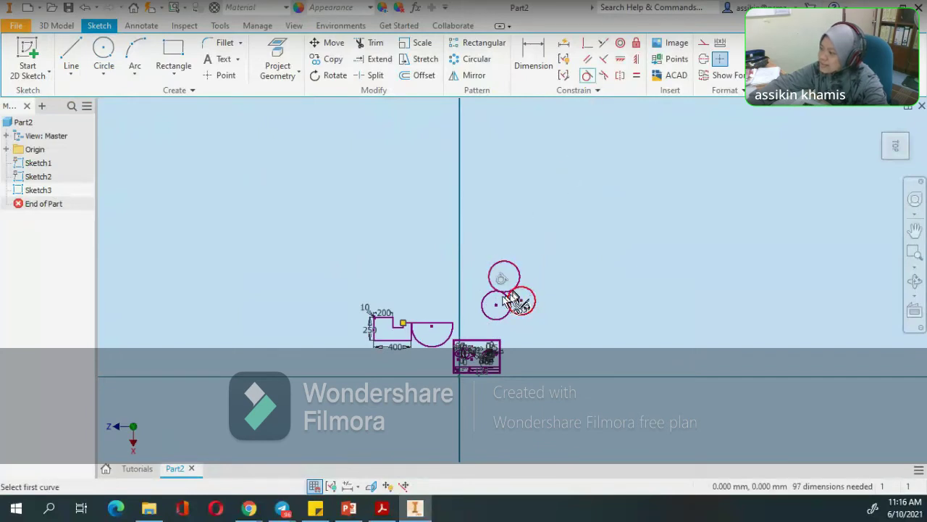
scroll(504, 293, "up", 5)
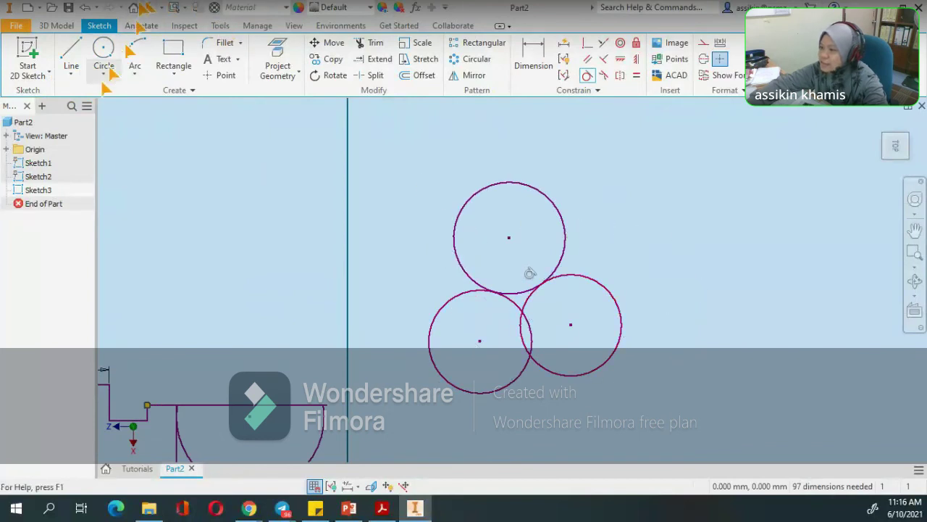
scroll(342, 210, "down", 4)
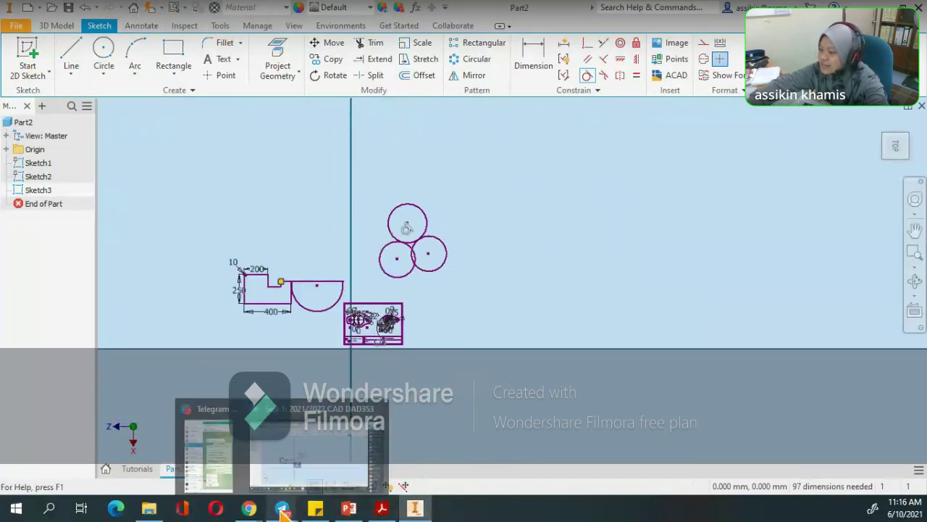
Switch to the tutorial PDF in Chrome to examine the flange's plan view and radii, and return to Inventor
mouse_move(249, 509)
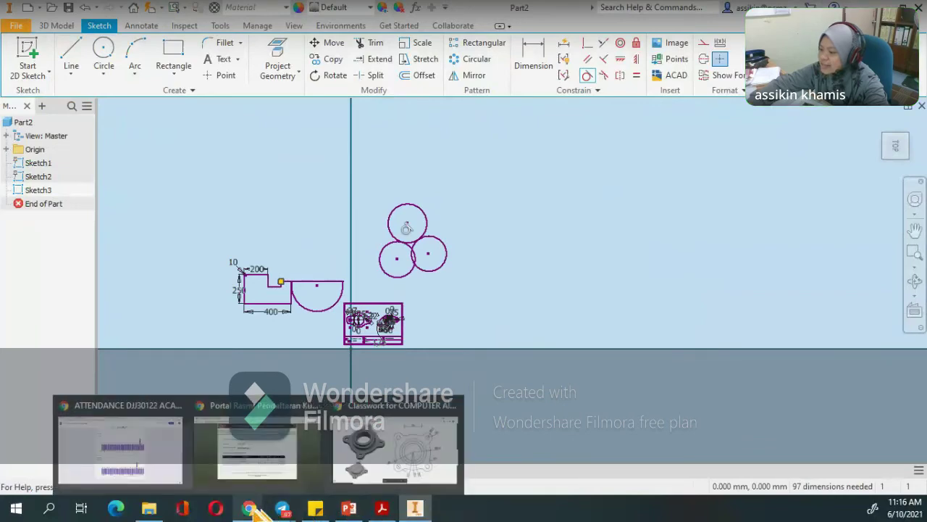
left_click(405, 456)
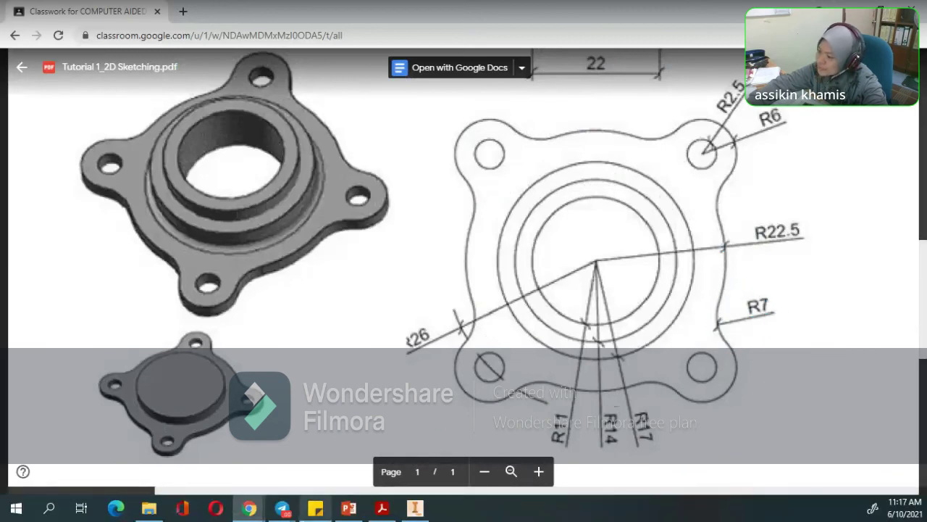
left_click(416, 509)
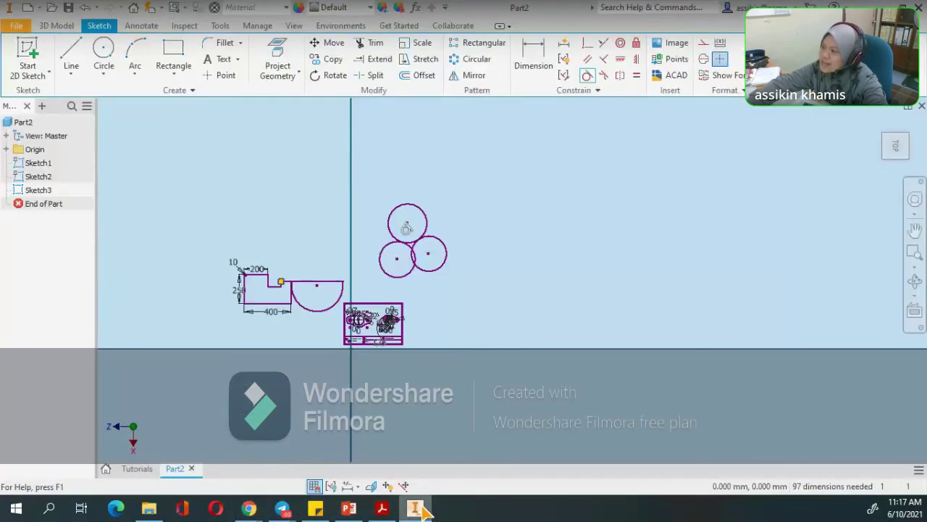
Draw a fourth centre-point circle, separate from the others, just below the overlapping pair
left_click(587, 75)
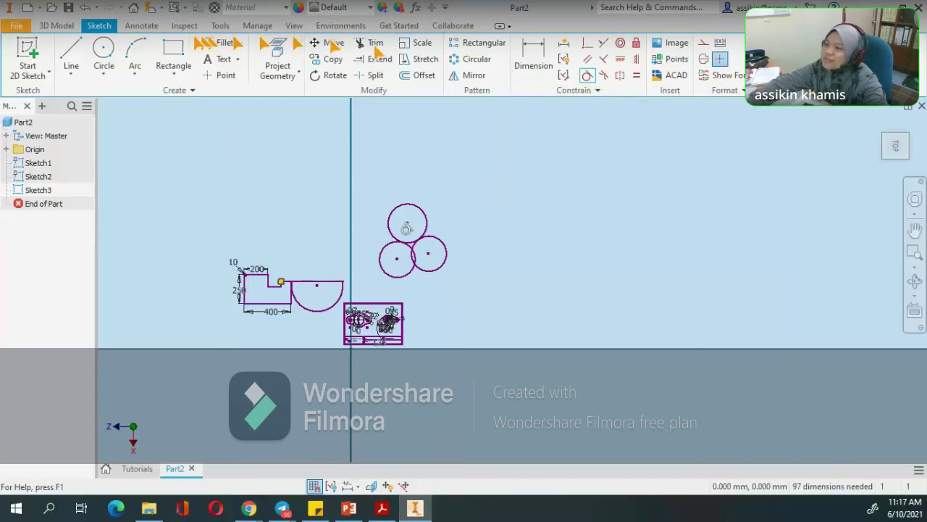
left_click(101, 56)
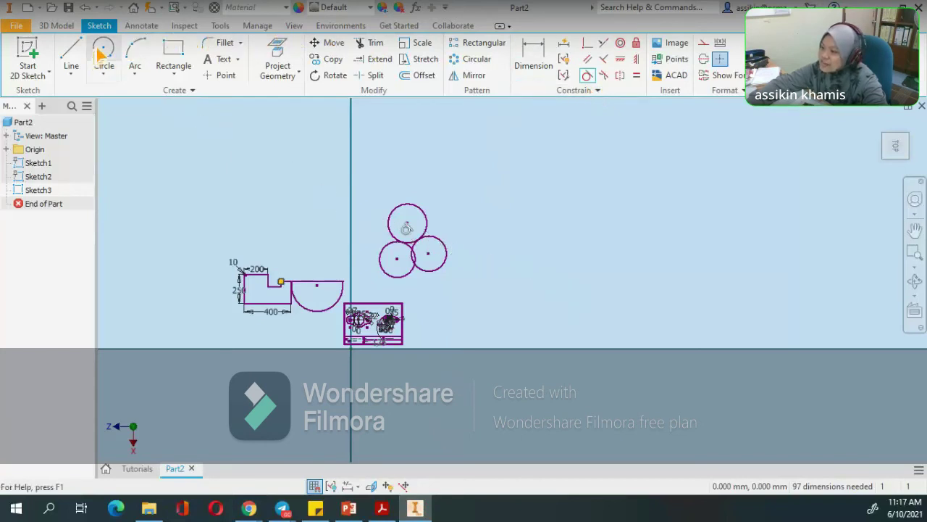
left_click(439, 302)
left_click(439, 282)
scroll(431, 276, "down", 5)
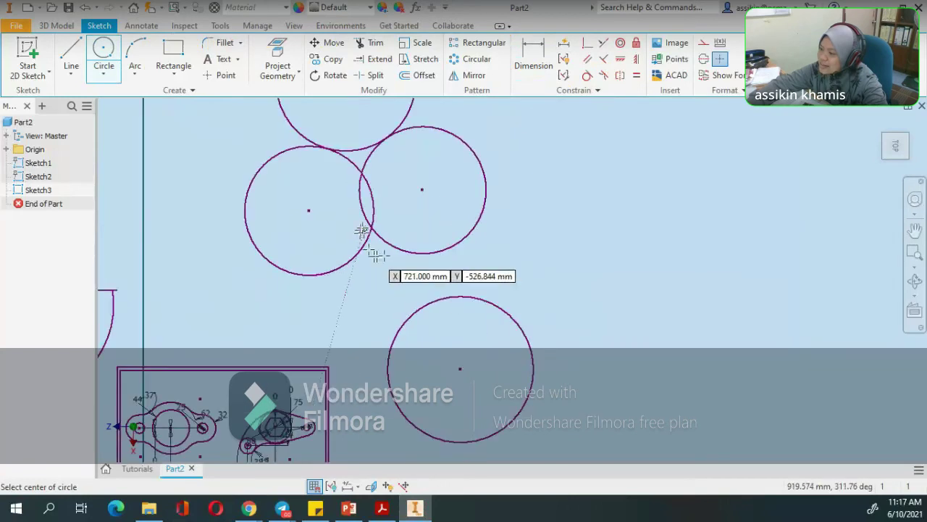
Try tangent constraints from the lowest circle to the right-hand circle and to the left-hand circle, and undo both
left_click(586, 75)
left_click(439, 300)
left_click(396, 251)
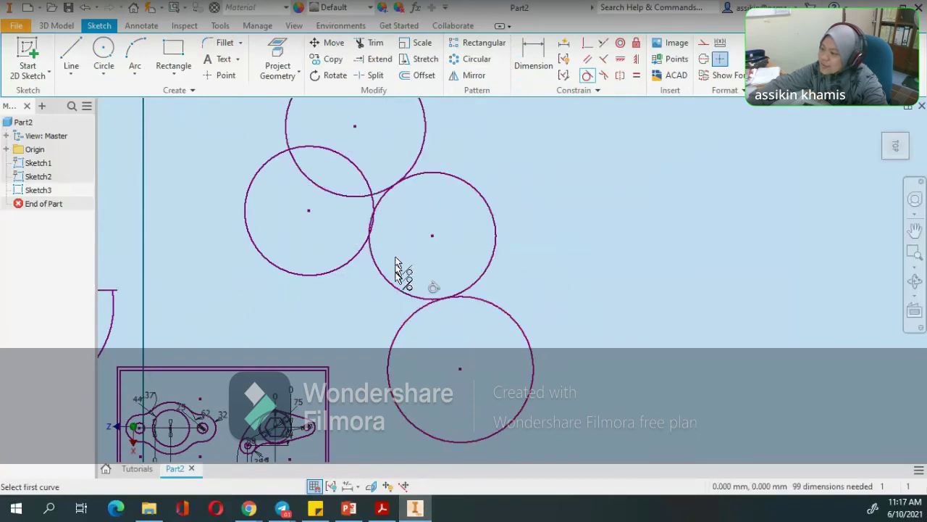
left_click(397, 326)
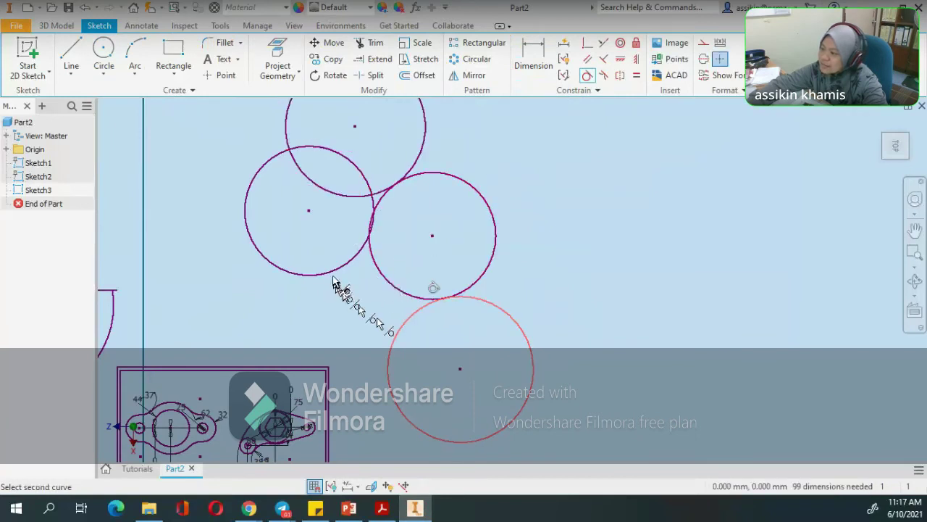
left_click(337, 272)
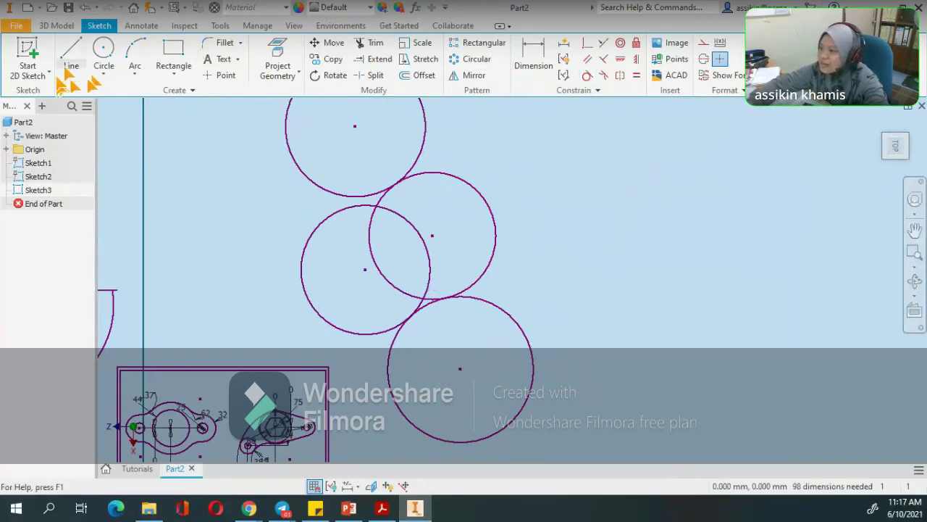
left_click(85, 7)
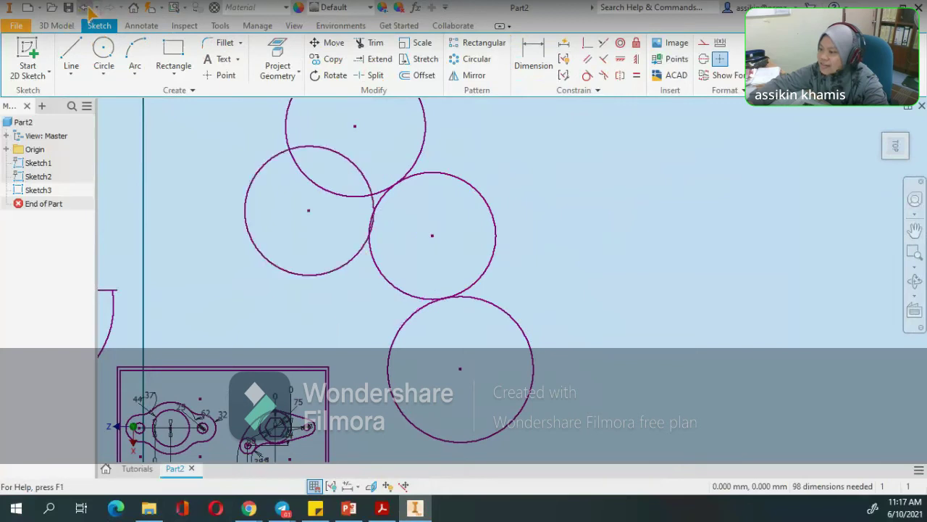
left_click(85, 7)
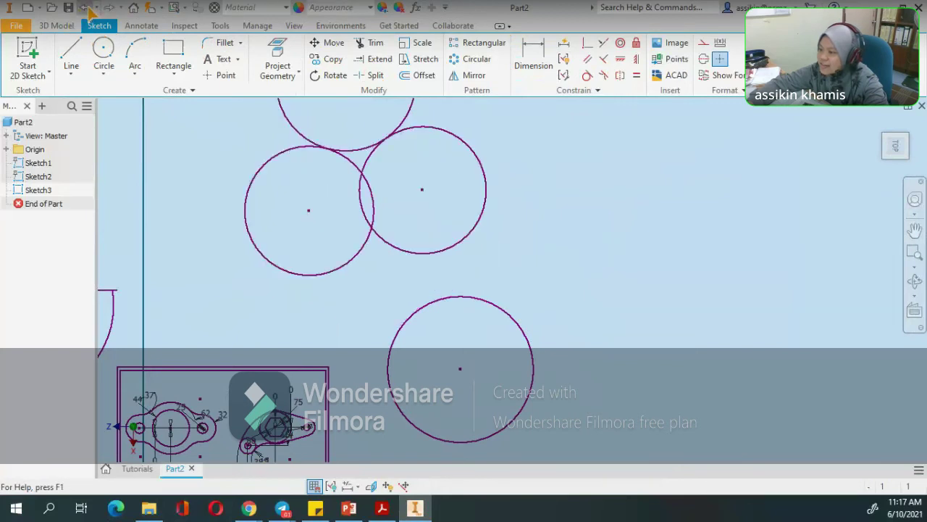
Try a tangent constraint between the lowest circle and the left-hand circle, undo it and restore the lowest circle
left_click(587, 76)
left_click(404, 330)
left_click(369, 242)
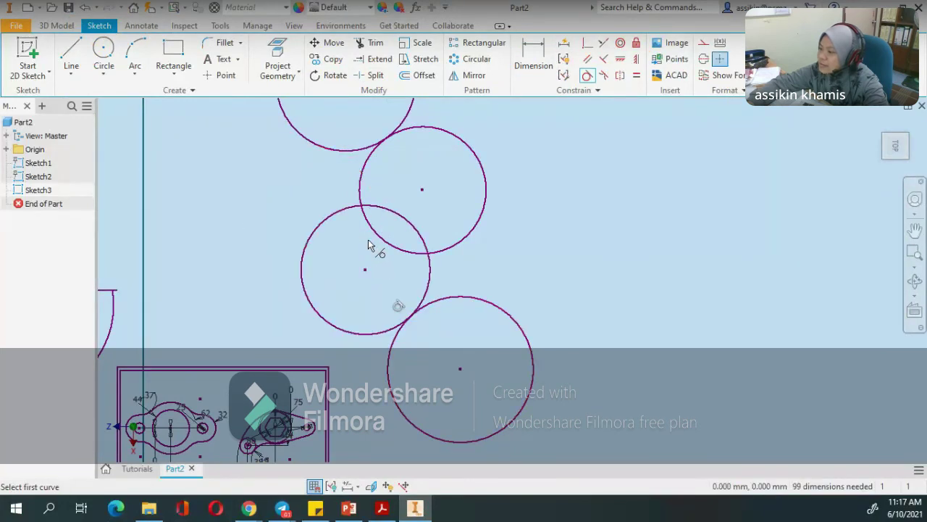
left_click(85, 8)
left_click(85, 8)
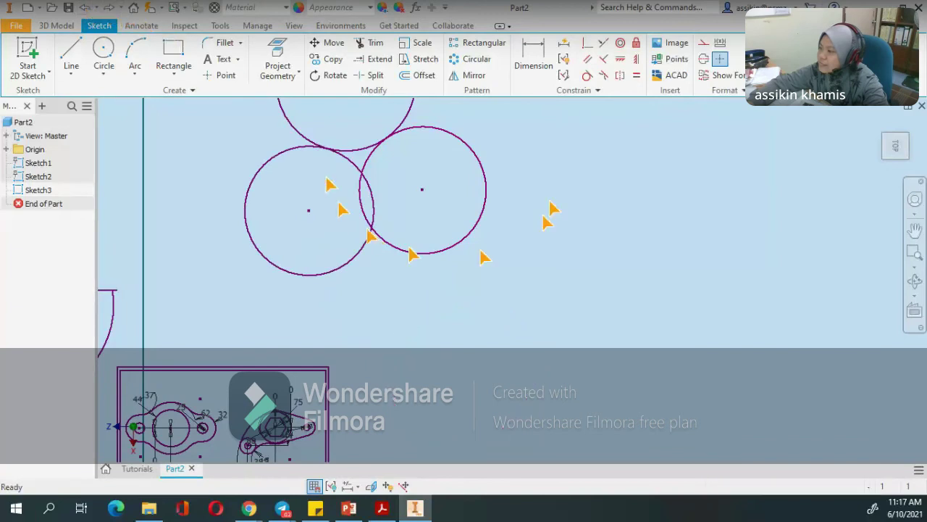
left_click(108, 8)
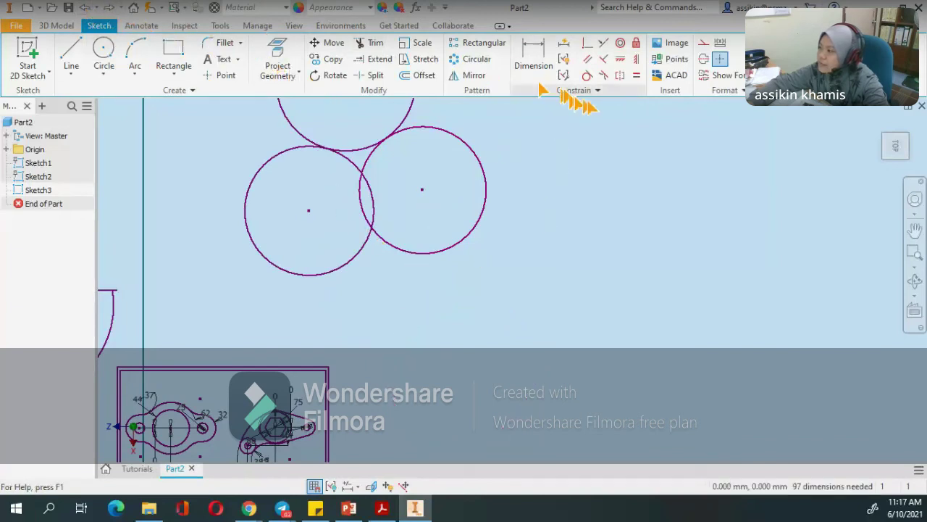
Apply a tangent constraint between the left-hand circle and the lowest circle and leave the Tangent command
left_click(587, 76)
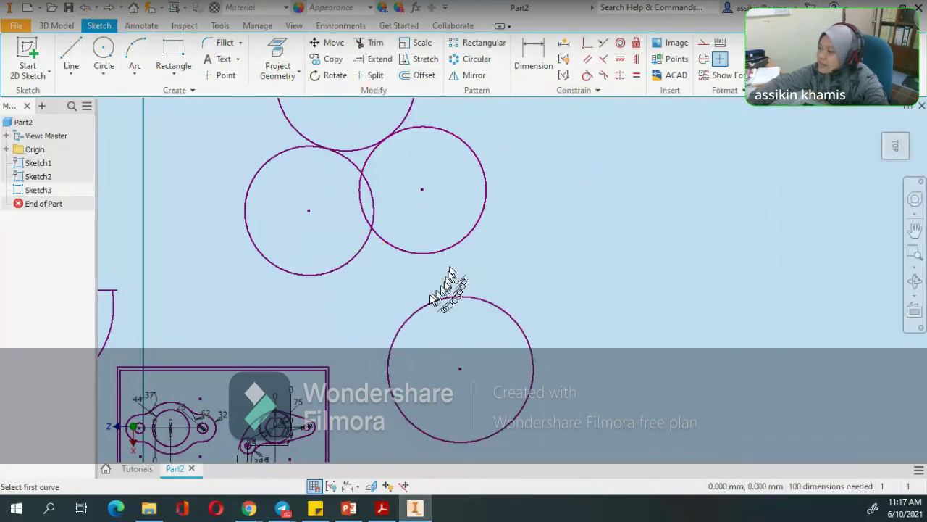
left_click(368, 249)
left_click(404, 321)
key("Escape")
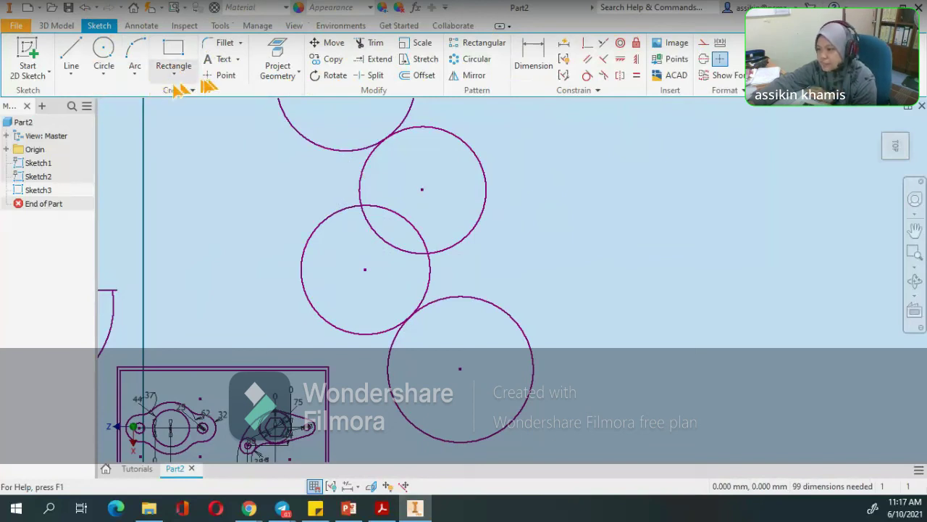
left_click(135, 73)
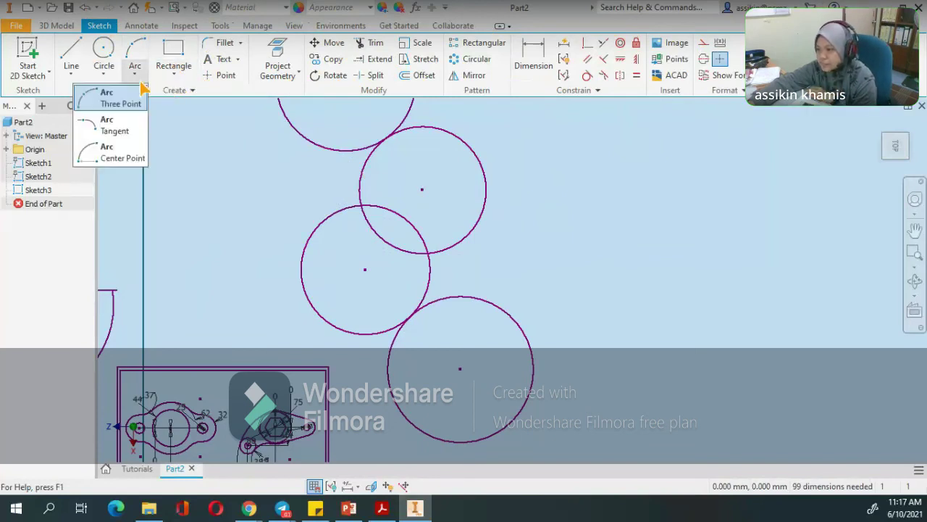
left_click(95, 130)
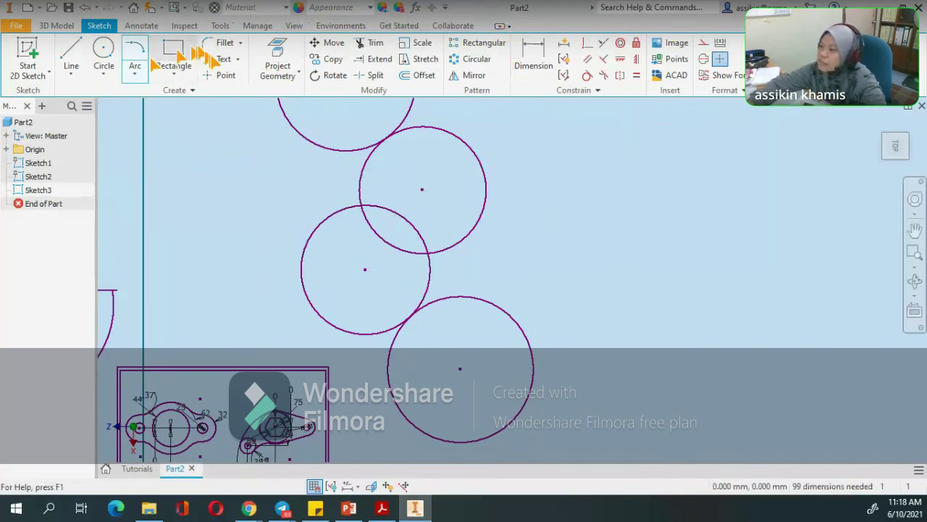
left_click(226, 44)
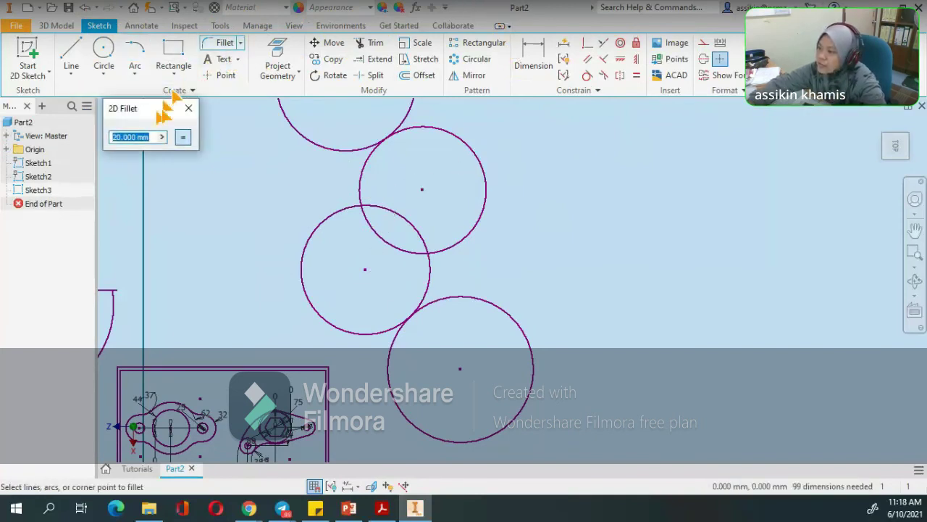
left_click(232, 43)
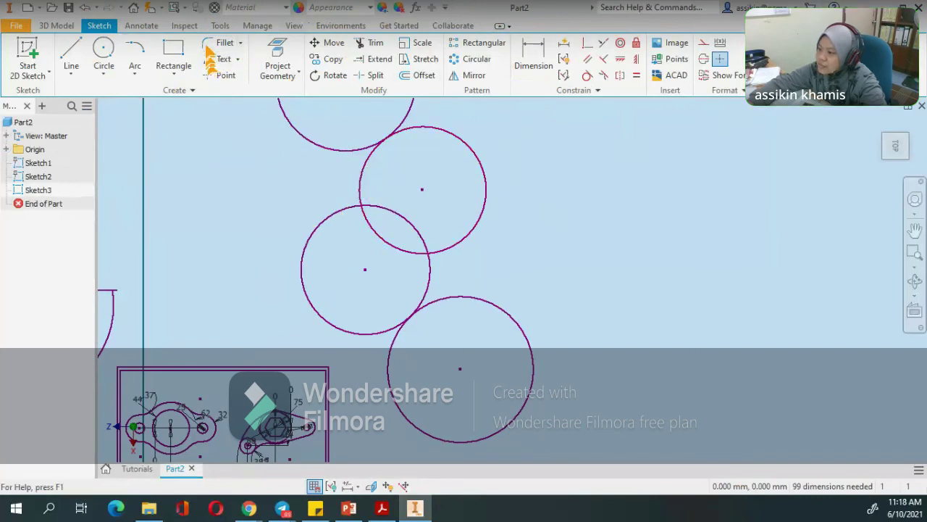
left_click(208, 45)
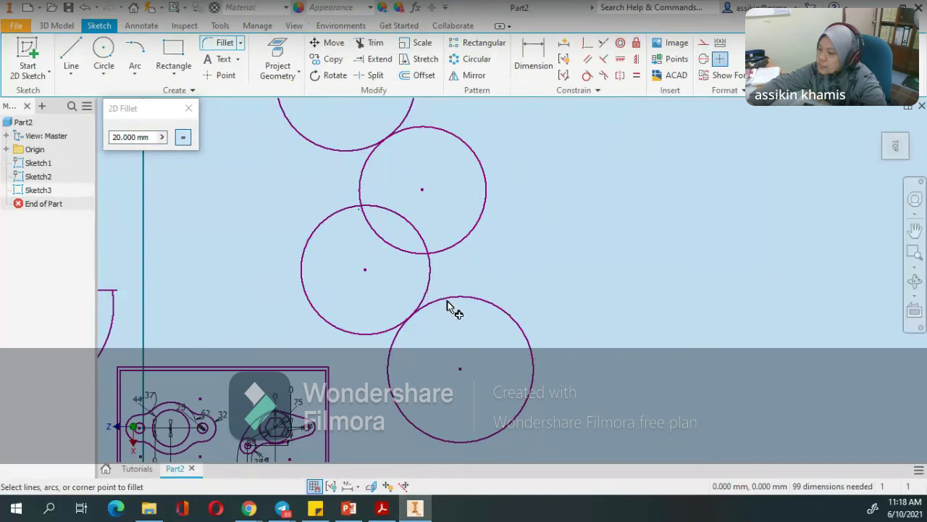
key("Escape")
scroll(459, 295, "down", 5)
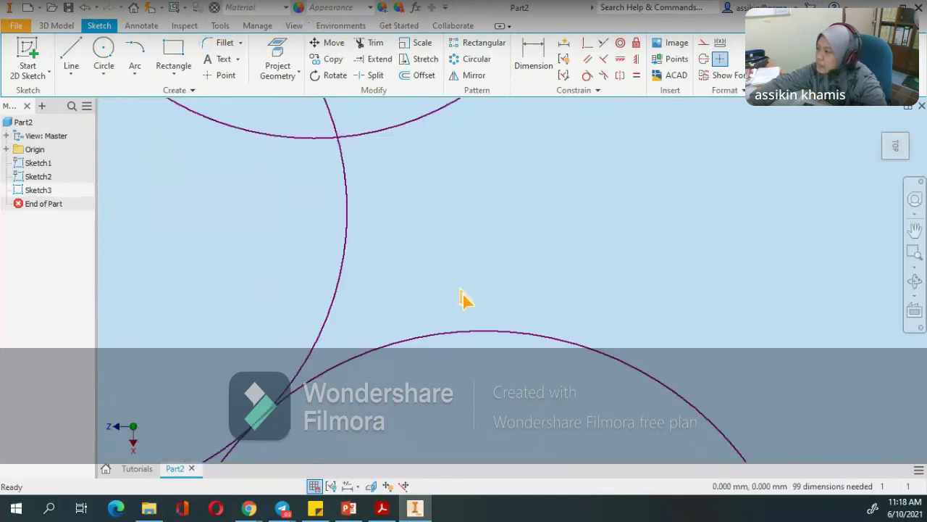
scroll(464, 297, "up", 8)
scroll(516, 233, "down", 3)
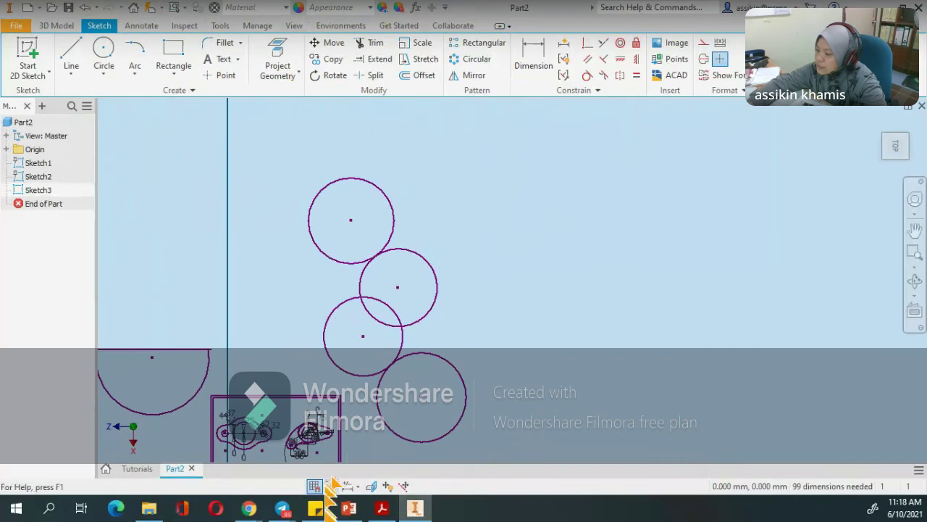
Switch to the tutorial PDF in Chrome to examine the flange's section, plan outline, circles and corner radii
mouse_move(363, 508)
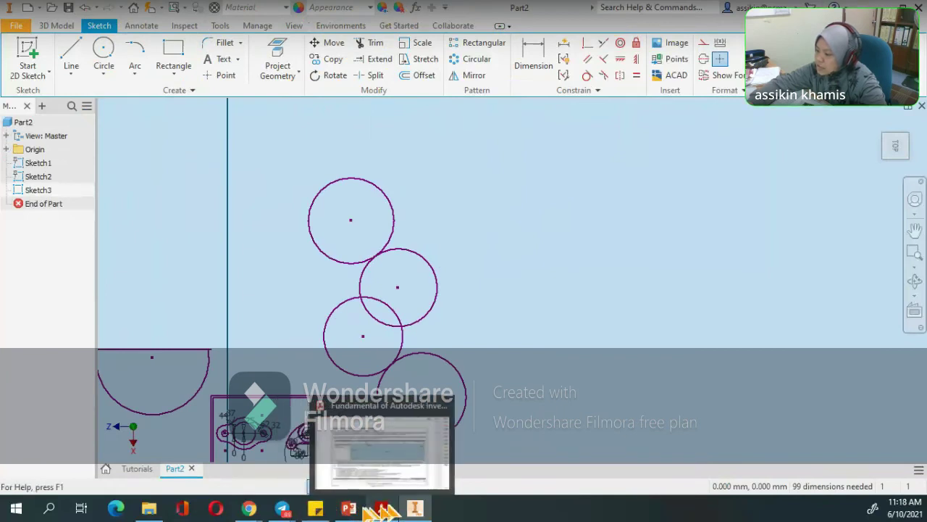
mouse_move(249, 508)
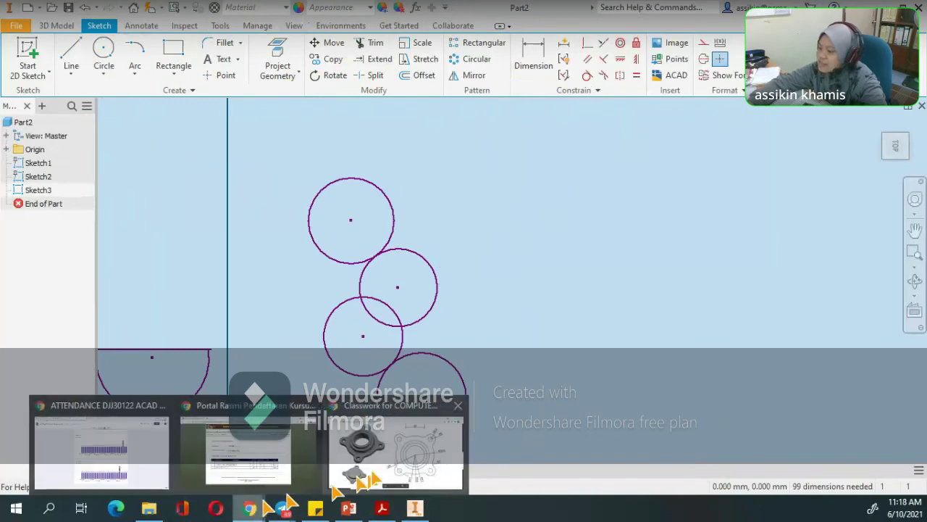
left_click(391, 456)
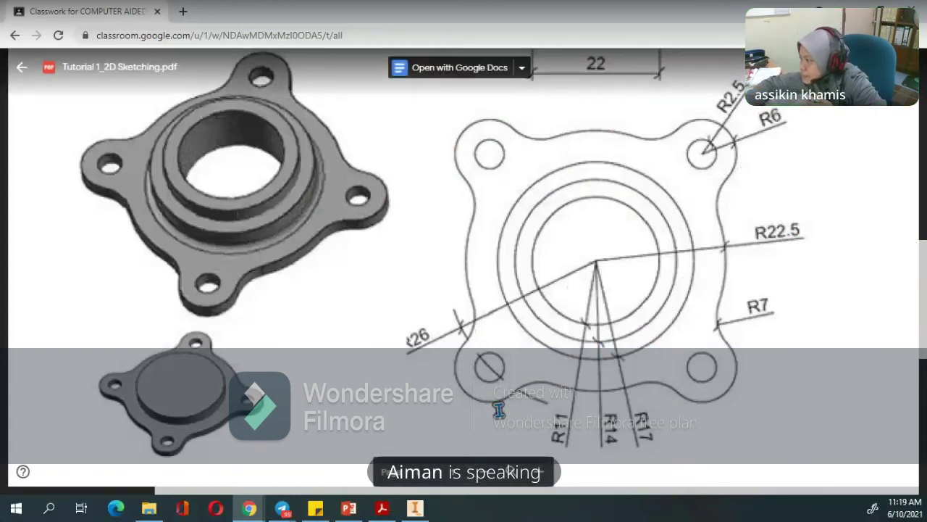
scroll(667, 354, "down", 1)
scroll(668, 353, "up", 2)
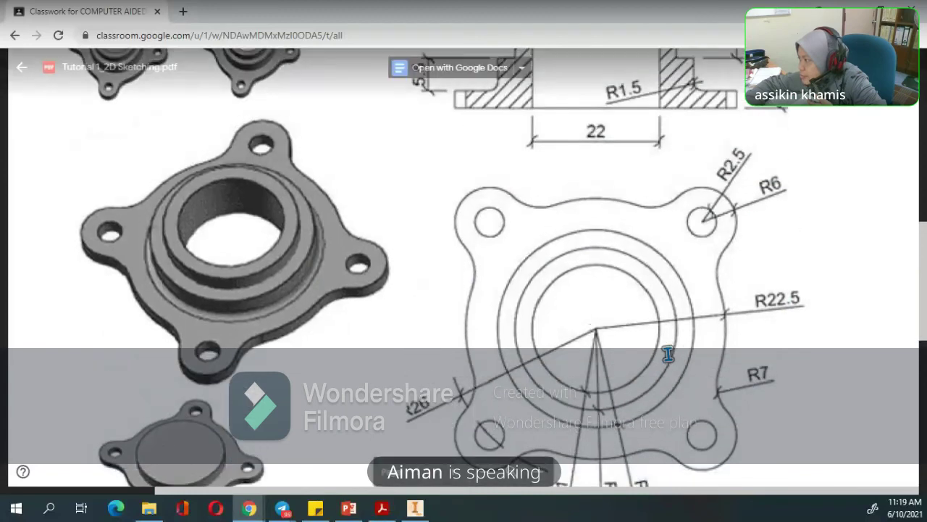
scroll(668, 353, "down", 1)
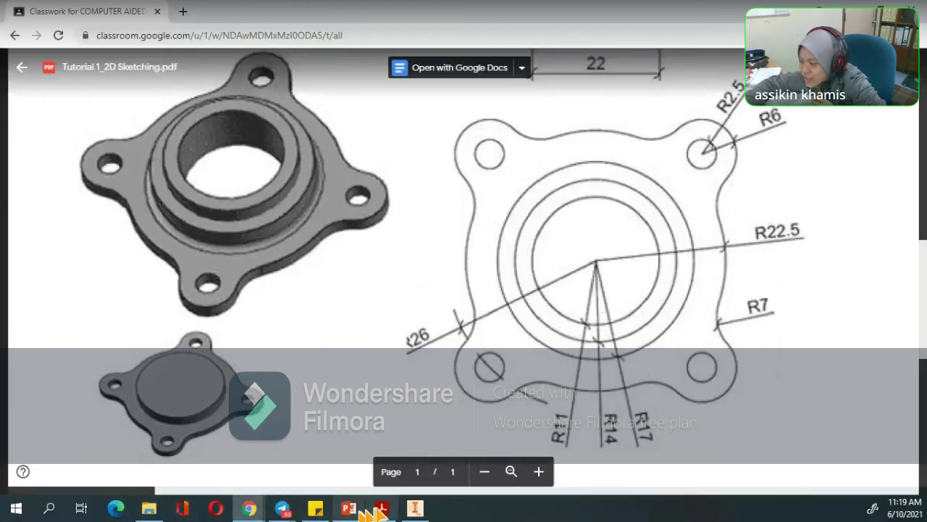
Switch to Inventor and draw a larger centre-point circle to the right of the chain of four circles
left_click(415, 507)
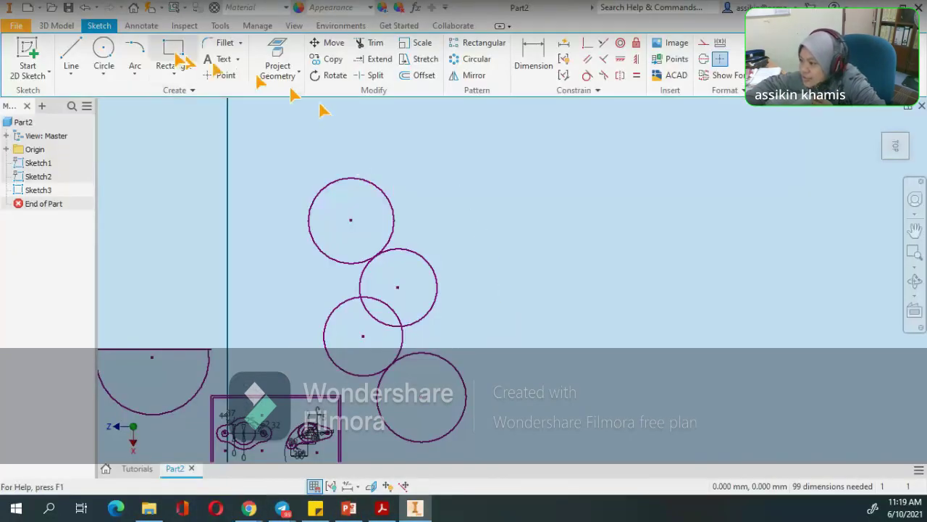
left_click(104, 52)
left_click(553, 253)
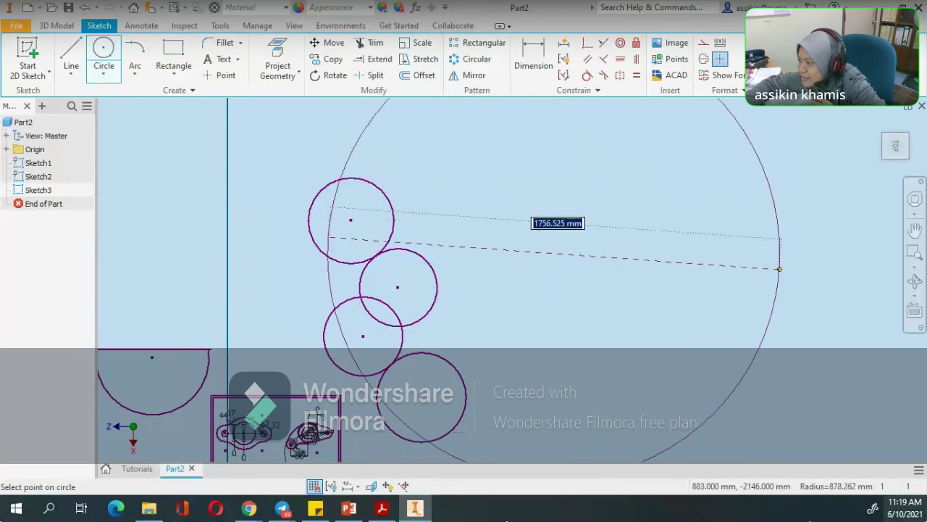
left_click(550, 174)
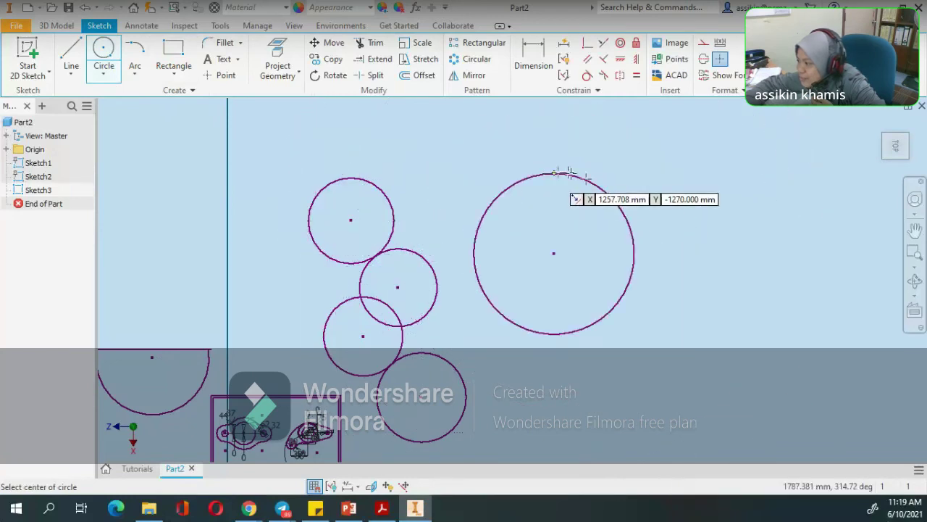
Dimension the large circle's diameter as 22.5*2 mm
left_click(538, 51)
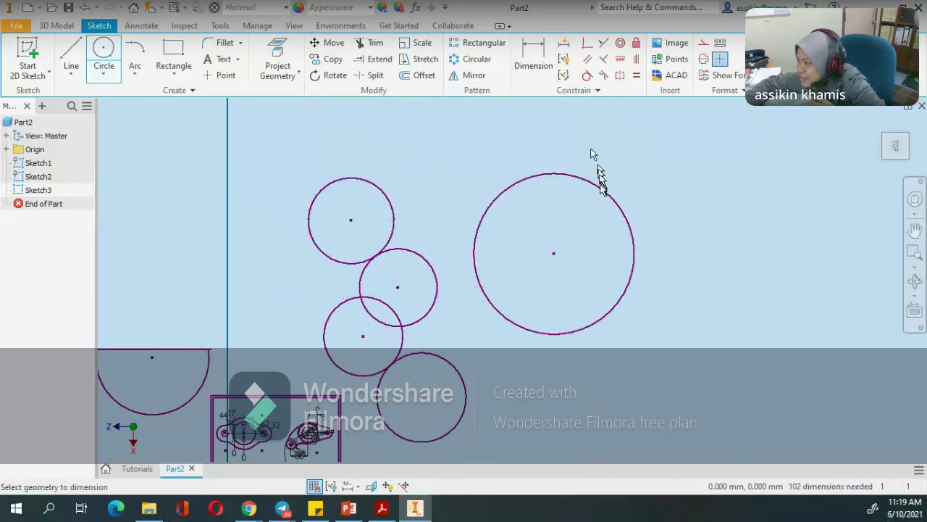
left_click(605, 200)
left_click(634, 178)
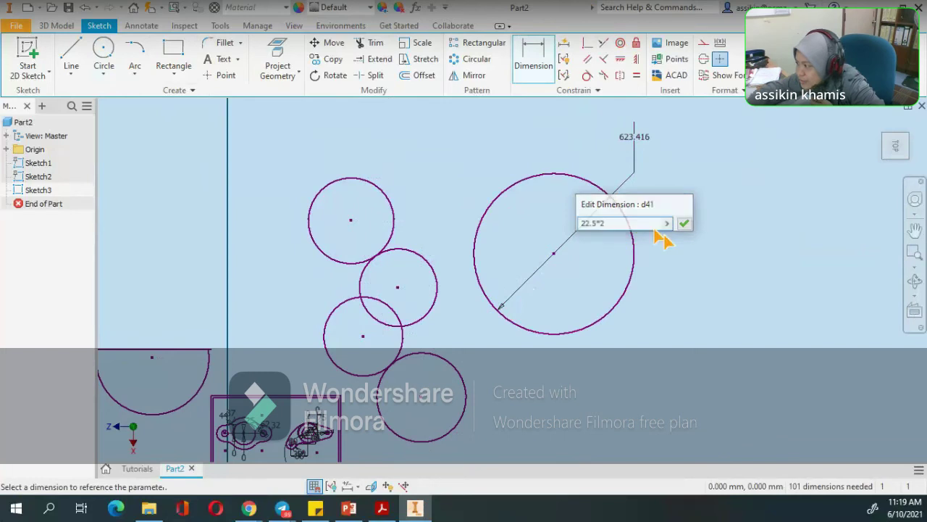
key("Return")
scroll(554, 252, "up", 5)
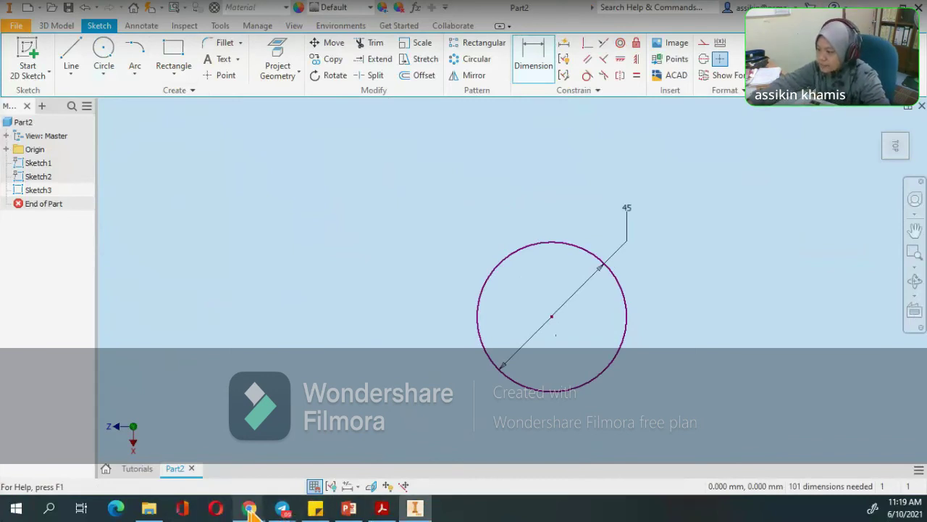
Switch to the tutorial PDF in Chrome to check the radii given in the flange's section and plan views
mouse_move(248, 509)
left_click(341, 463)
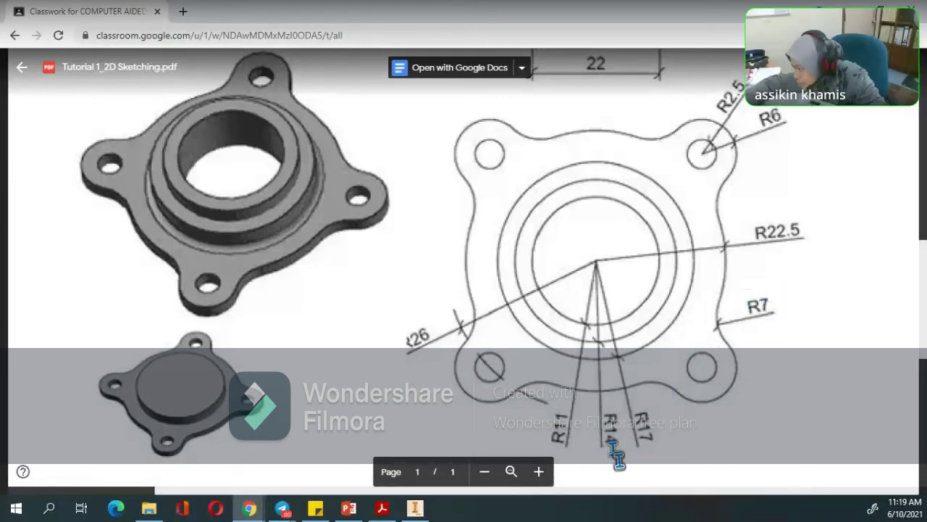
scroll(612, 282, "up", 2)
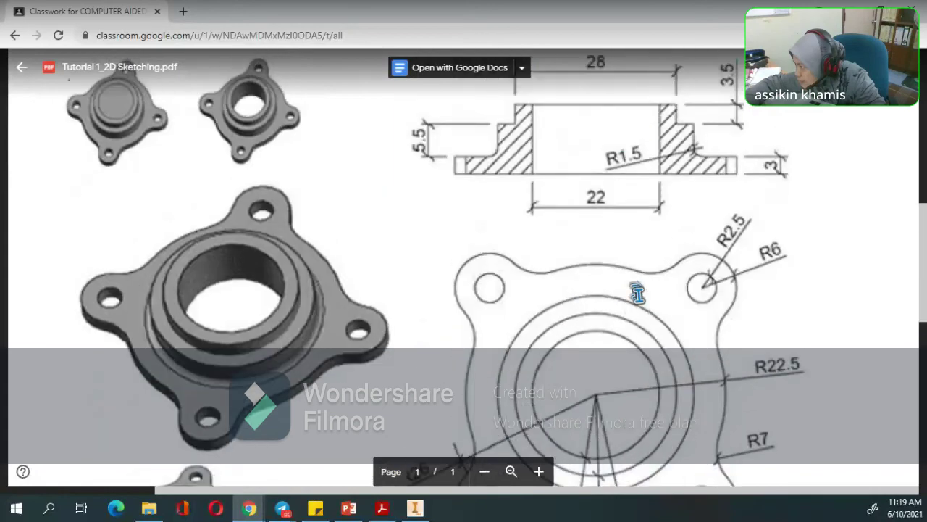
scroll(636, 293, "down", 3)
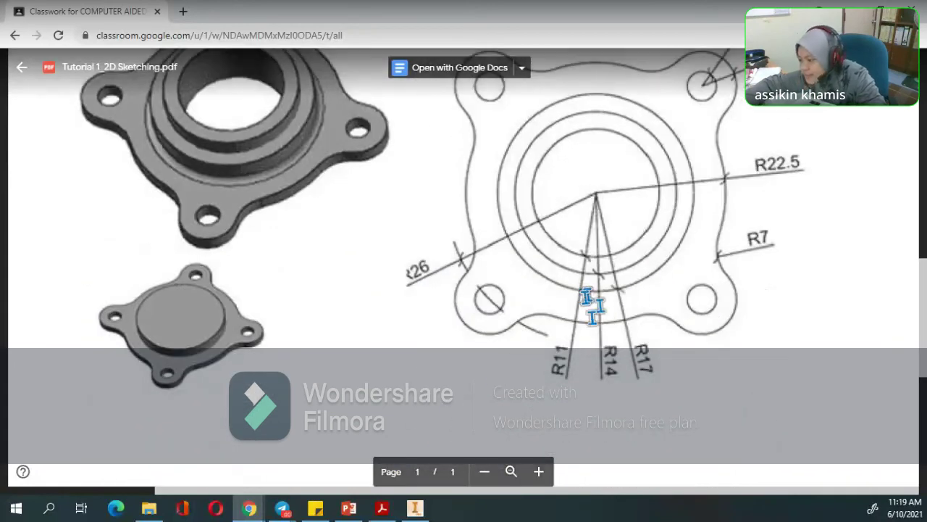
Switch to Inventor and inspect the expression behind the large circle's diameter dimension without changing it
left_click(415, 507)
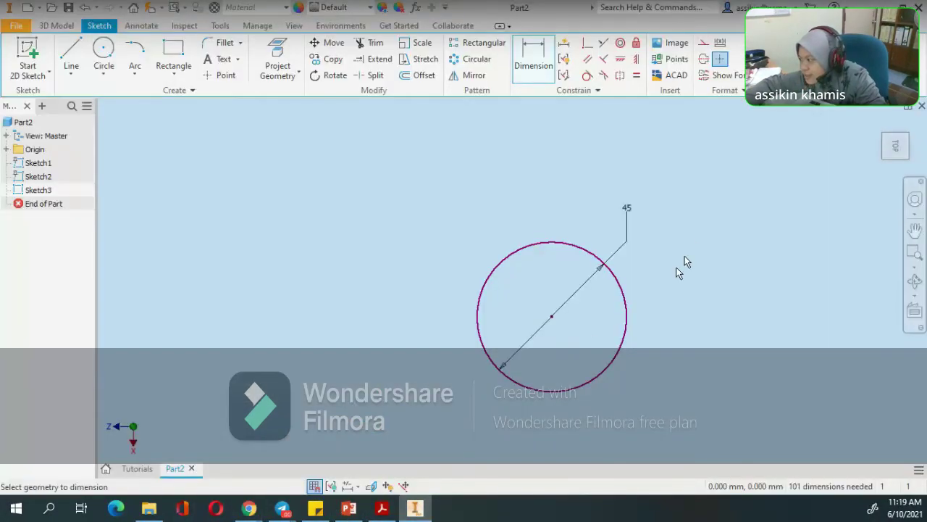
double_click(627, 206)
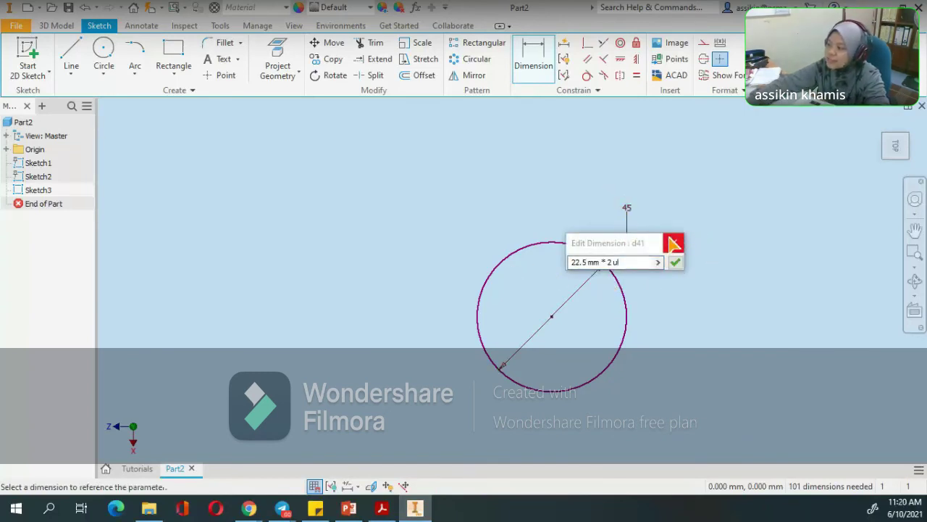
left_click(673, 243)
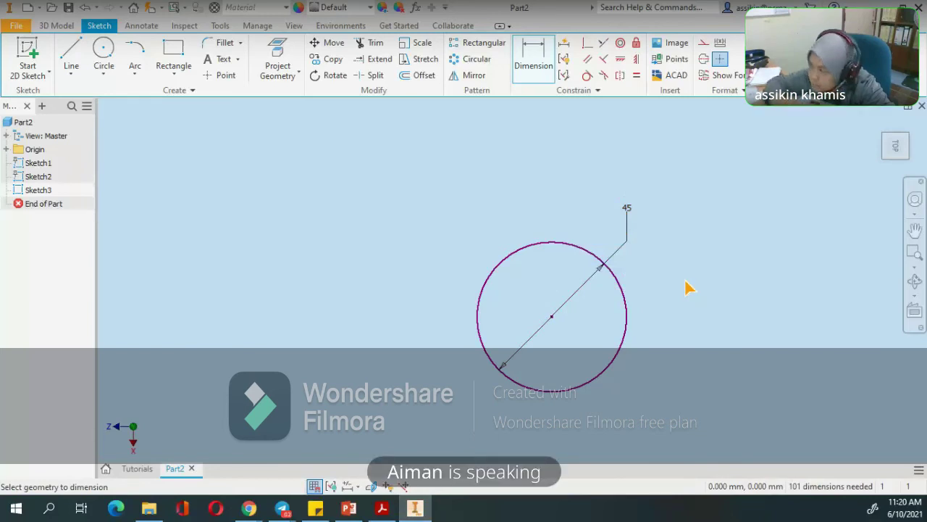
left_click(534, 65)
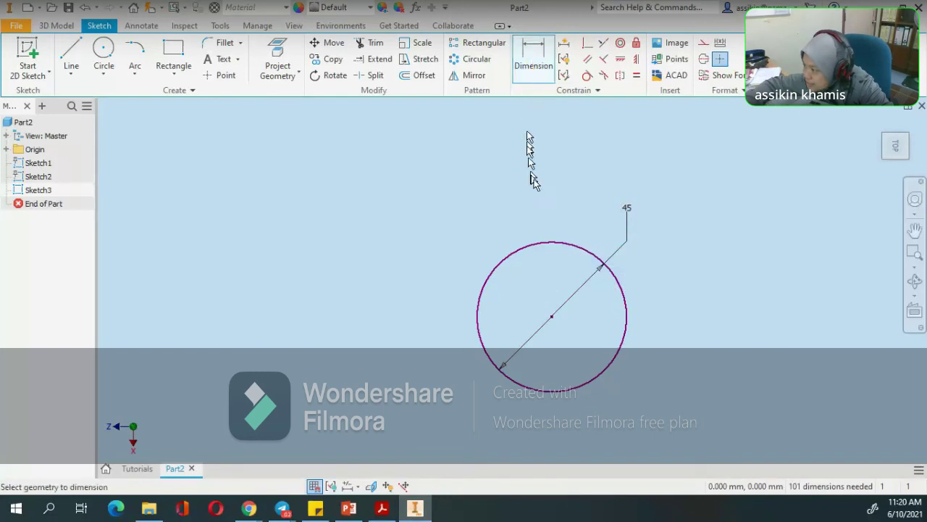
left_click(558, 246)
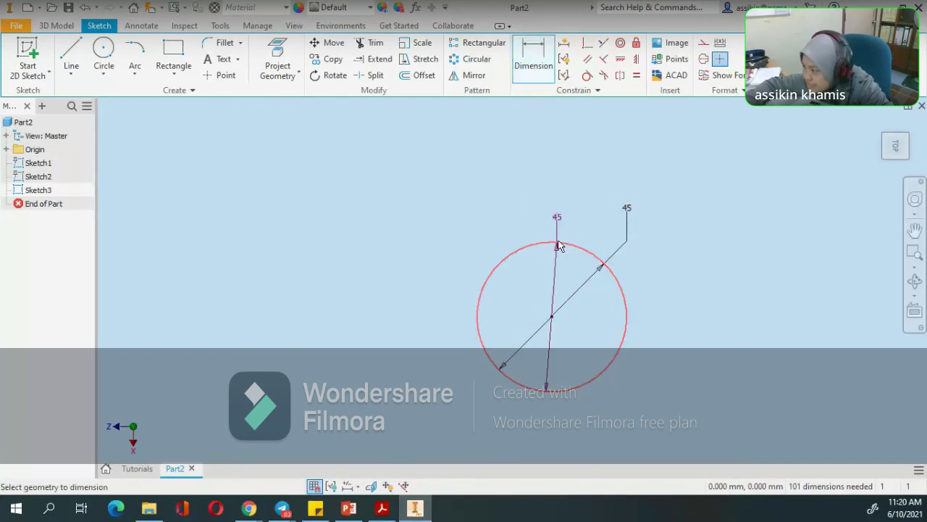
left_click(461, 251)
left_click(297, 126)
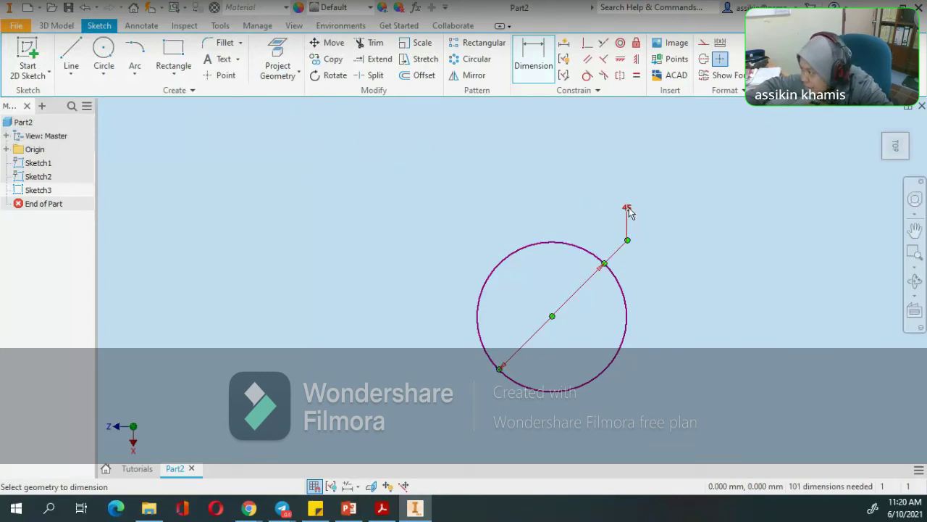
Re-enter the expression 22.5*2 for the large circle's diameter dimension
left_click(629, 210)
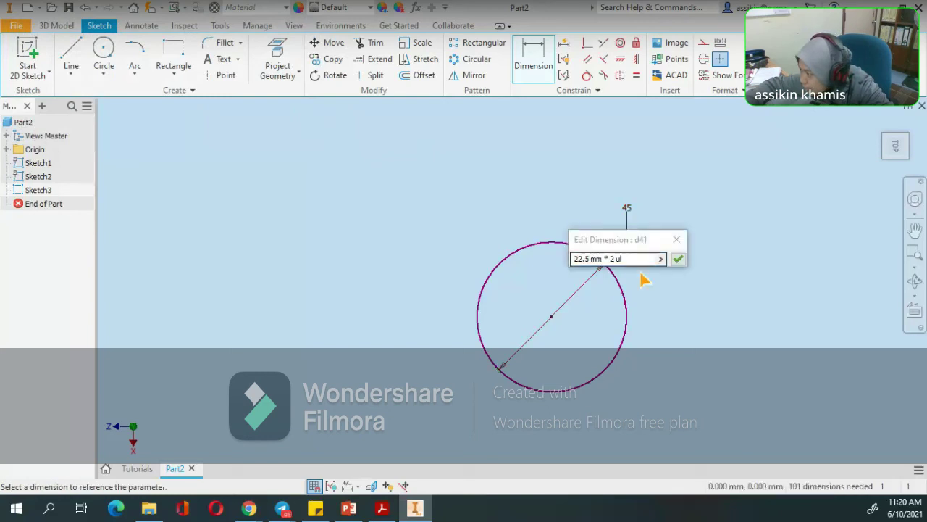
left_click_drag(637, 258, 452, 265)
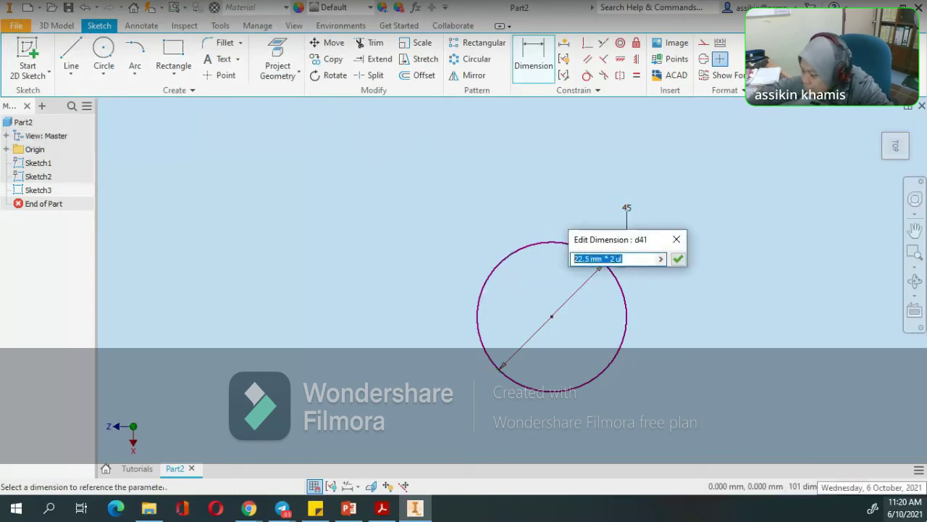
type("22.5*")
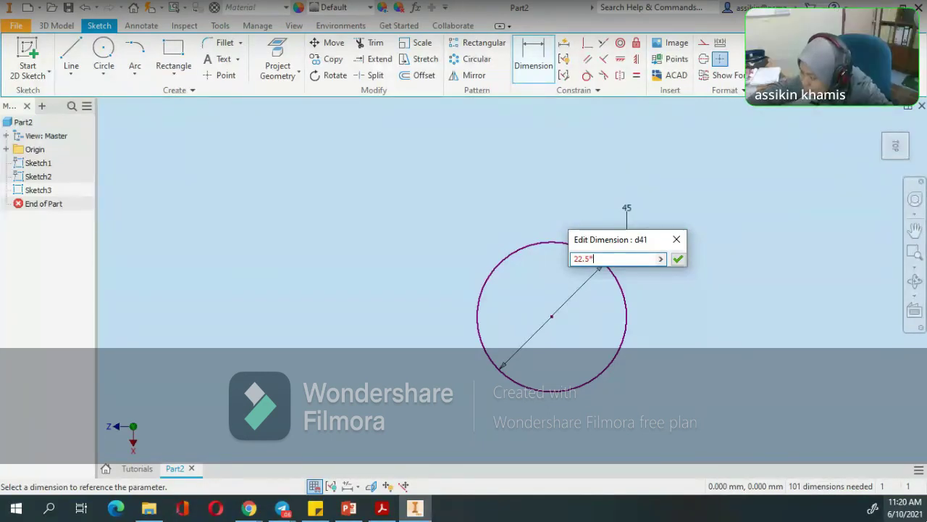
type("2")
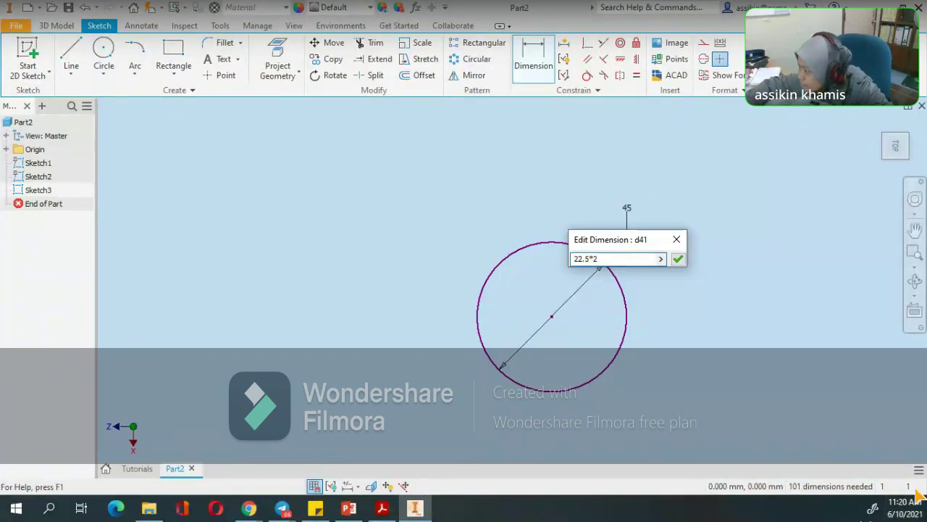
left_click(677, 258)
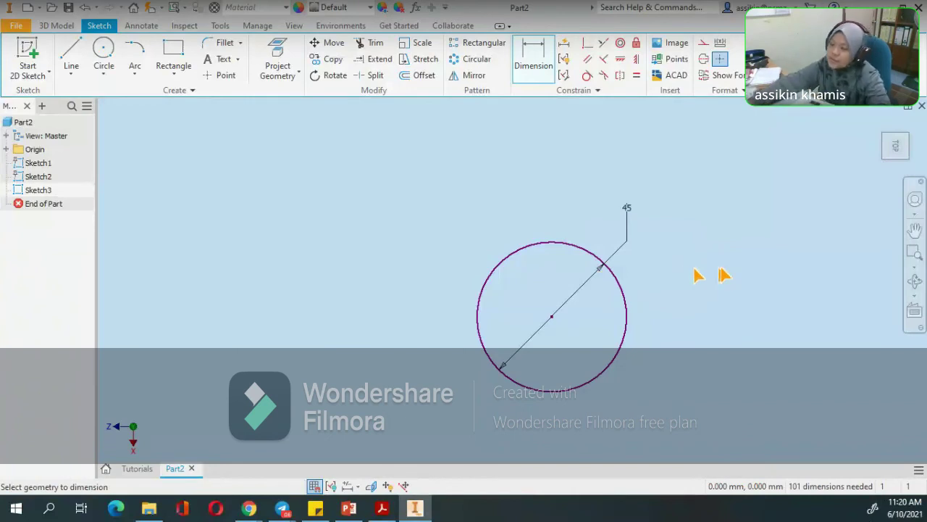
Set the large circle's diameter to 45/2, finish the sketch and return the part to its home view
left_click(626, 208)
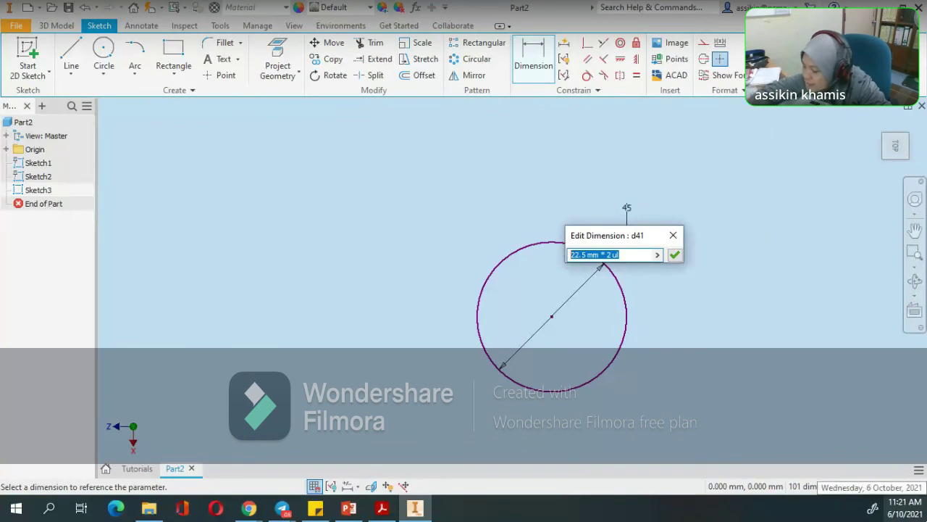
type("45/2")
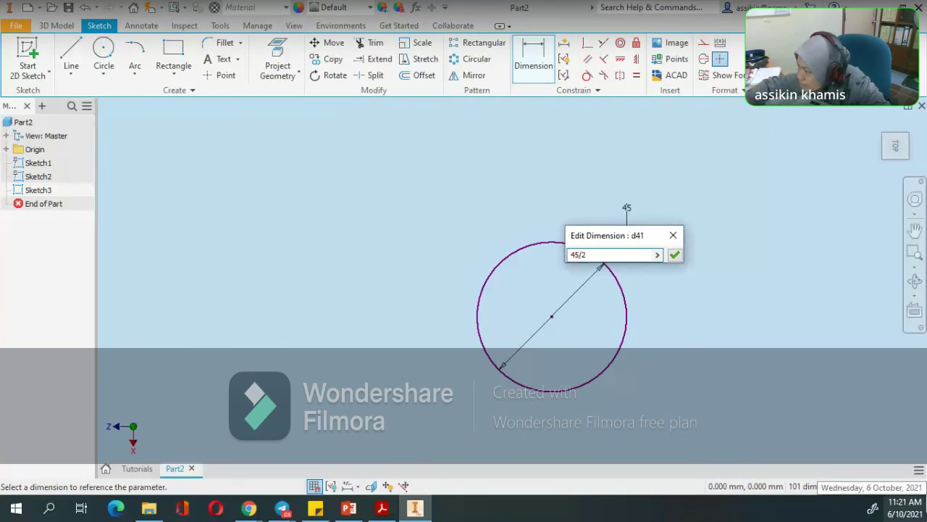
left_click(675, 254)
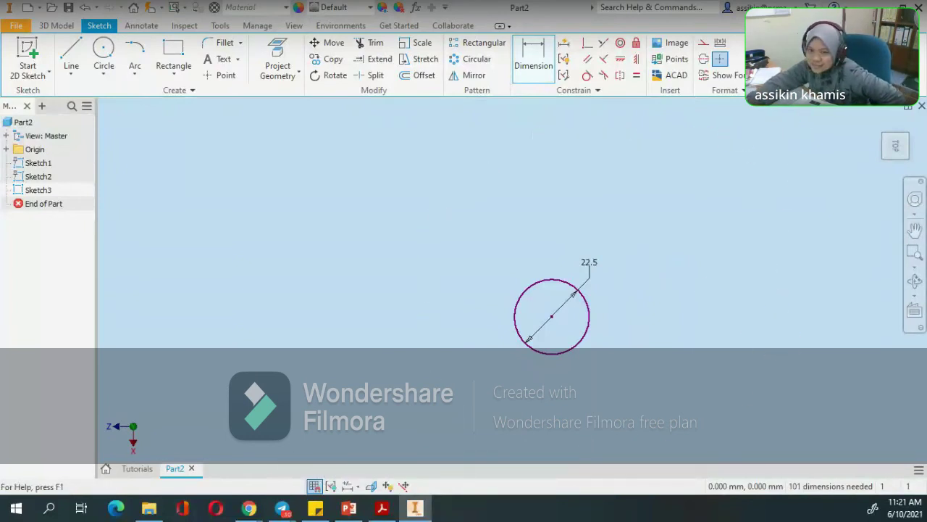
left_click(777, 58)
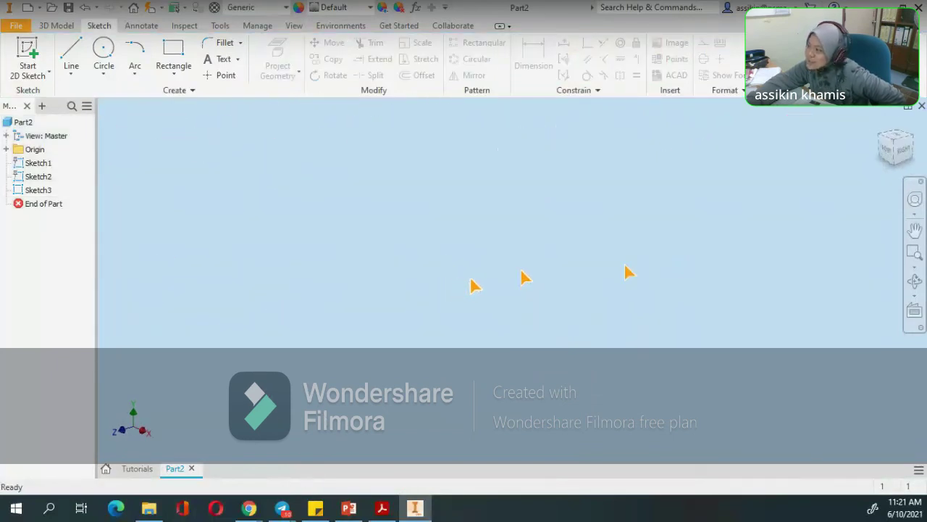
left_click(879, 126)
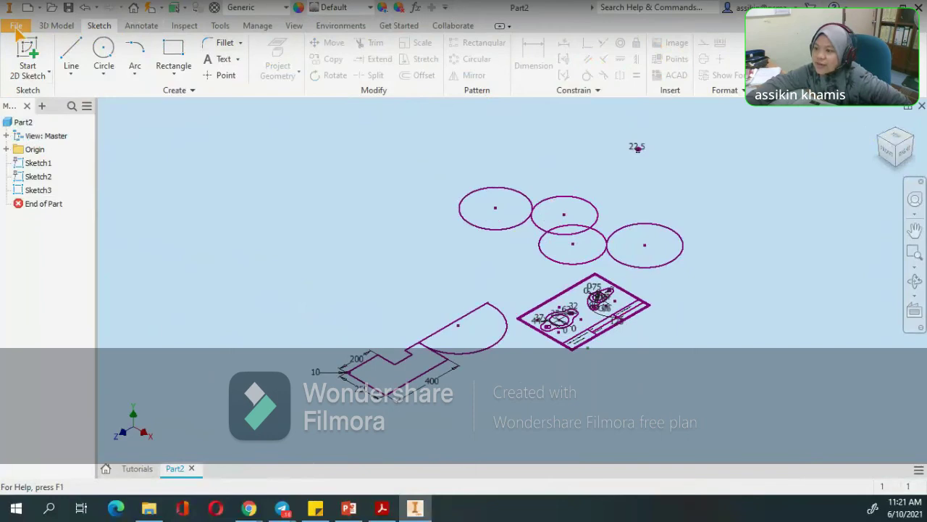
Save the part under the new file name Tutorial 1 in the DJJ30122 folder as an Inventor part
left_click(23, 29)
left_click(24, 31)
left_click(17, 27)
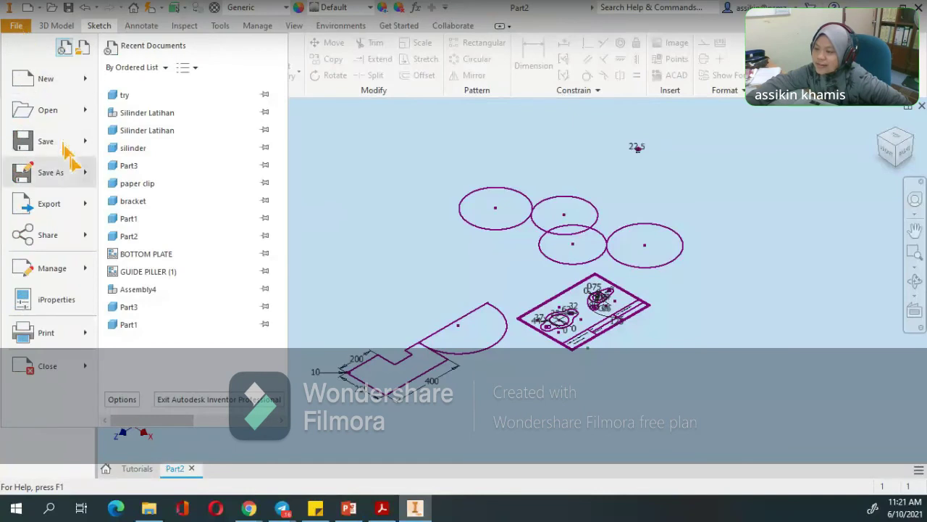
mouse_move(78, 145)
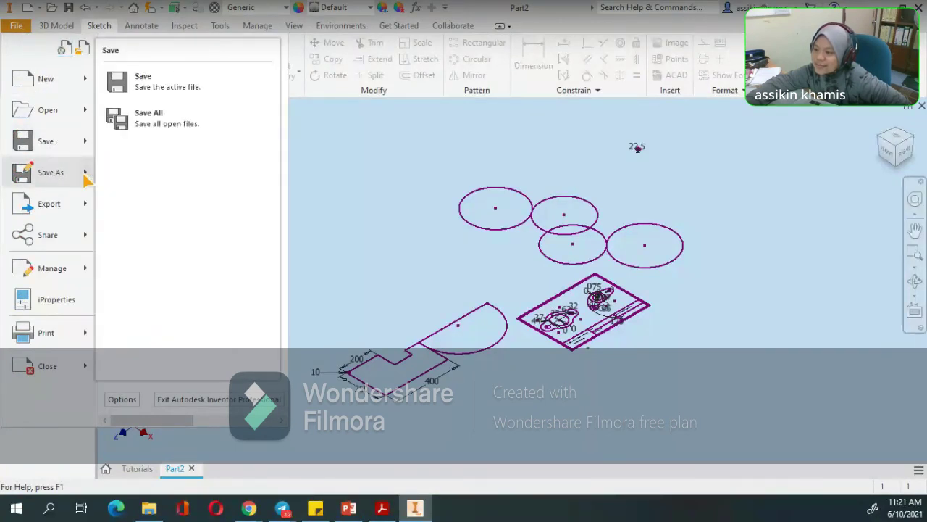
mouse_move(86, 174)
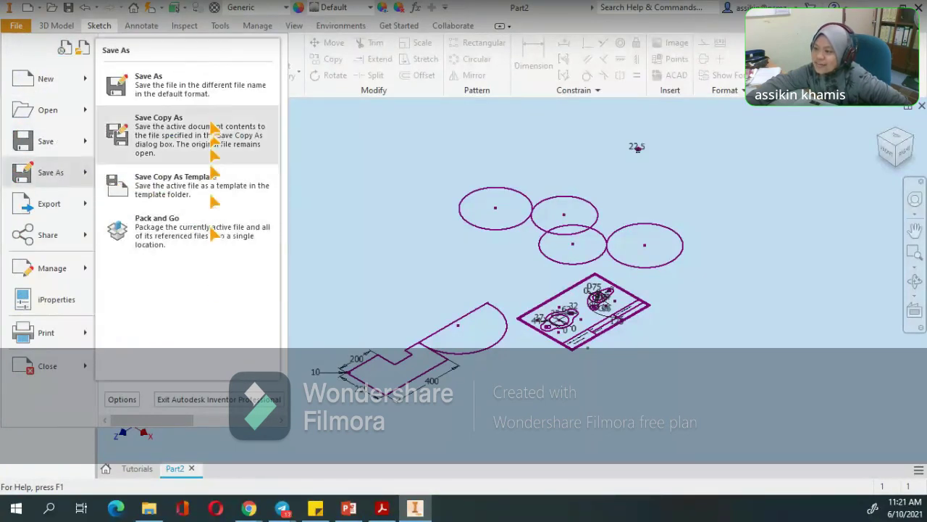
left_click(210, 94)
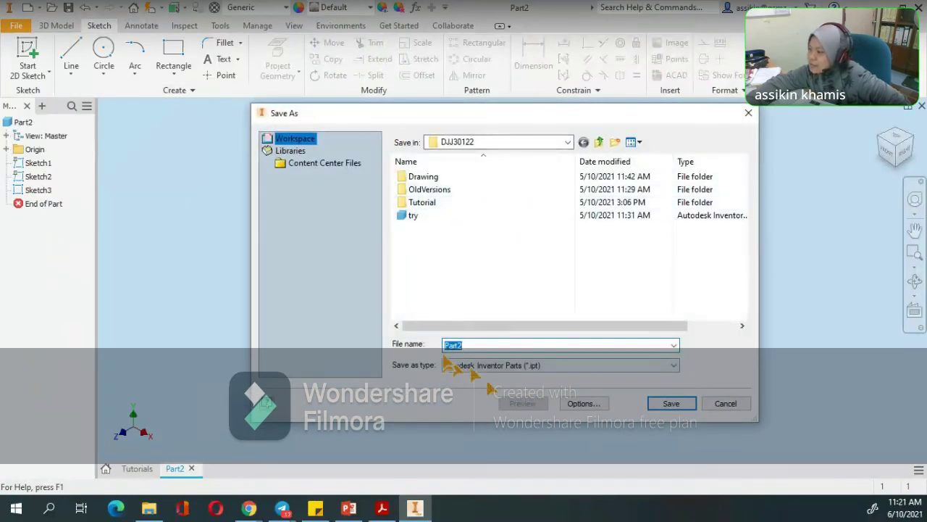
type("Tut")
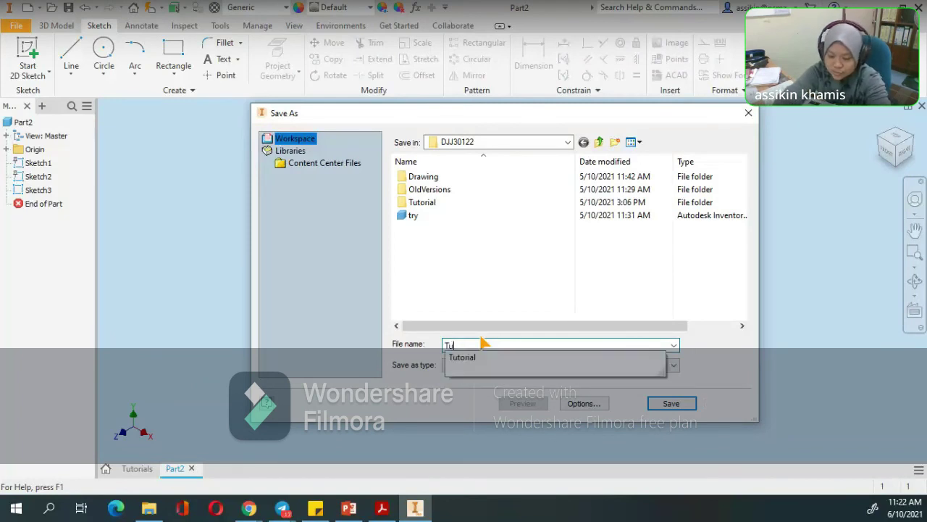
type("orial 1")
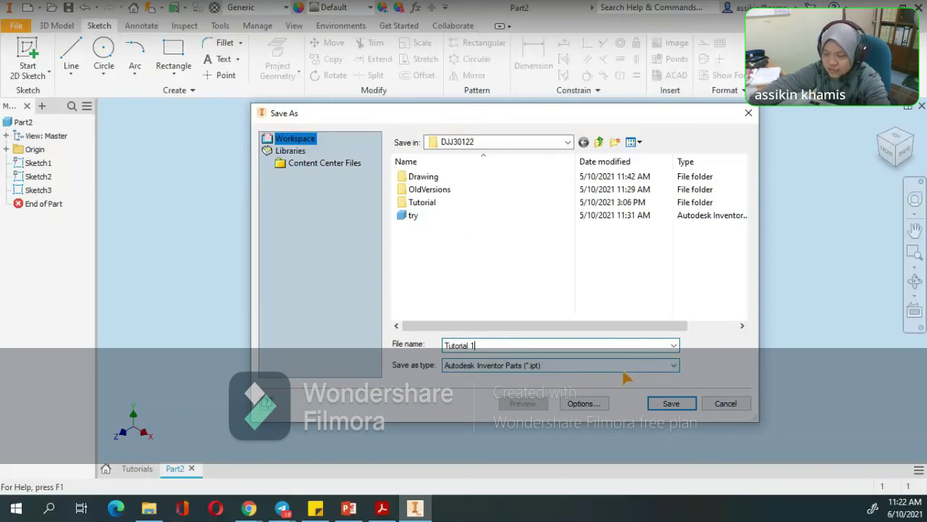
left_click(668, 404)
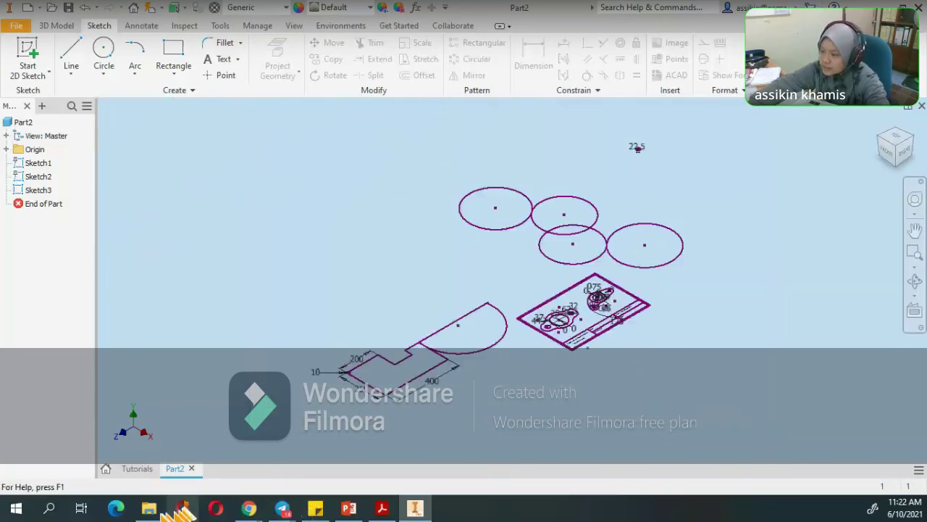
Switch to Google Classroom in Chrome, close the PDF preview and review the student work page of the Tutorial 1 assignment
mouse_move(262, 511)
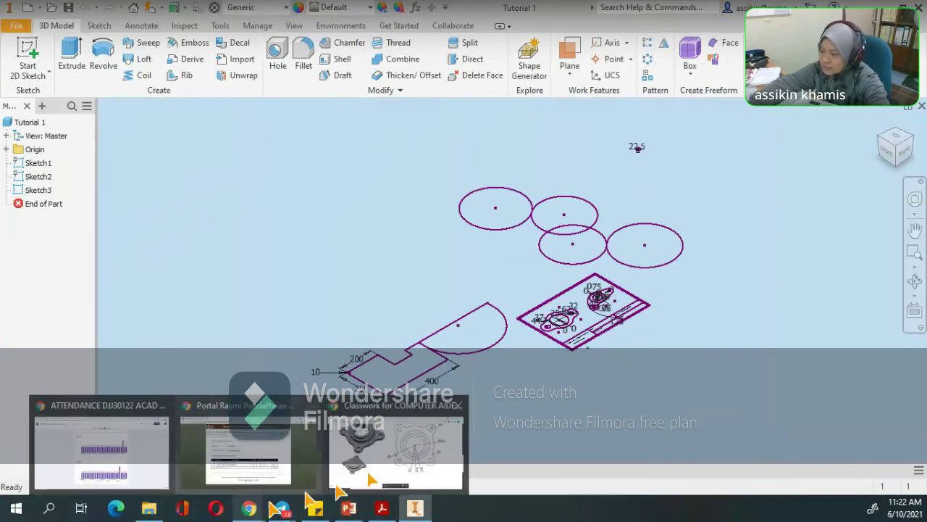
left_click(389, 458)
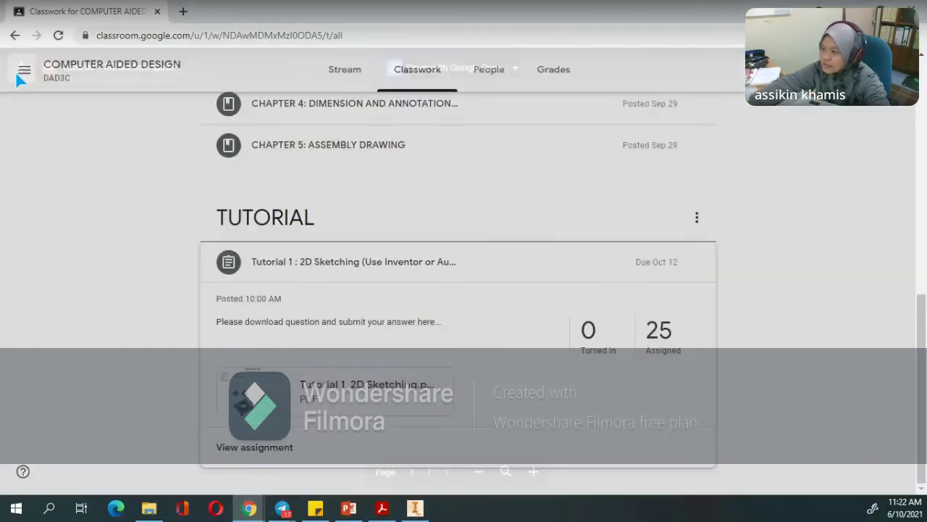
left_click(22, 66)
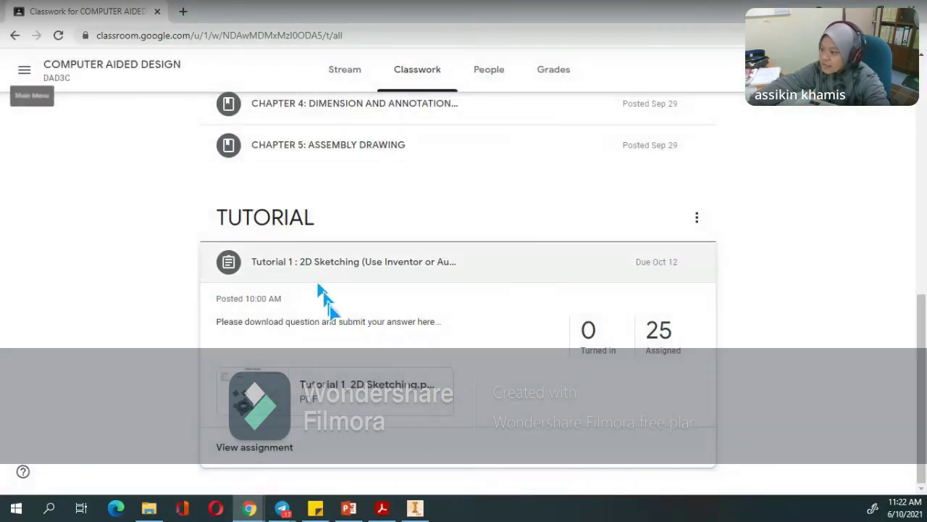
left_click(275, 446)
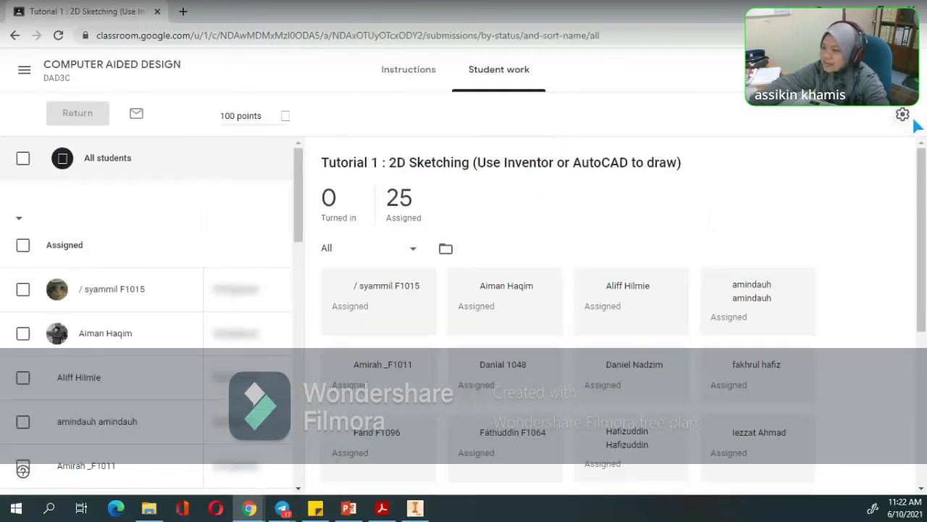
scroll(342, 300, "down", 5)
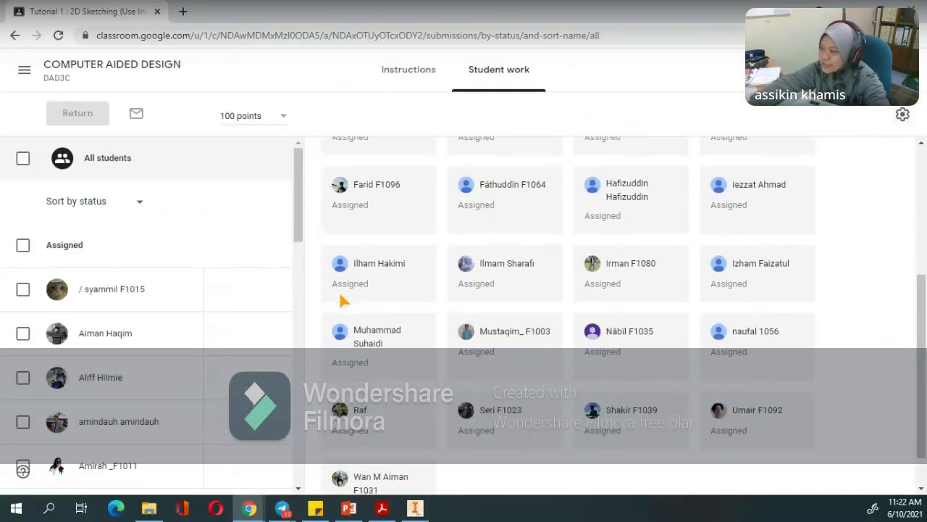
scroll(673, 419, "up", 4)
scroll(673, 419, "up", 2)
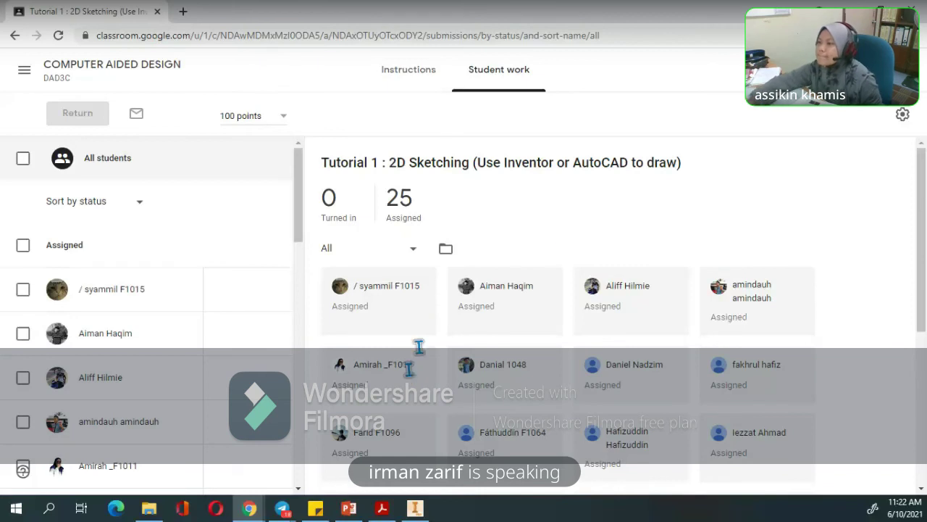
Search Google in a new browser tab for autocad online and open the AutoCAD Web App result
left_click(182, 11)
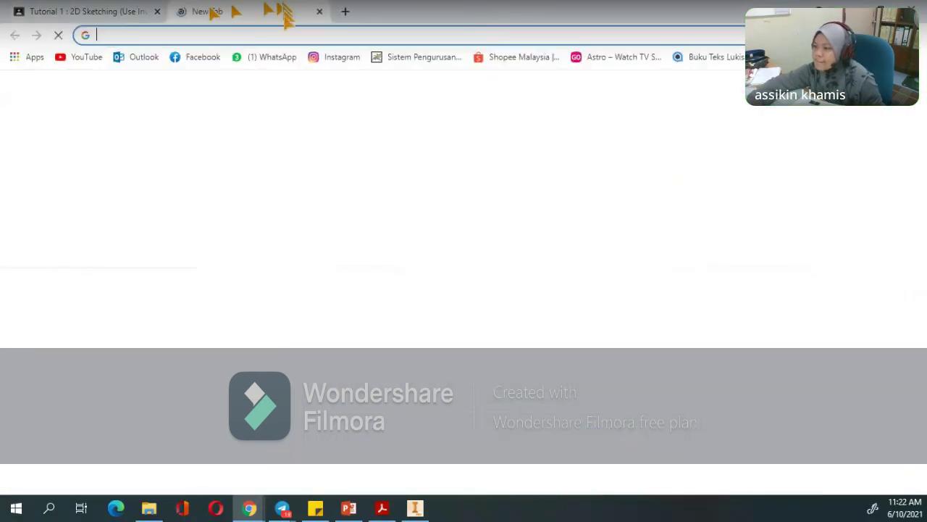
left_click(370, 284)
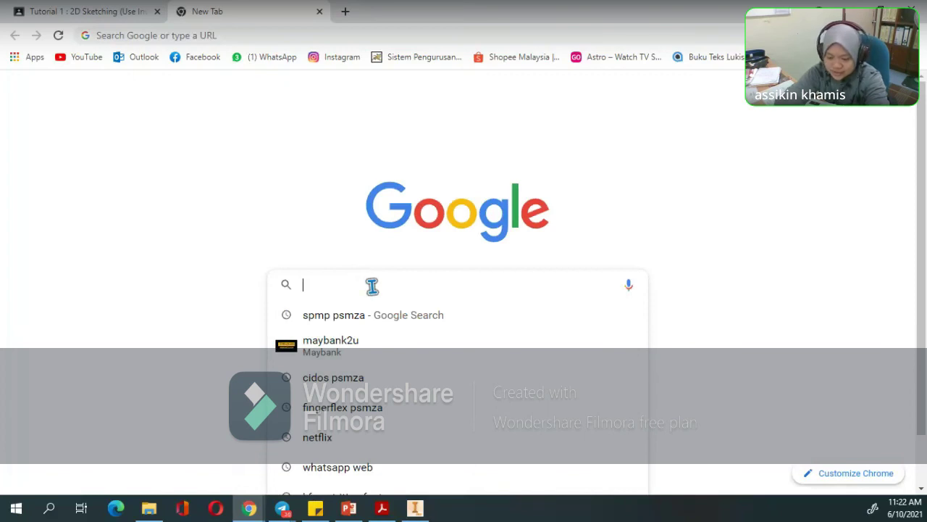
type("au")
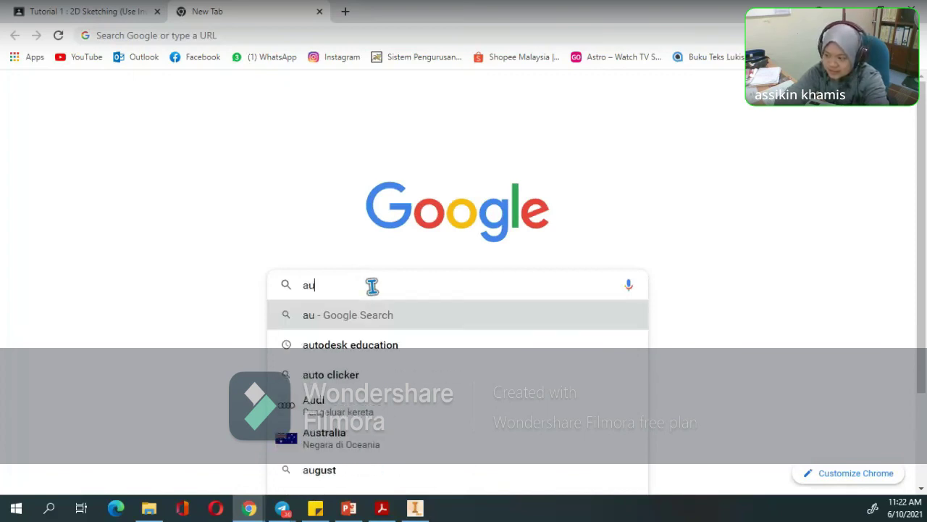
type("to")
key("BackSpace")
key("BackSpace")
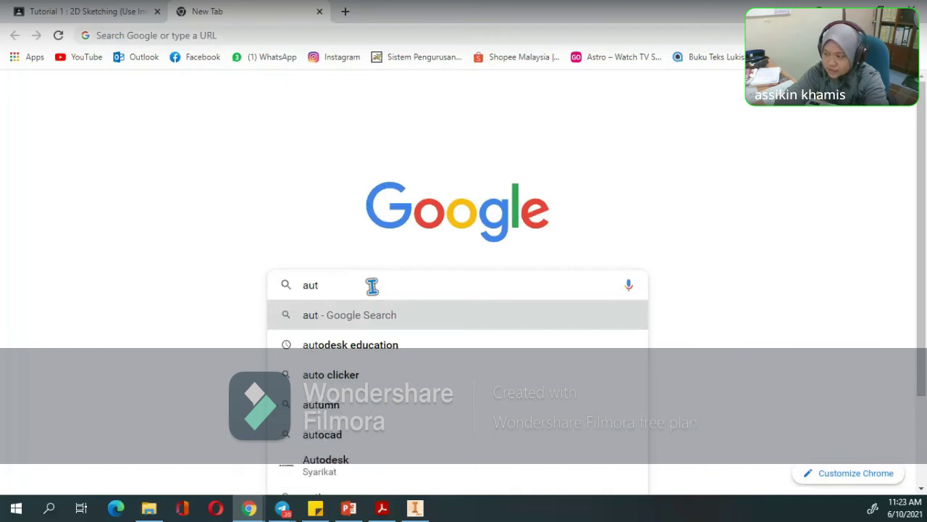
type("tocad")
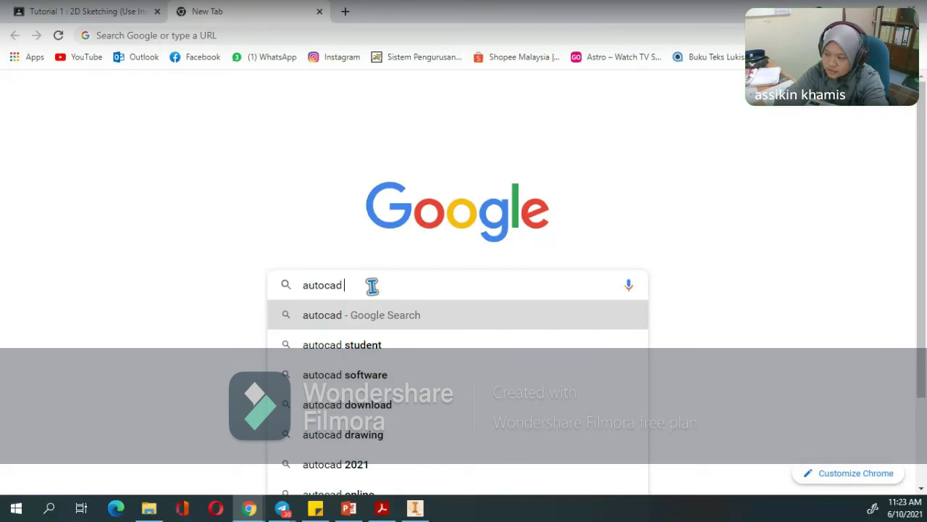
type(" on")
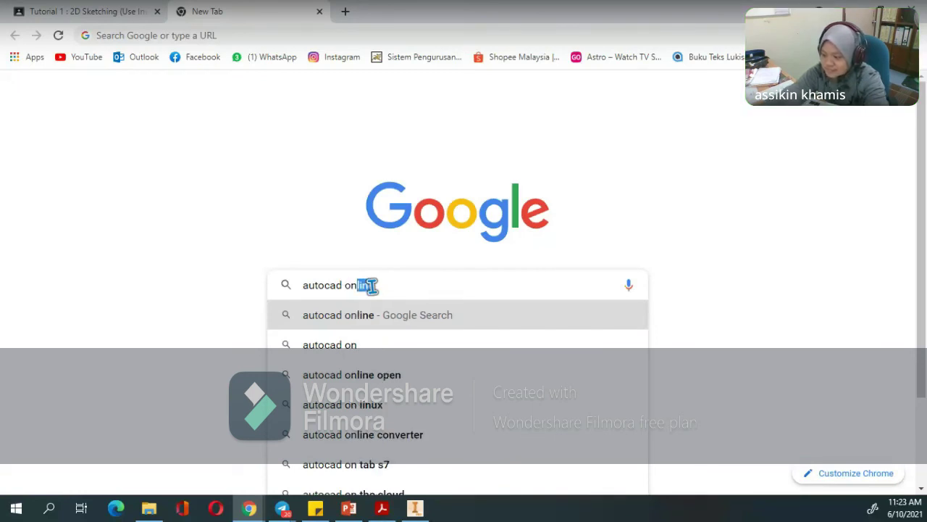
key("Return")
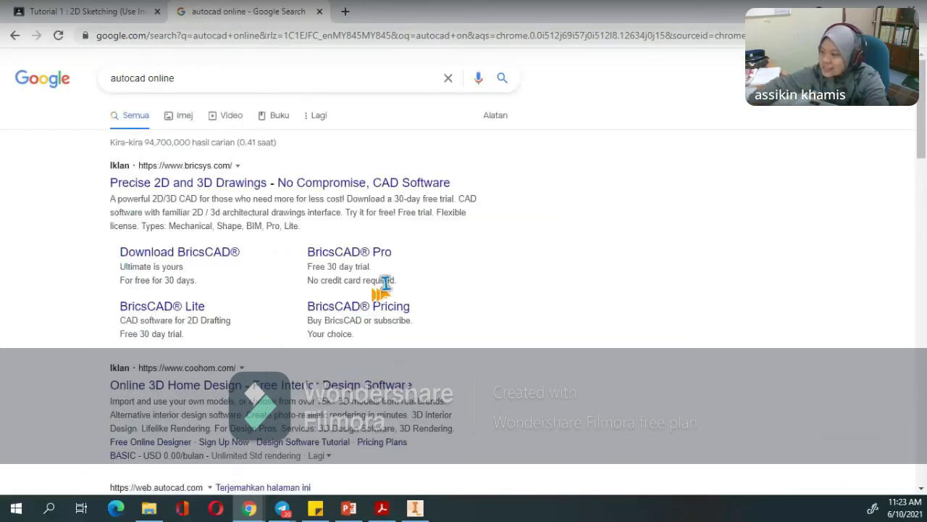
scroll(426, 285, "down", 3)
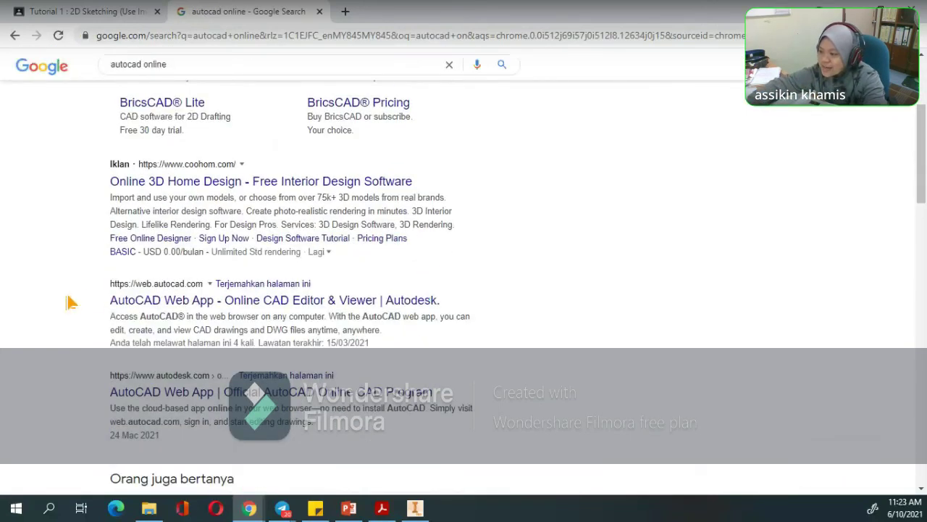
left_click(166, 300)
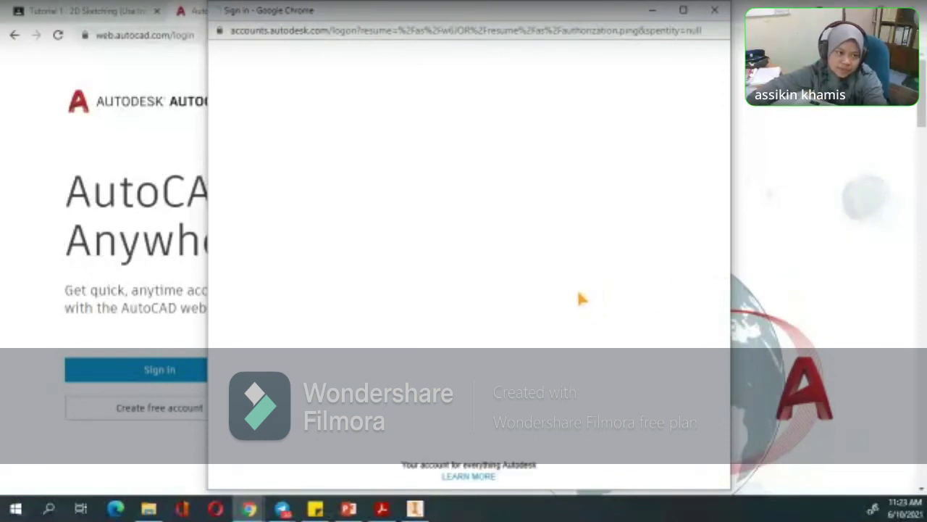
Sign in to the AutoCAD web app with the saved Autodesk account password
left_click(475, 208)
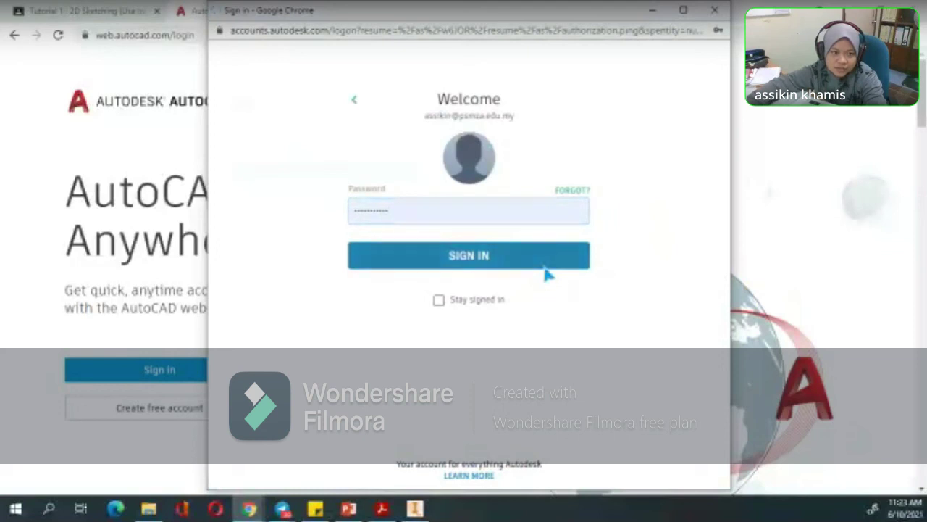
left_click(549, 257)
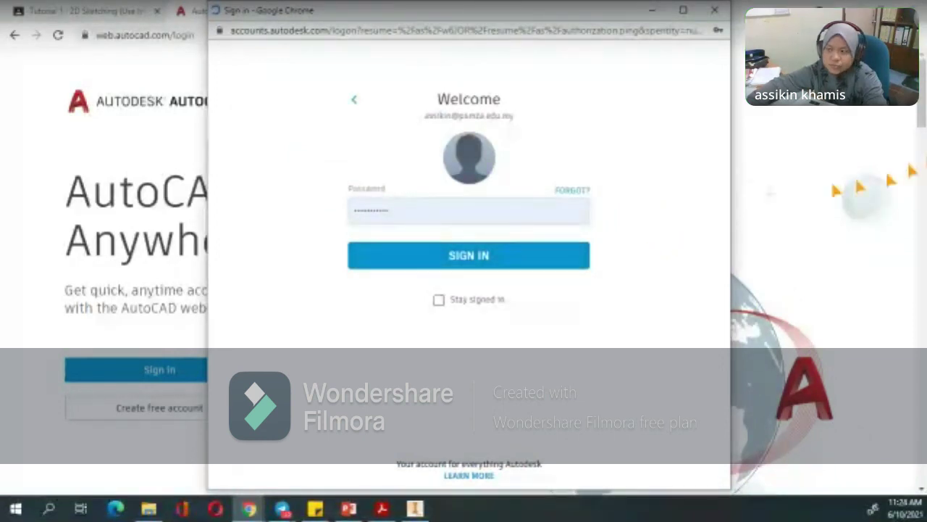
left_click(549, 259)
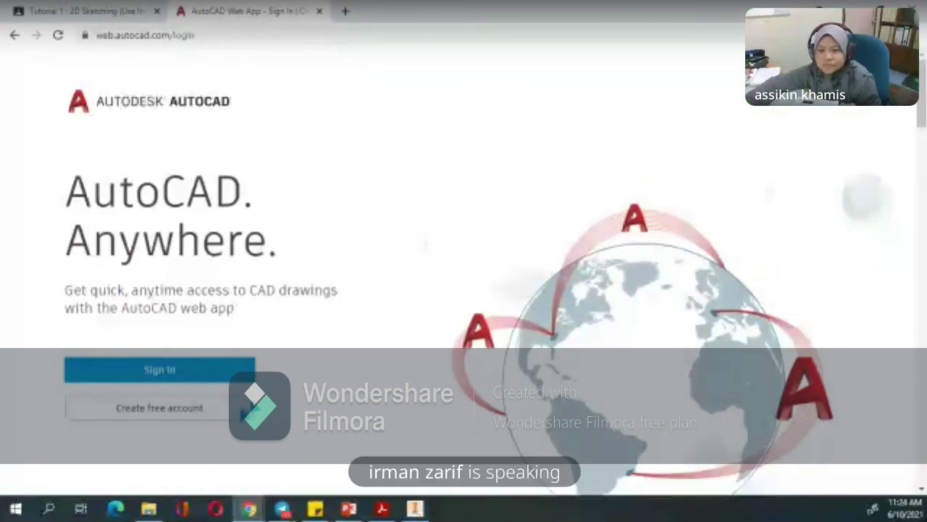
left_click(186, 366)
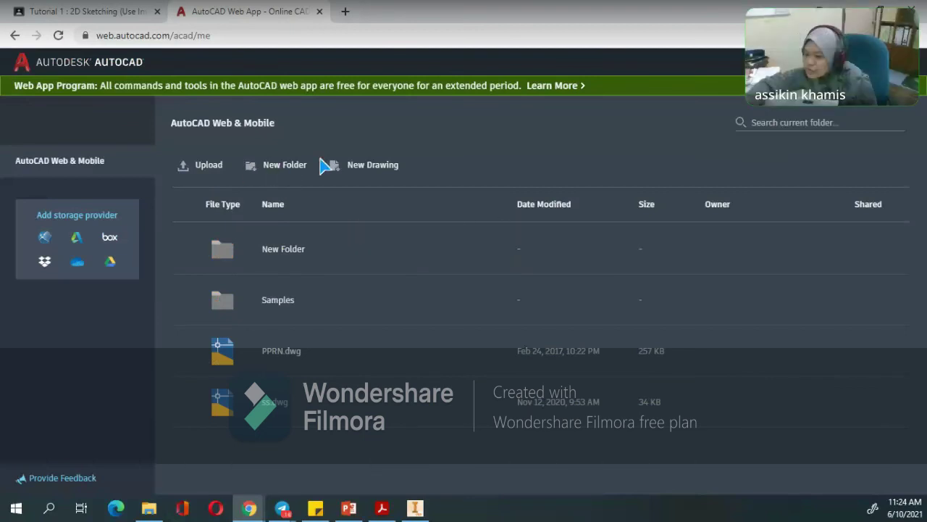
Create a new drawing named xcdcdscvsf from the acad_web_metric.dwt template
left_click(371, 168)
left_click(402, 237)
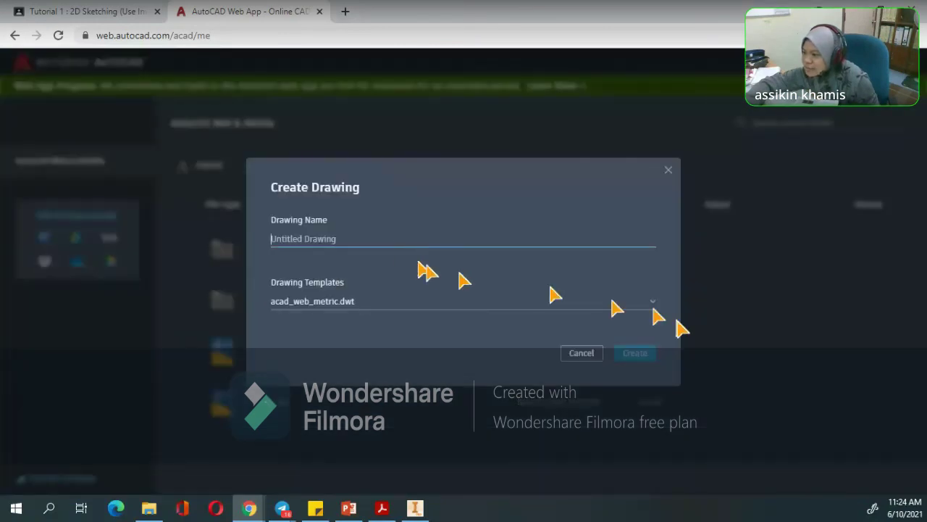
type("xcdcdscvsf")
left_click(636, 356)
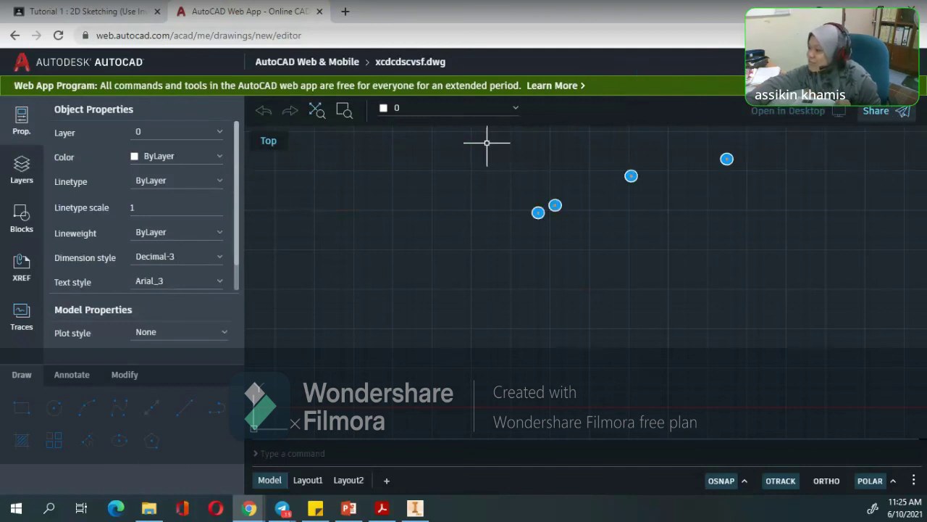
Look through the drawing and modification tools offered for the new drawing
left_click(53, 408)
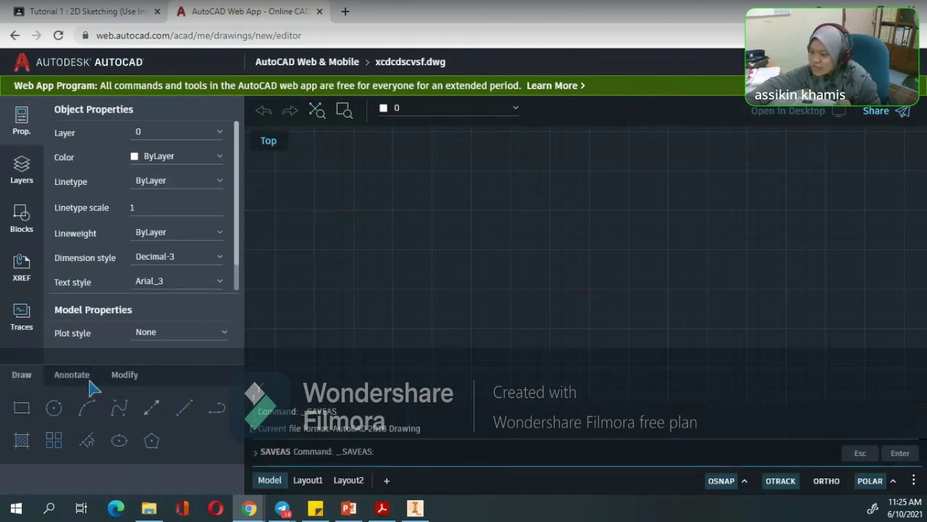
left_click(131, 376)
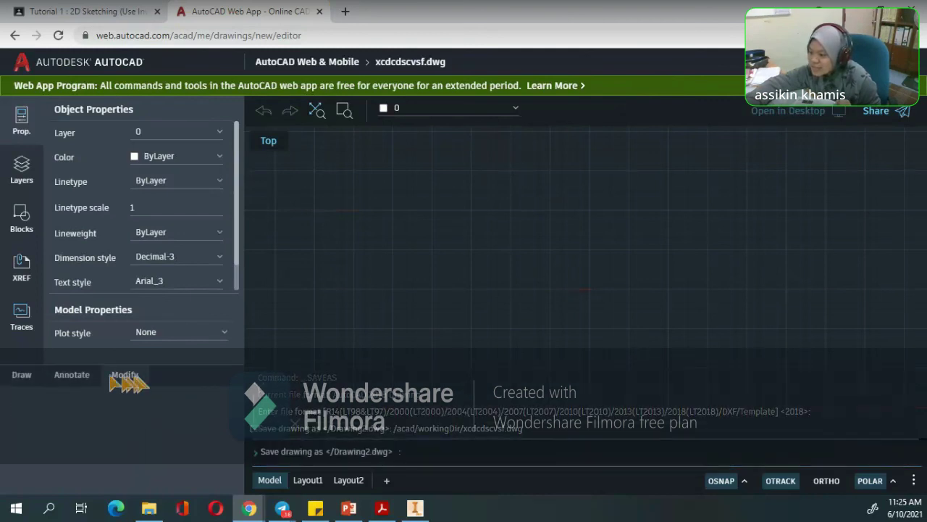
left_click(28, 377)
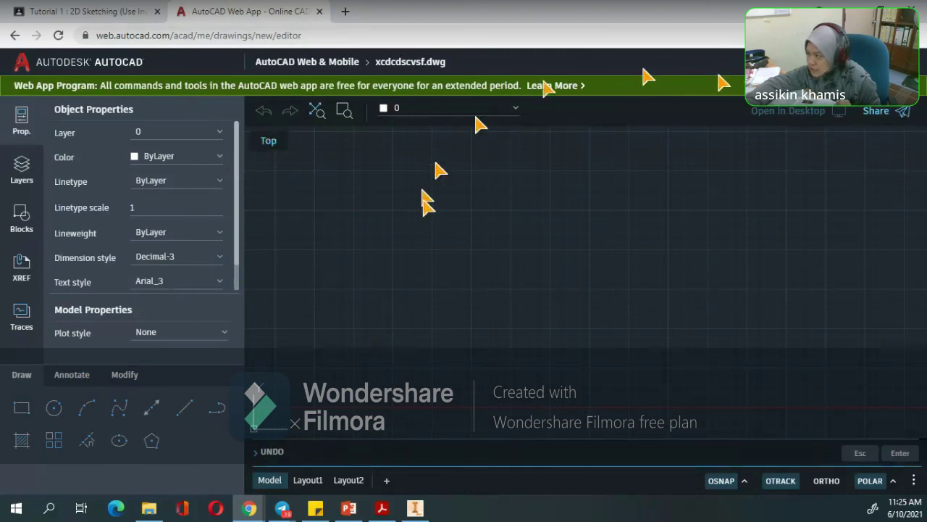
View the link-sharing options for the drawing, dismiss them and return to the list of files
left_click(14, 37)
left_click(569, 309)
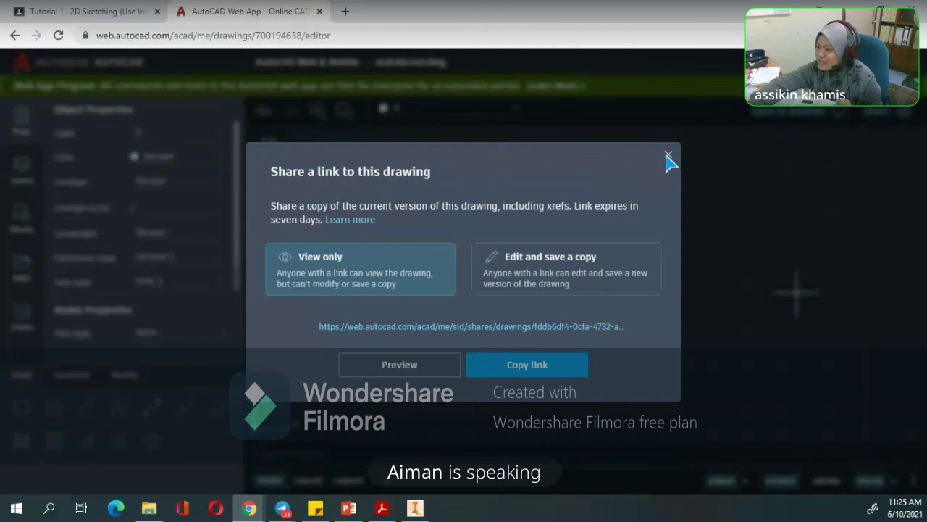
left_click(668, 156)
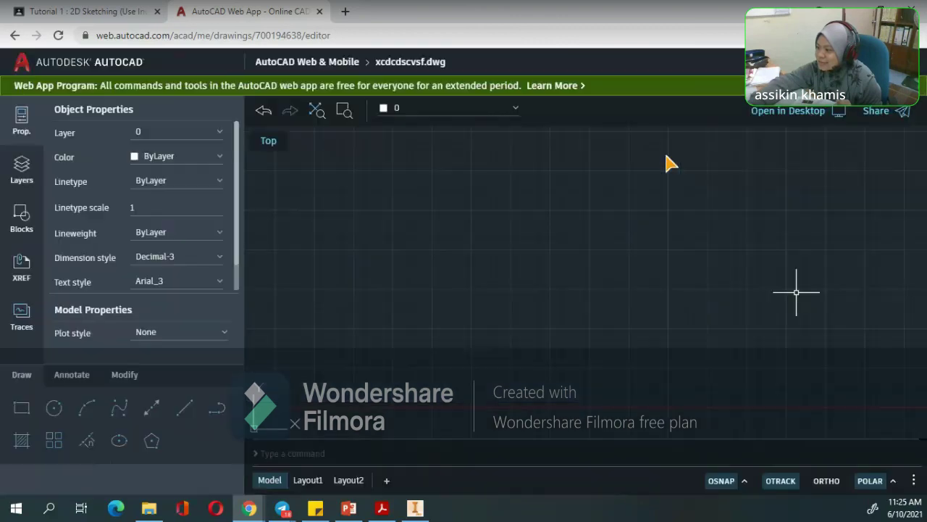
left_click(14, 35)
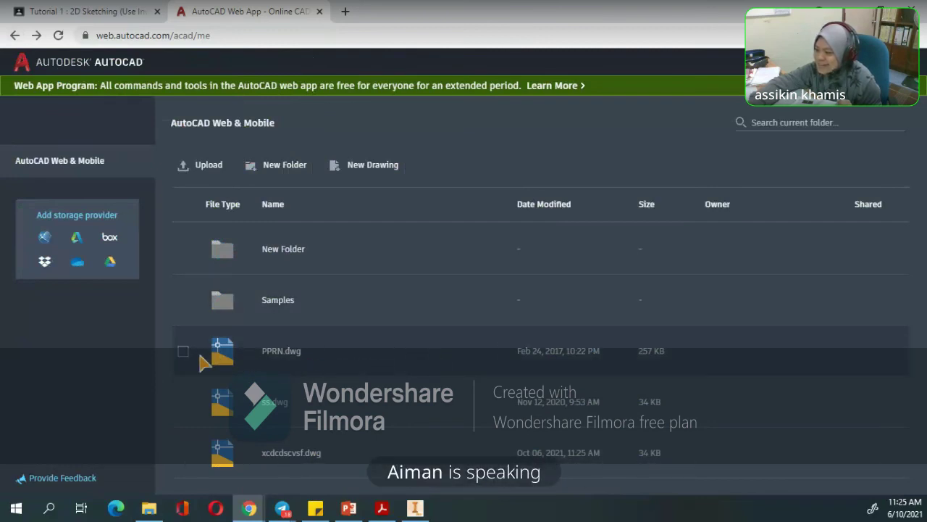
Choose the download option for PPRN.dwg and close the AutoCAD web app to return to the Classroom assignment
left_click(283, 355)
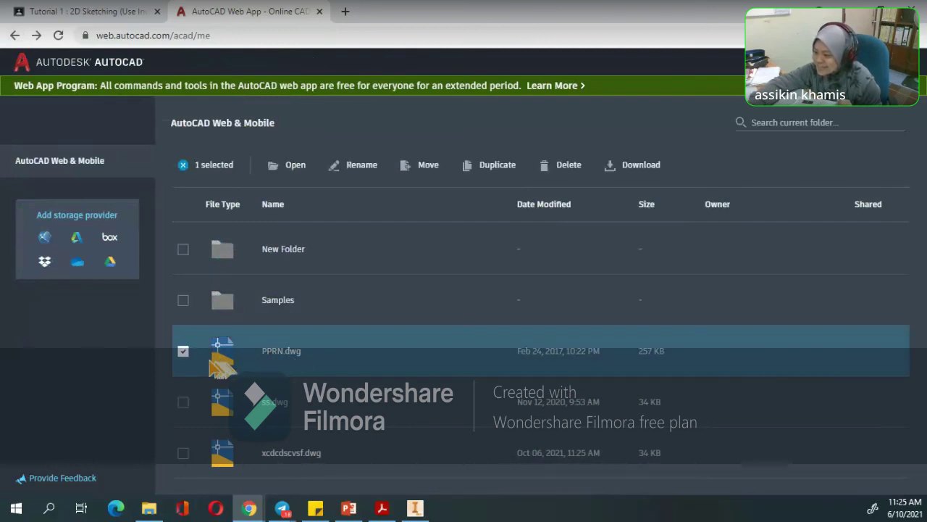
right_click(292, 353)
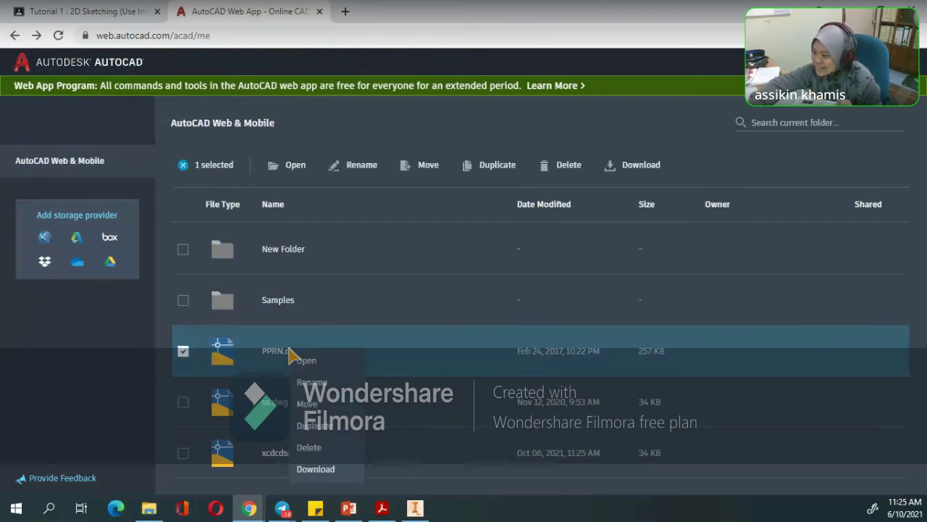
left_click(315, 469)
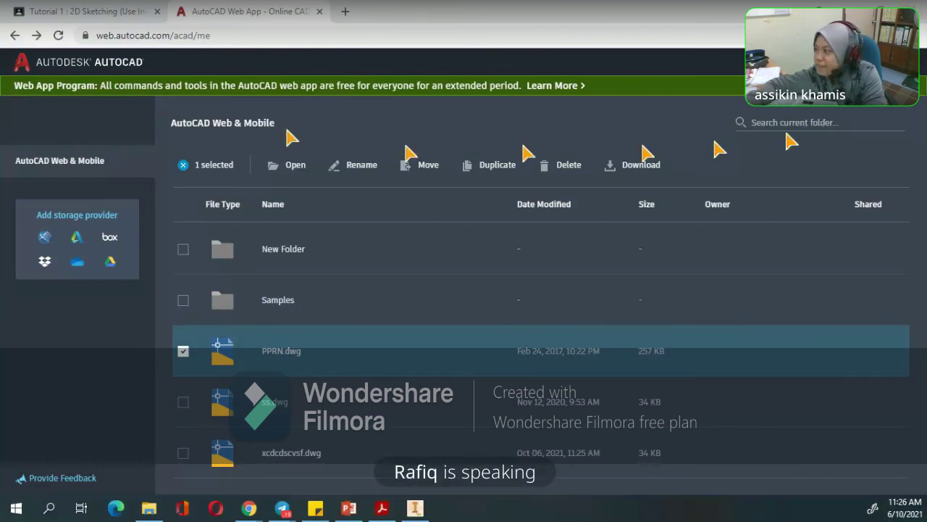
left_click(319, 11)
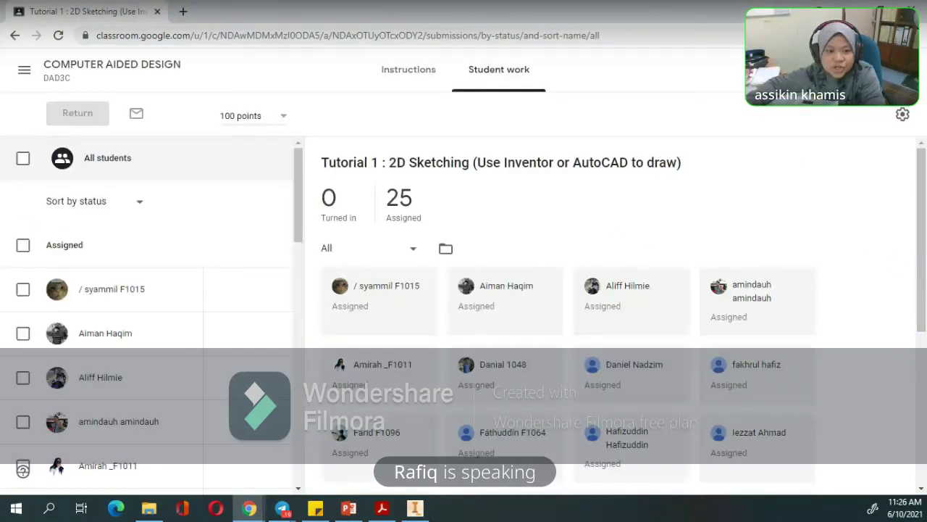